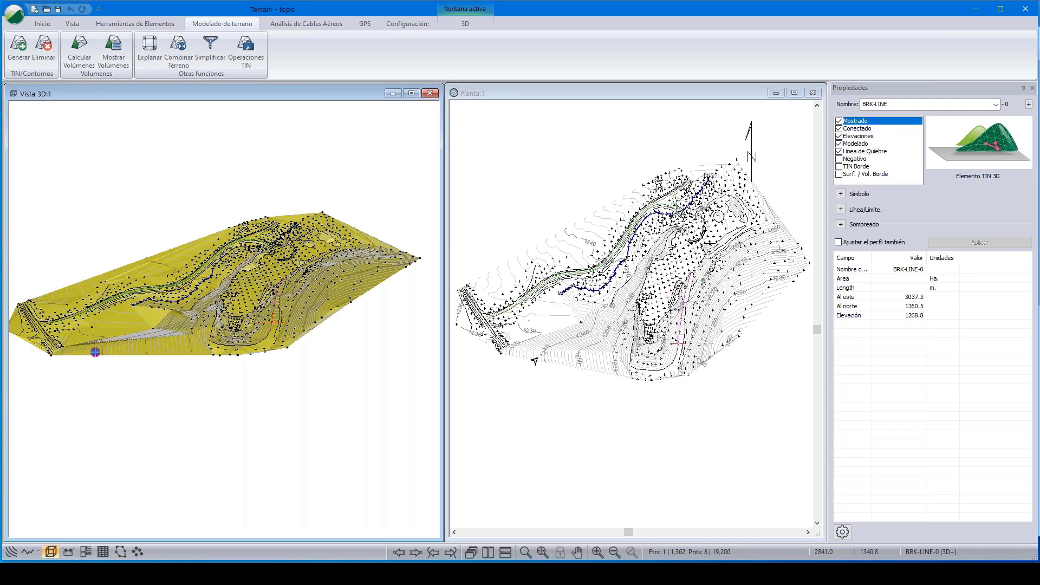
Examine the surveyed terrain's points, contours and triangulated surface in both the plan and the 3D view
{"action": "scroll", "coordinate": [710, 266], "scroll_direction": "down", "scroll_amount": 3}
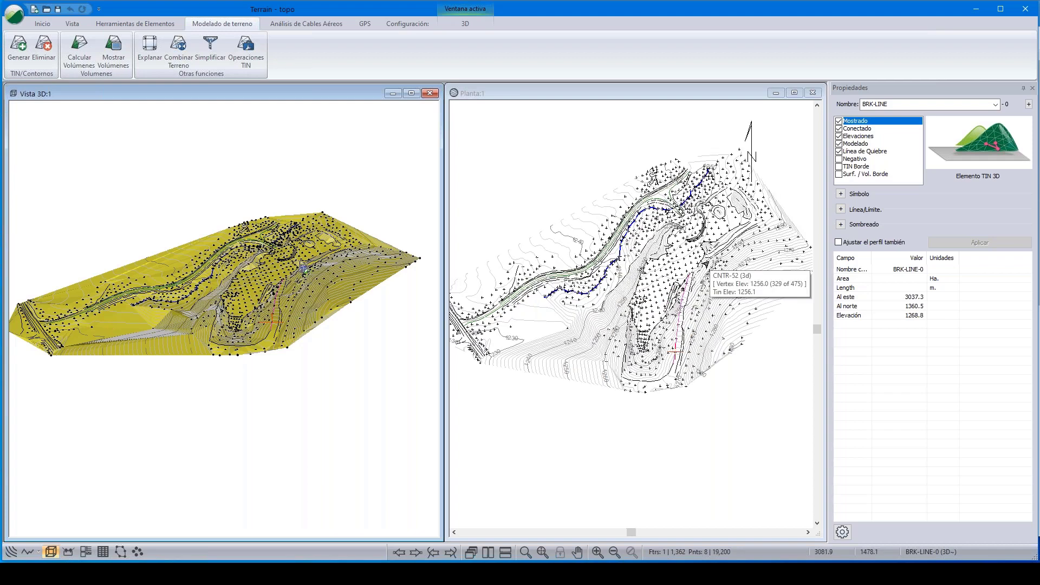
{"action": "scroll", "coordinate": [707, 263], "scroll_direction": "up", "scroll_amount": 5}
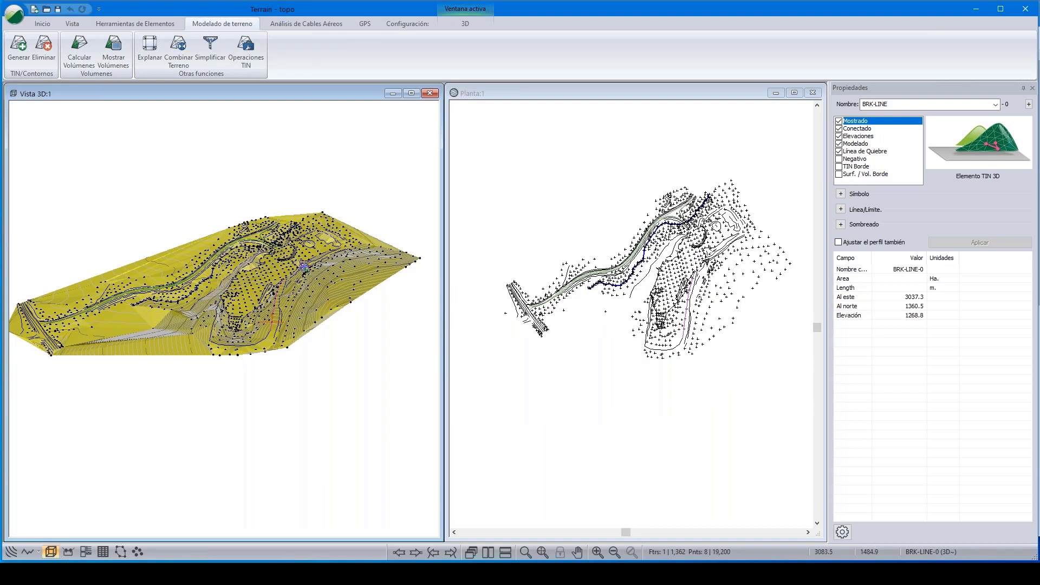
{"action": "scroll", "coordinate": [707, 262], "scroll_direction": "down", "scroll_amount": 4}
{"action": "scroll", "coordinate": [707, 261], "scroll_direction": "up", "scroll_amount": 4}
{"action": "scroll", "coordinate": [707, 261], "scroll_direction": "down", "scroll_amount": 2}
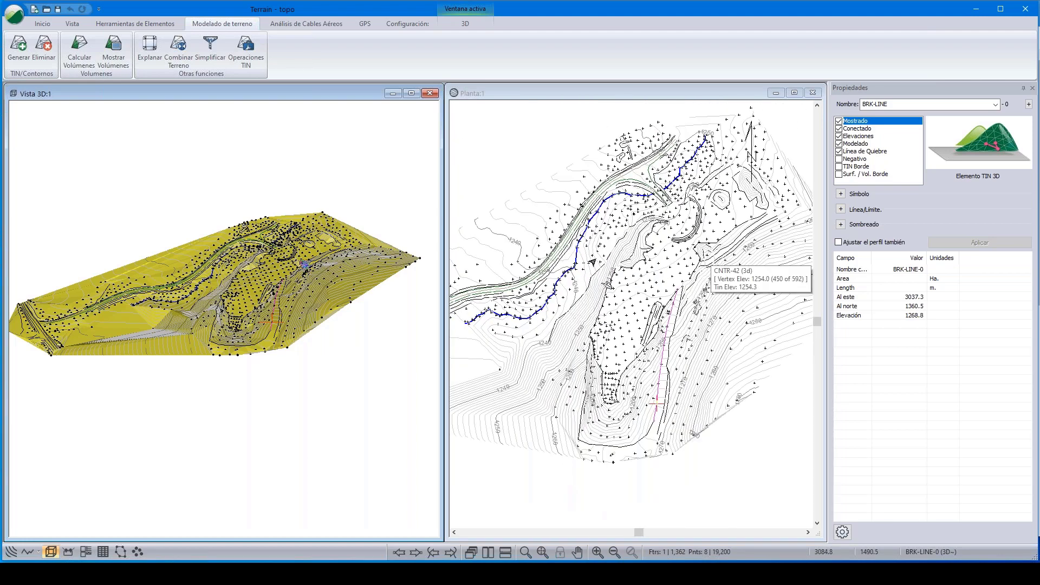
{"action": "scroll", "coordinate": [302, 259], "scroll_direction": "up", "scroll_amount": 2}
{"action": "scroll", "coordinate": [301, 258], "scroll_direction": "up", "scroll_amount": 1}
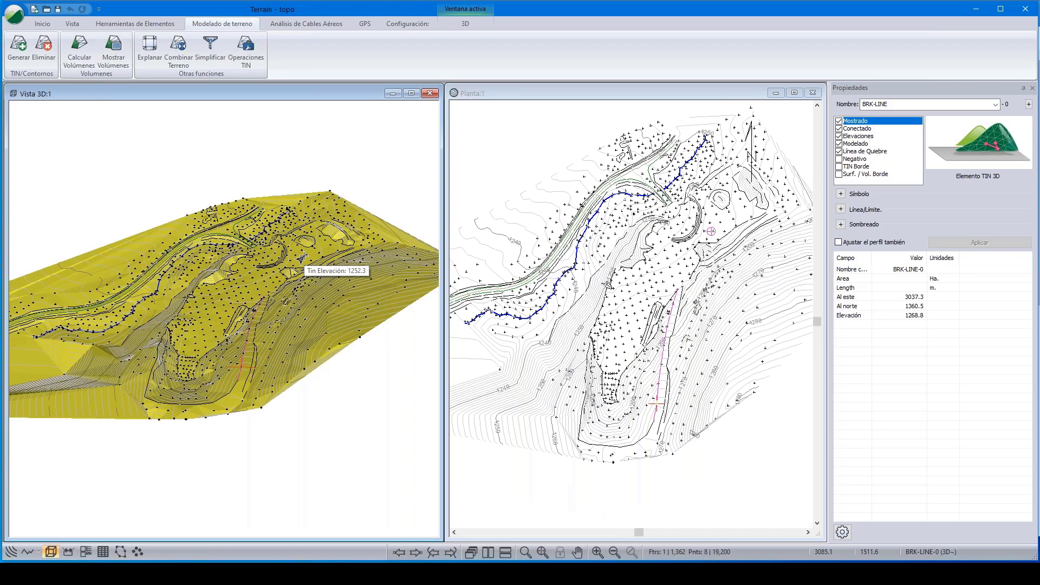
{"action": "scroll", "coordinate": [302, 259], "scroll_direction": "up", "scroll_amount": 2}
{"action": "mouse_move", "coordinate": [228, 318]}
{"action": "middle_mouse_down"}
{"action": "mouse_move", "coordinate": [255, 308]}
{"action": "mouse_move", "coordinate": [203, 355]}
{"action": "mouse_move", "coordinate": [247, 314]}
{"action": "mouse_move", "coordinate": [209, 339]}
{"action": "mouse_move", "coordinate": [269, 319]}
{"action": "middle_mouse_up"}
{"action": "scroll", "coordinate": [256, 308], "scroll_direction": "down", "scroll_amount": 2}
{"action": "scroll", "coordinate": [236, 319], "scroll_direction": "up", "scroll_amount": 2}
{"action": "scroll", "coordinate": [209, 339], "scroll_direction": "down", "scroll_amount": 2}
{"action": "scroll", "coordinate": [291, 342], "scroll_direction": "up", "scroll_amount": 2}
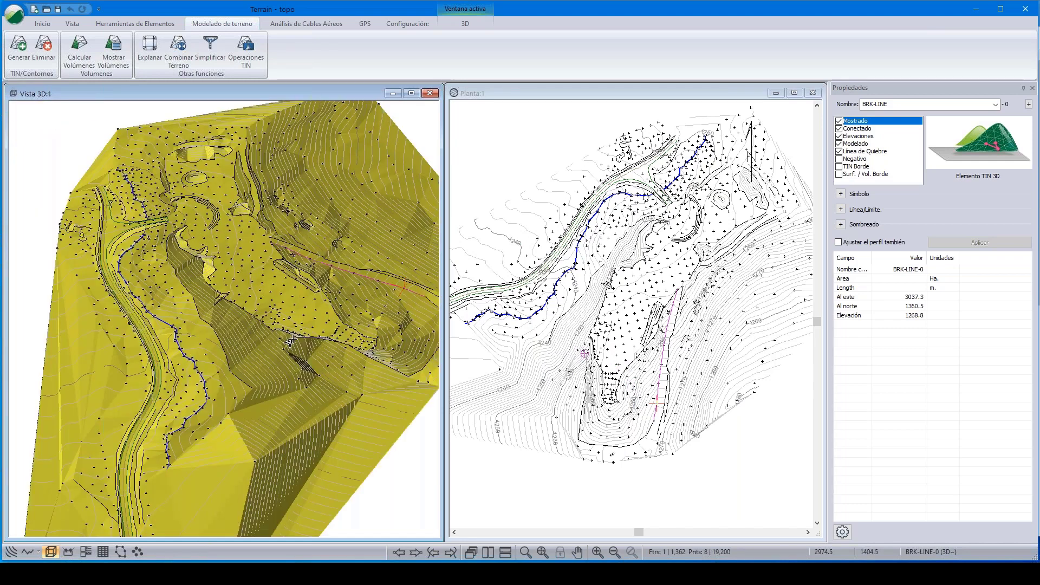
Inspect the 3D surface and contours along the selected BRK-LINE feature from closer up
{"action": "middle_click_drag", "start_coordinate": [291, 342], "coordinate": [176, 331]}
{"action": "scroll", "coordinate": [288, 378], "scroll_direction": "down", "scroll_amount": 2}
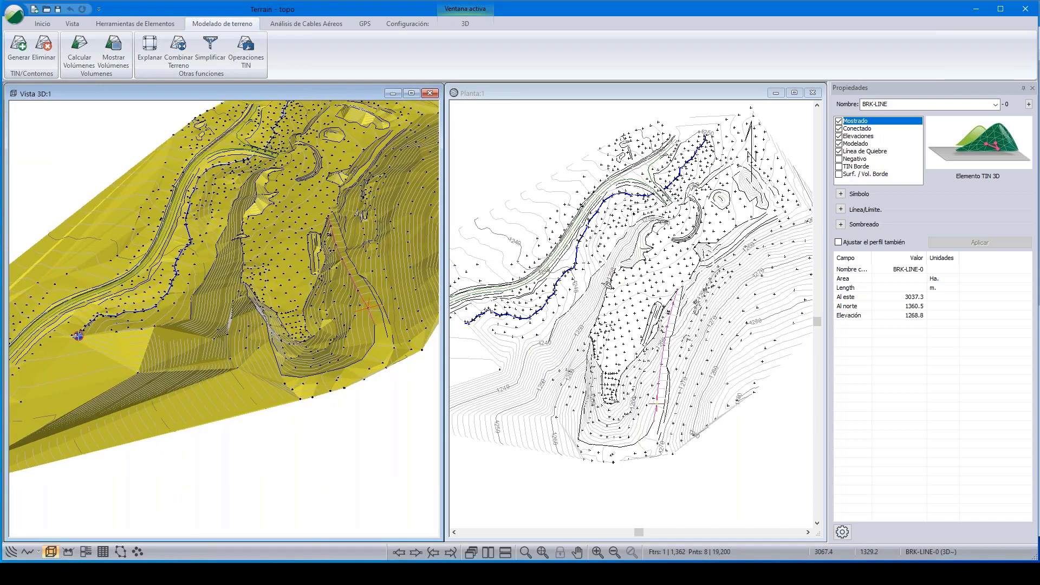
{"action": "scroll", "coordinate": [623, 321], "scroll_direction": "up", "scroll_amount": 1}
{"action": "scroll", "coordinate": [622, 320], "scroll_direction": "up", "scroll_amount": 1}
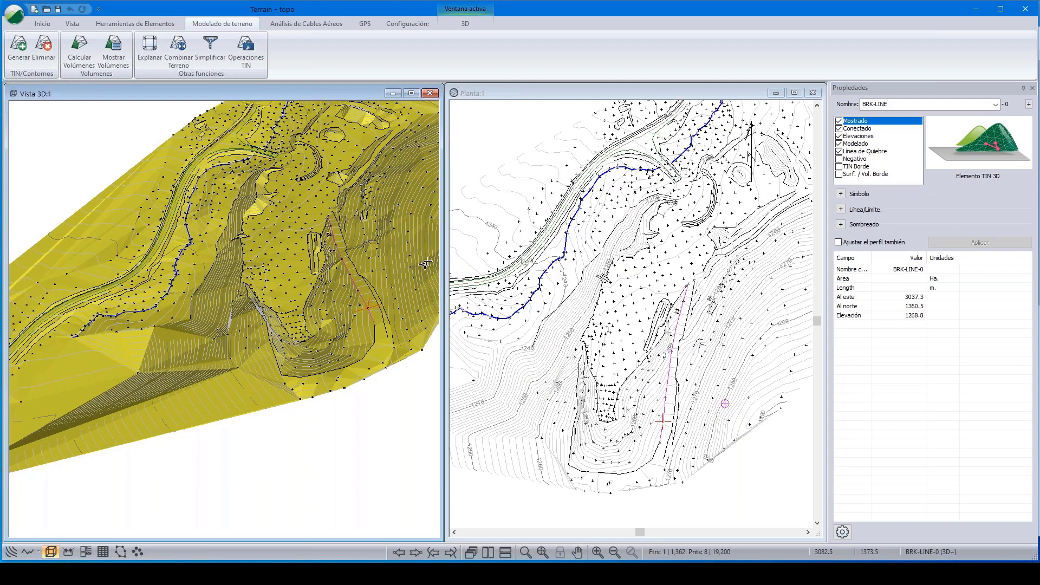
{"action": "middle_click_drag", "start_coordinate": [426, 264], "coordinate": [364, 274]}
{"action": "scroll", "coordinate": [268, 284], "scroll_direction": "up", "scroll_amount": 2}
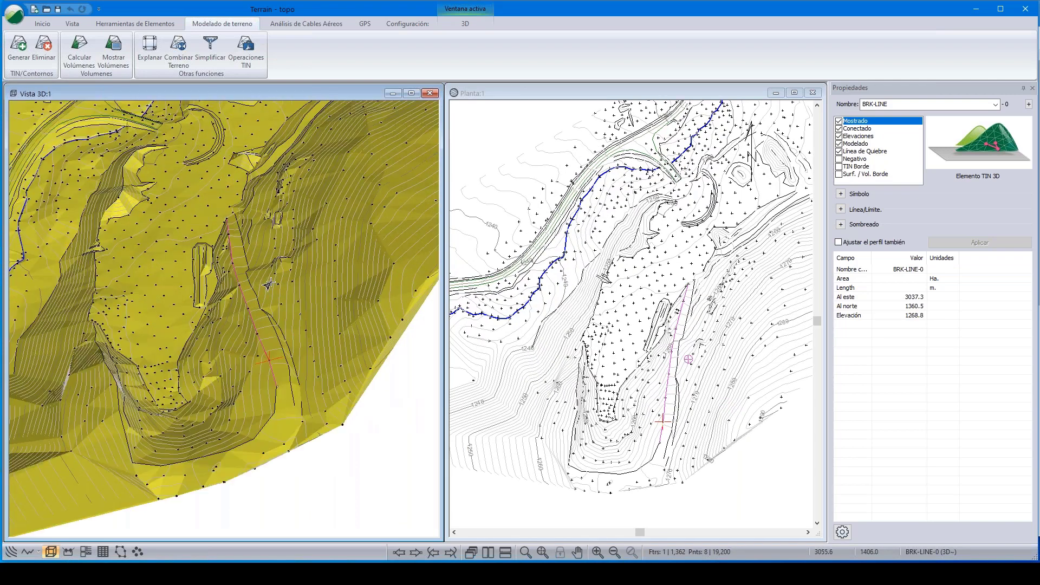
{"action": "scroll", "coordinate": [268, 284], "scroll_direction": "up", "scroll_amount": 1}
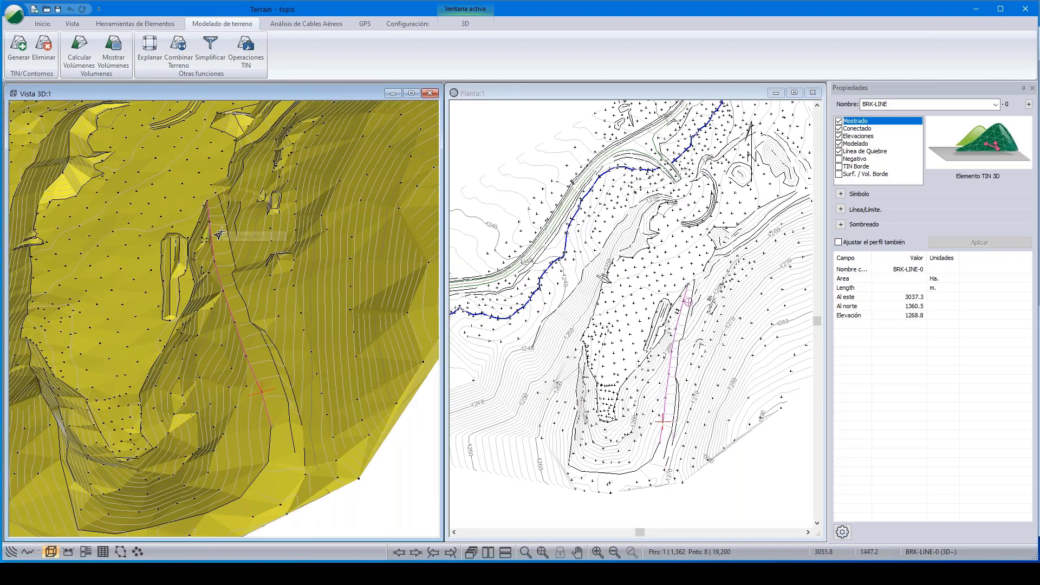
{"action": "scroll", "coordinate": [220, 268], "scroll_direction": "up", "scroll_amount": 1}
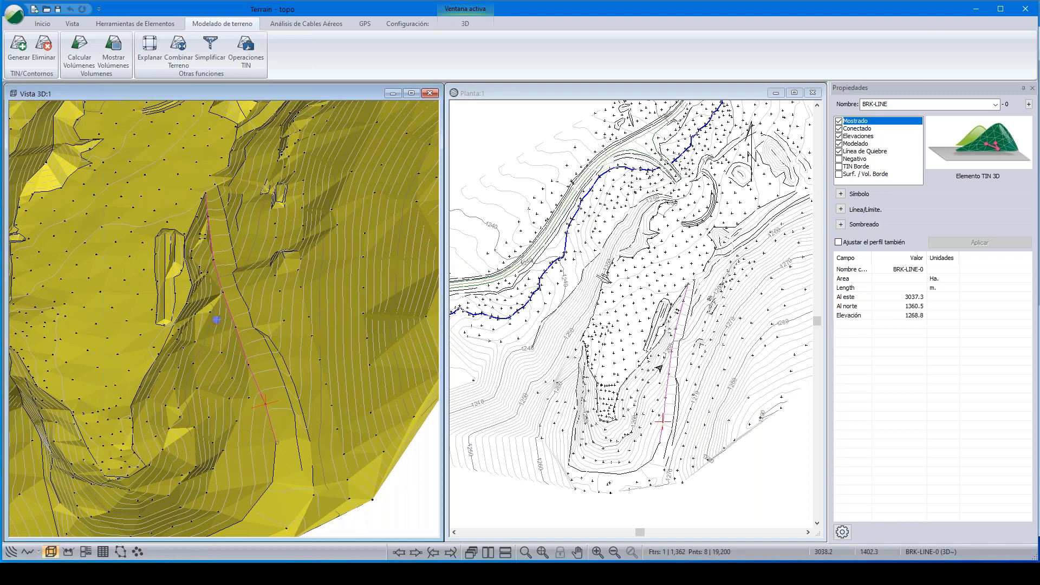
{"action": "scroll", "coordinate": [668, 393], "scroll_direction": "up", "scroll_amount": 2}
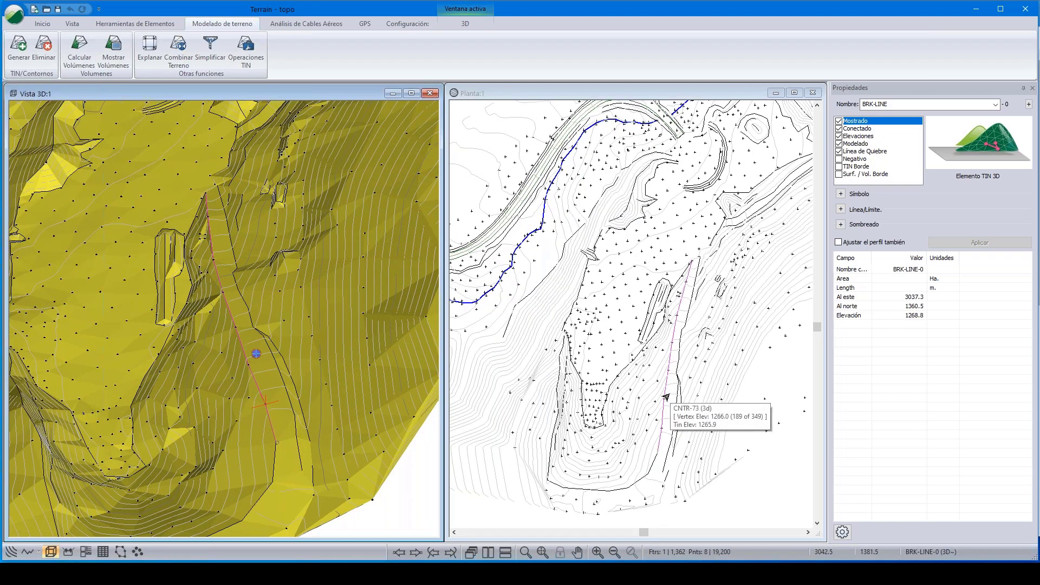
Select the BL-BOT C feature running beside BRK-LINE in the plan view to check its properties
{"action": "left_click", "coordinate": [662, 332]}
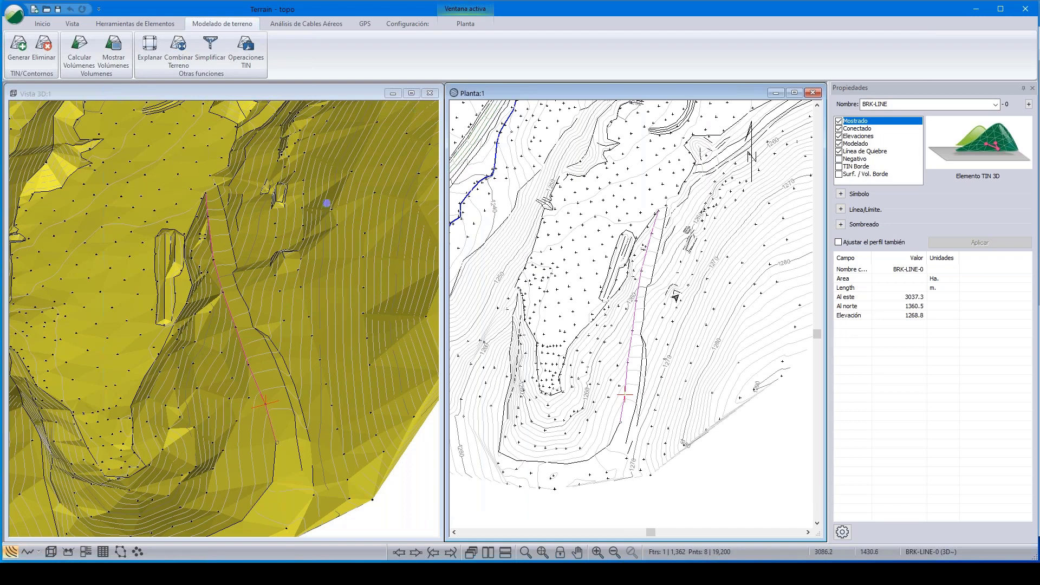
{"action": "scroll", "coordinate": [639, 304], "scroll_direction": "up", "scroll_amount": 2}
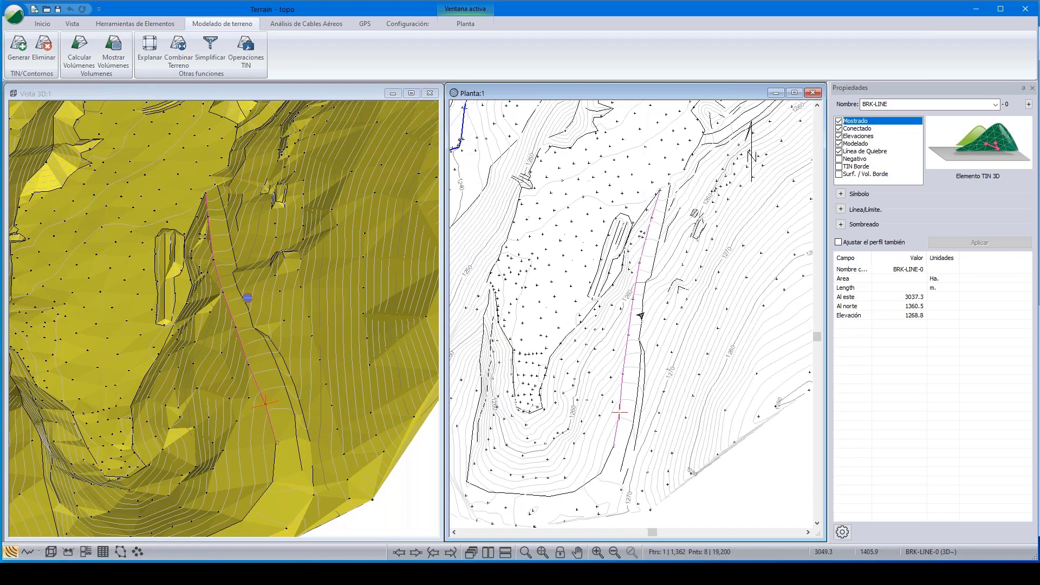
{"action": "left_click", "coordinate": [640, 302]}
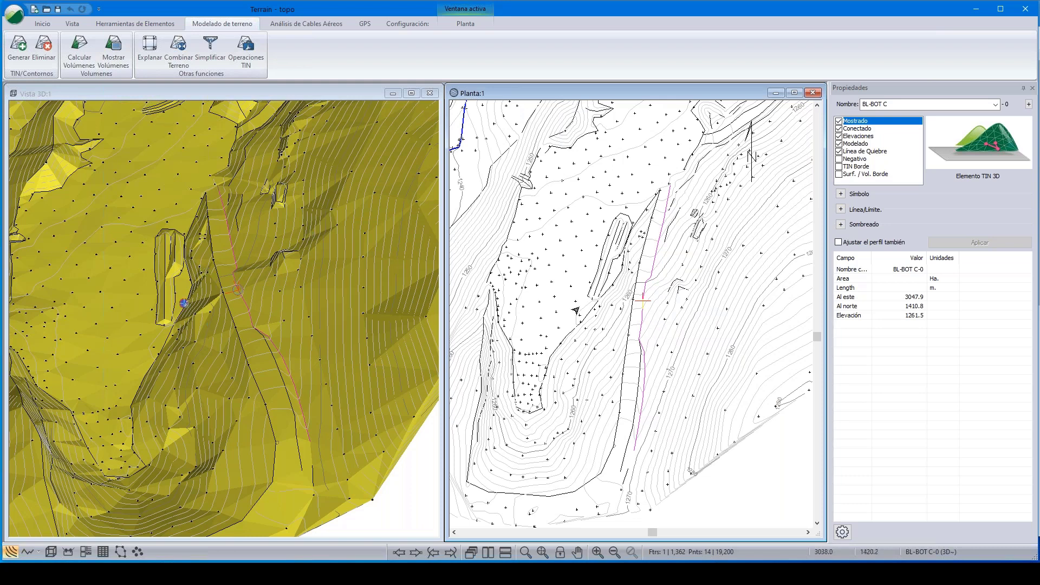
Turn on the triangle outlines of the TIN in the plan window and inspect them around the BL-BOT C line
{"action": "right_click", "coordinate": [553, 235]}
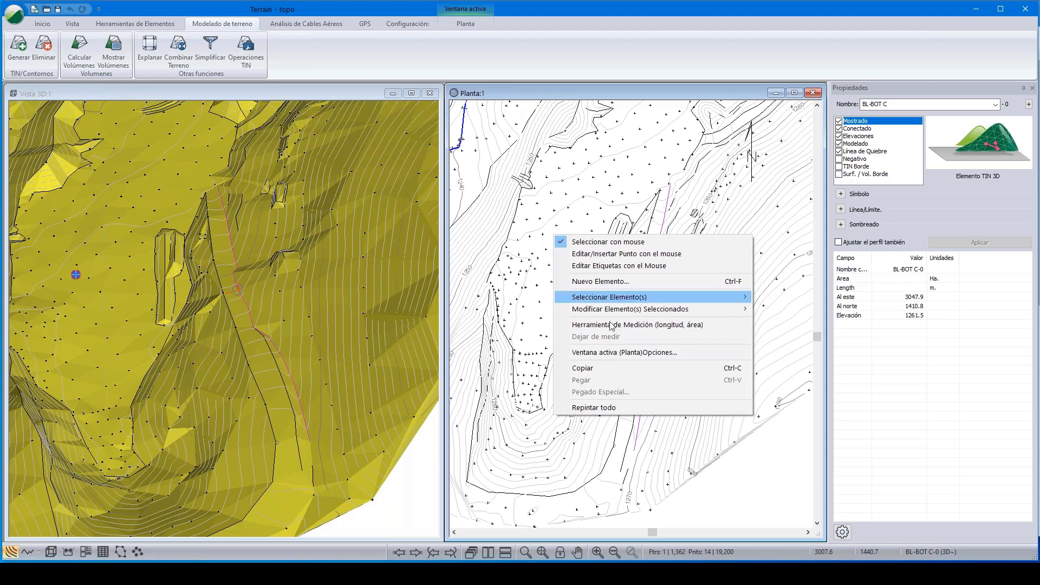
{"action": "left_click", "coordinate": [615, 353]}
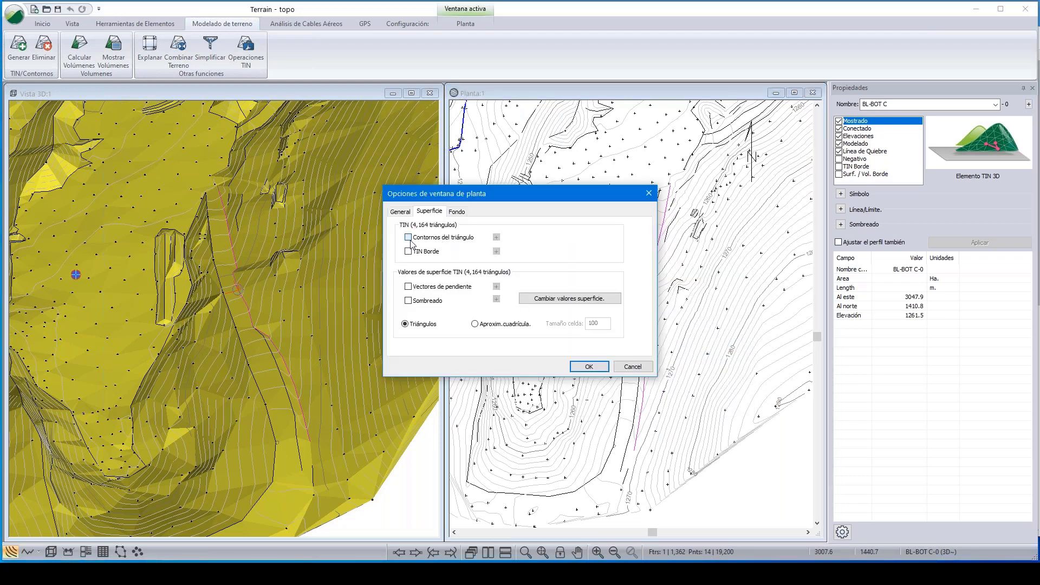
{"action": "left_click", "coordinate": [581, 368]}
{"action": "scroll", "coordinate": [632, 303], "scroll_direction": "up", "scroll_amount": 3}
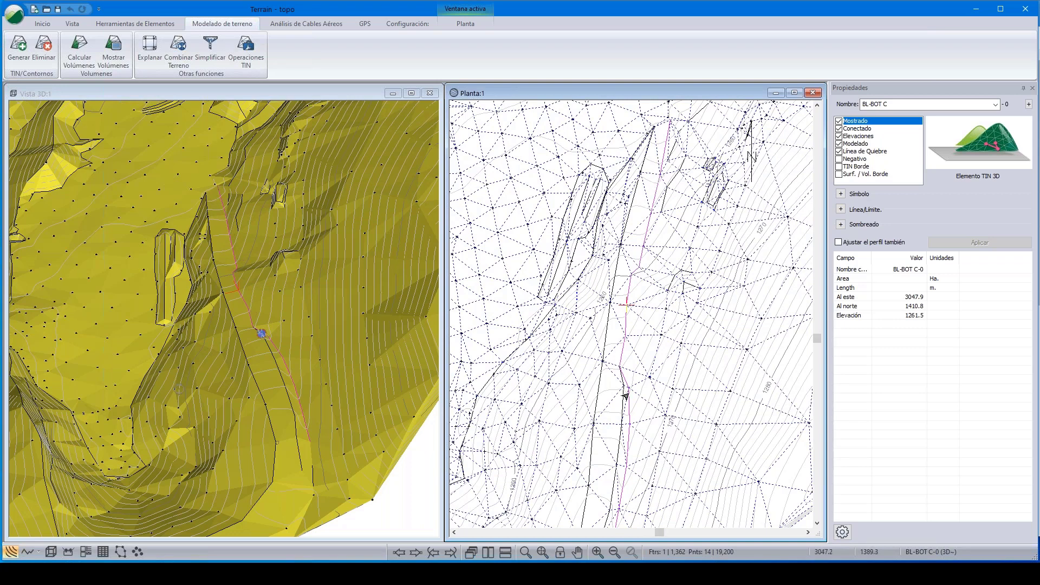
Select the BRK-LINE feature and turn the TIN triangle outlines off again in the plan window
{"action": "left_click", "coordinate": [622, 263]}
{"action": "middle_click_drag", "start_coordinate": [624, 263], "coordinate": [641, 224]}
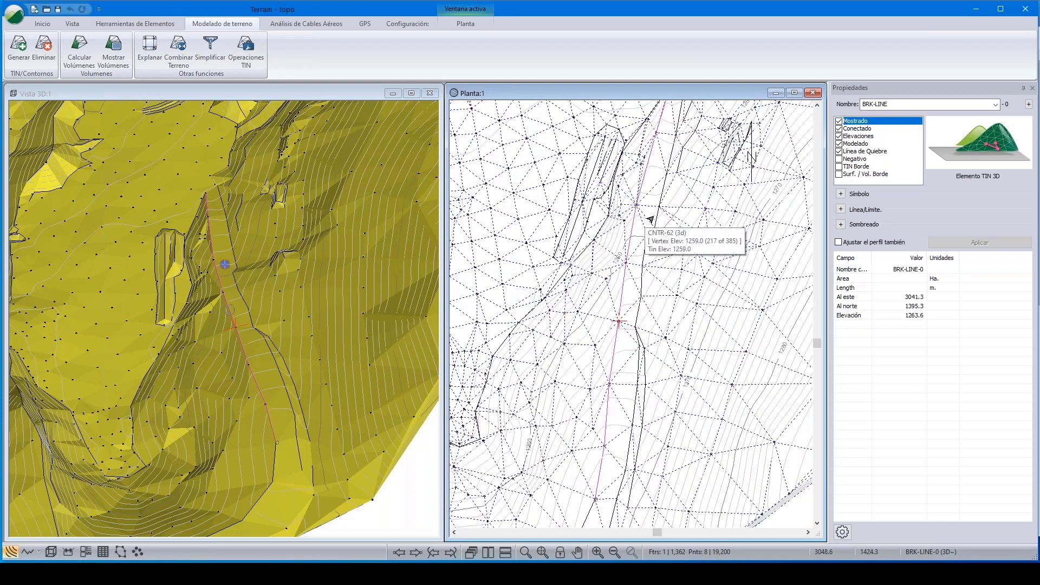
{"action": "right_click", "coordinate": [684, 205]}
{"action": "left_click", "coordinate": [747, 310]}
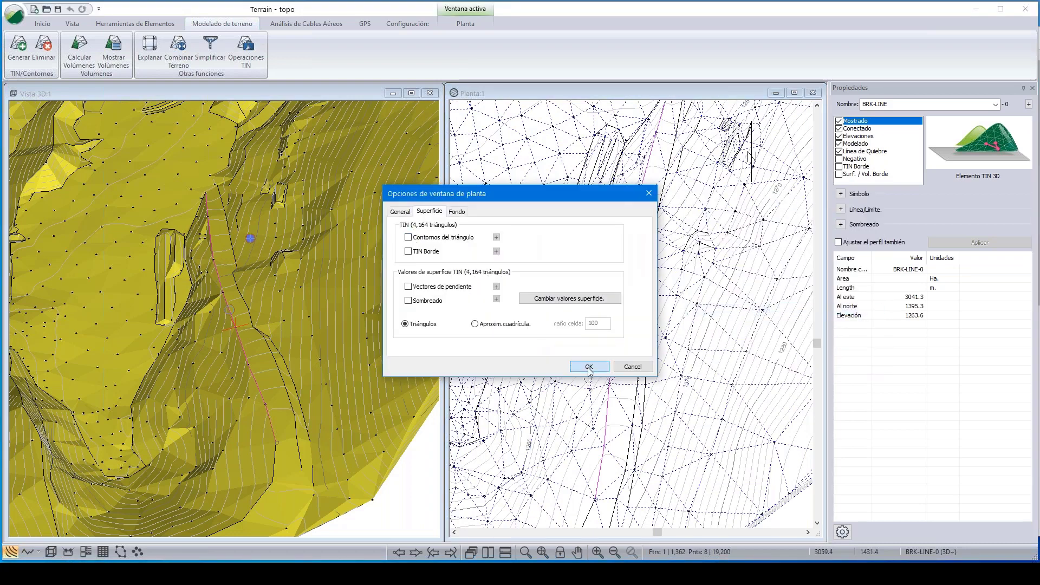
{"action": "left_click", "coordinate": [589, 366]}
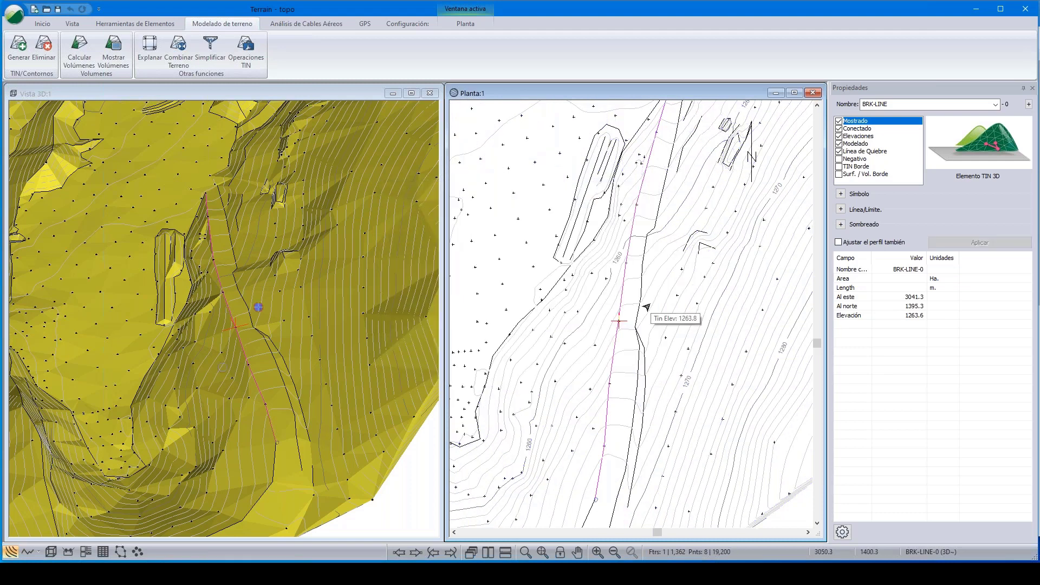
Remove the Línea de Quiebre property from BRK-LINE and BL-BOT C, applying the change to each feature
{"action": "left_click", "coordinate": [839, 152]}
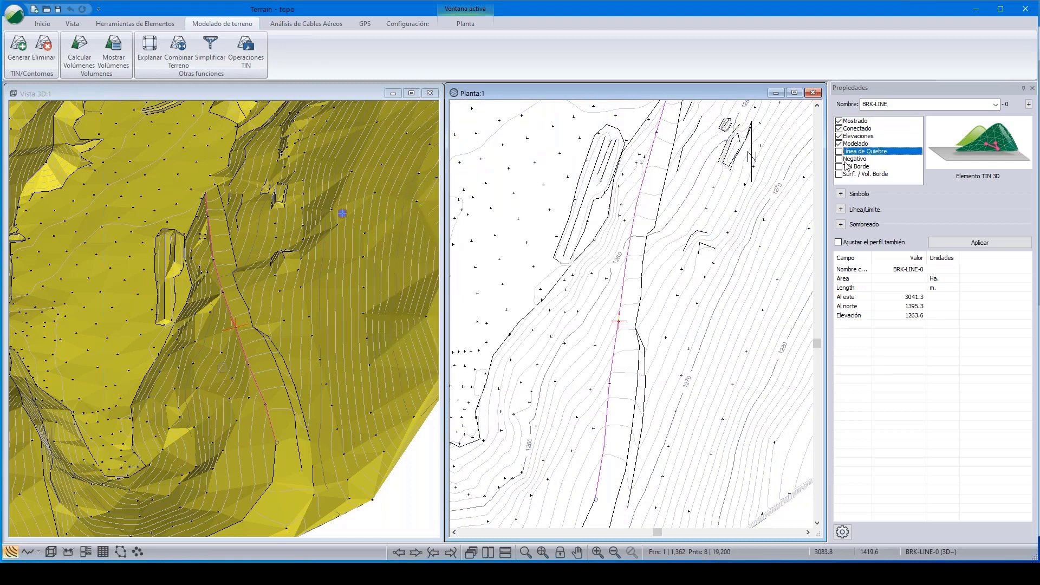
{"action": "left_click", "coordinate": [955, 245]}
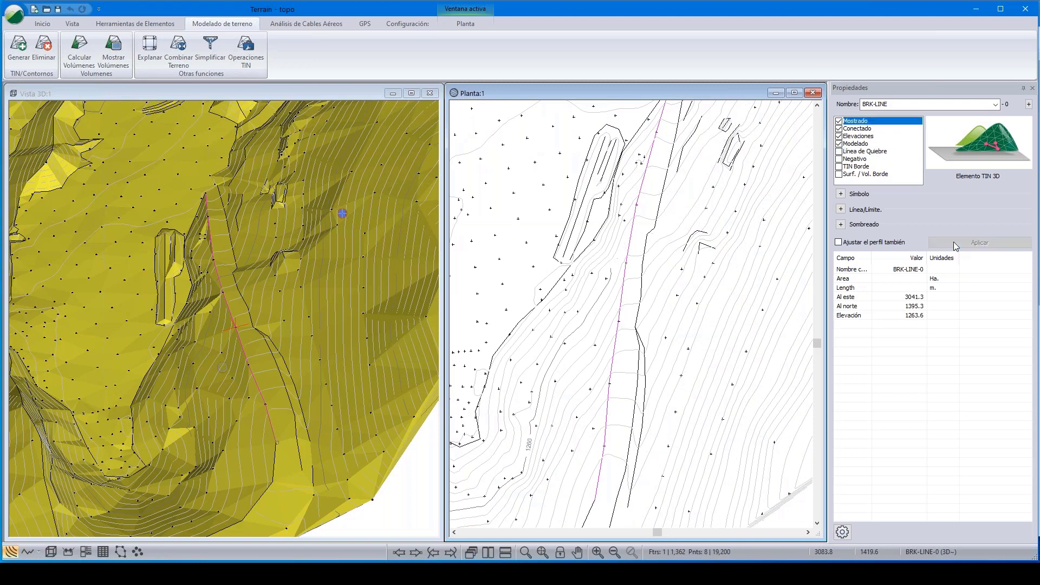
{"action": "left_click", "coordinate": [655, 206]}
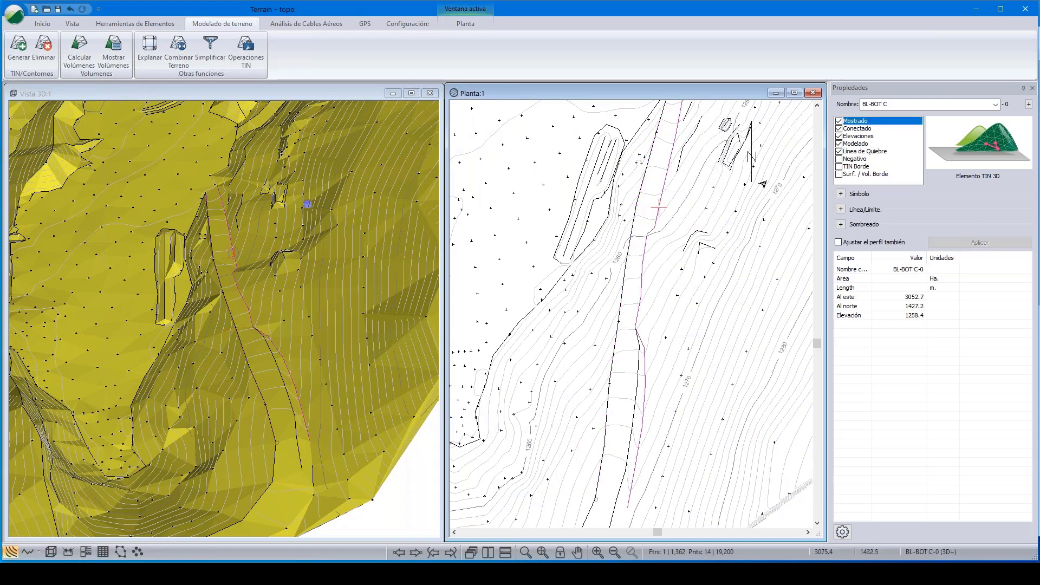
{"action": "left_click", "coordinate": [839, 151]}
{"action": "left_click", "coordinate": [948, 245]}
Recalculate the terrain triangles and smoothed contours, with major contours at interval 10 and minor contours at interval 1
{"action": "left_click", "coordinate": [14, 46]}
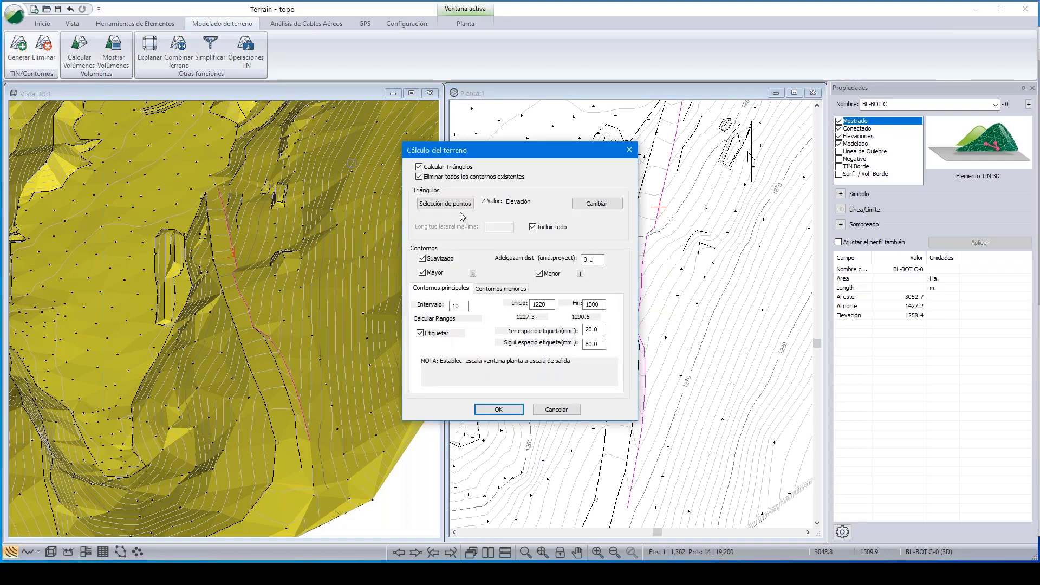
{"action": "left_click_drag", "start_coordinate": [489, 151], "coordinate": [471, 142]}
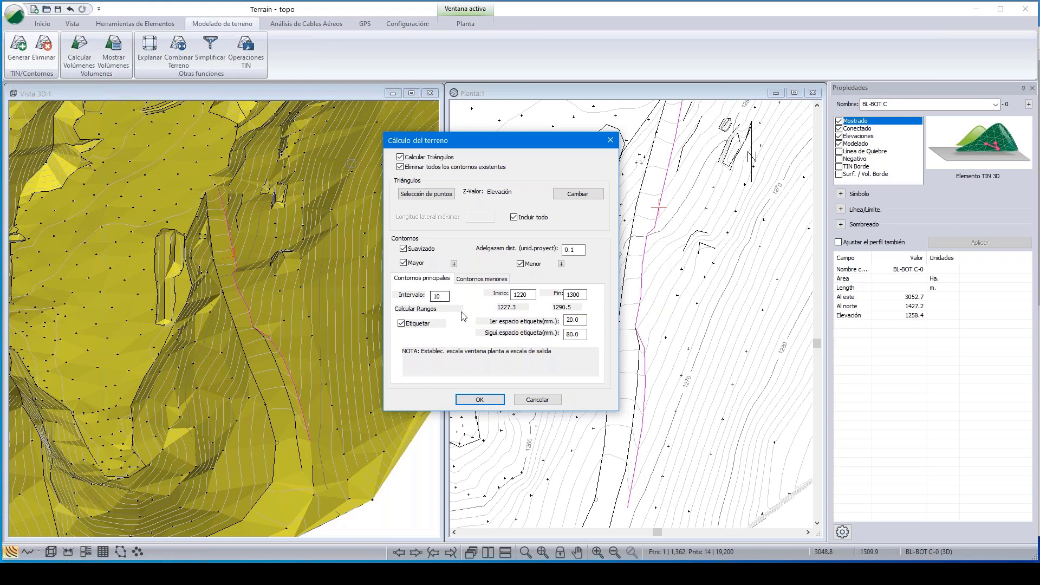
{"action": "left_click", "coordinate": [465, 280]}
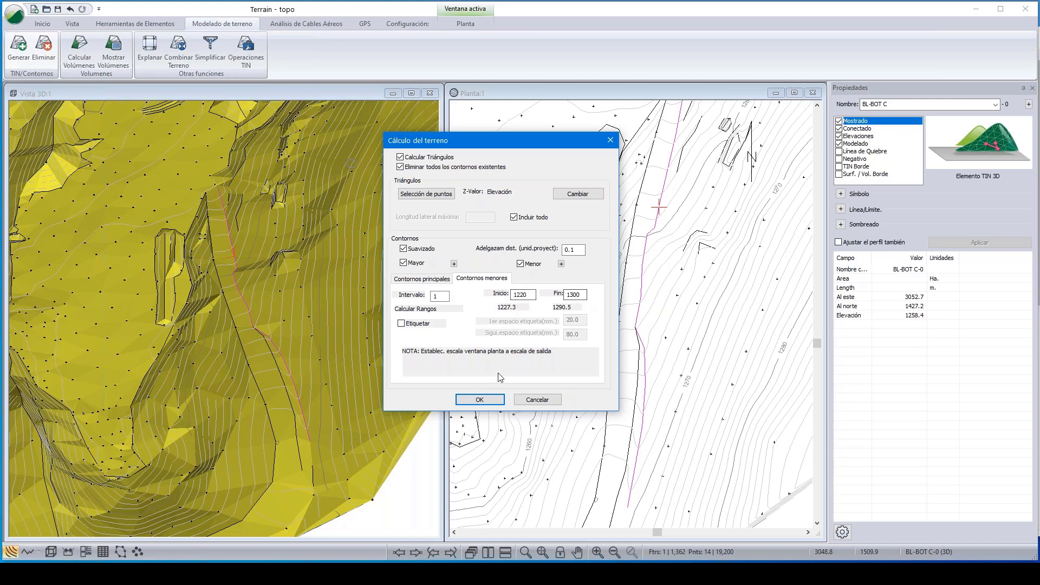
{"action": "left_click", "coordinate": [494, 405]}
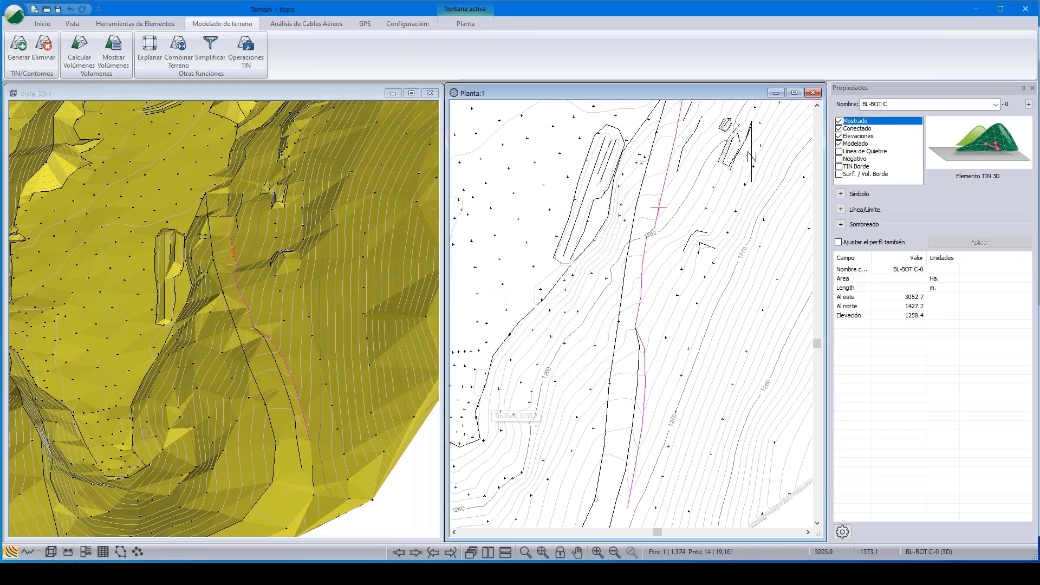
Examine the regenerated 3D surface and contours between the BRK-LINE and BL-BOT C features
{"action": "scroll", "coordinate": [251, 322], "scroll_direction": "up", "scroll_amount": 2}
{"action": "scroll", "coordinate": [251, 323], "scroll_direction": "up", "scroll_amount": 2}
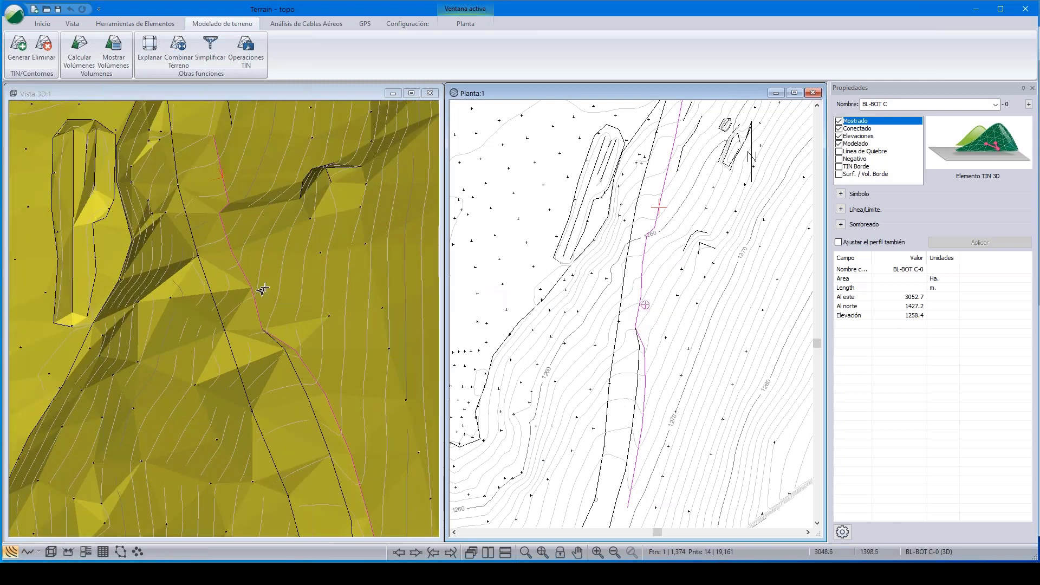
{"action": "scroll", "coordinate": [223, 321], "scroll_direction": "up", "scroll_amount": 2}
{"action": "middle_click_drag", "start_coordinate": [222, 320], "coordinate": [296, 284]}
{"action": "left_click", "coordinate": [162, 380]}
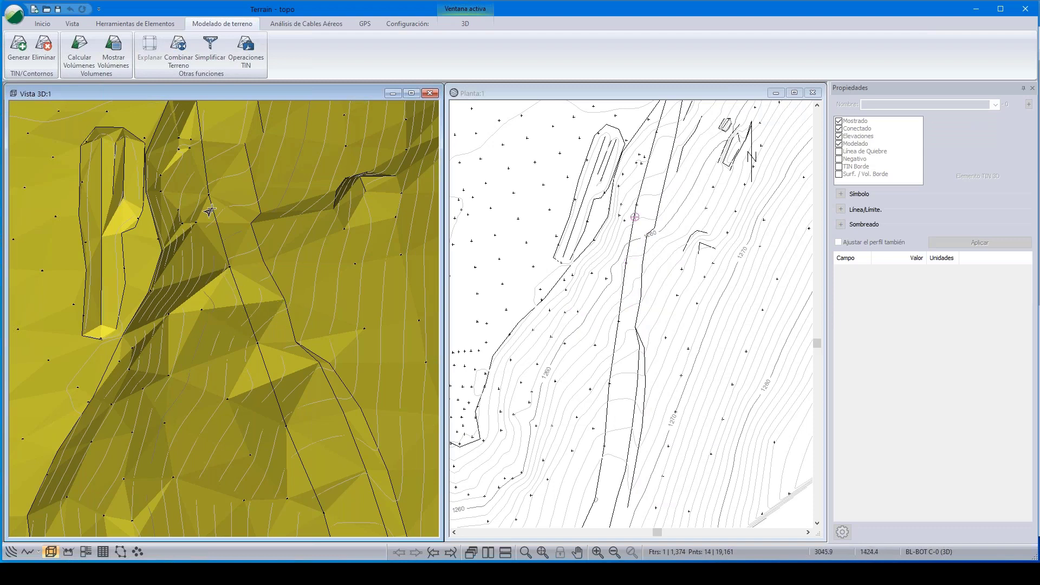
{"action": "middle_click_drag", "start_coordinate": [301, 403], "coordinate": [270, 356]}
{"action": "scroll", "coordinate": [292, 387], "scroll_direction": "down", "scroll_amount": 1}
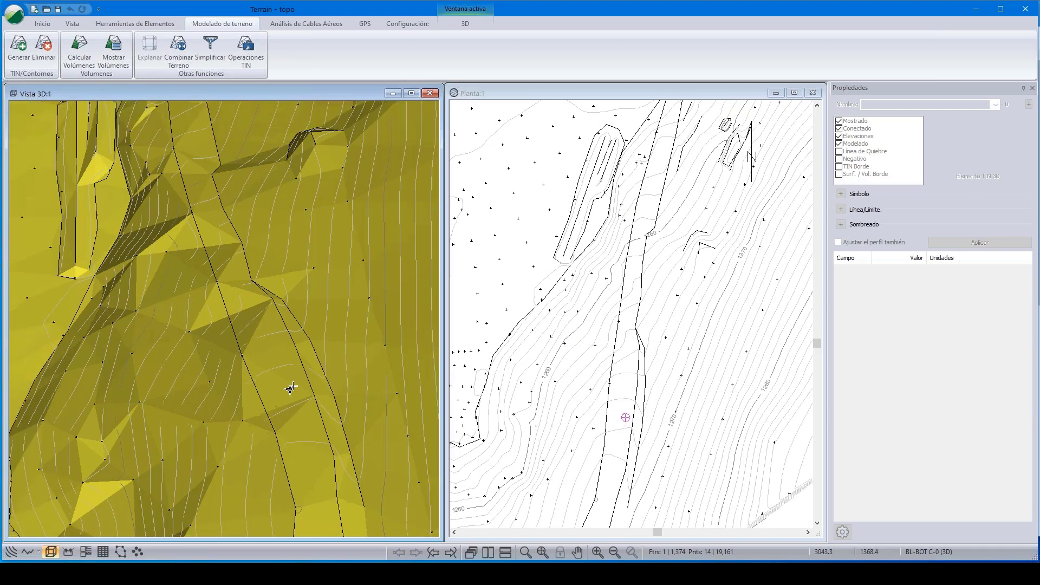
{"action": "scroll", "coordinate": [291, 388], "scroll_direction": "down", "scroll_amount": 5}
{"action": "middle_click_drag", "start_coordinate": [290, 389], "coordinate": [297, 362]}
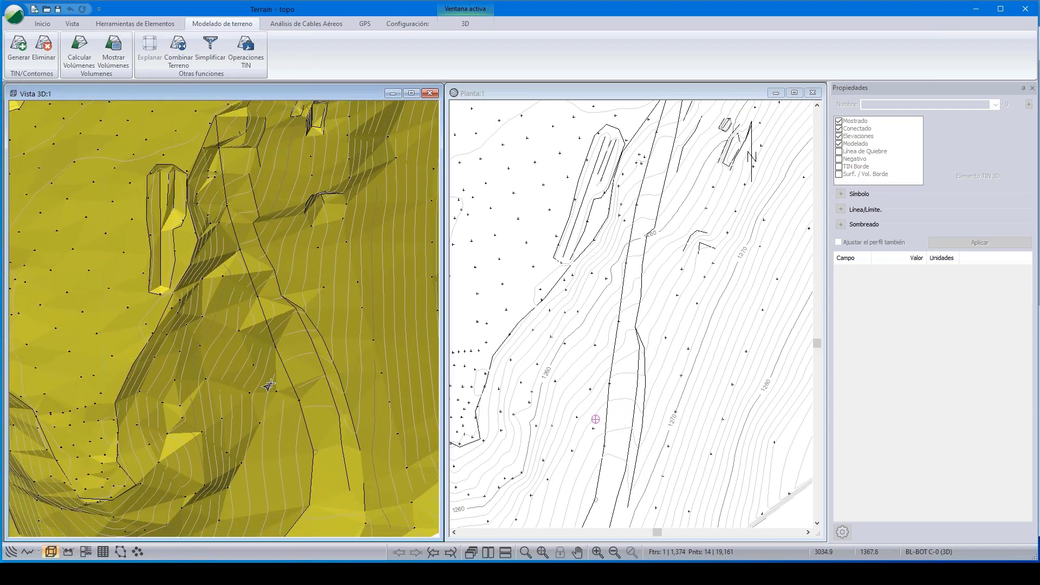
Select BRK-LINE and BL-BOT C together and apply the Línea de Quiebre property to both
{"action": "left_click", "coordinate": [616, 310]}
{"action": "left_click", "coordinate": [617, 310]}
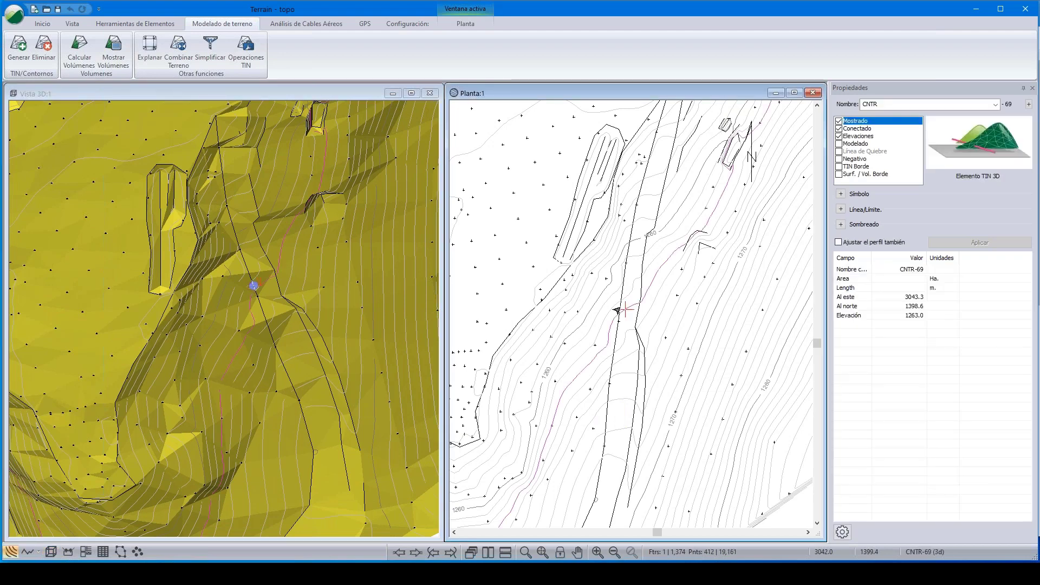
{"action": "left_click", "coordinate": [617, 310]}
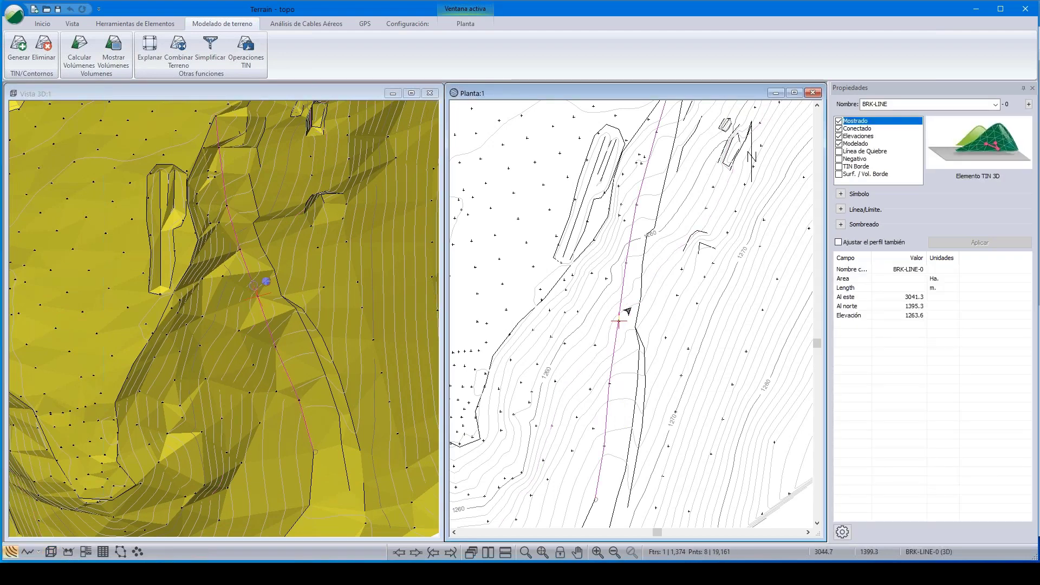
{"action": "left_click", "coordinate": [641, 297], "text": "ctrl"}
{"action": "left_click", "coordinate": [839, 151]}
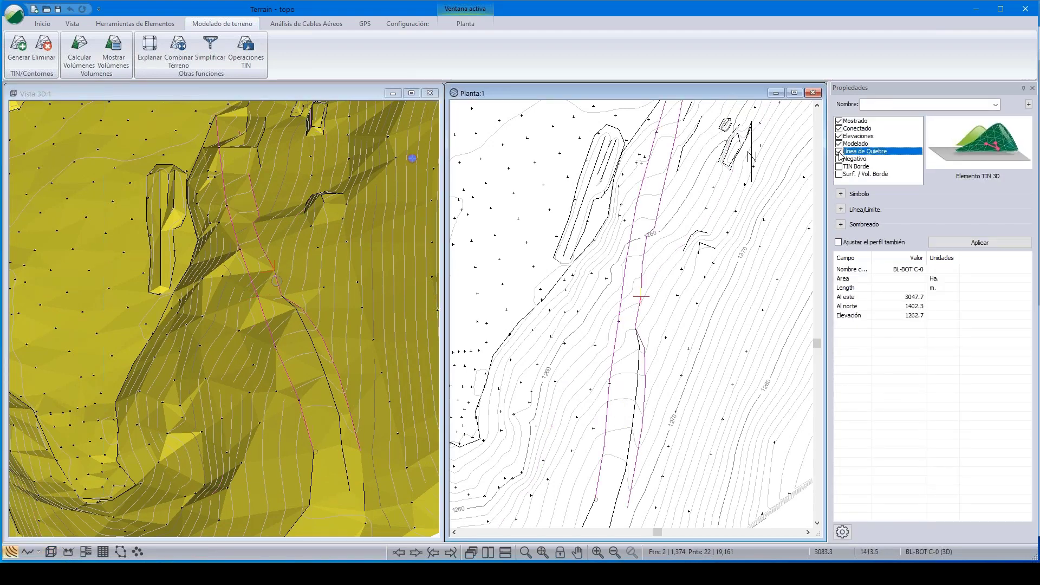
{"action": "left_click", "coordinate": [940, 245]}
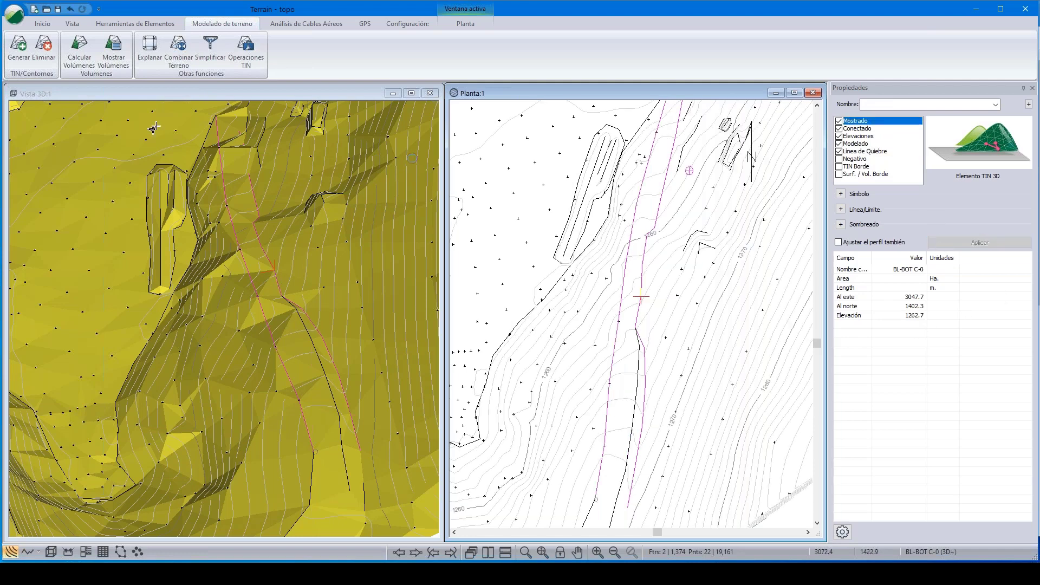
Recalculate the terrain triangles and smoothed contours with the restored break lines, replacing all existing contours and keeping the major interval at 10
{"action": "left_click", "coordinate": [17, 46]}
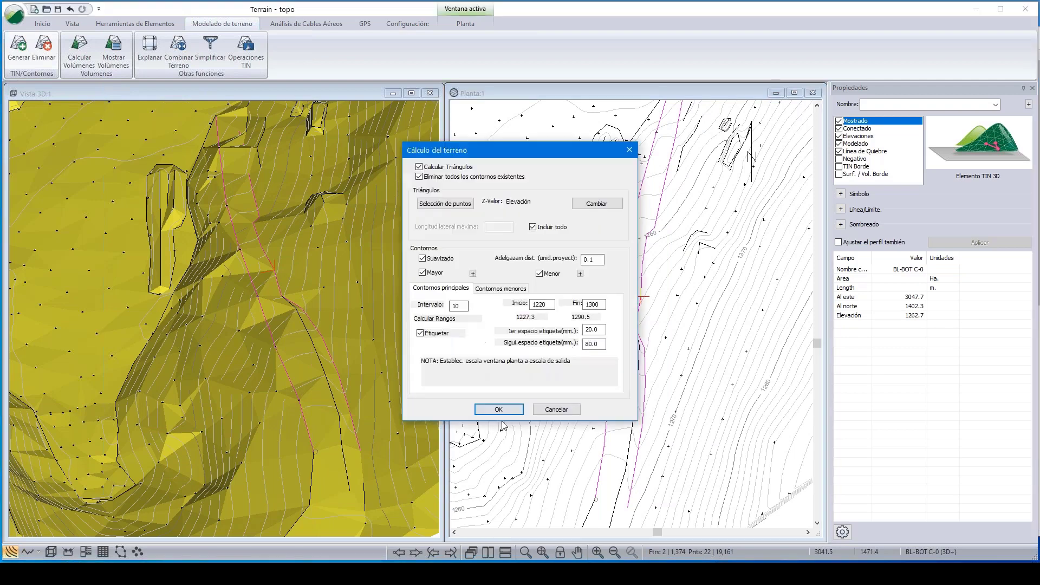
{"action": "left_click", "coordinate": [499, 408]}
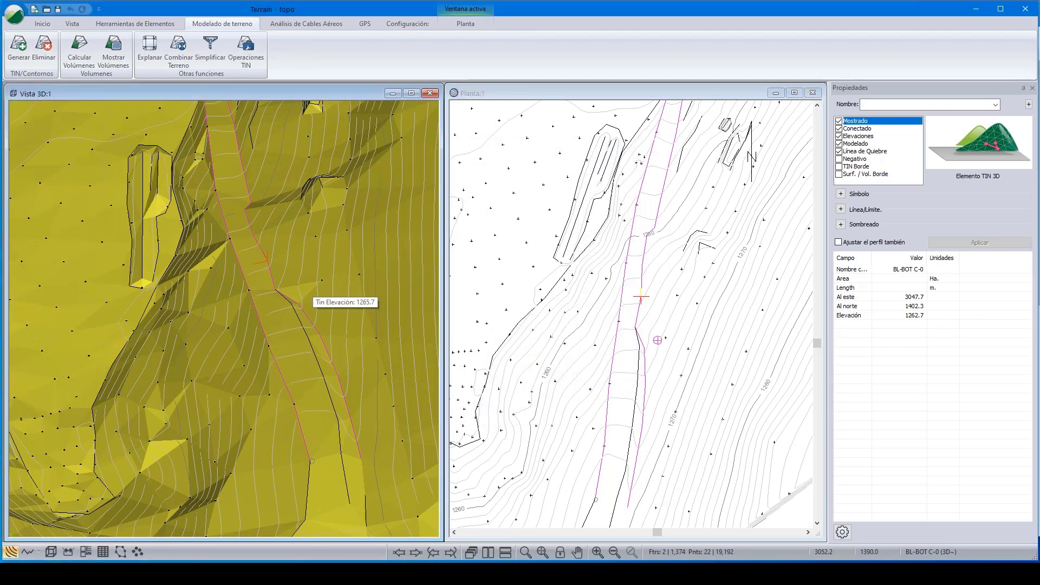
Examine the recalculated 3D surface along the BRK-LINE and BL-BOT C break lines and across the whole terrain
{"action": "scroll", "coordinate": [251, 219], "scroll_direction": "down", "scroll_amount": 4}
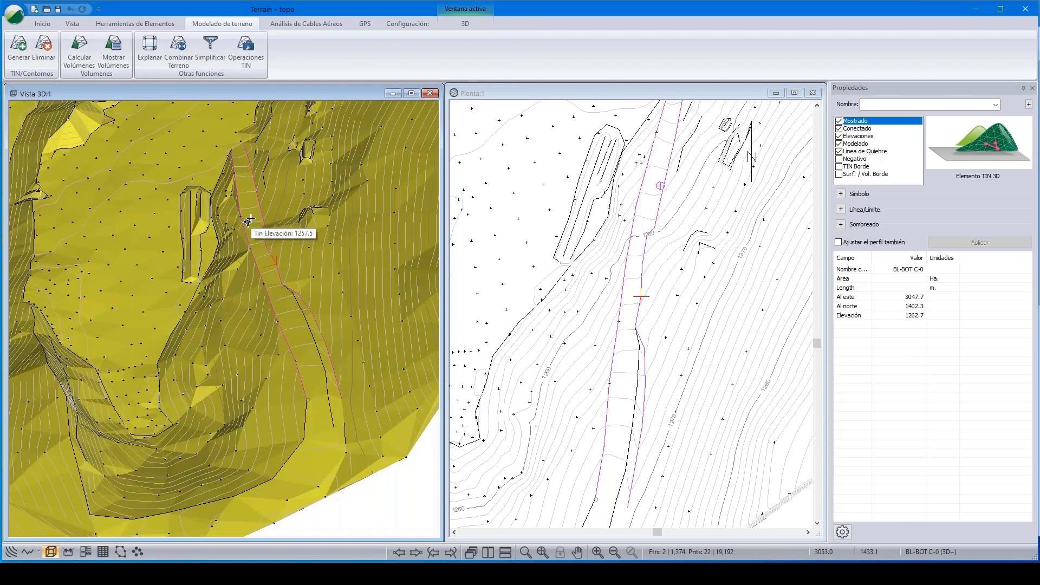
{"action": "scroll", "coordinate": [250, 219], "scroll_direction": "down", "scroll_amount": 2}
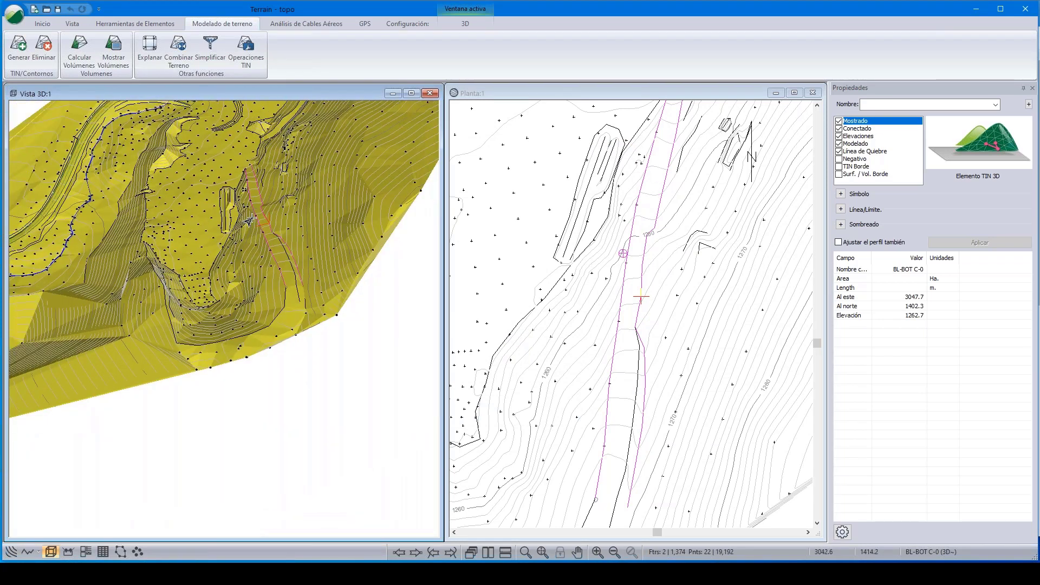
{"action": "scroll", "coordinate": [262, 244], "scroll_direction": "down", "scroll_amount": 1}
{"action": "middle_click_drag", "start_coordinate": [262, 244], "coordinate": [283, 361]}
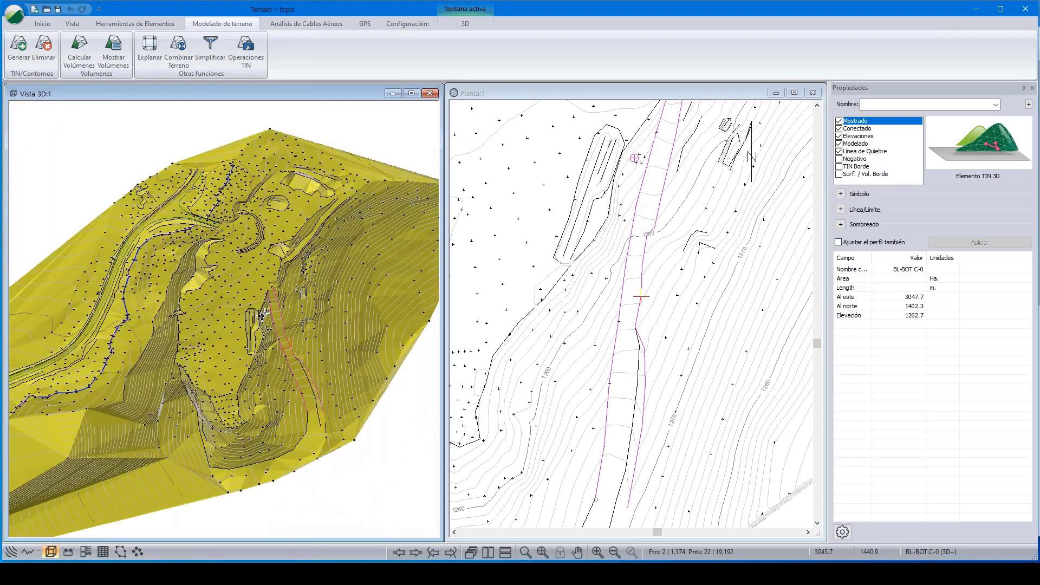
{"action": "scroll", "coordinate": [263, 314], "scroll_direction": "up", "scroll_amount": 2}
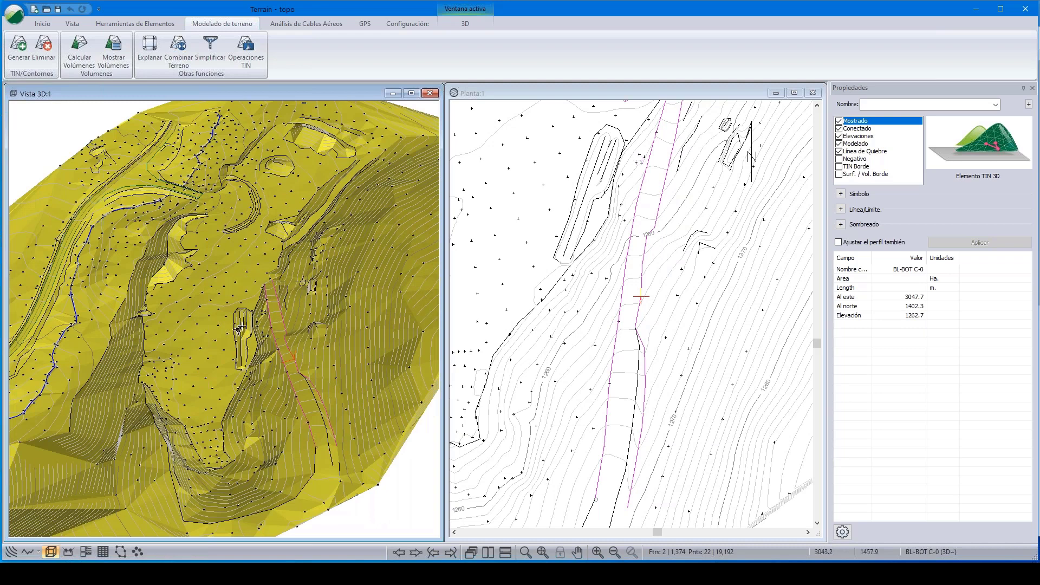
{"action": "scroll", "coordinate": [270, 197], "scroll_direction": "up", "scroll_amount": 1}
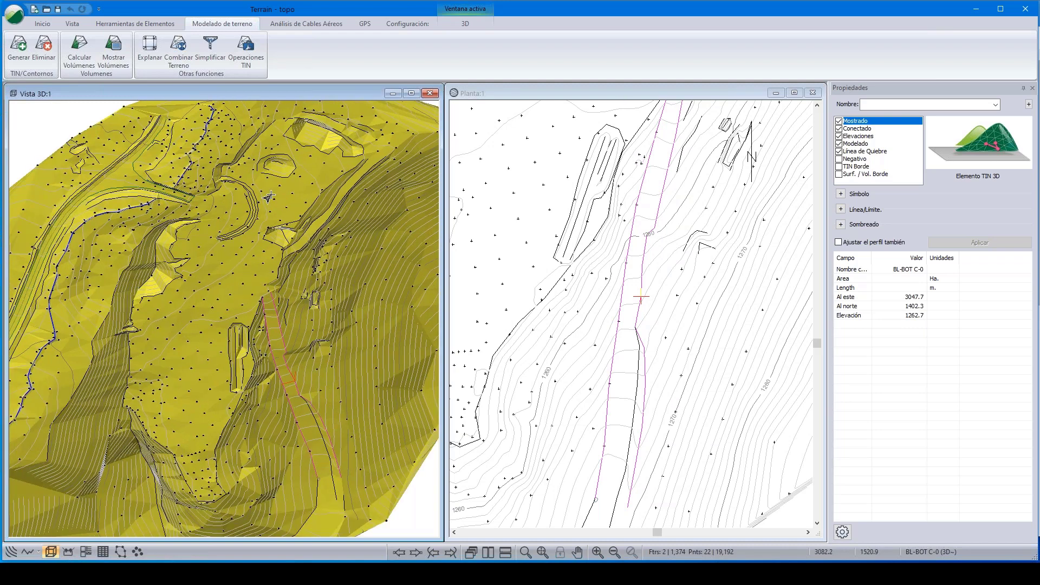
{"action": "mouse_move", "coordinate": [233, 294]}
{"action": "middle_mouse_down"}
{"action": "mouse_move", "coordinate": [262, 267]}
{"action": "mouse_move", "coordinate": [235, 320]}
{"action": "mouse_move", "coordinate": [245, 312]}
{"action": "mouse_move", "coordinate": [196, 327]}
{"action": "mouse_move", "coordinate": [207, 269]}
{"action": "middle_mouse_up"}
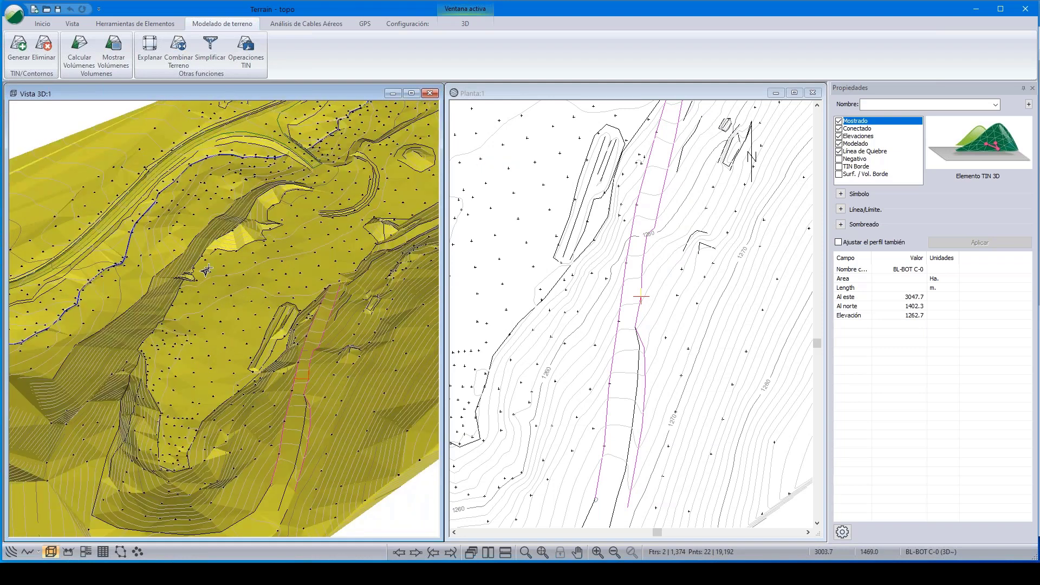
{"action": "scroll", "coordinate": [208, 268], "scroll_direction": "down", "scroll_amount": 2}
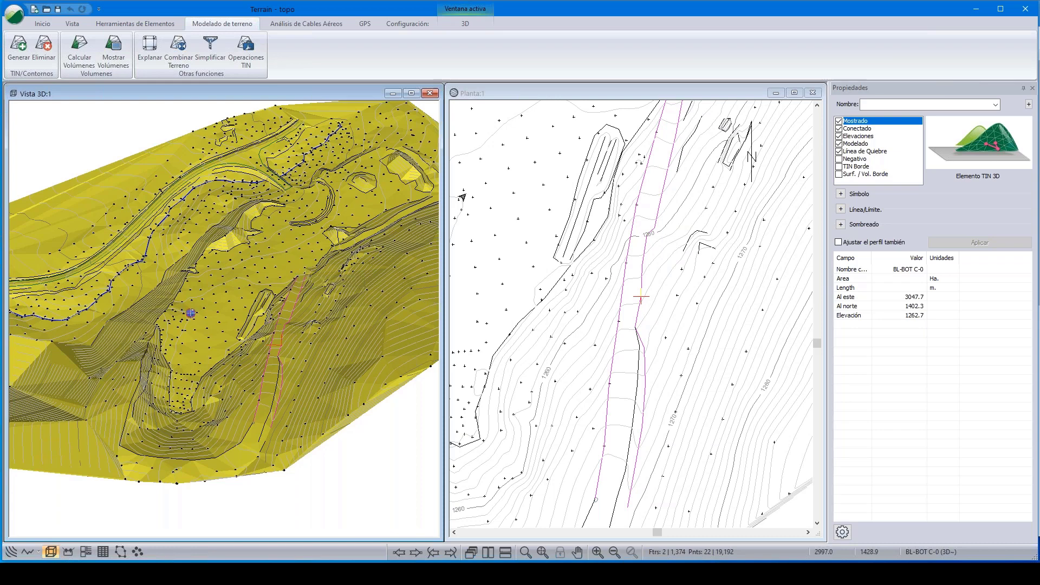
Clear the feature selection in the plan view and save the topo terrain project
{"action": "left_click", "coordinate": [520, 152]}
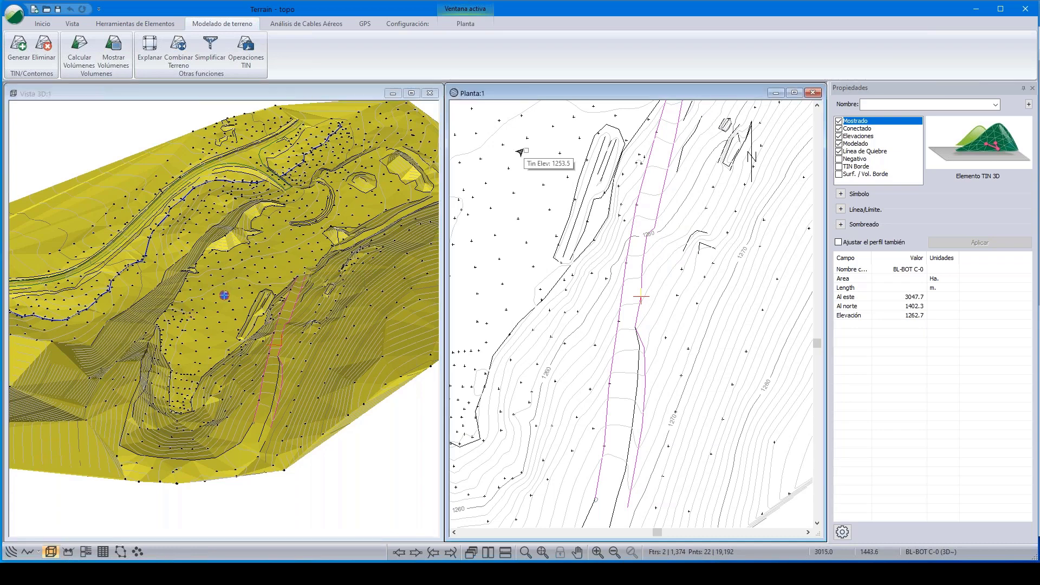
{"action": "scroll", "coordinate": [343, 229], "scroll_direction": "down", "scroll_amount": 1}
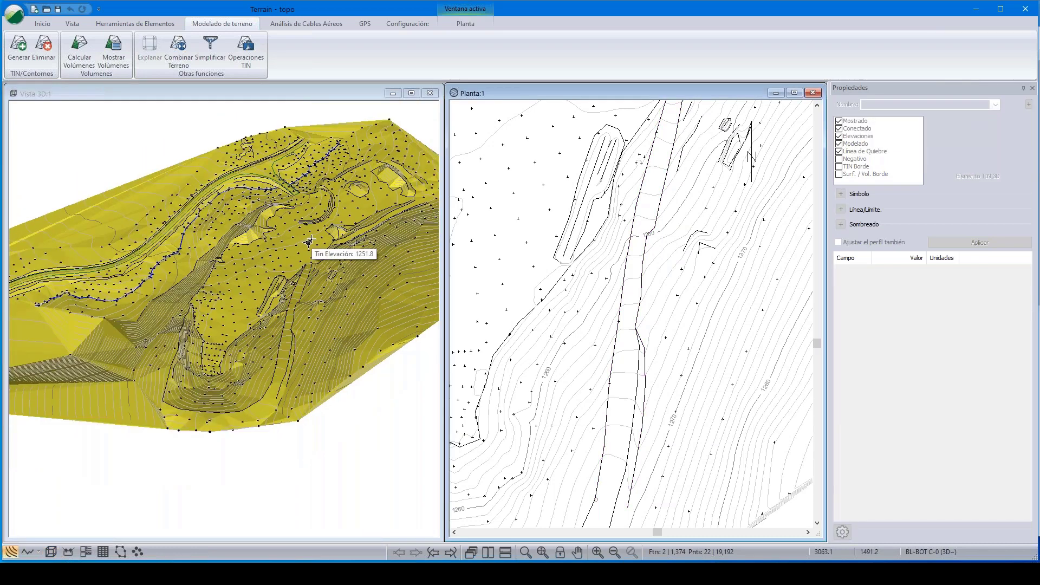
{"action": "left_click", "coordinate": [310, 240]}
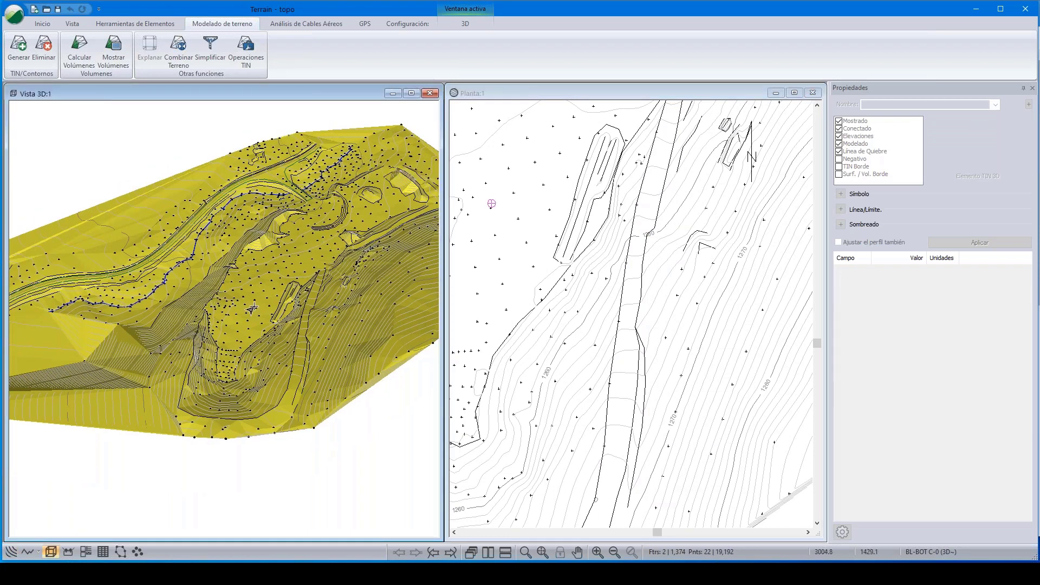
{"action": "scroll", "coordinate": [252, 310], "scroll_direction": "up", "scroll_amount": 1}
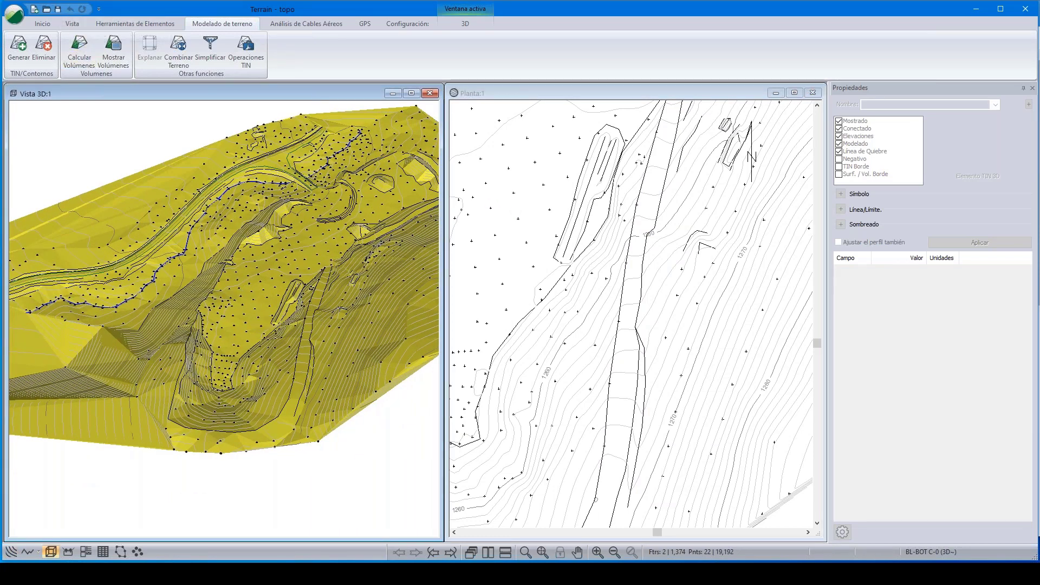
{"action": "left_click", "coordinate": [58, 9]}
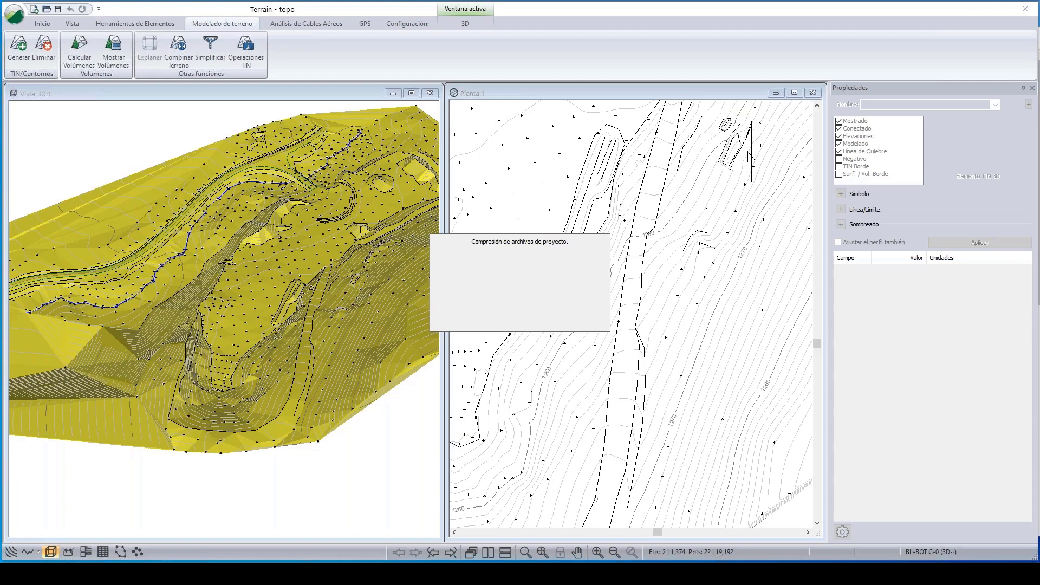
Widen the plan window over the 3D view, framing the blue creek line and its surrounding contours
{"action": "scroll", "coordinate": [184, 288], "scroll_direction": "up", "scroll_amount": 2}
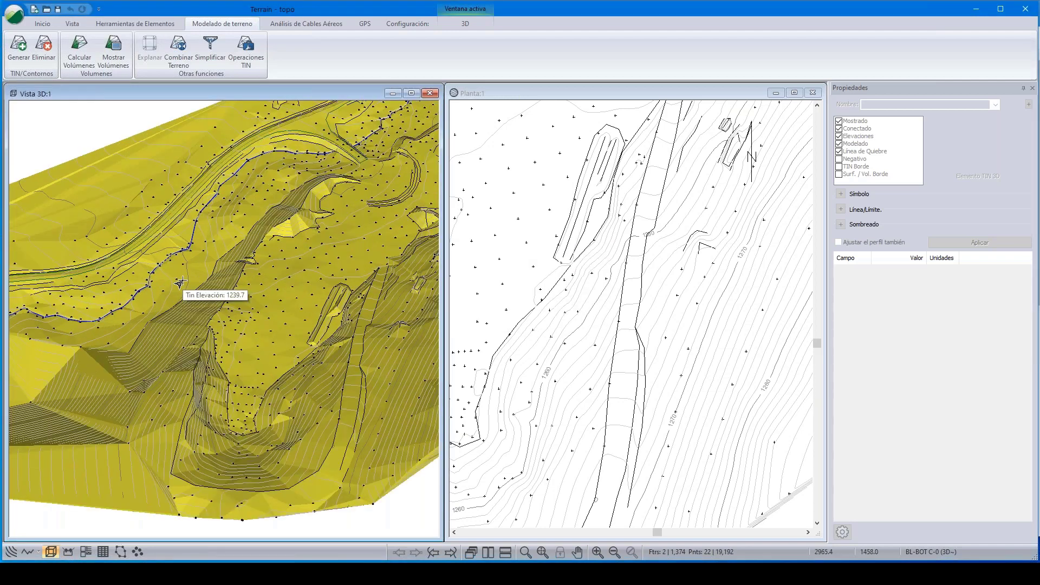
{"action": "scroll", "coordinate": [659, 328], "scroll_direction": "down", "scroll_amount": 3}
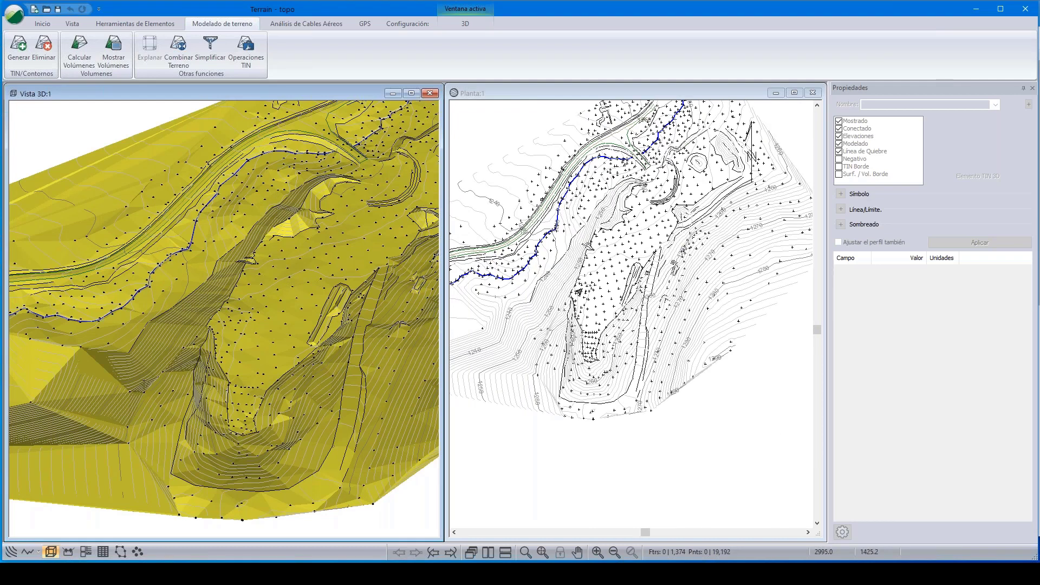
{"action": "scroll", "coordinate": [584, 299], "scroll_direction": "up", "scroll_amount": 1}
{"action": "middle_click_drag", "start_coordinate": [553, 334], "coordinate": [617, 366]}
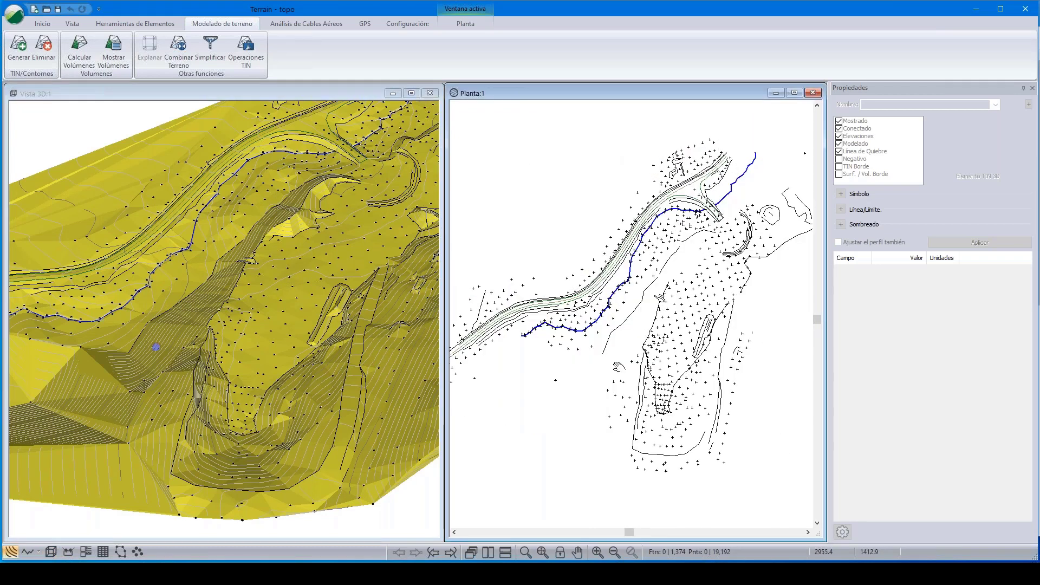
{"action": "scroll", "coordinate": [604, 325], "scroll_direction": "up", "scroll_amount": 4}
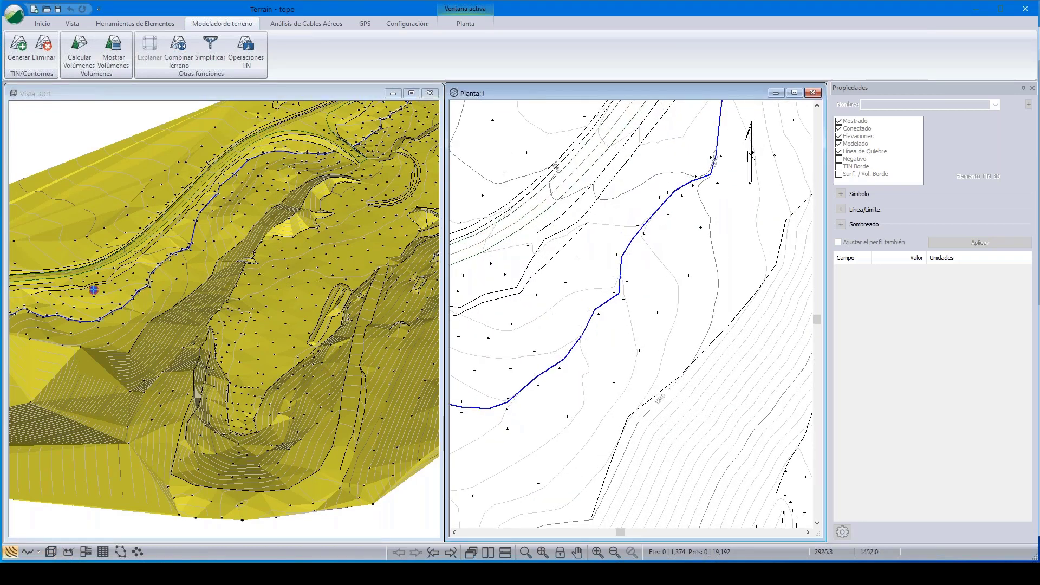
{"action": "left_click_drag", "start_coordinate": [443, 317], "coordinate": [122, 284]}
{"action": "middle_click_drag", "start_coordinate": [447, 298], "coordinate": [559, 217]}
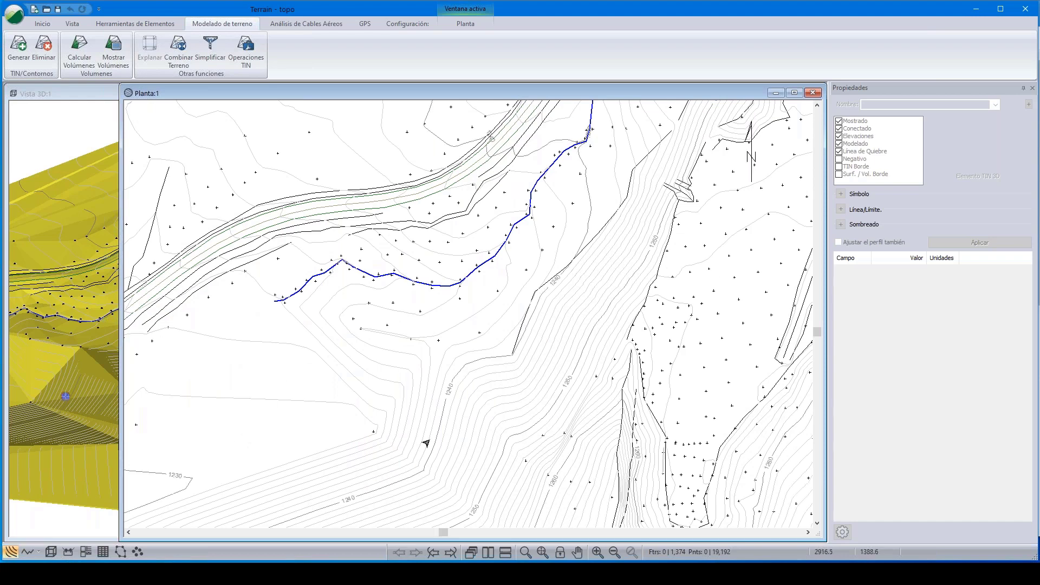
Examine the plan contours around the CREEK BO line and the adjacent road
{"action": "middle_click_drag", "start_coordinate": [583, 173], "coordinate": [539, 247]}
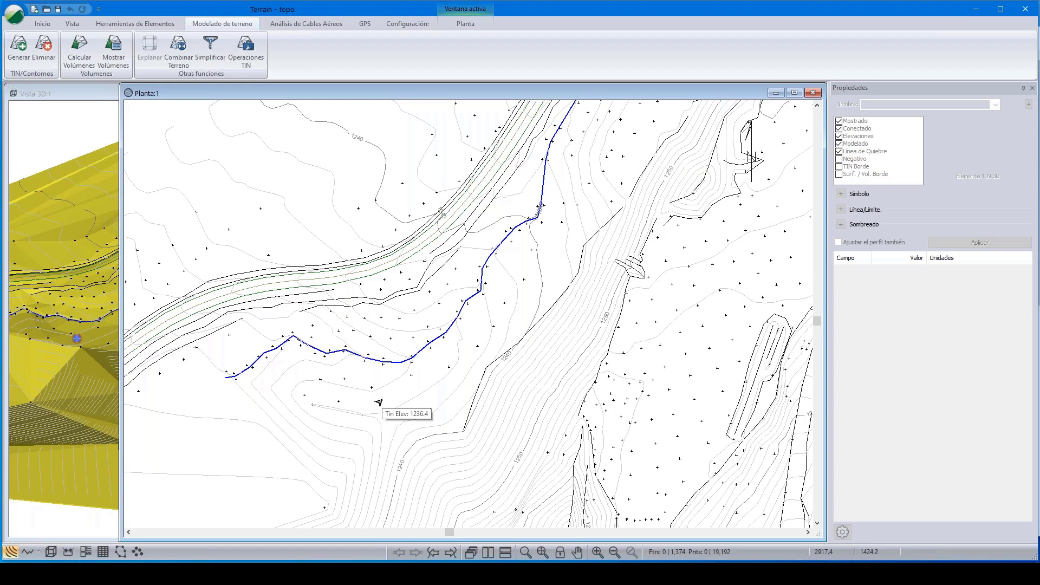
{"action": "scroll", "coordinate": [479, 308], "scroll_direction": "up", "scroll_amount": 1}
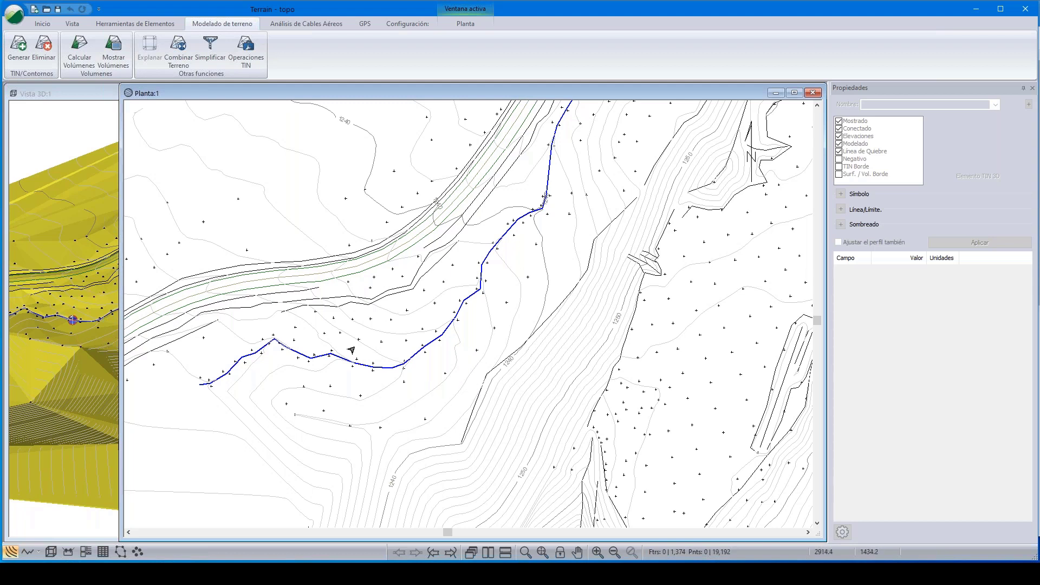
{"action": "mouse_move", "coordinate": [397, 369]}
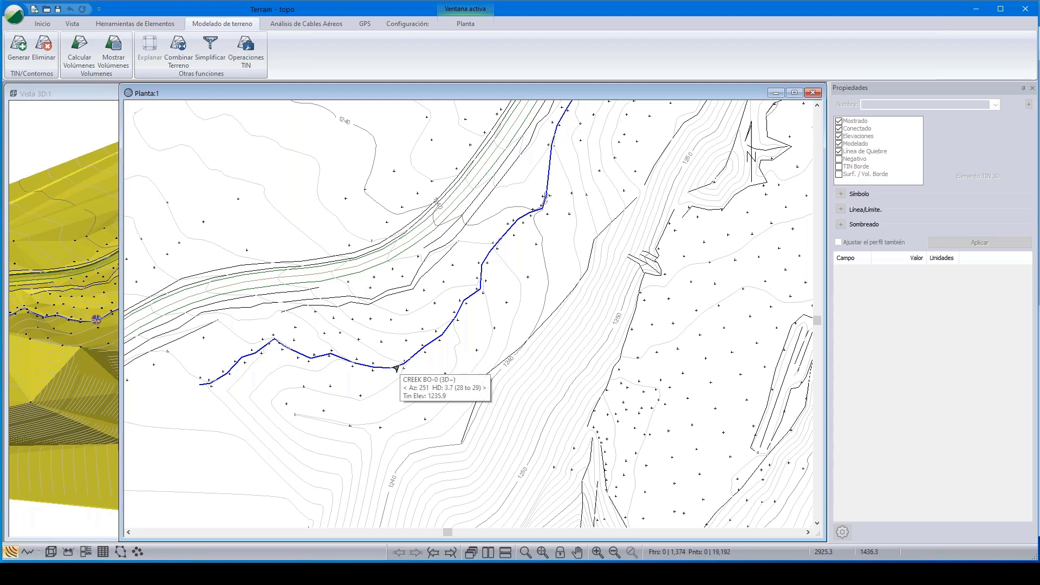
{"action": "scroll", "coordinate": [397, 368], "scroll_direction": "up", "scroll_amount": 1}
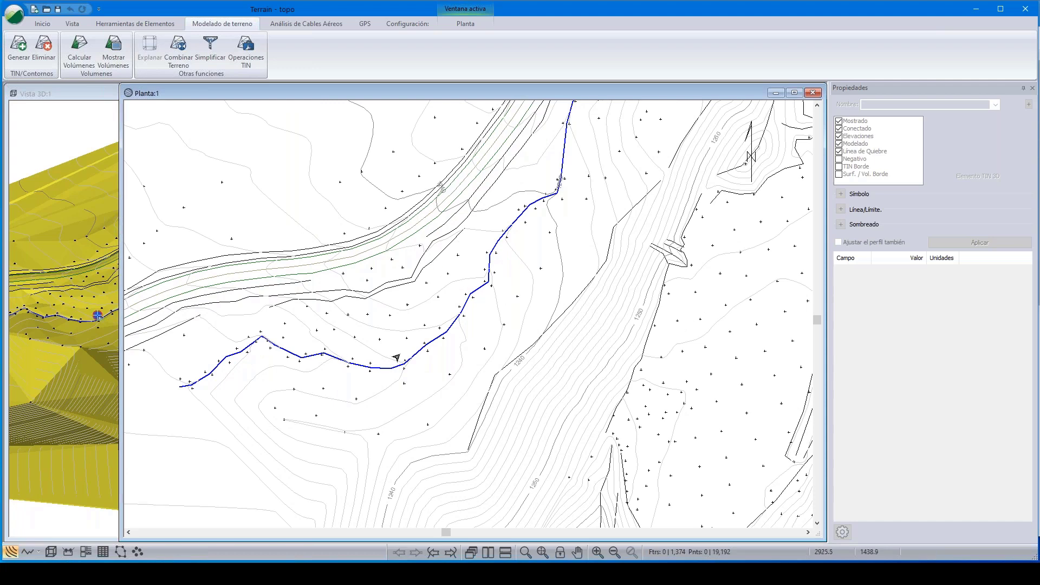
{"action": "scroll", "coordinate": [400, 354], "scroll_direction": "down", "scroll_amount": 1}
{"action": "middle_click_drag", "start_coordinate": [401, 354], "coordinate": [430, 332]}
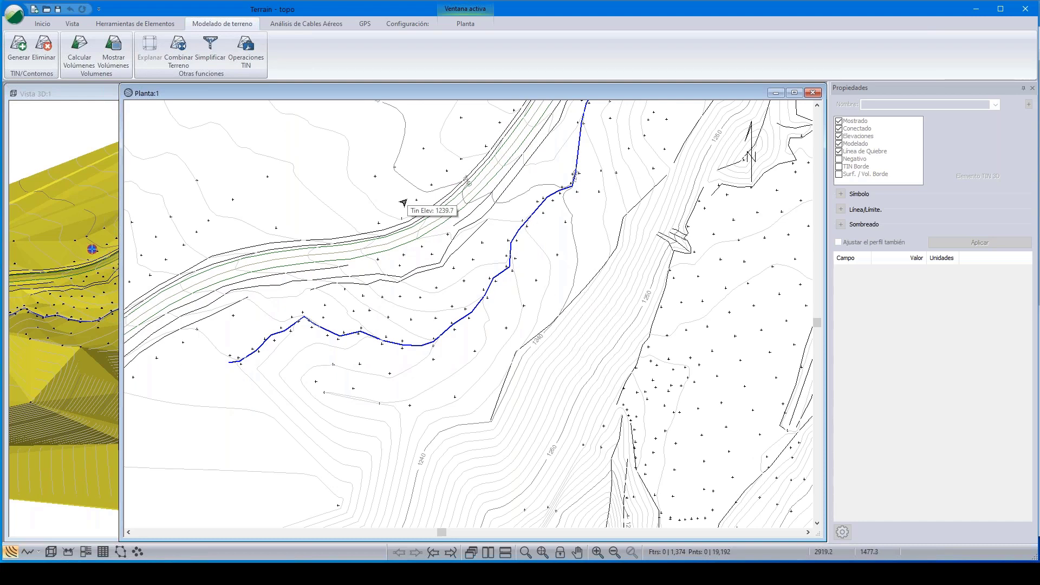
{"action": "scroll", "coordinate": [507, 244], "scroll_direction": "down", "scroll_amount": 1}
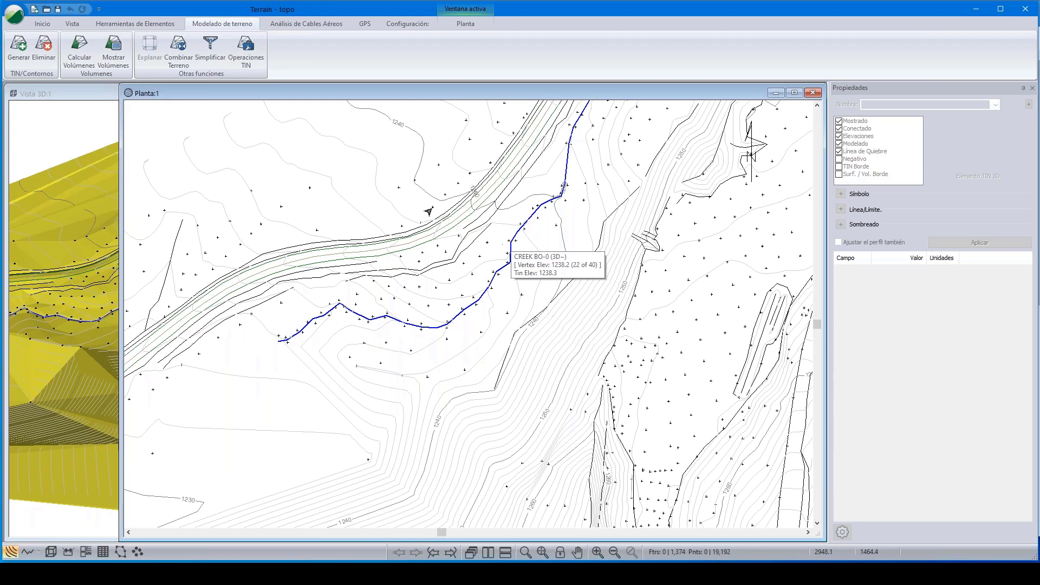
Create a new terrain file and add topo.terx from the WEB folder as a plan window background
{"action": "left_click", "coordinate": [15, 15]}
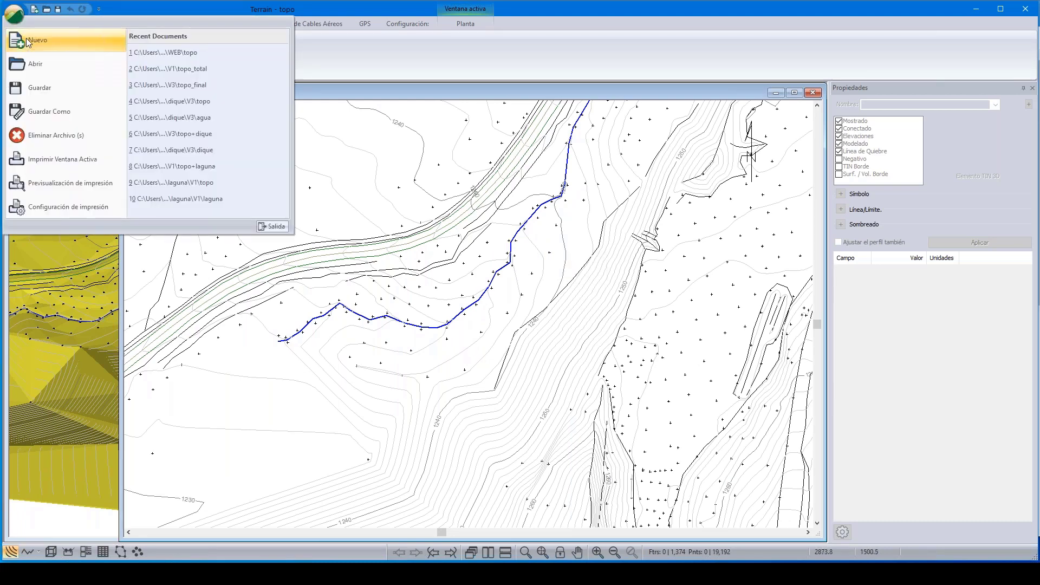
{"action": "left_click", "coordinate": [26, 39]}
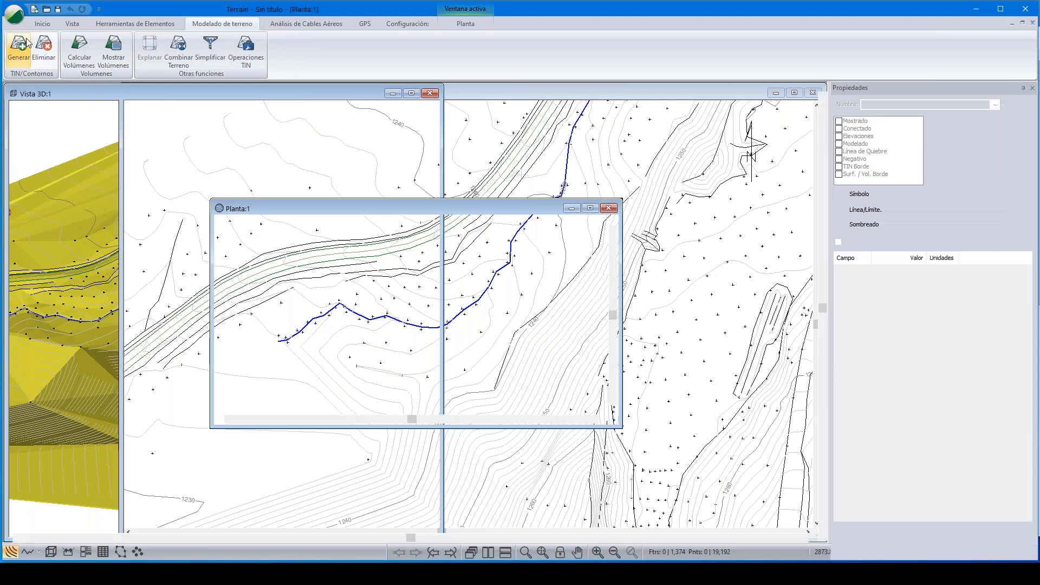
{"action": "right_click", "coordinate": [451, 282]}
{"action": "left_click", "coordinate": [548, 401]}
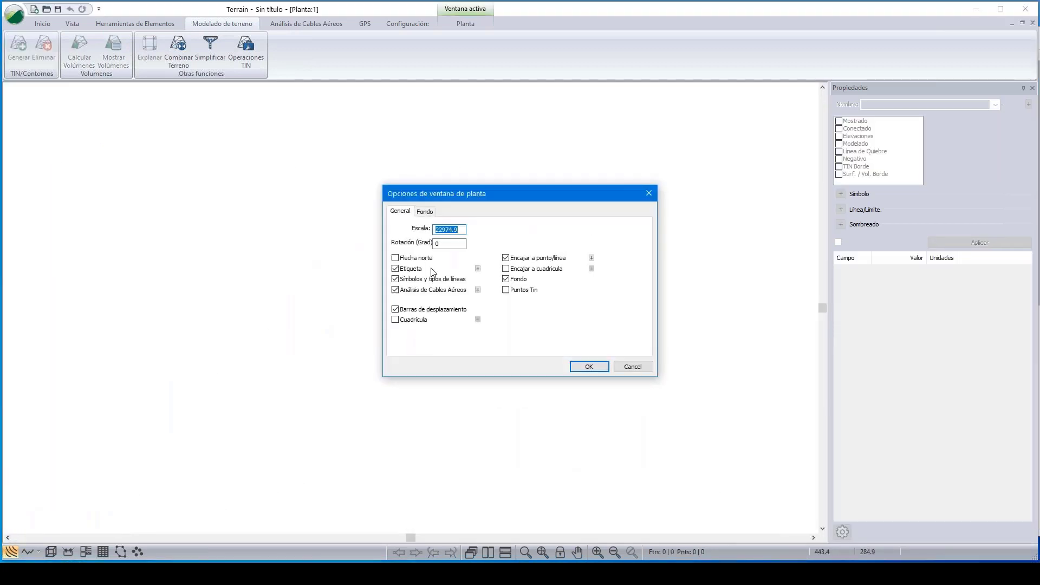
{"action": "left_click", "coordinate": [425, 211]}
{"action": "left_click", "coordinate": [622, 227]}
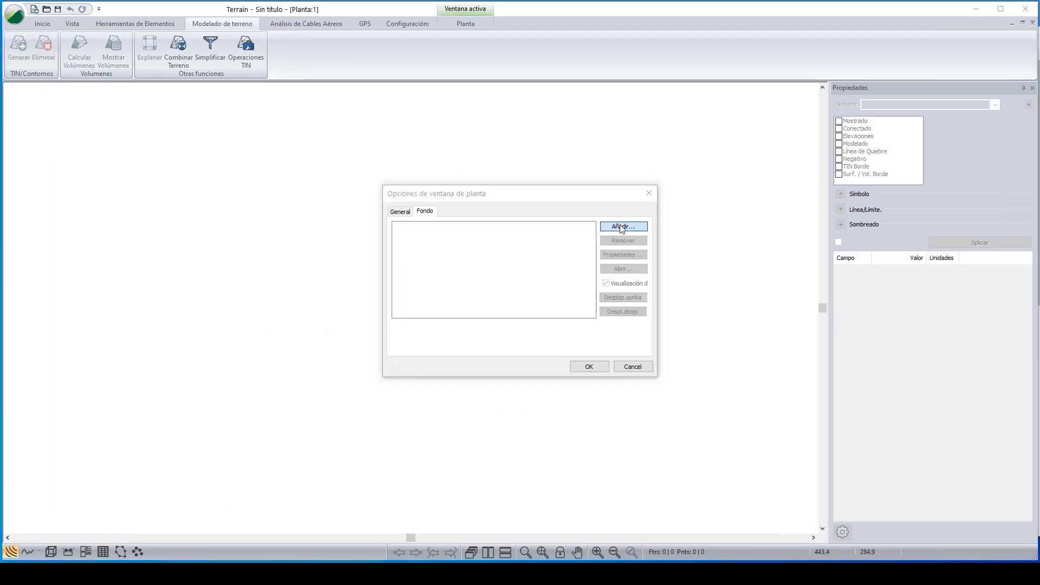
{"action": "left_click", "coordinate": [501, 283]}
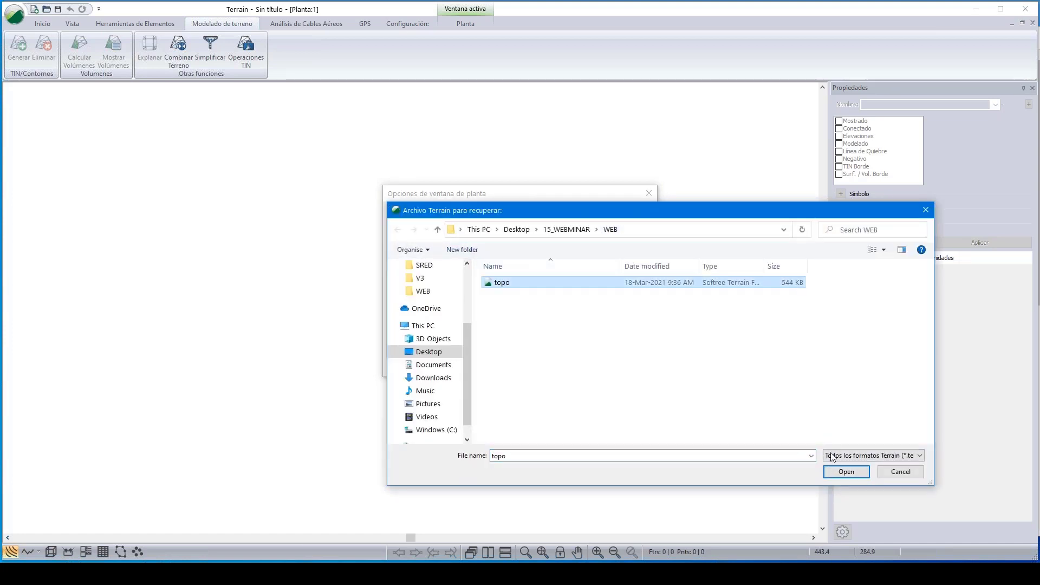
{"action": "left_click", "coordinate": [843, 473]}
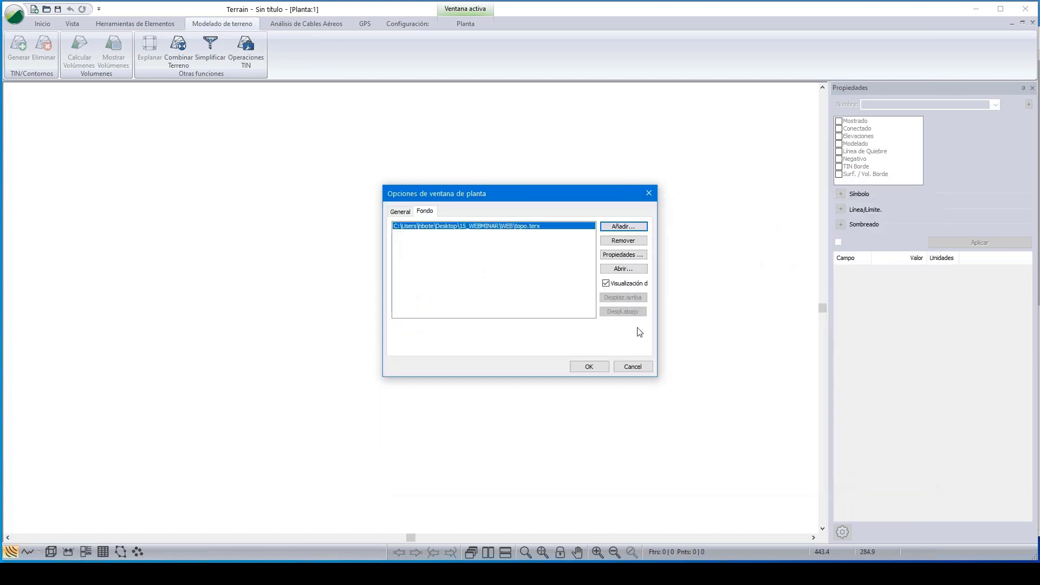
Remove the plan fading from the topo.terx background, apply the plan window options and frame the displayed terrain
{"action": "left_click", "coordinate": [621, 254]}
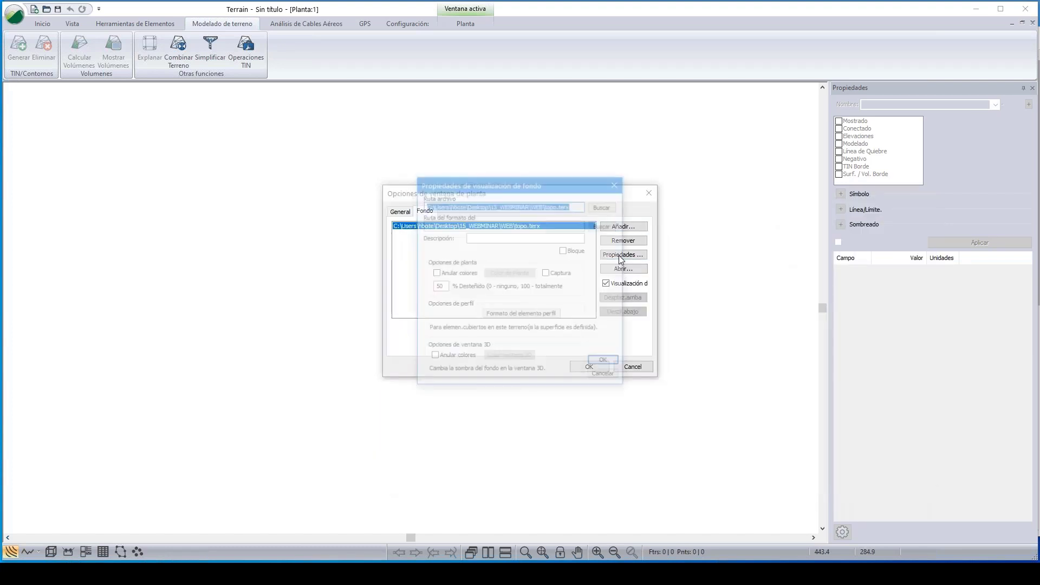
{"action": "left_click", "coordinate": [435, 288]}
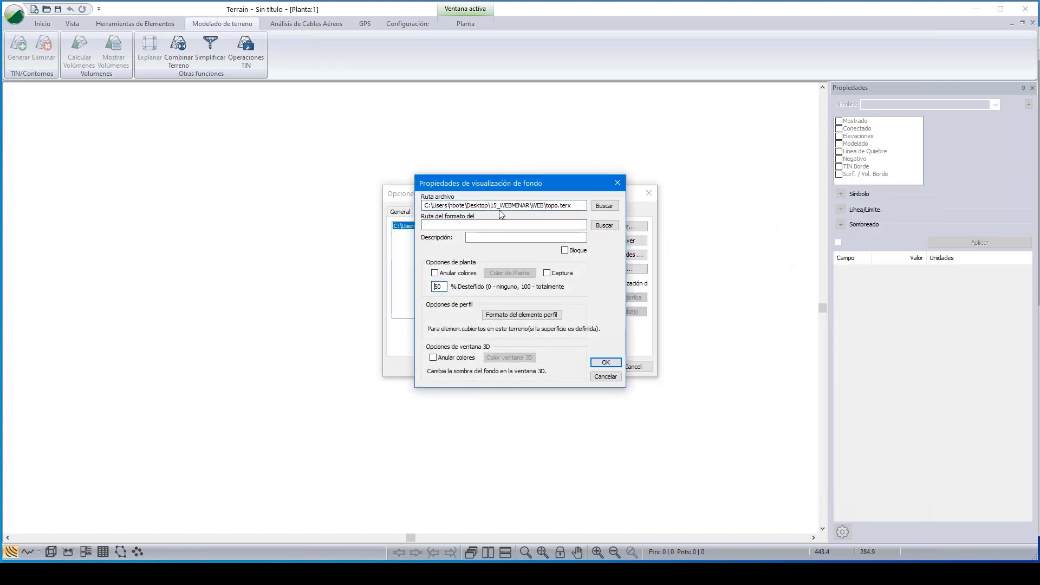
{"action": "key", "text": "BackSpace"}
{"action": "left_click", "coordinate": [618, 363]}
{"action": "left_click", "coordinate": [606, 370]}
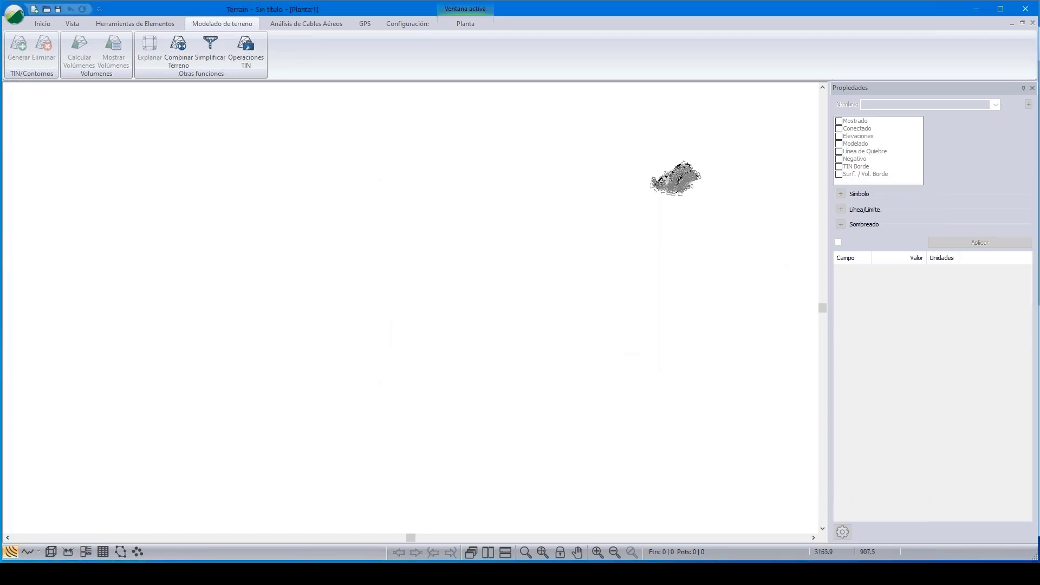
{"action": "scroll", "coordinate": [478, 324], "scroll_direction": "up", "scroll_amount": 8}
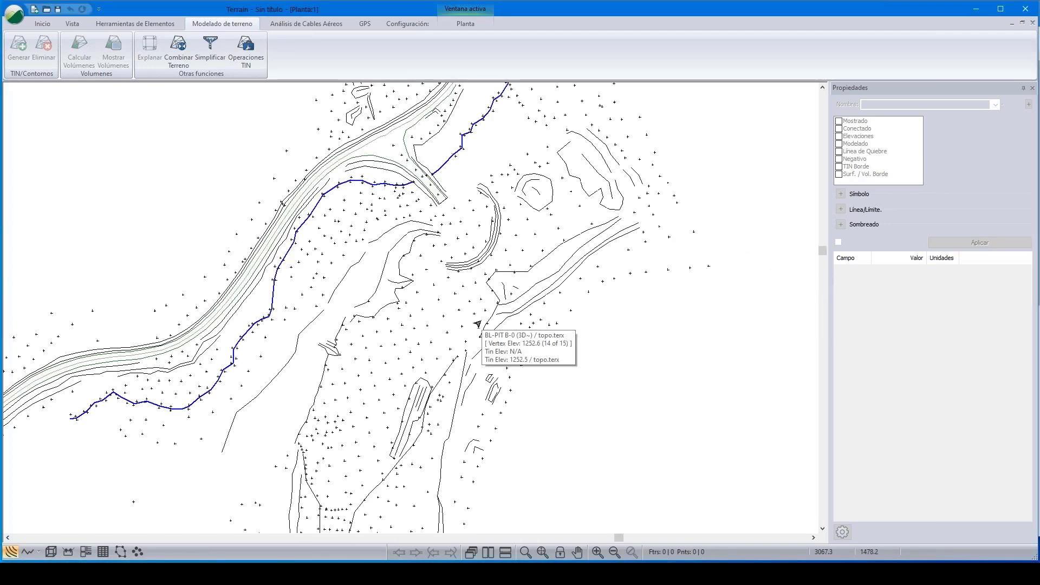
Examine the contours and TIN elevations on both sides of the blue creek line below the road
{"action": "scroll", "coordinate": [478, 324], "scroll_direction": "up", "scroll_amount": 1}
{"action": "middle_click_drag", "start_coordinate": [478, 324], "coordinate": [587, 294]}
{"action": "scroll", "coordinate": [586, 294], "scroll_direction": "down", "scroll_amount": 9}
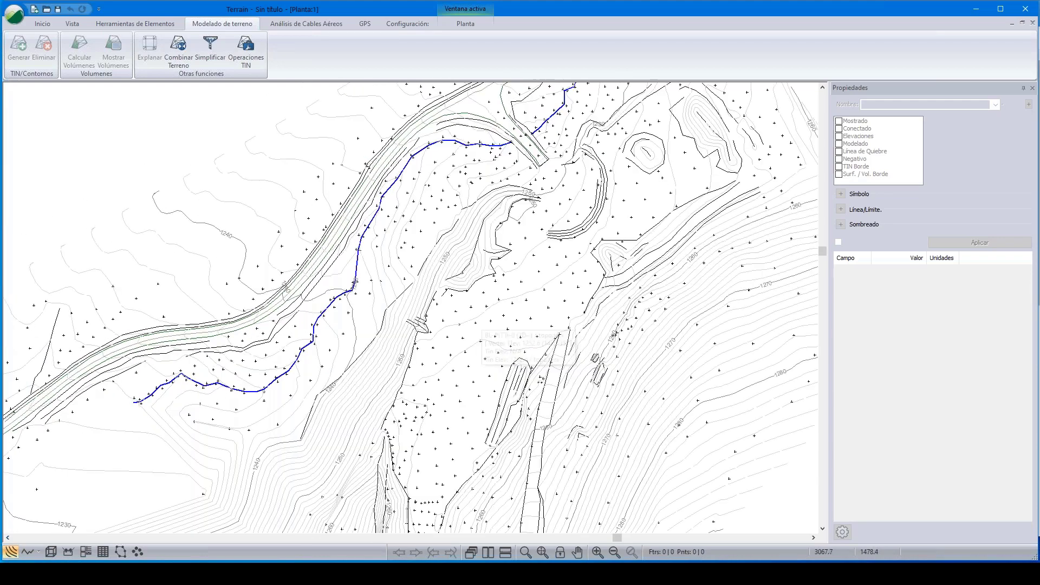
{"action": "scroll", "coordinate": [582, 295], "scroll_direction": "up", "scroll_amount": 1}
{"action": "scroll", "coordinate": [582, 297], "scroll_direction": "up", "scroll_amount": 1}
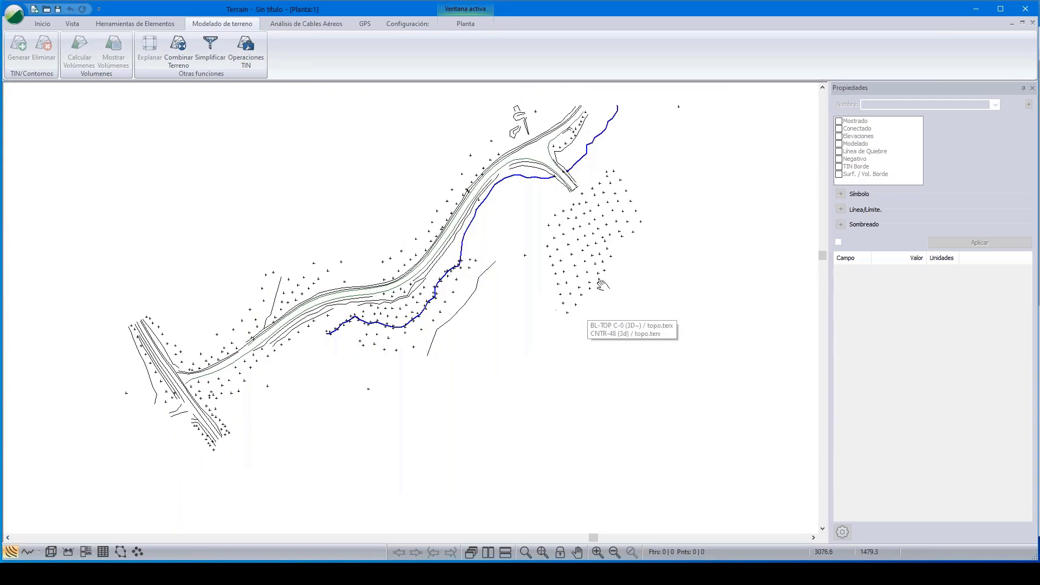
{"action": "scroll", "coordinate": [564, 350], "scroll_direction": "up", "scroll_amount": 4}
{"action": "middle_click_drag", "start_coordinate": [406, 234], "coordinate": [629, 316]}
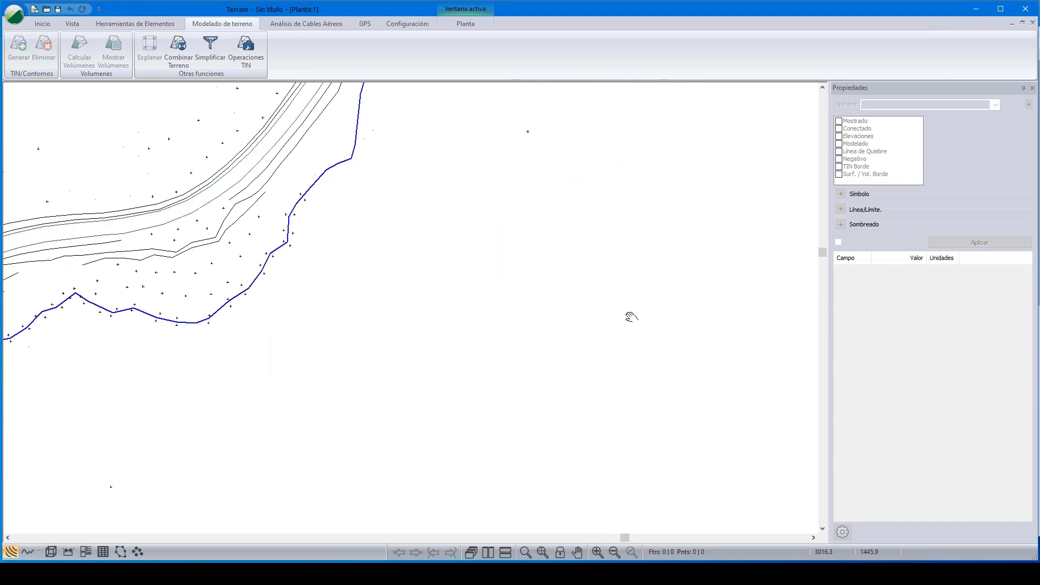
{"action": "scroll", "coordinate": [437, 319], "scroll_direction": "down", "scroll_amount": 1}
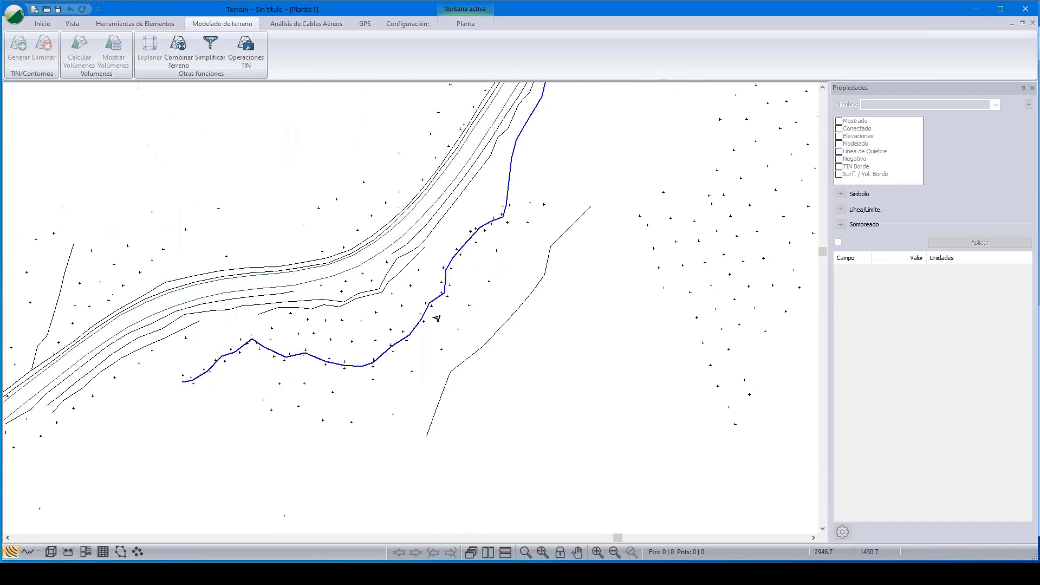
{"action": "scroll", "coordinate": [441, 311], "scroll_direction": "down", "scroll_amount": 1}
{"action": "middle_click_drag", "start_coordinate": [328, 378], "coordinate": [361, 336]}
{"action": "scroll", "coordinate": [399, 335], "scroll_direction": "up", "scroll_amount": 1}
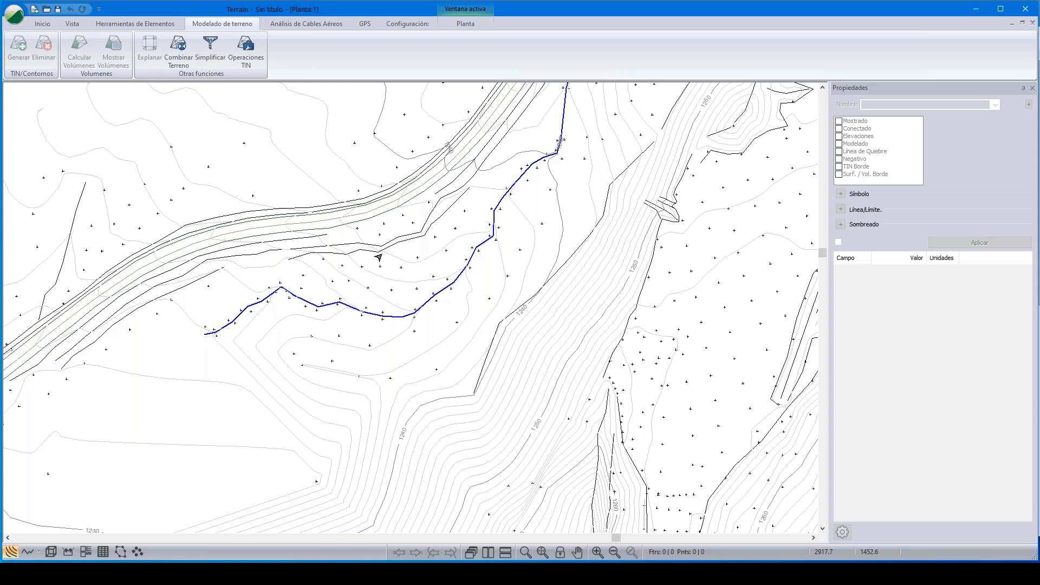
{"action": "mouse_move", "coordinate": [379, 257]}
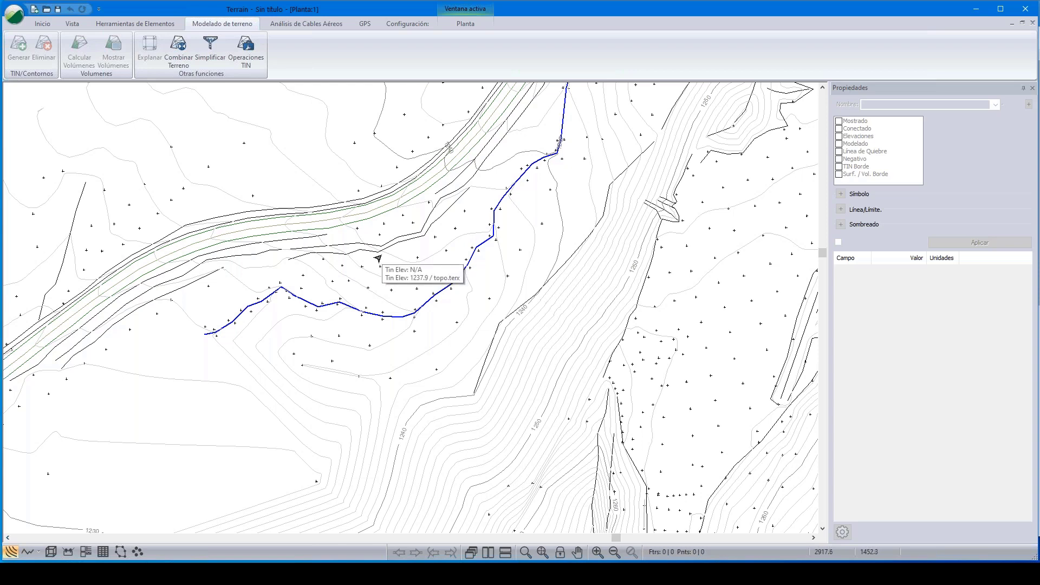
{"action": "mouse_move", "coordinate": [401, 389]}
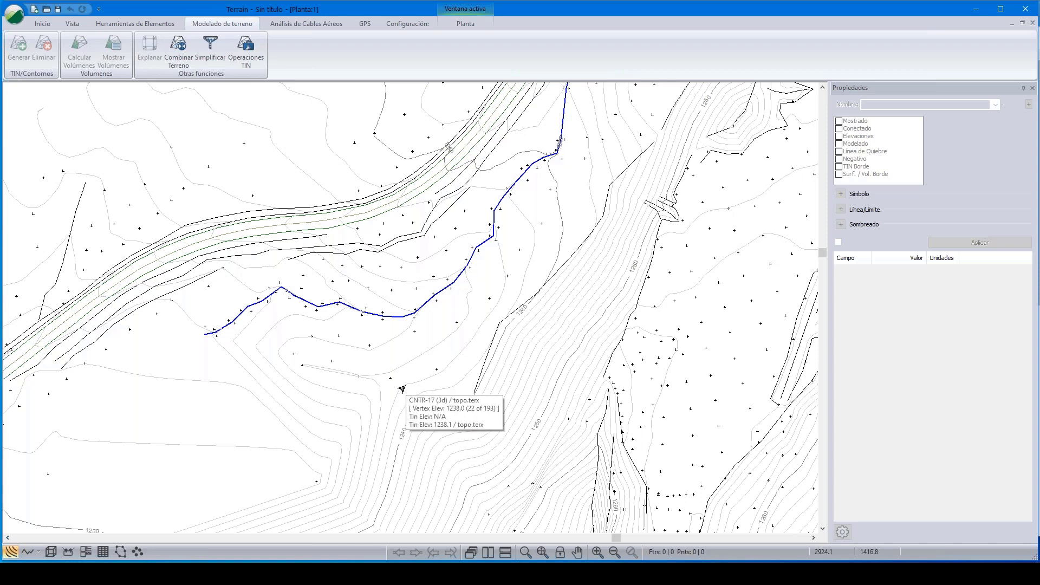
{"action": "middle_click_drag", "start_coordinate": [512, 319], "coordinate": [532, 333]}
{"action": "mouse_move", "coordinate": [385, 298]}
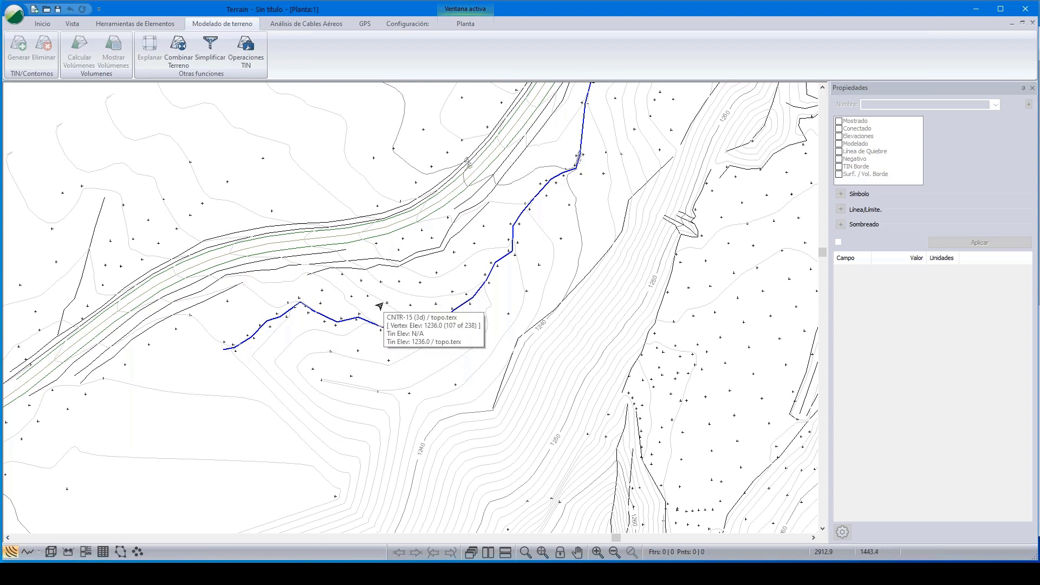
Create a new element named corona, drawn with the mouse, with a default elevation of 1238
{"action": "left_click", "coordinate": [43, 25]}
{"action": "left_click", "coordinate": [70, 51]}
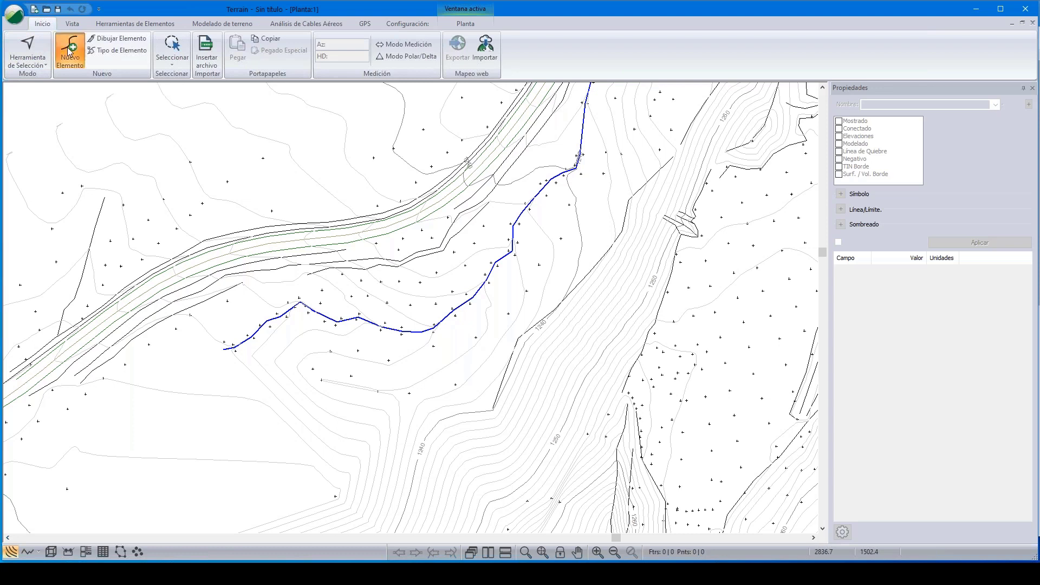
{"action": "left_click", "coordinate": [118, 53]}
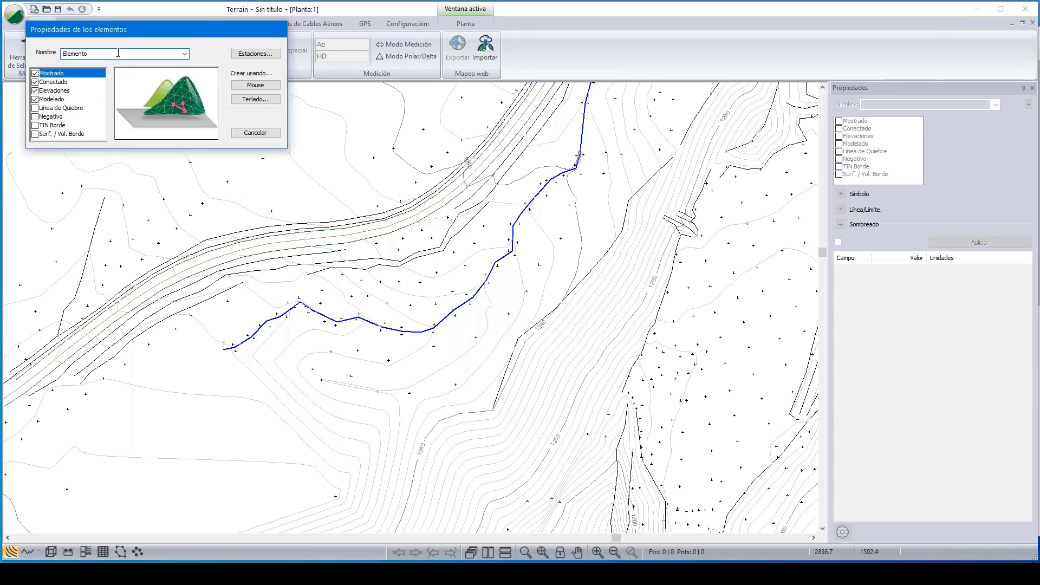
{"action": "type", "text": "corona"}
{"action": "left_click", "coordinate": [255, 86]}
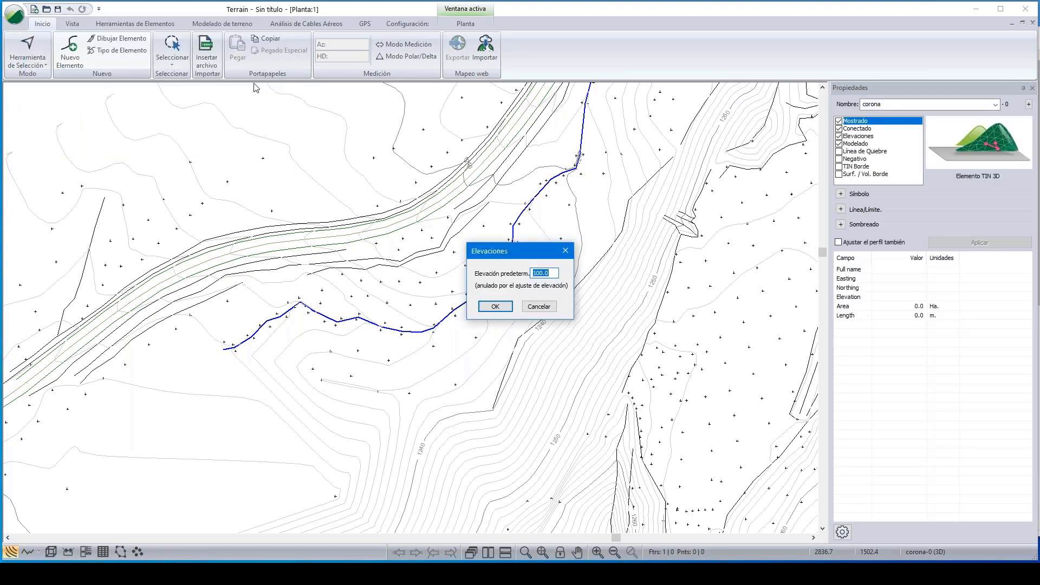
{"action": "type", "text": "1238"}
{"action": "left_click", "coordinate": [494, 306]}
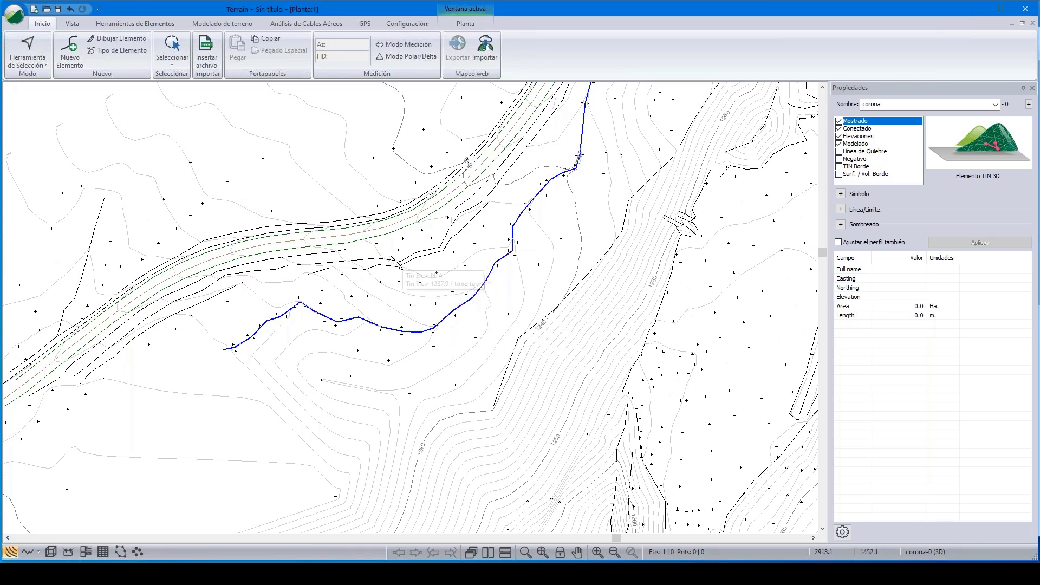
Draw the corona line across the creek with four points, about 39.4 m long, and return to mouse selection mode
{"action": "left_click", "coordinate": [403, 269]}
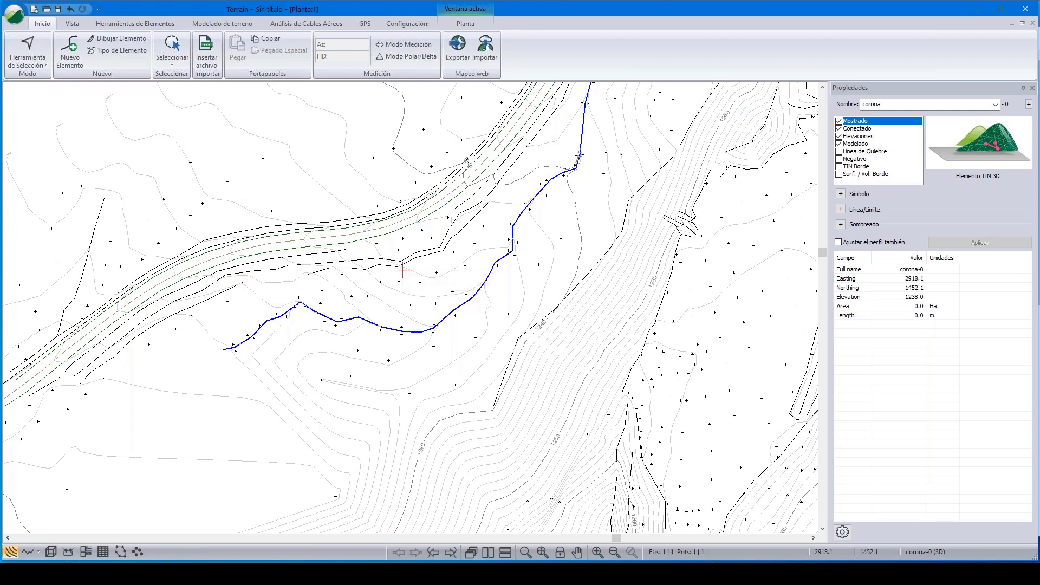
{"action": "scroll", "coordinate": [403, 269], "scroll_direction": "up", "scroll_amount": 3}
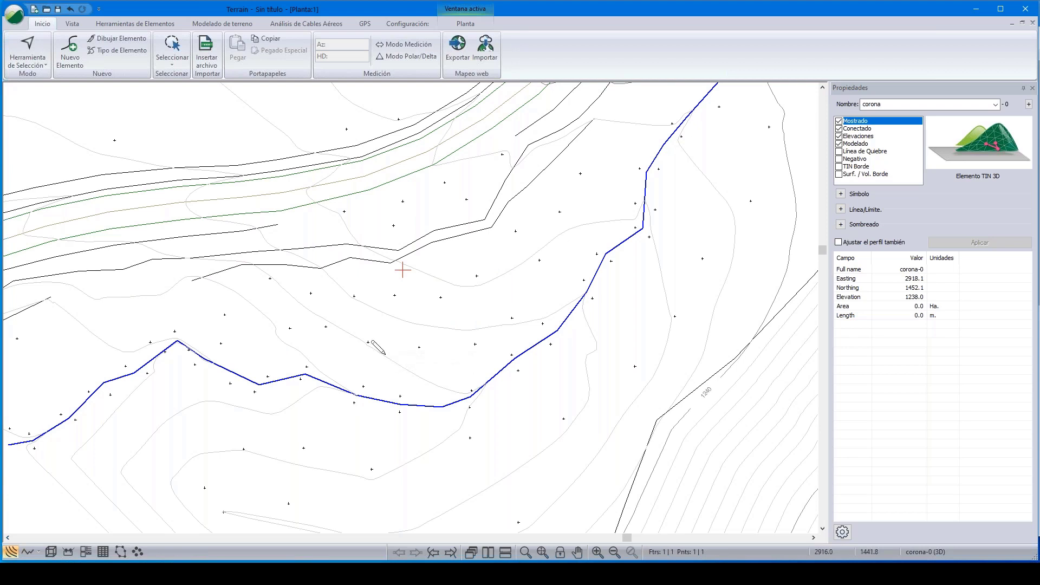
{"action": "left_click_drag", "start_coordinate": [376, 366], "coordinate": [390, 362]}
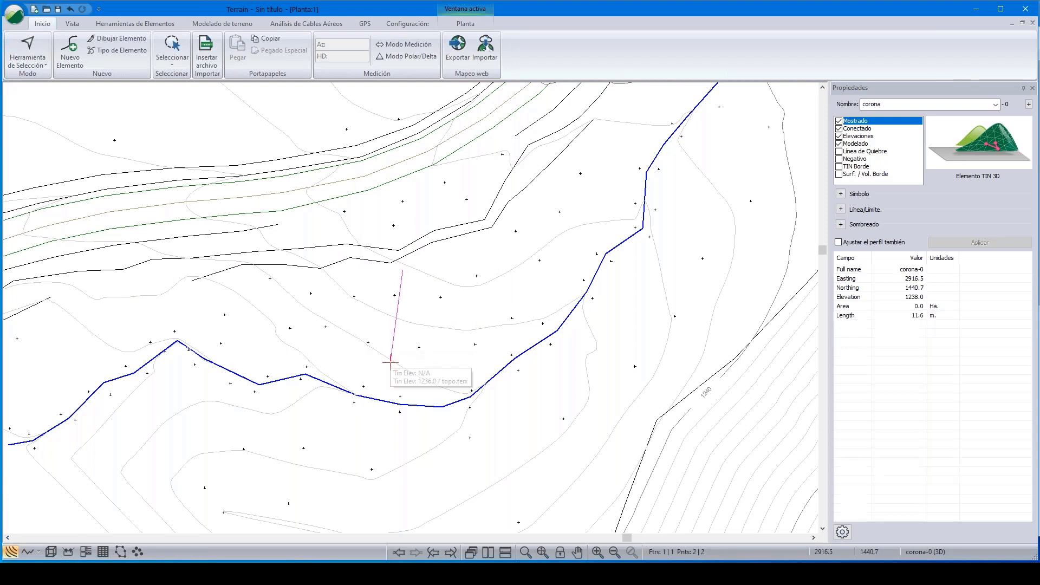
{"action": "left_click", "coordinate": [434, 465]}
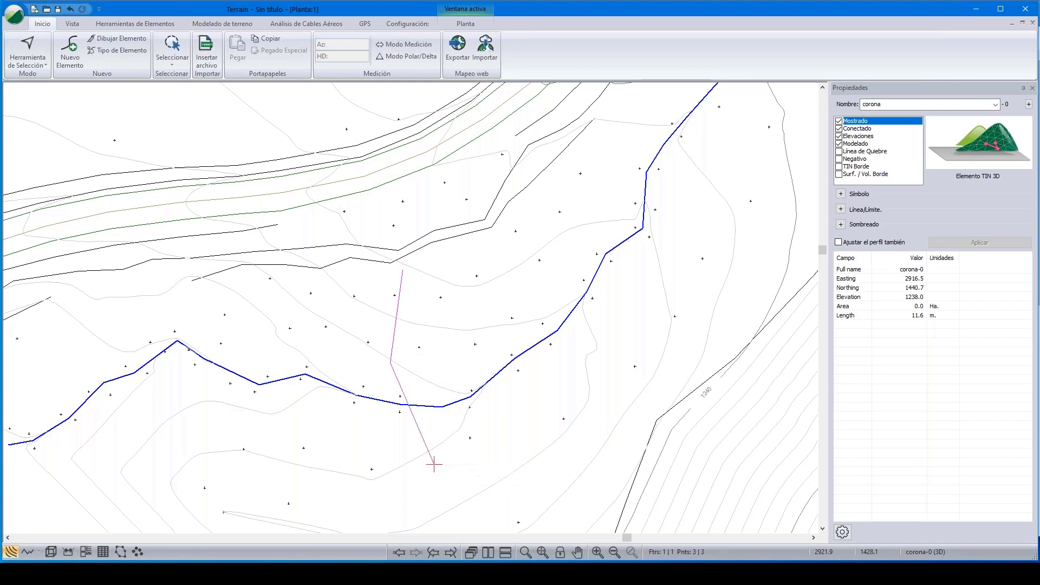
{"action": "middle_click_drag", "start_coordinate": [434, 465], "coordinate": [412, 399]}
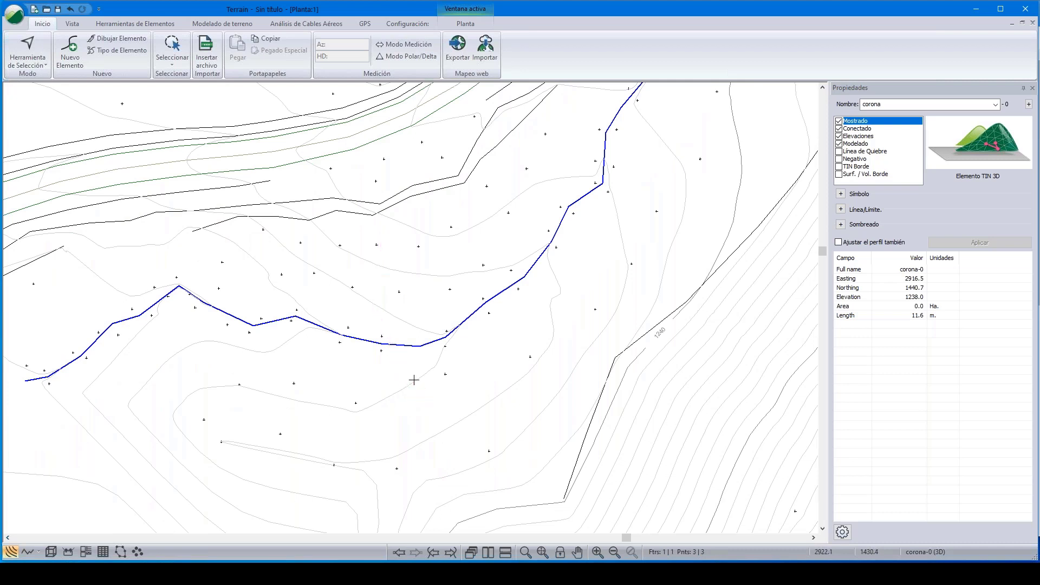
{"action": "left_click", "coordinate": [368, 403]}
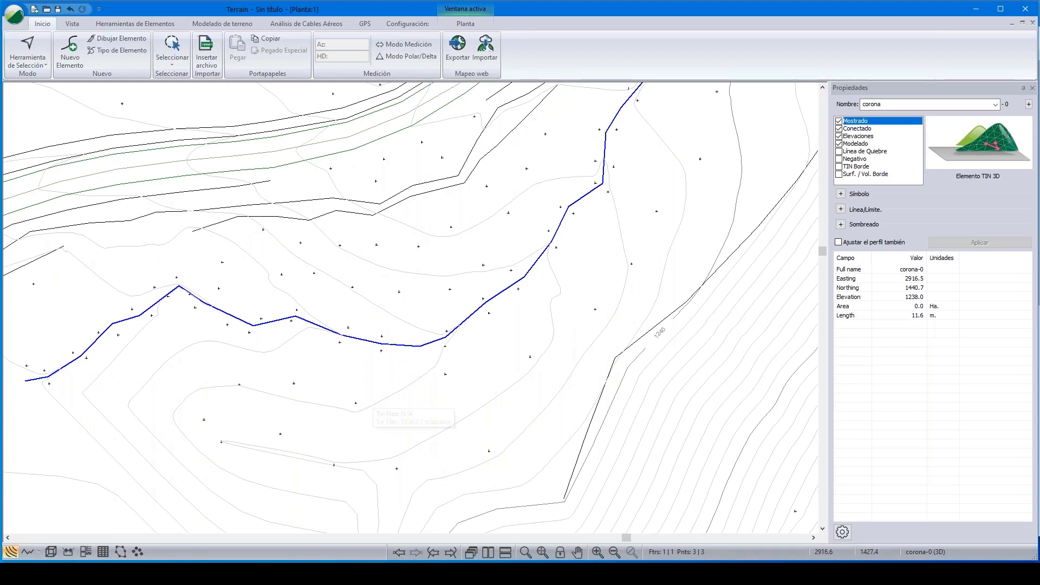
{"action": "left_click", "coordinate": [457, 469]}
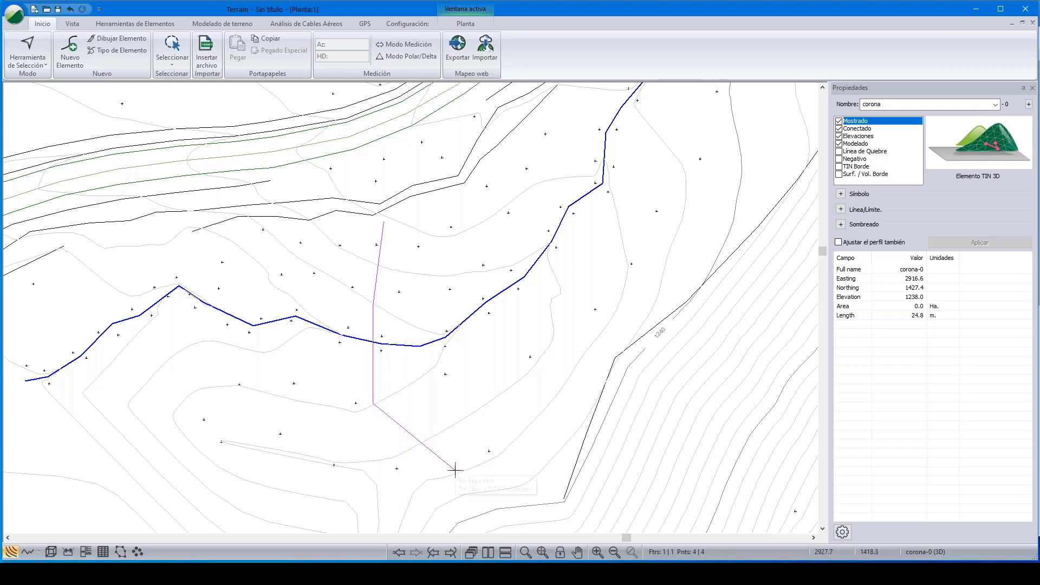
{"action": "left_click_drag", "start_coordinate": [456, 472], "coordinate": [457, 471]}
{"action": "right_click", "coordinate": [472, 242]}
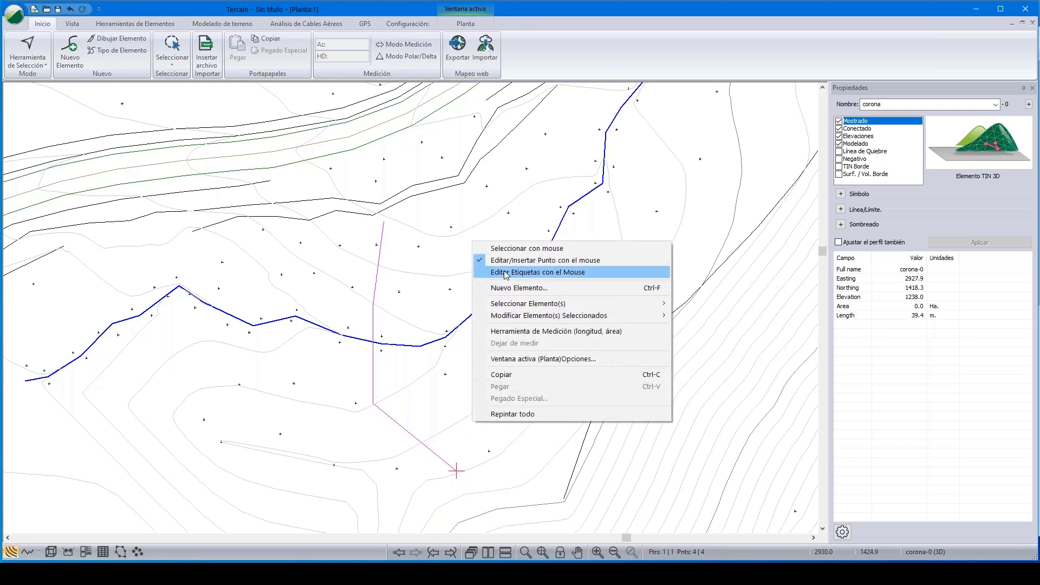
{"action": "left_click", "coordinate": [515, 251]}
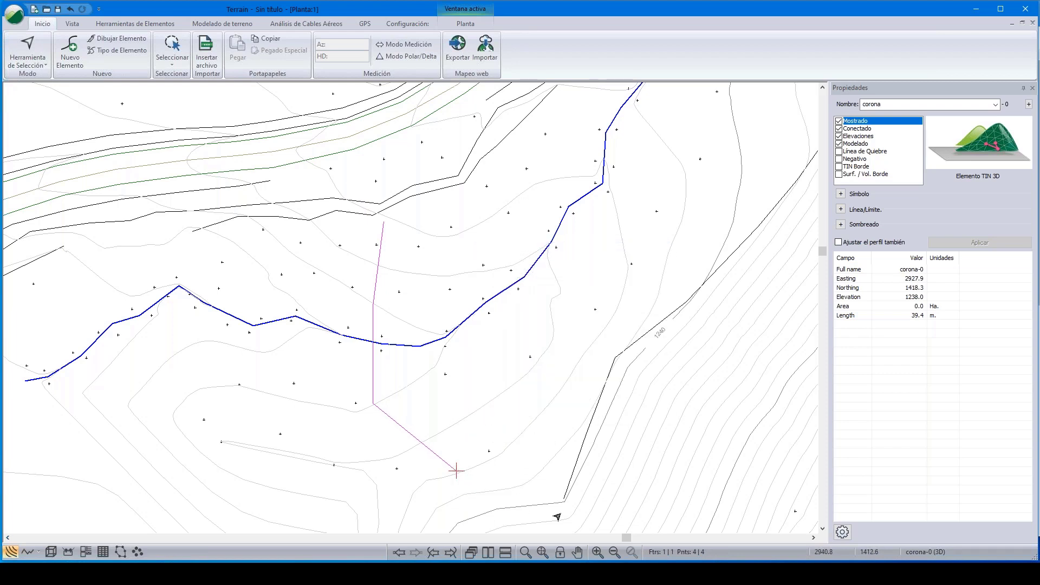
Create circular parallel offsets of the corona line at distance 1.0 on both right and left sides, with slope 0.0
{"action": "scroll", "coordinate": [429, 410], "scroll_direction": "up", "scroll_amount": 1}
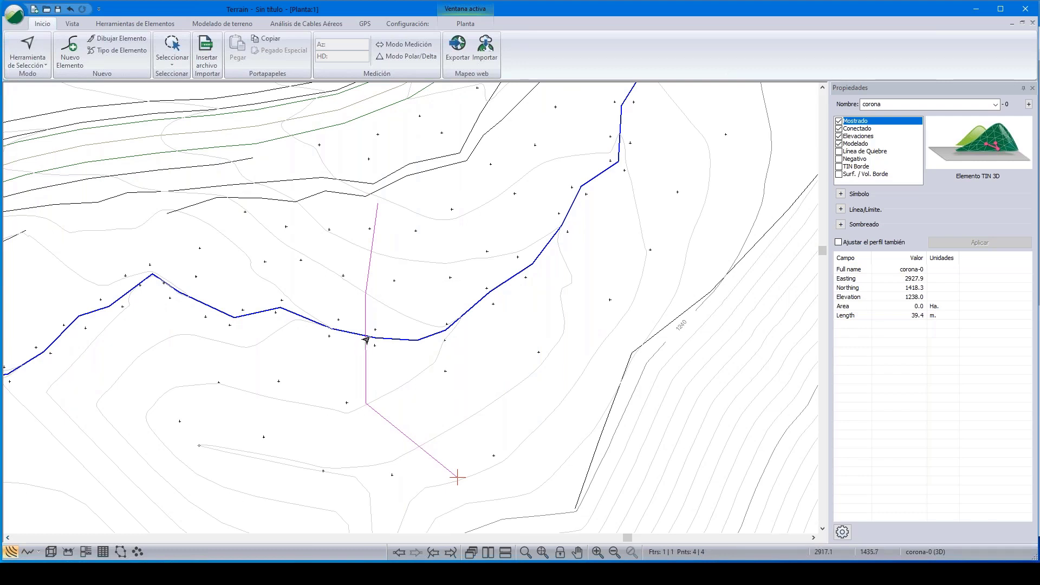
{"action": "mouse_move", "coordinate": [366, 340]}
{"action": "mouse_move", "coordinate": [297, 261]}
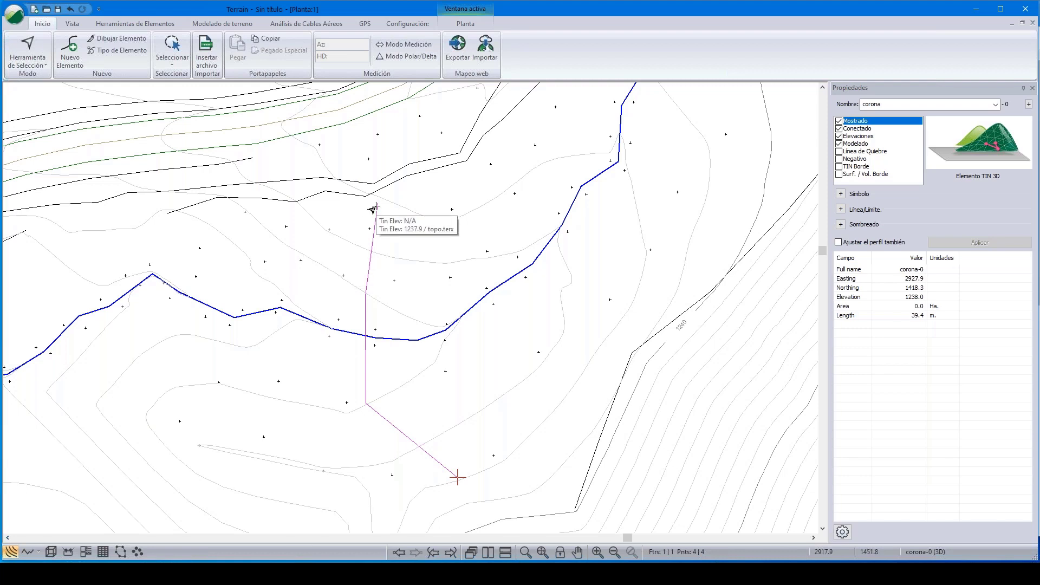
{"action": "left_click", "coordinate": [140, 24]}
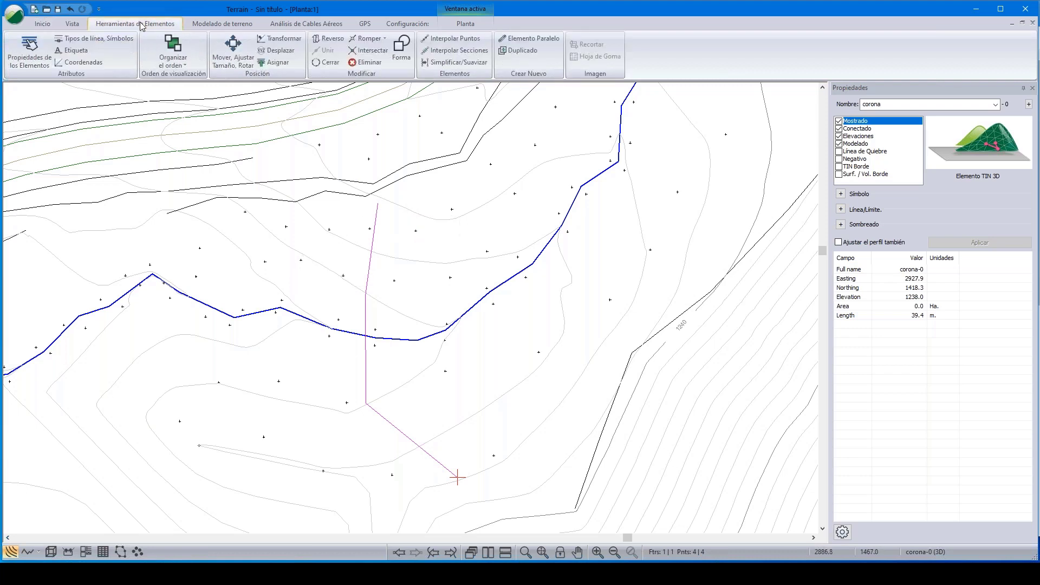
{"action": "left_click", "coordinate": [543, 42]}
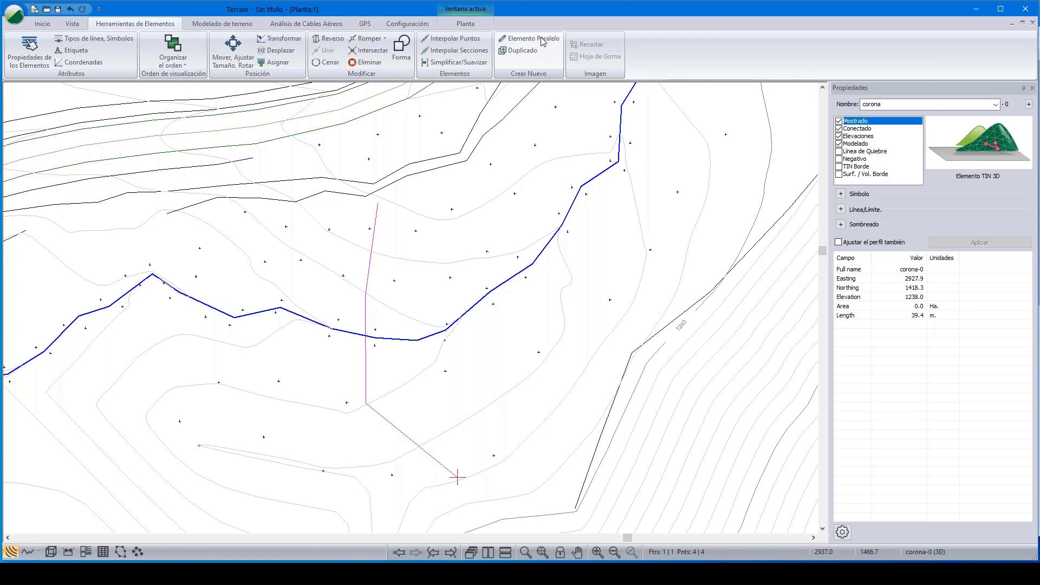
{"action": "left_click_drag", "start_coordinate": [549, 216], "coordinate": [621, 123]}
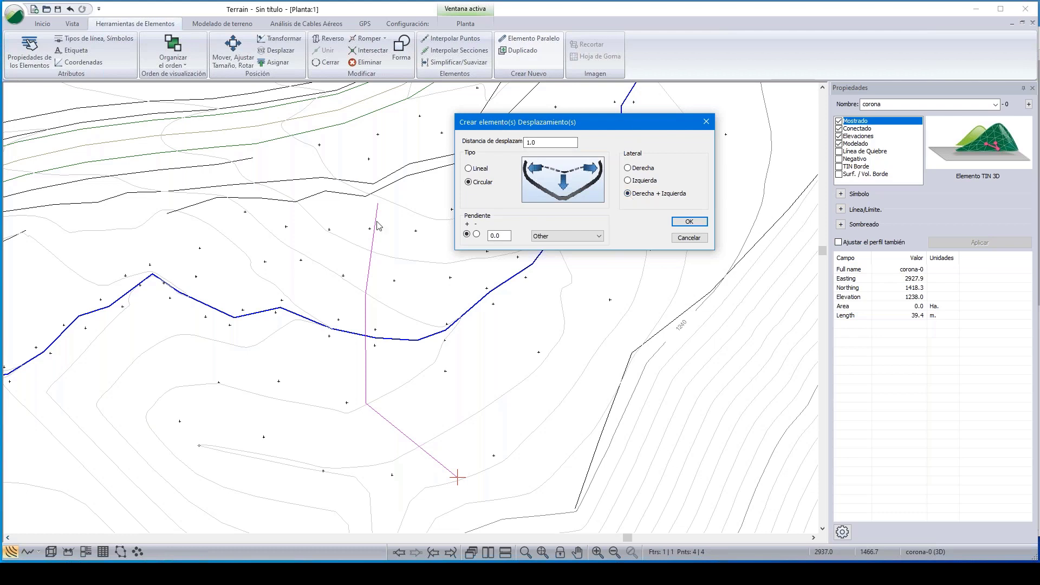
{"action": "left_click", "coordinate": [684, 222]}
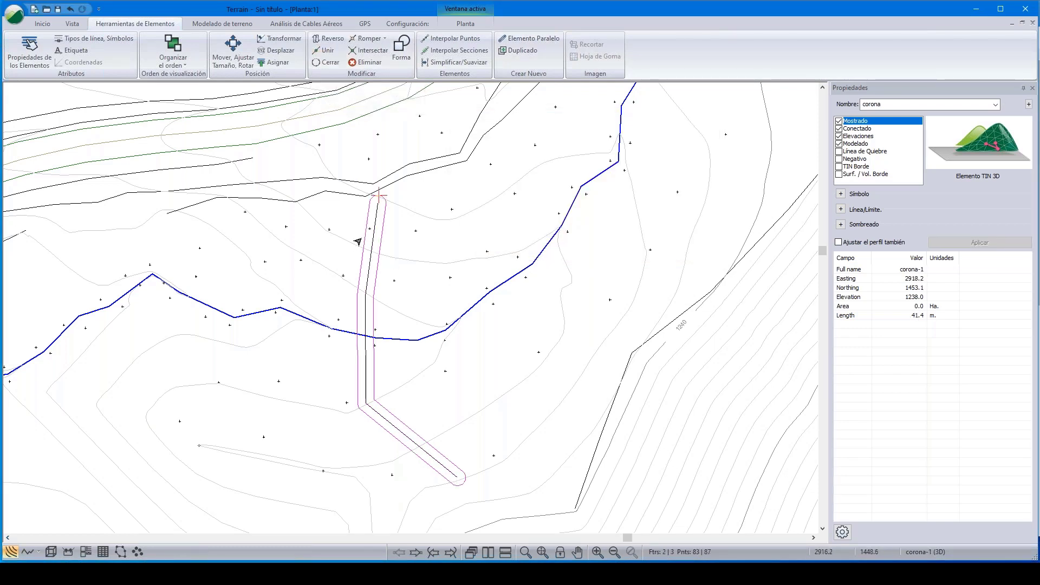
Join the two corona offset pieces into a single outline and select its vertex at the end nearest the road
{"action": "left_click", "coordinate": [327, 52]}
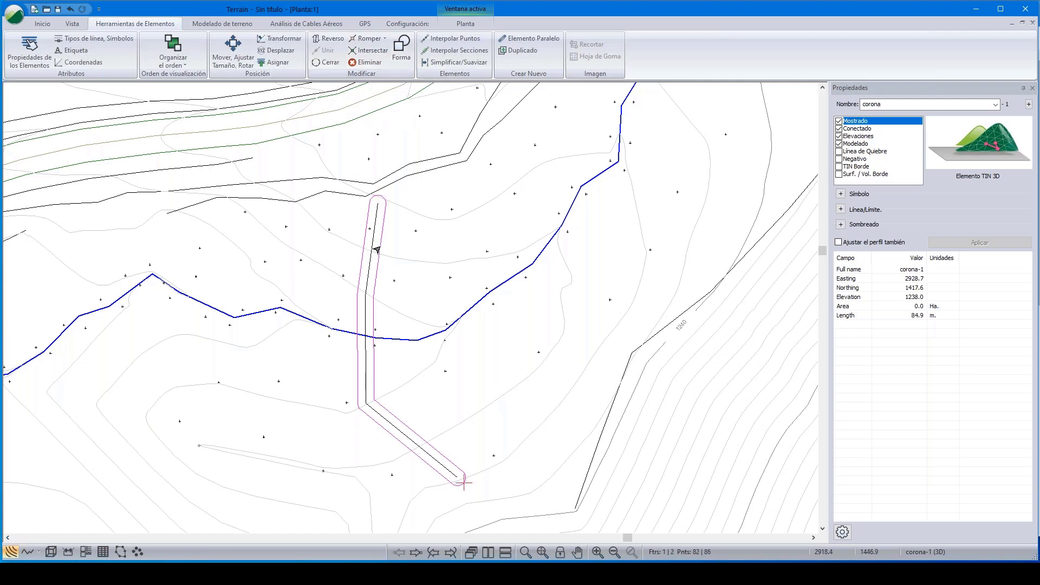
{"action": "left_click", "coordinate": [386, 204]}
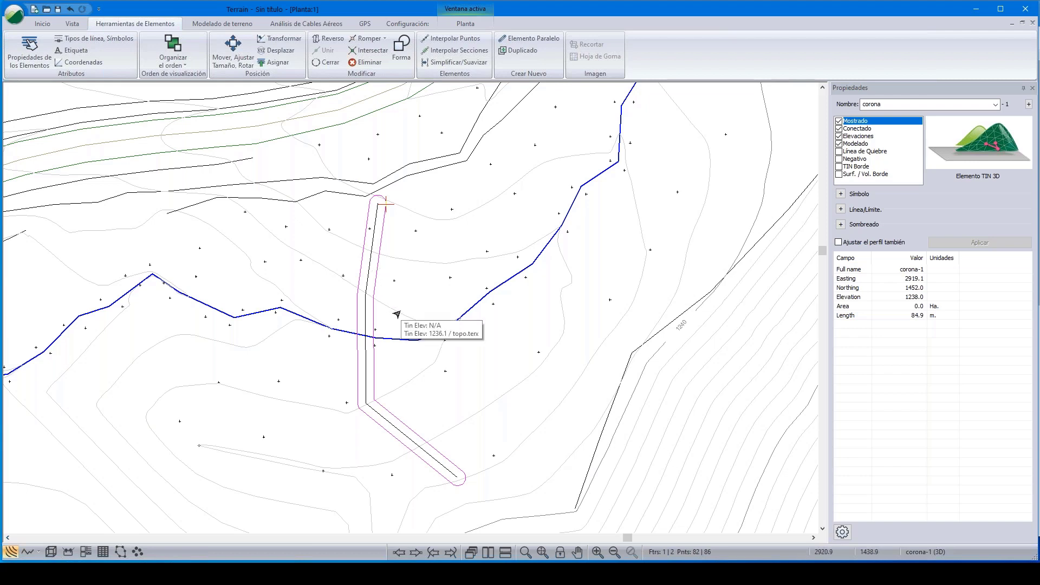
{"action": "scroll", "coordinate": [398, 314], "scroll_direction": "down", "scroll_amount": 1}
{"action": "middle_click_drag", "start_coordinate": [399, 309], "coordinate": [400, 296]}
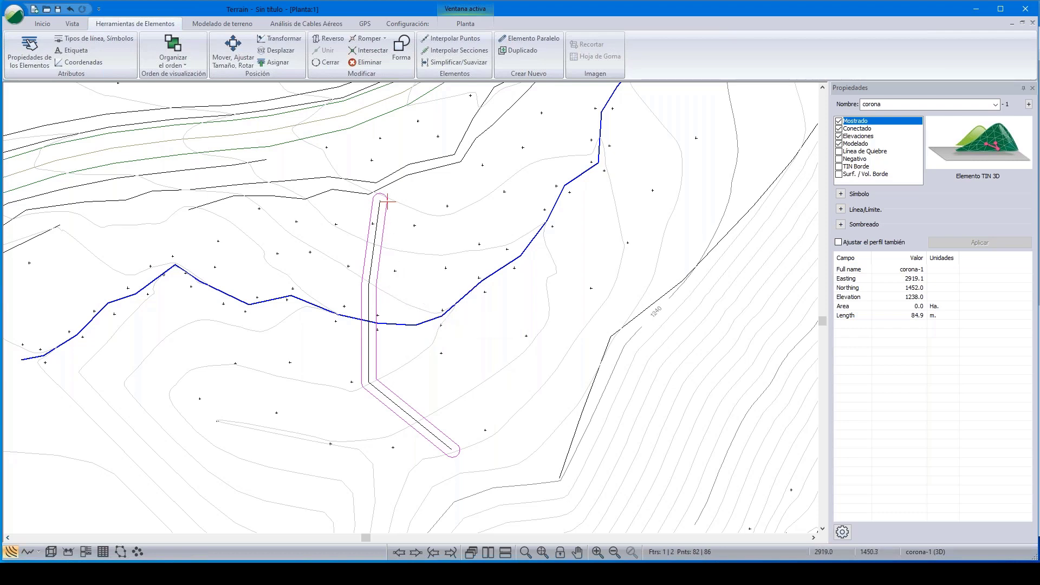
Start the Explanar grading on the left side of the corona outline, with topo.terx as the target surface file
{"action": "left_click", "coordinate": [235, 24]}
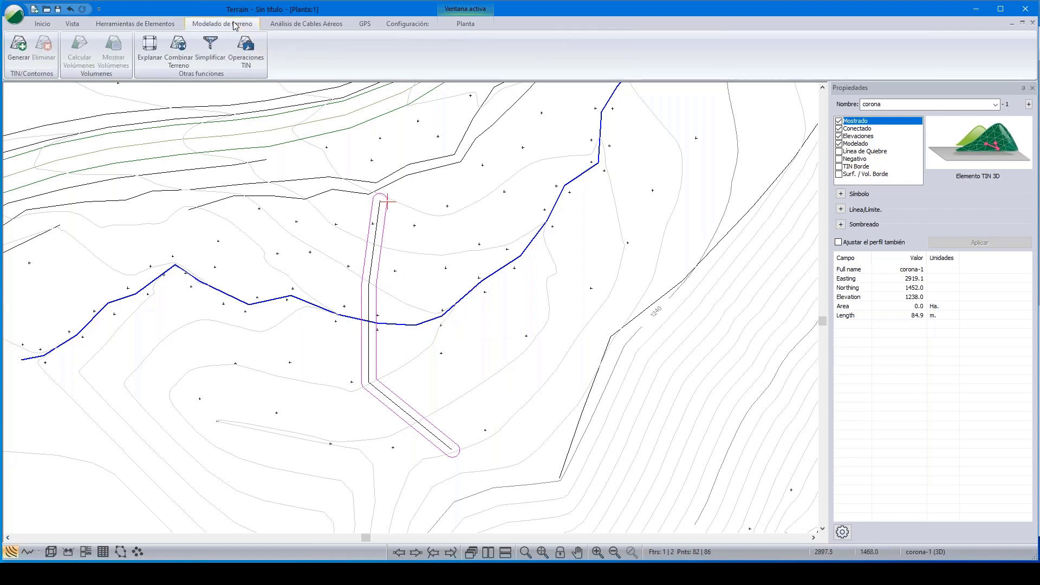
{"action": "left_click", "coordinate": [149, 45]}
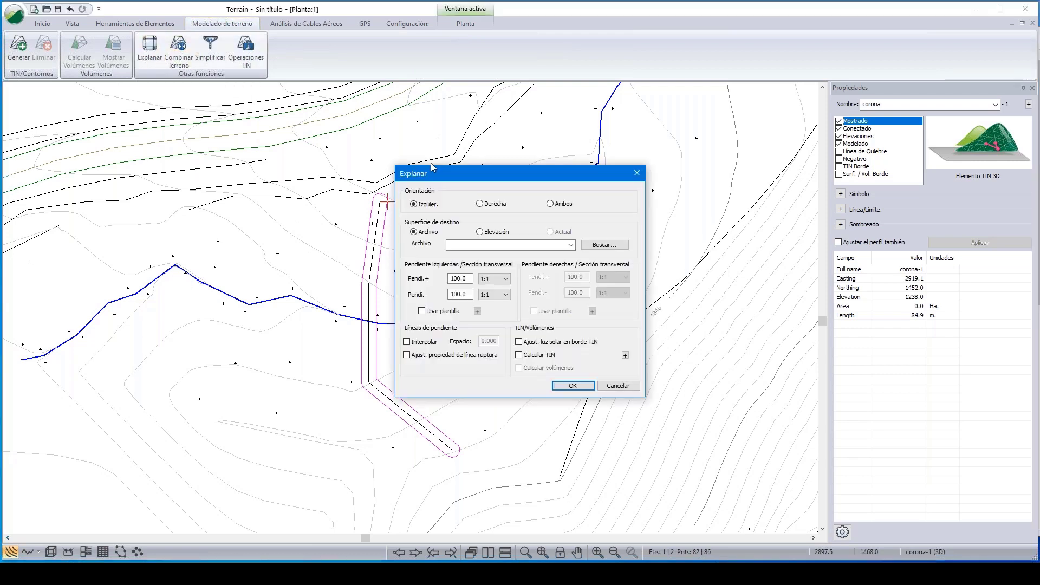
{"action": "left_click_drag", "start_coordinate": [424, 171], "coordinate": [344, 112]}
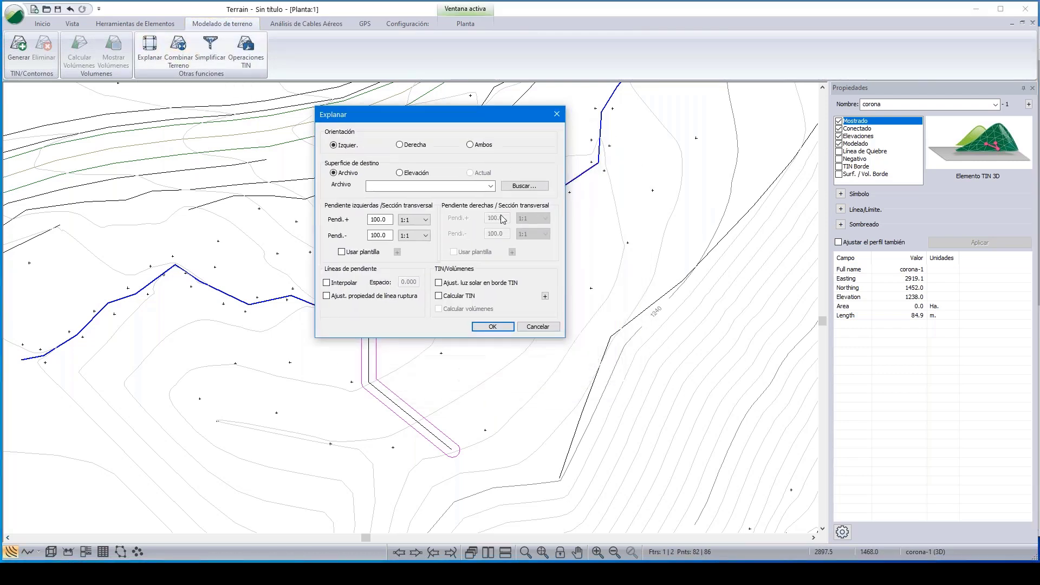
{"action": "left_click", "coordinate": [491, 186]}
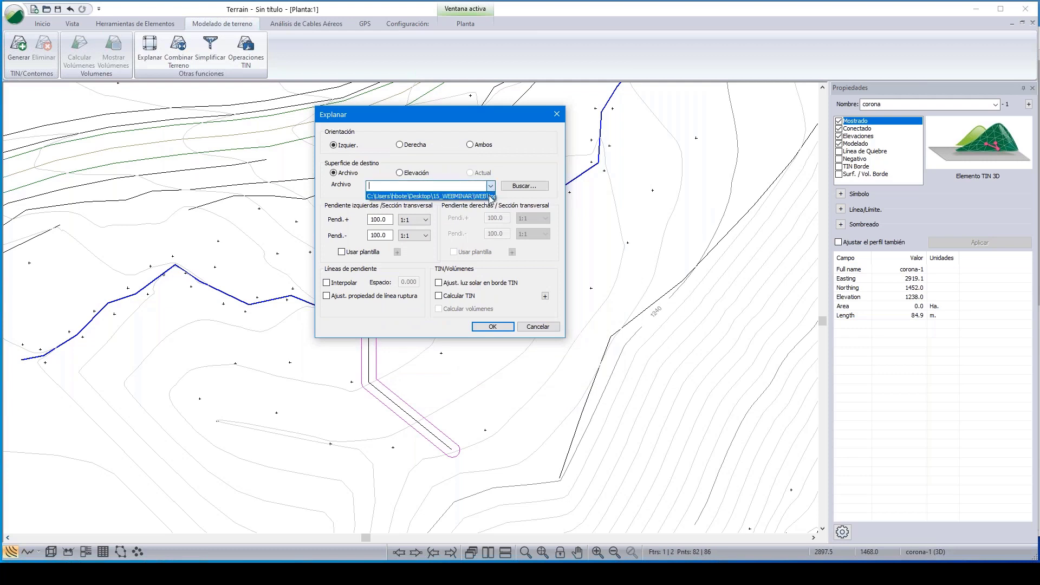
{"action": "left_click", "coordinate": [491, 196]}
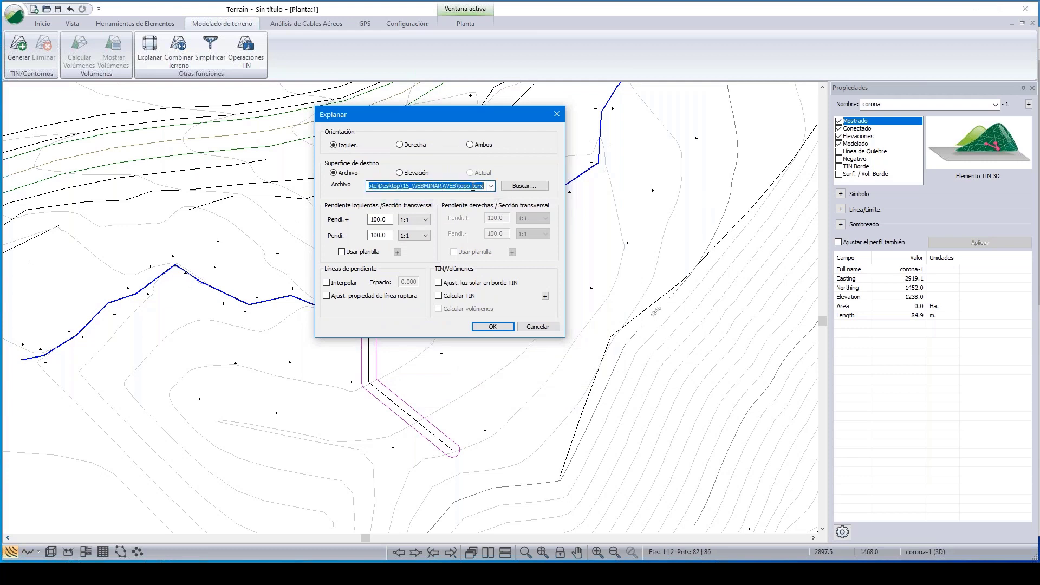
{"action": "left_click_drag", "start_coordinate": [486, 115], "coordinate": [682, 124]}
Set both the positive and negative left slopes to 2:1 and interpolate slope lines at a spacing of 1
{"action": "left_click", "coordinate": [626, 229]}
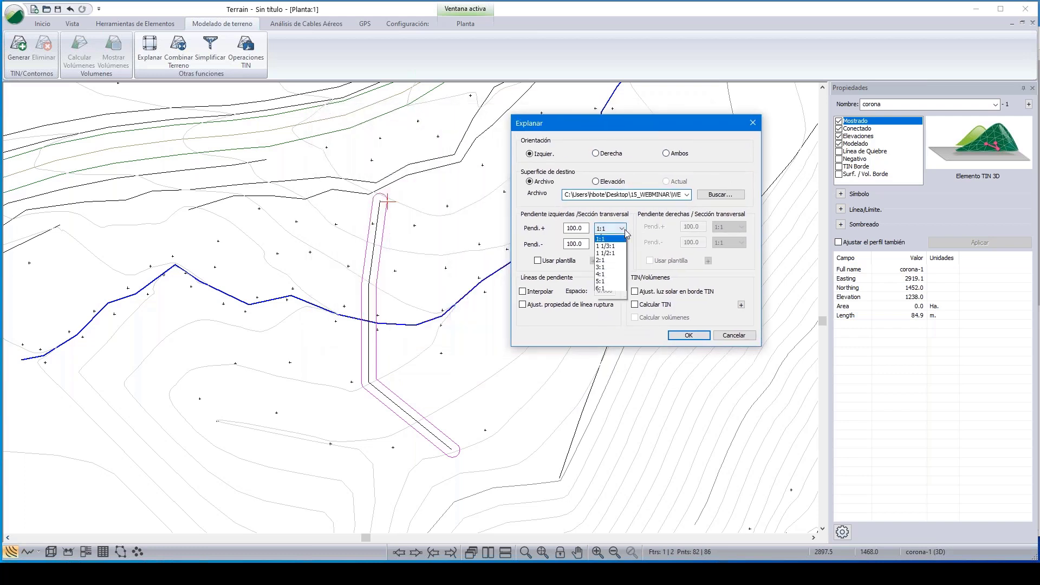
{"action": "left_click", "coordinate": [605, 282]}
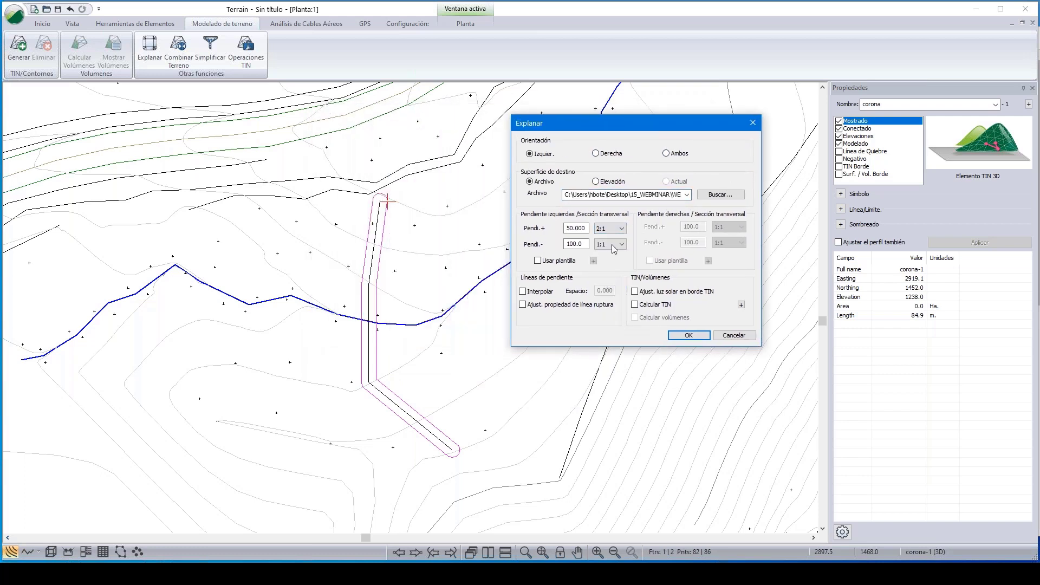
{"action": "left_click", "coordinate": [621, 244]}
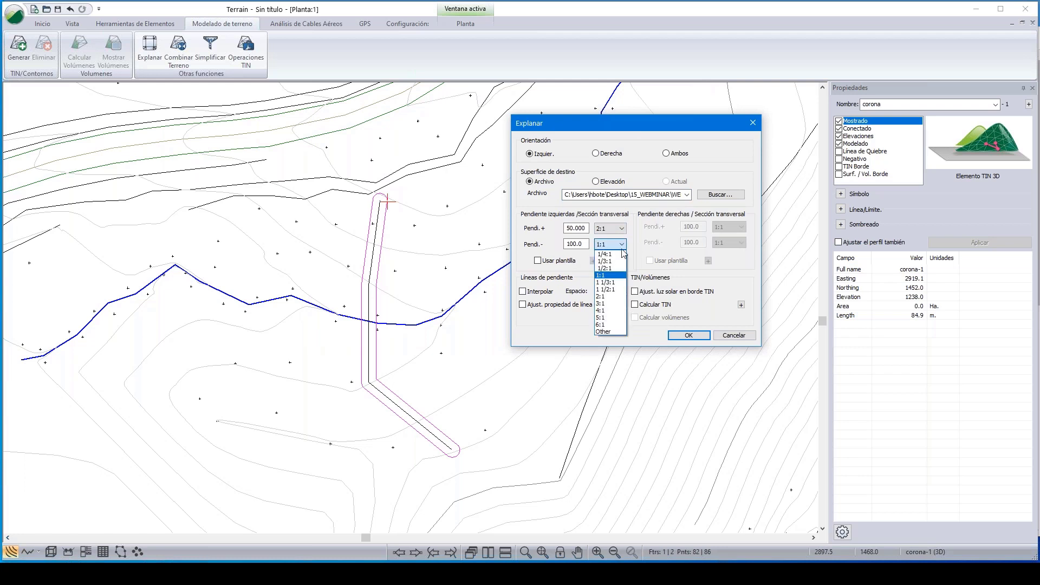
{"action": "left_click", "coordinate": [601, 296]}
{"action": "left_click", "coordinate": [523, 291]}
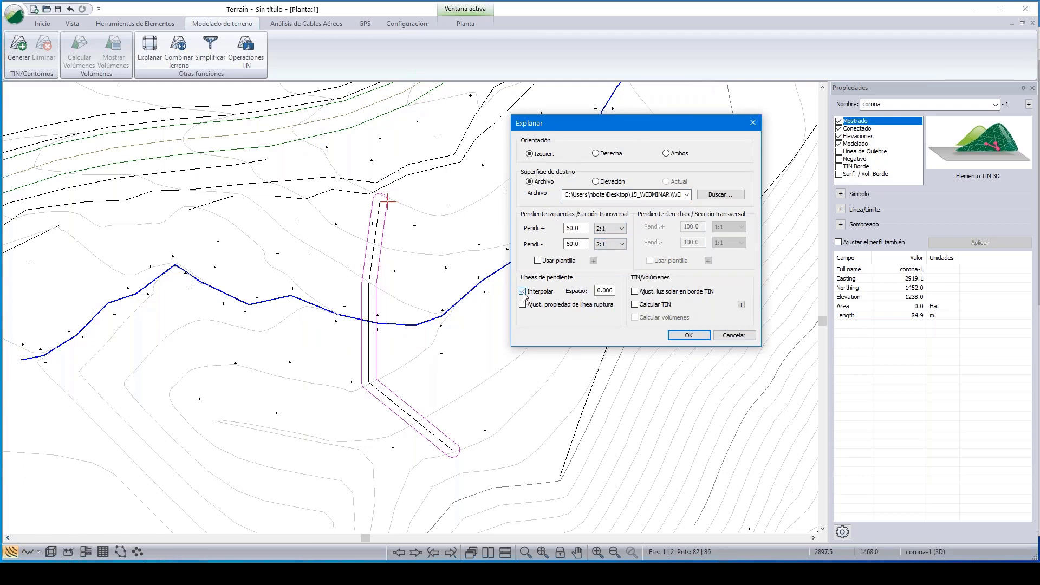
{"action": "left_click", "coordinate": [597, 290]}
{"action": "type", "text": "1"}
Enable TIN calculation without minor contours for the grading and apply it to the corona outline
{"action": "left_click", "coordinate": [635, 305]}
{"action": "left_click", "coordinate": [741, 304]}
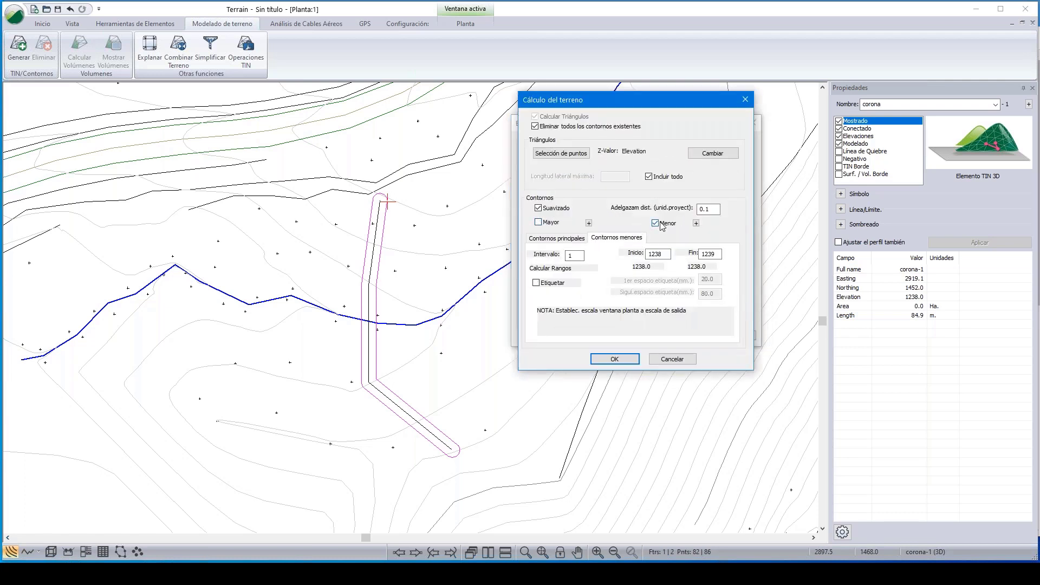
{"action": "left_click", "coordinate": [656, 224]}
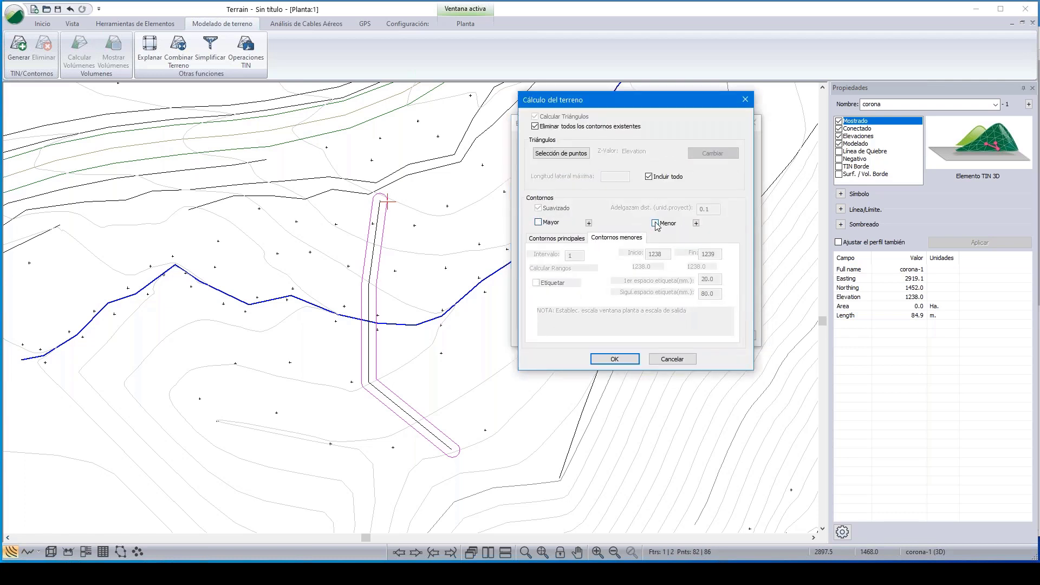
{"action": "left_click", "coordinate": [630, 360]}
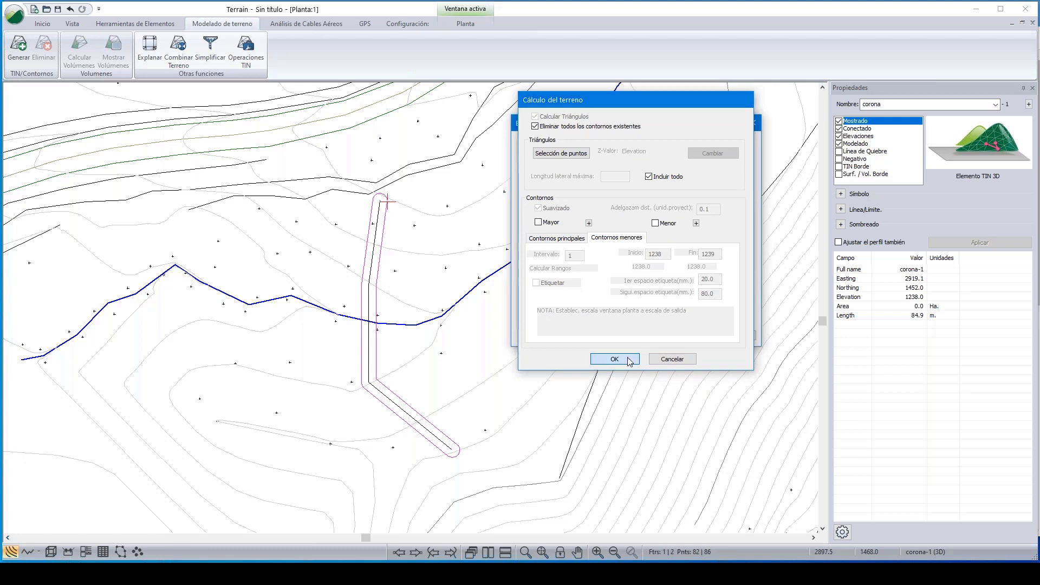
{"action": "left_click", "coordinate": [688, 335]}
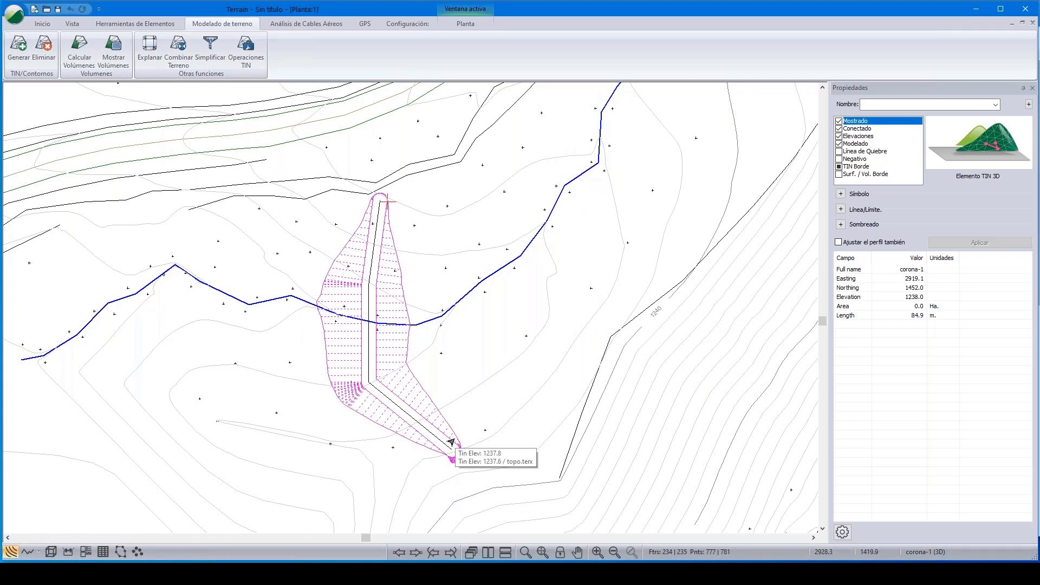
Recalculate the terrain triangles without major or minor contours and display the model in the 3D view
{"action": "left_click", "coordinate": [18, 47]}
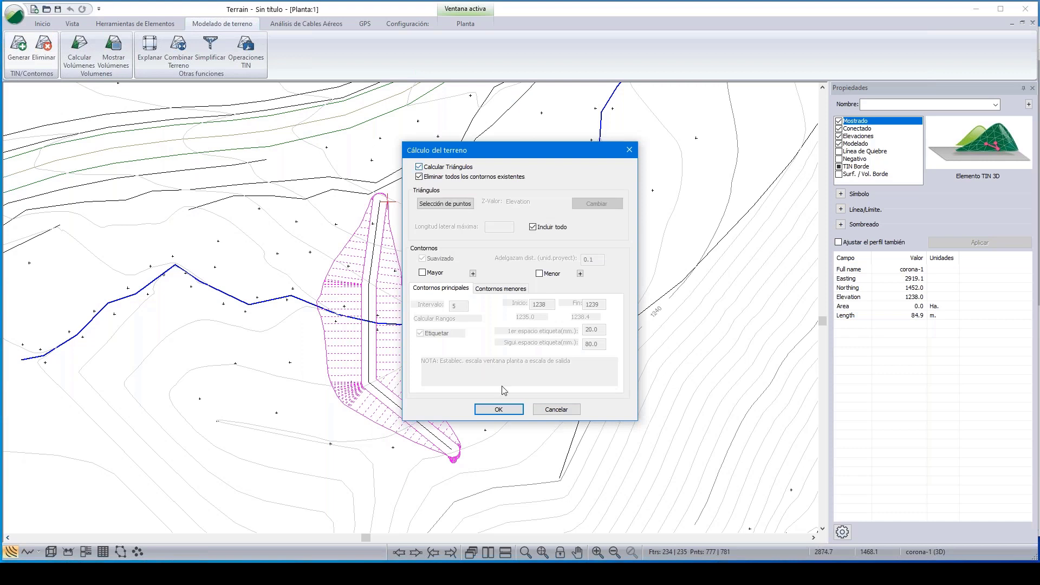
{"action": "left_click", "coordinate": [507, 414]}
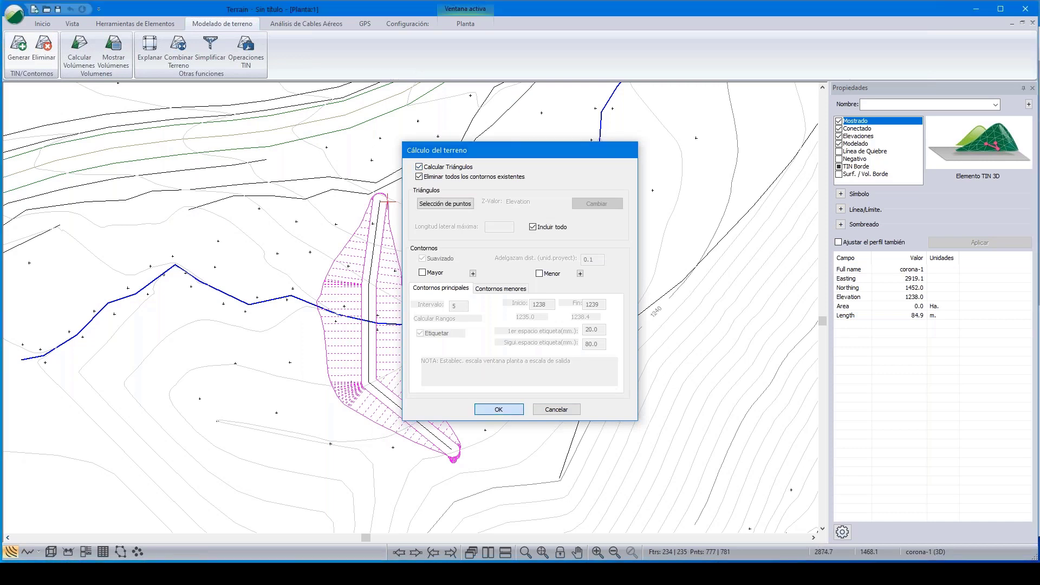
{"action": "left_click", "coordinate": [51, 551]}
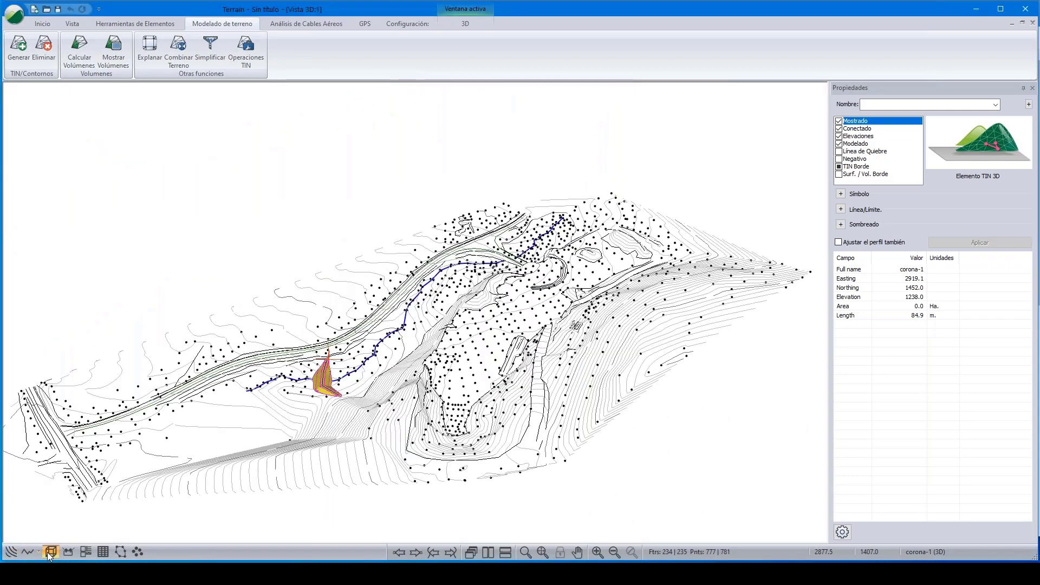
Examine the graded dam body across the creek from closer range and different angles
{"action": "scroll", "coordinate": [334, 396], "scroll_direction": "up", "scroll_amount": 3}
{"action": "scroll", "coordinate": [332, 398], "scroll_direction": "up", "scroll_amount": 3}
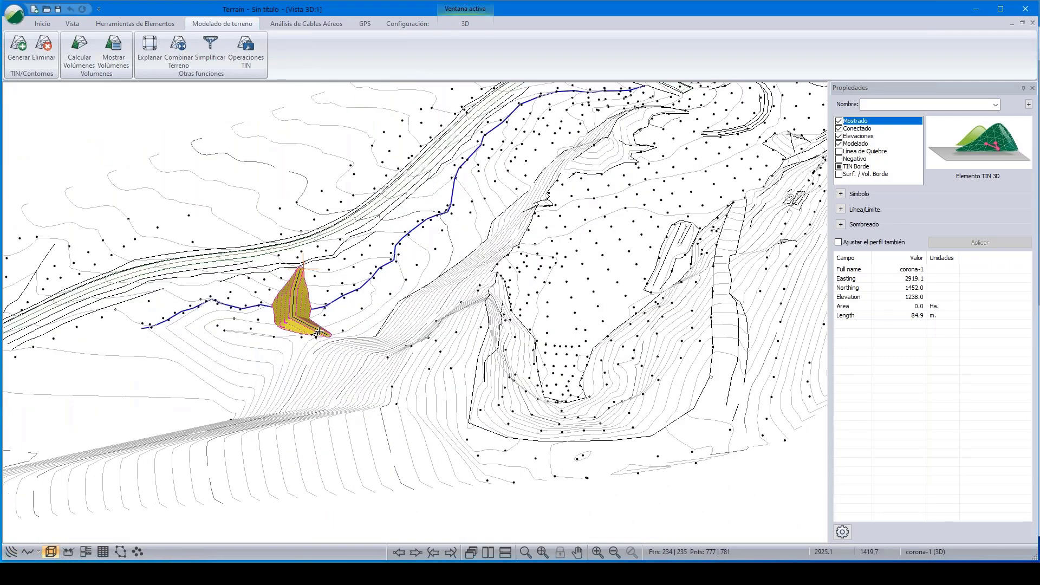
{"action": "middle_click_drag", "start_coordinate": [311, 341], "coordinate": [278, 227]}
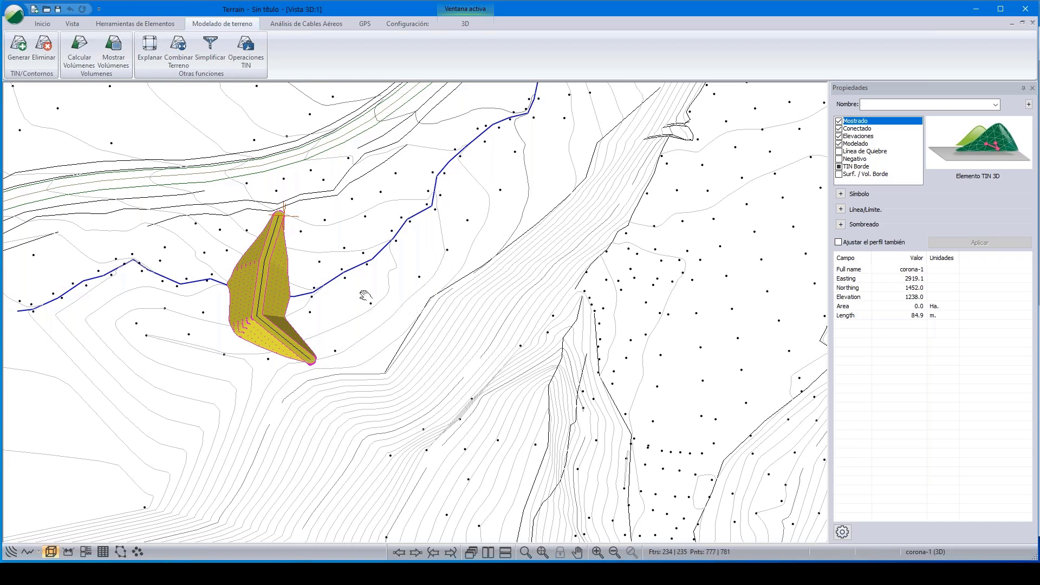
{"action": "middle_click_drag", "start_coordinate": [366, 296], "coordinate": [369, 291]}
{"action": "scroll", "coordinate": [370, 288], "scroll_direction": "up", "scroll_amount": 1}
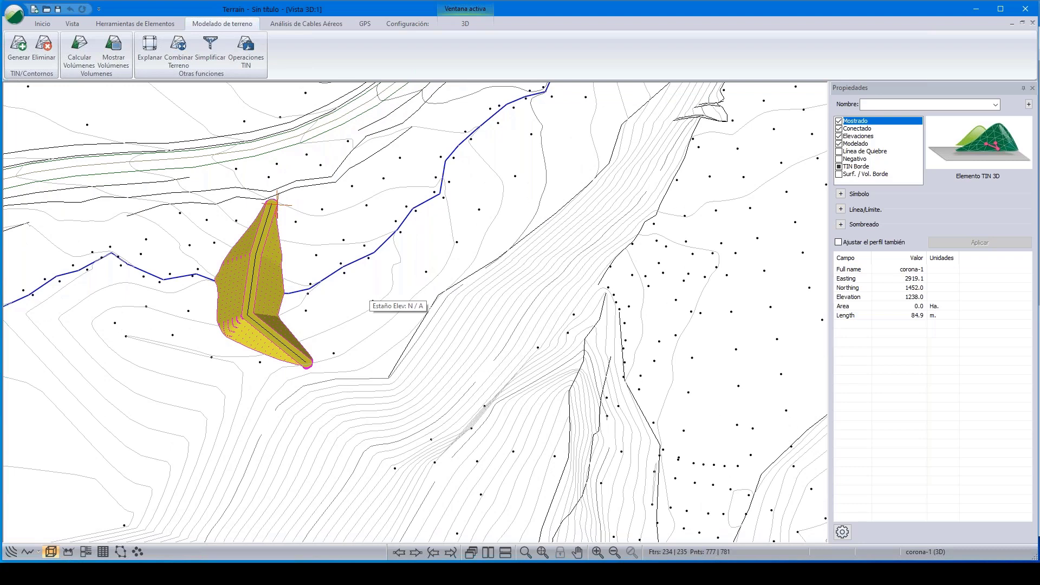
{"action": "middle_click_drag", "start_coordinate": [362, 298], "coordinate": [438, 318]}
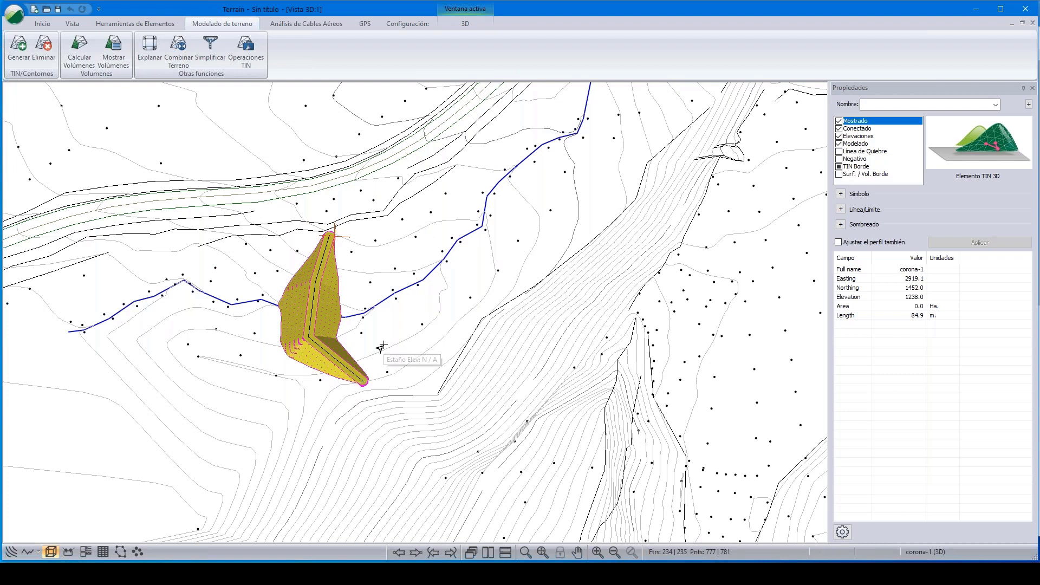
{"action": "scroll", "coordinate": [383, 344], "scroll_direction": "up", "scroll_amount": 3}
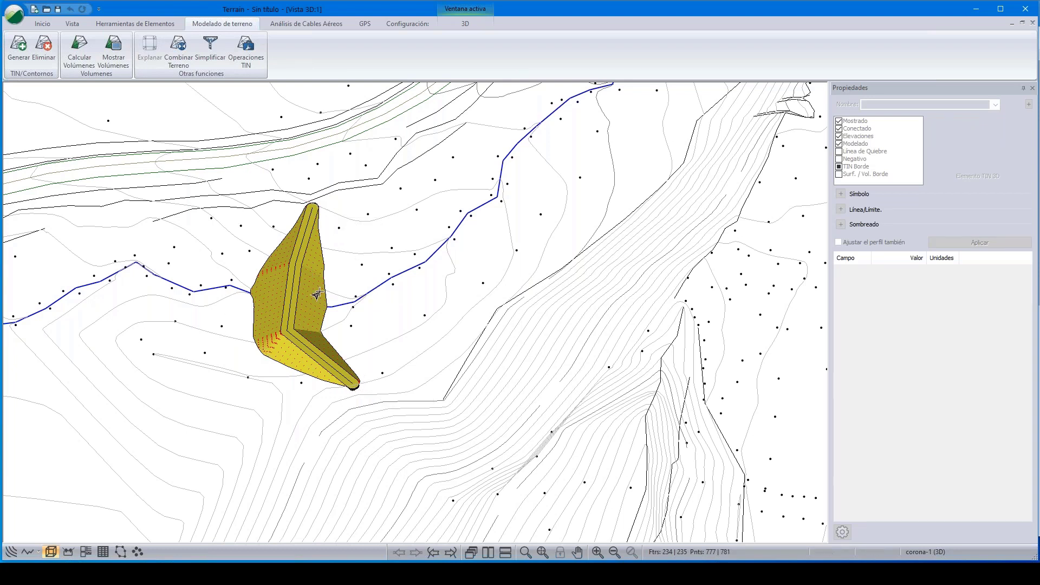
Save the terrain model as dique in the WEB folder
{"action": "left_click", "coordinate": [11, 20]}
{"action": "left_click", "coordinate": [53, 114]}
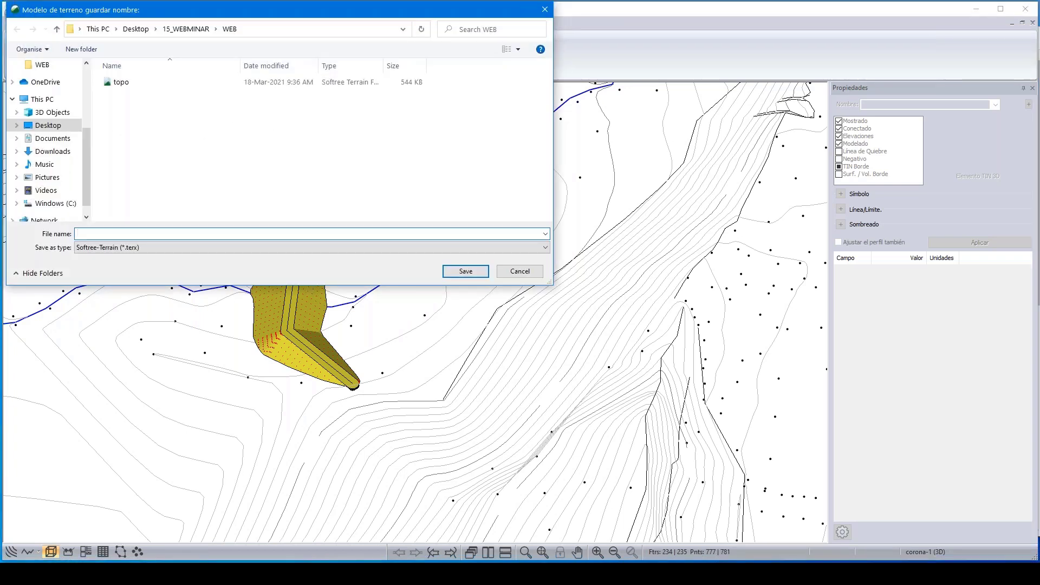
{"action": "type", "text": "dique"}
{"action": "left_click", "coordinate": [467, 272]}
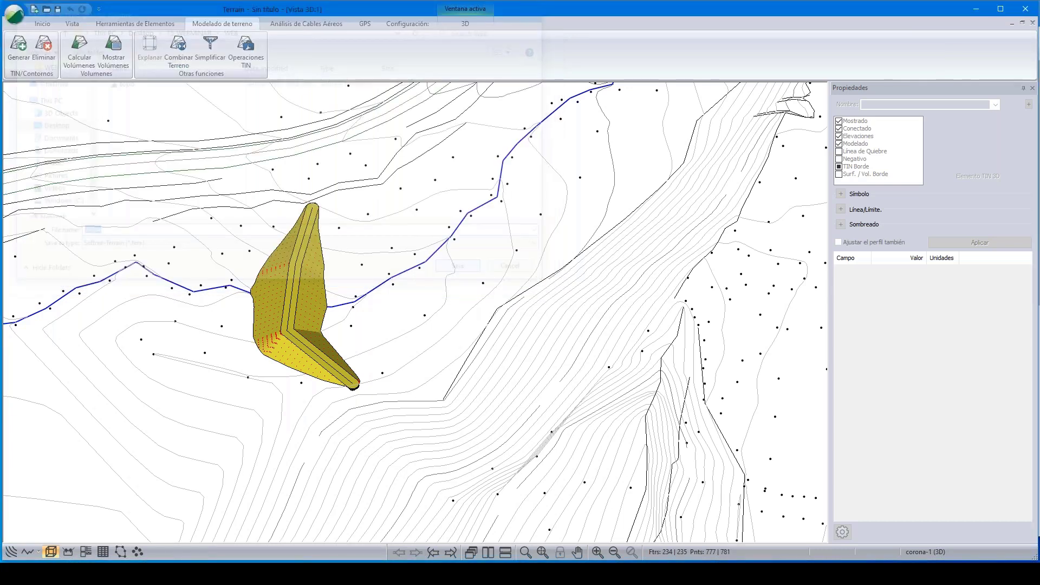
Start a new terrain document and open the topo file from the WEB folder
{"action": "left_click", "coordinate": [15, 15]}
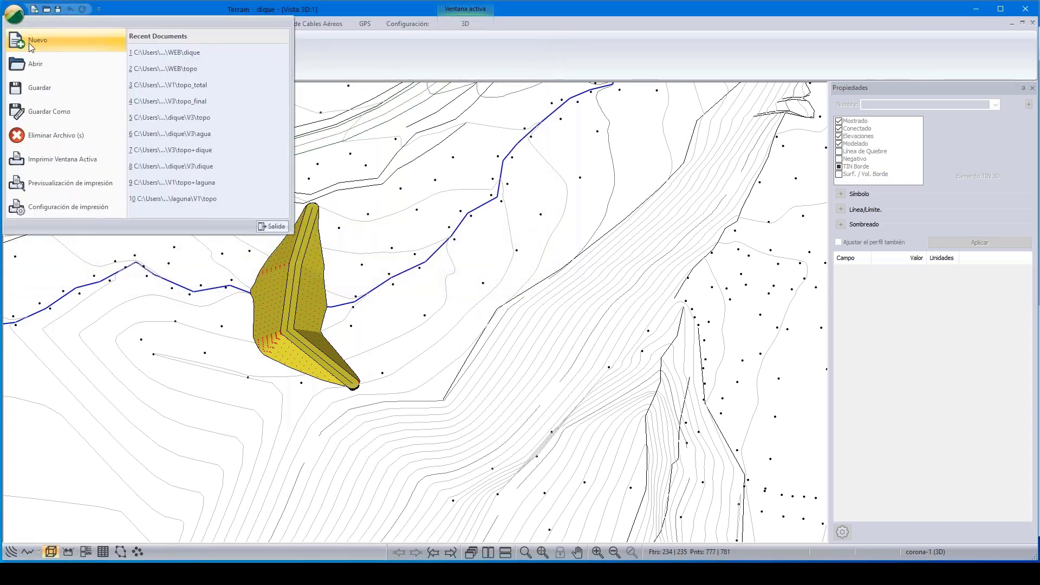
{"action": "left_click", "coordinate": [28, 43]}
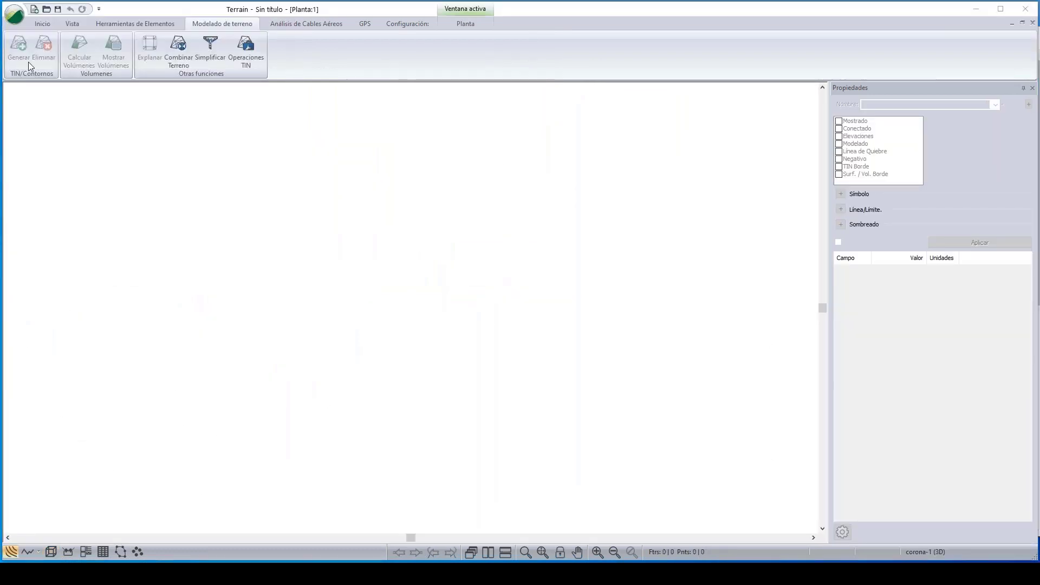
{"action": "key", "text": "ctrl+o"}
{"action": "left_click", "coordinate": [120, 94]}
{"action": "left_click", "coordinate": [466, 271]}
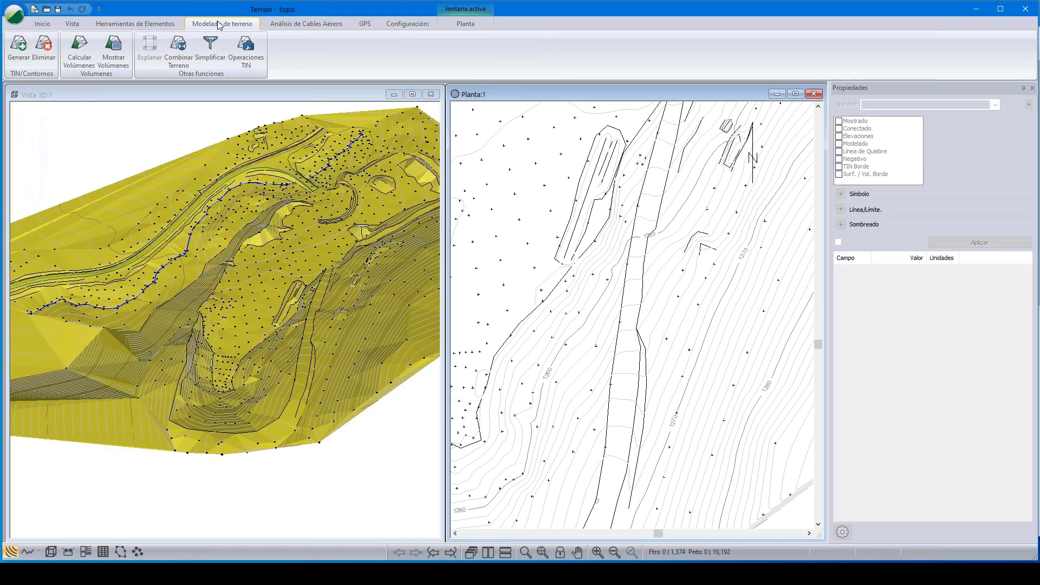
Combine the dique.terx surface into the topo terrain, continuing without undo space
{"action": "left_click", "coordinate": [180, 49]}
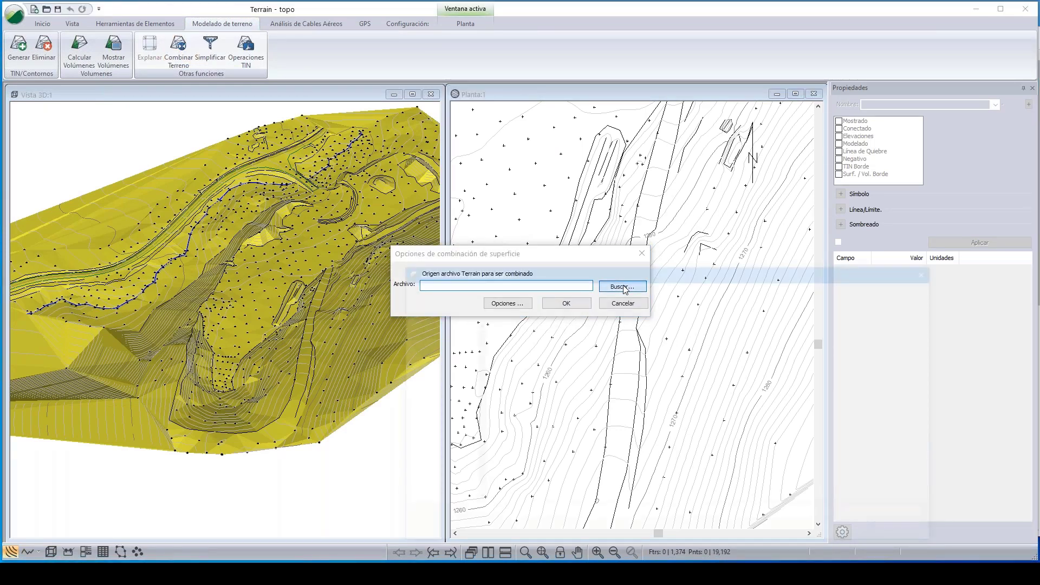
{"action": "left_click", "coordinate": [622, 287]}
{"action": "left_click", "coordinate": [511, 343]}
{"action": "left_click_drag", "start_coordinate": [740, 275], "coordinate": [678, 204]}
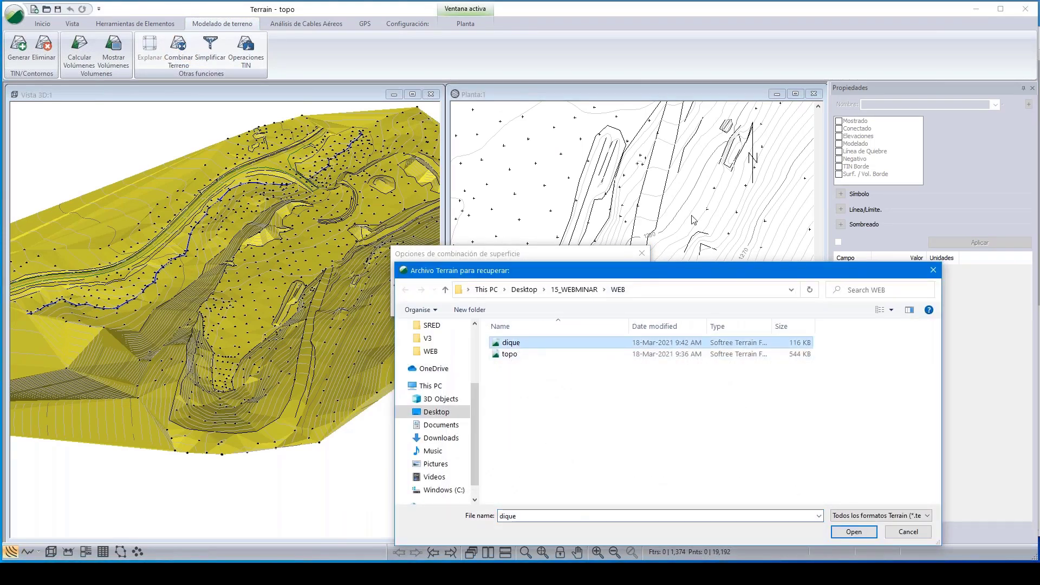
{"action": "left_click_drag", "start_coordinate": [610, 141], "coordinate": [592, 126]}
{"action": "left_click", "coordinate": [714, 386]}
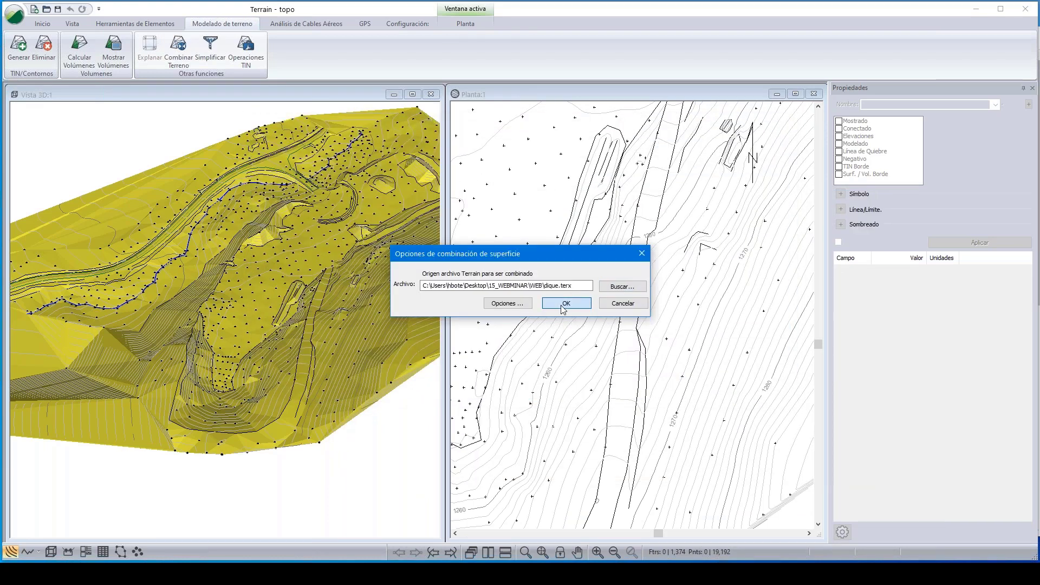
{"action": "left_click", "coordinate": [564, 308]}
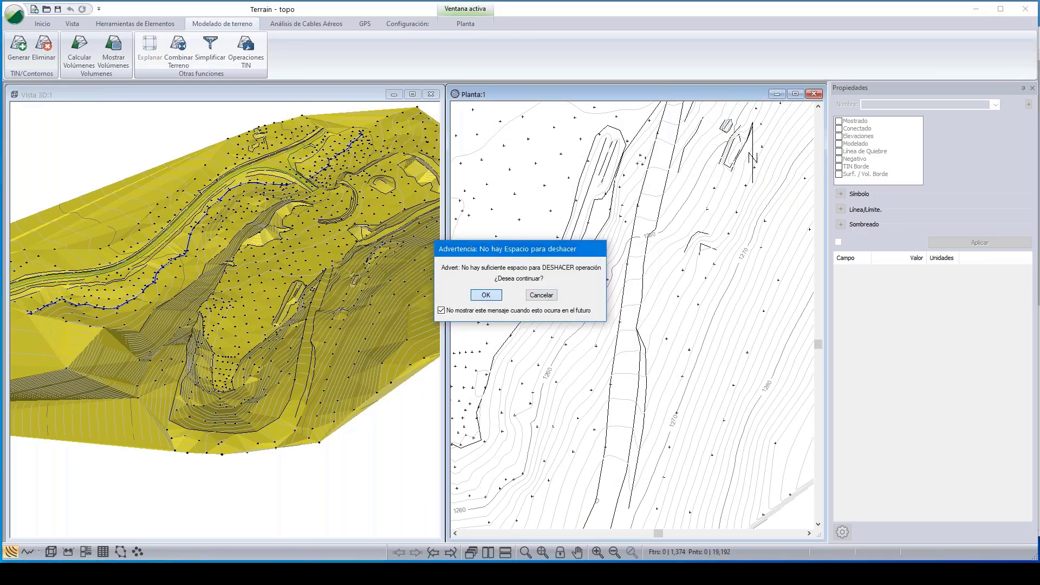
{"action": "key", "text": "Return"}
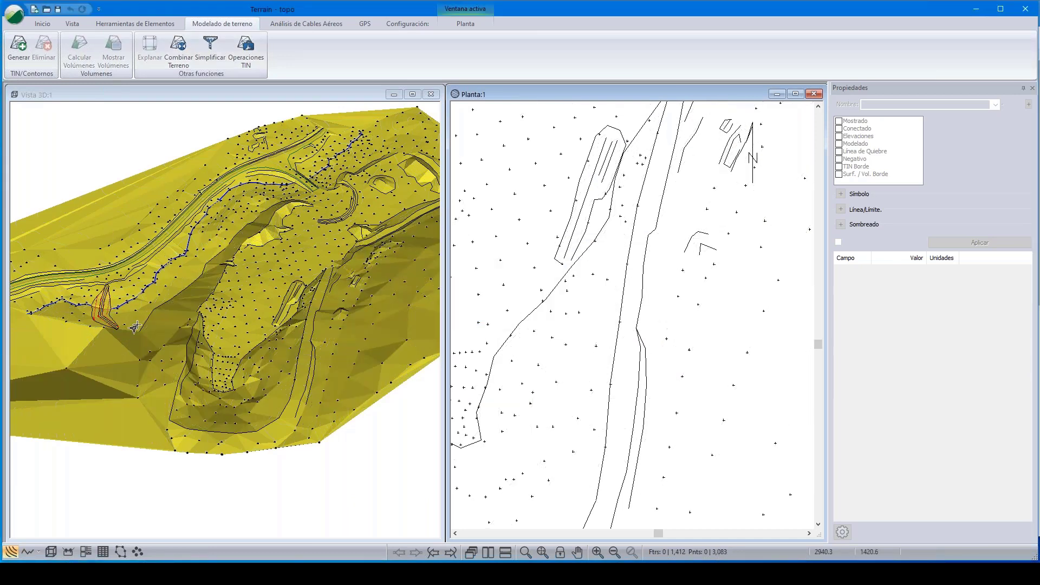
Regenerate the combined terrain's TIN without major or minor contours and inspect the dam area in 3D
{"action": "scroll", "coordinate": [135, 327], "scroll_direction": "up", "scroll_amount": 2}
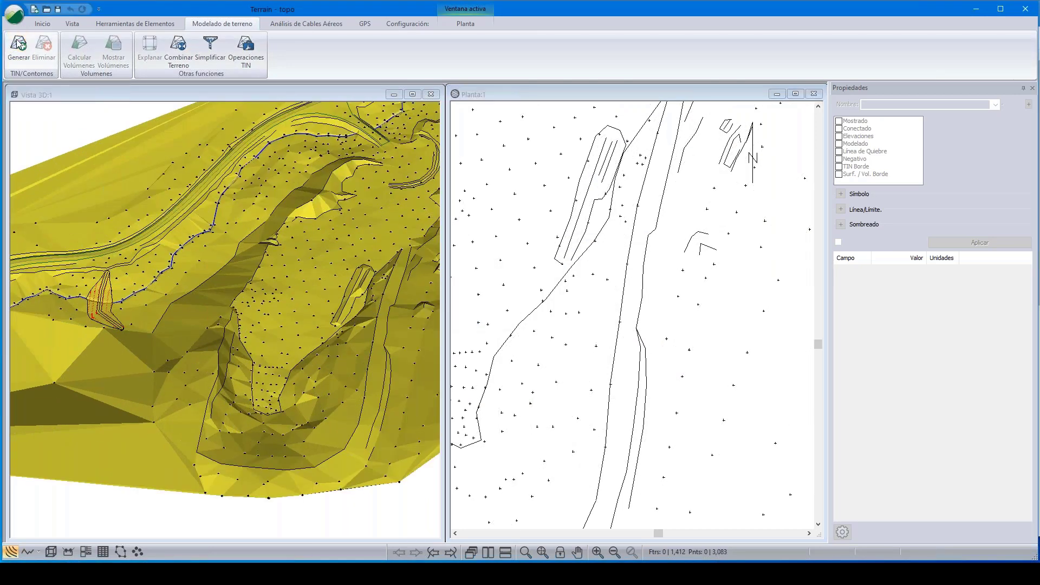
{"action": "left_click", "coordinate": [19, 44]}
{"action": "left_click", "coordinate": [422, 273]}
{"action": "left_click", "coordinate": [539, 274]}
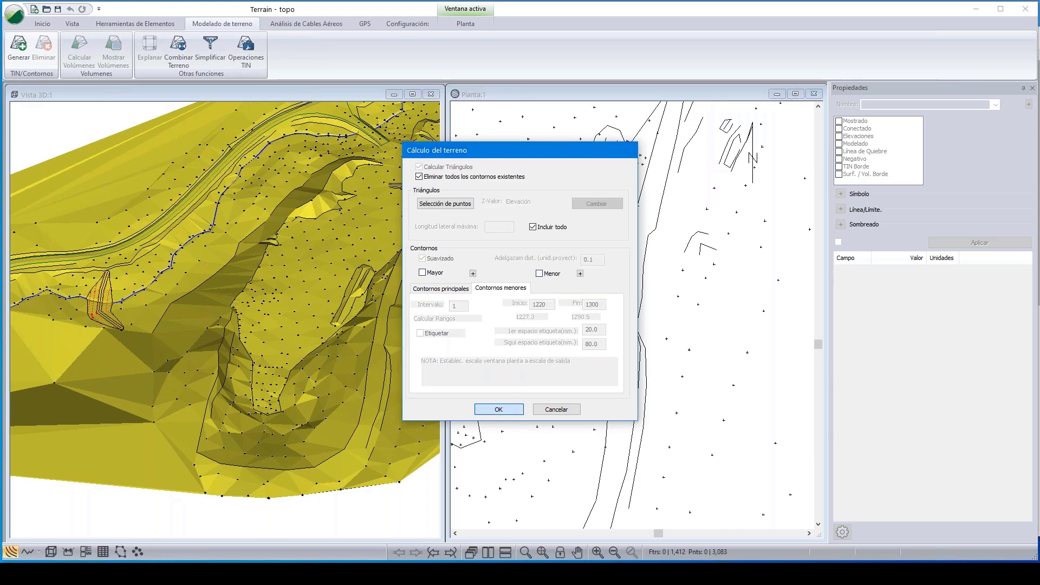
{"action": "key", "text": "Return"}
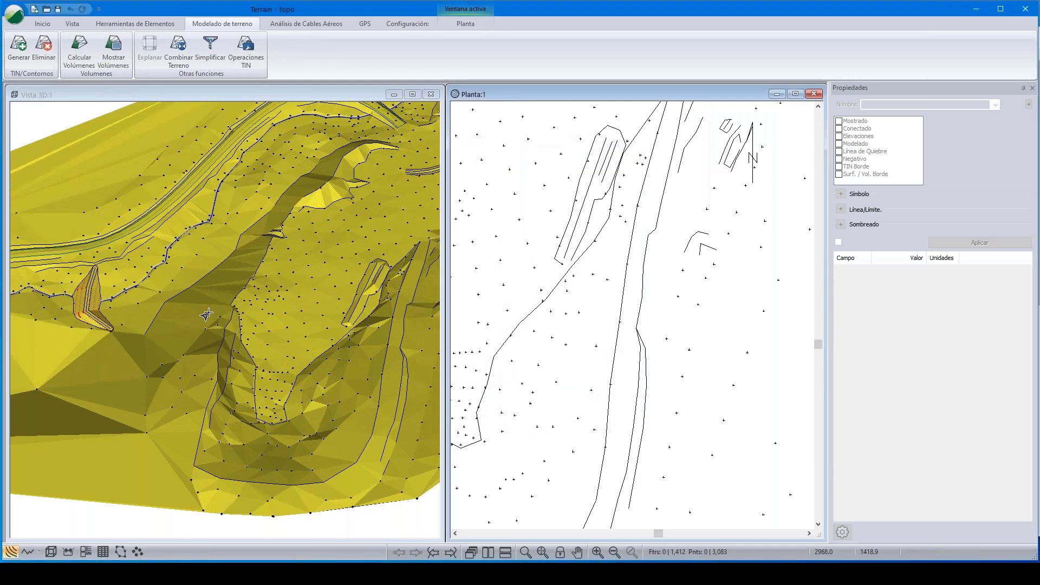
{"action": "scroll", "coordinate": [279, 310], "scroll_direction": "up", "scroll_amount": 3}
{"action": "middle_click_drag", "start_coordinate": [122, 306], "coordinate": [186, 292]}
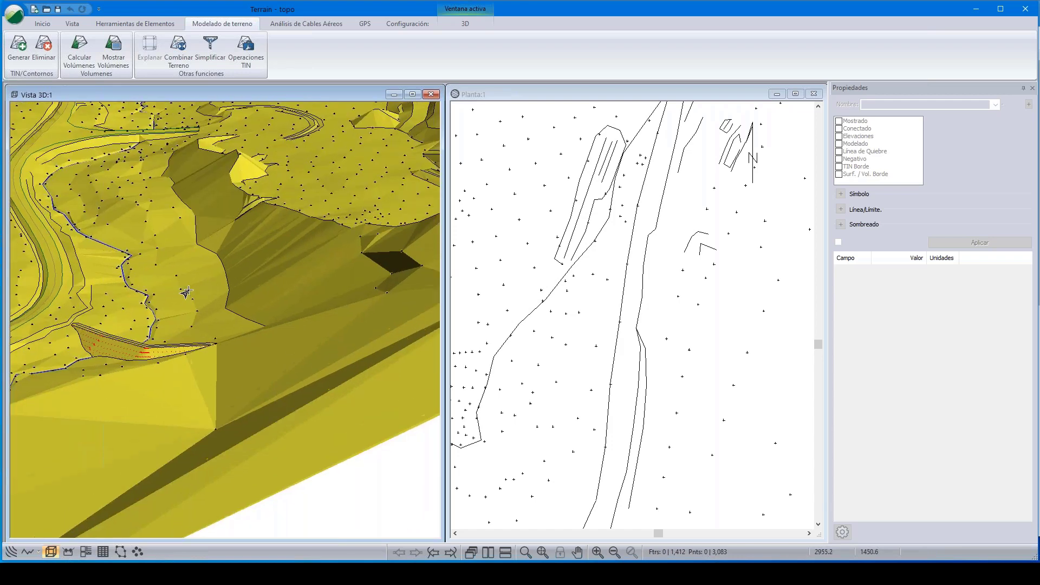
Save the combined terrain model as topo+dique in the WEB folder
{"action": "scroll", "coordinate": [186, 288], "scroll_direction": "up", "scroll_amount": 1}
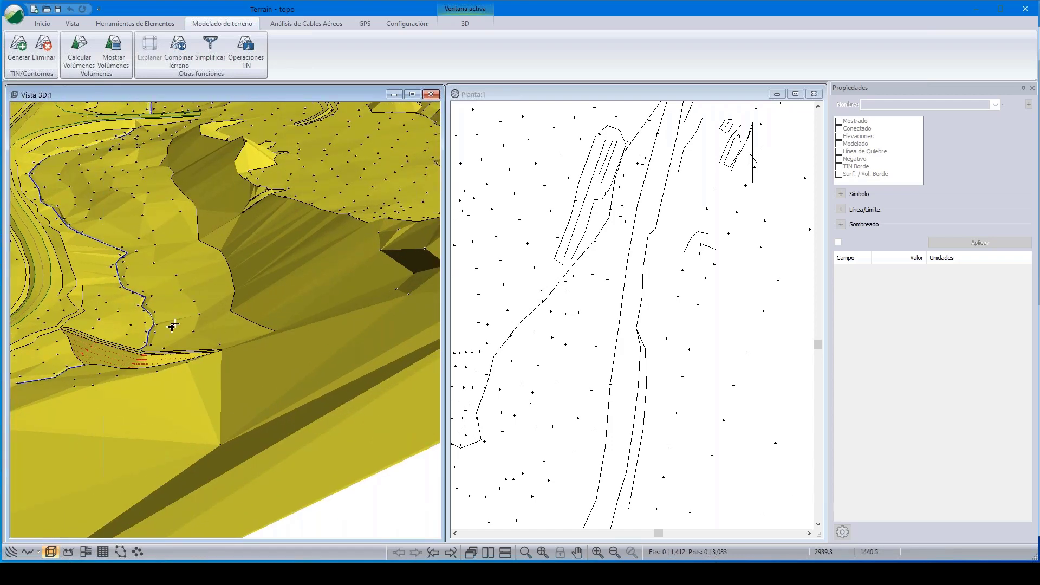
{"action": "middle_click_drag", "start_coordinate": [183, 309], "coordinate": [246, 323]}
{"action": "scroll", "coordinate": [187, 309], "scroll_direction": "up", "scroll_amount": 2}
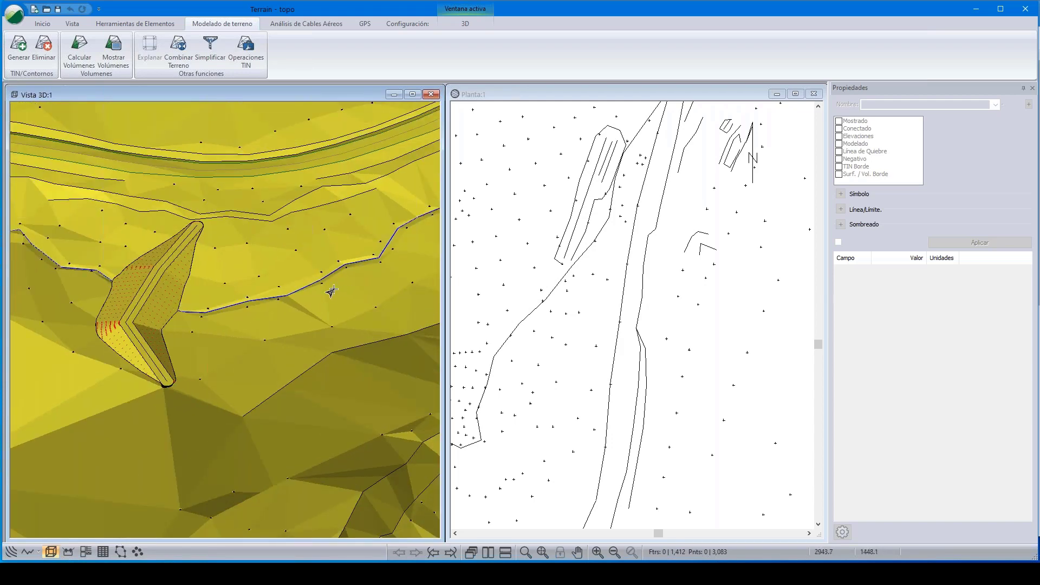
{"action": "scroll", "coordinate": [333, 291], "scroll_direction": "down", "scroll_amount": 1}
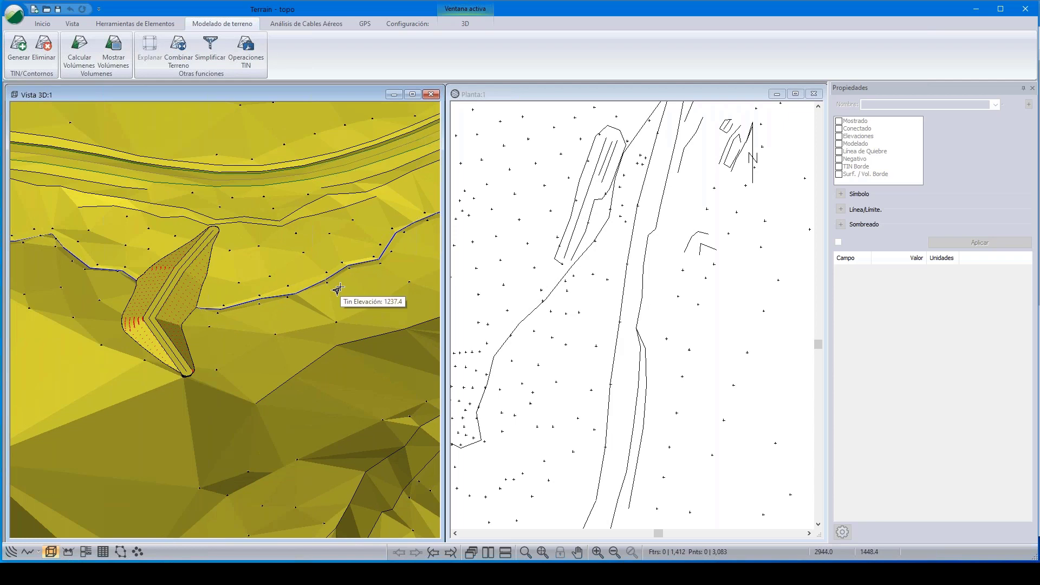
{"action": "scroll", "coordinate": [339, 288], "scroll_direction": "down", "scroll_amount": 1}
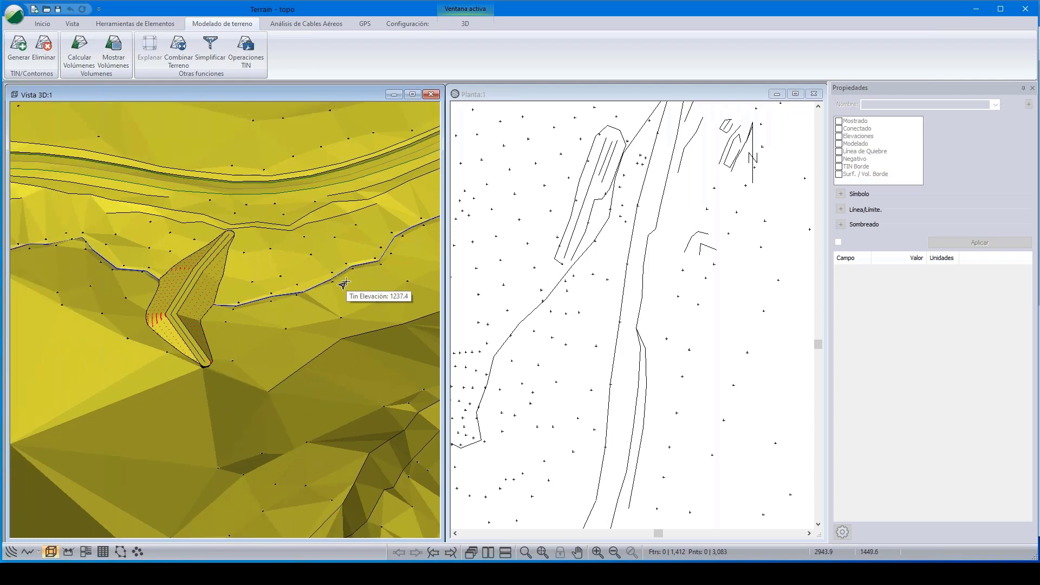
{"action": "left_click", "coordinate": [17, 21]}
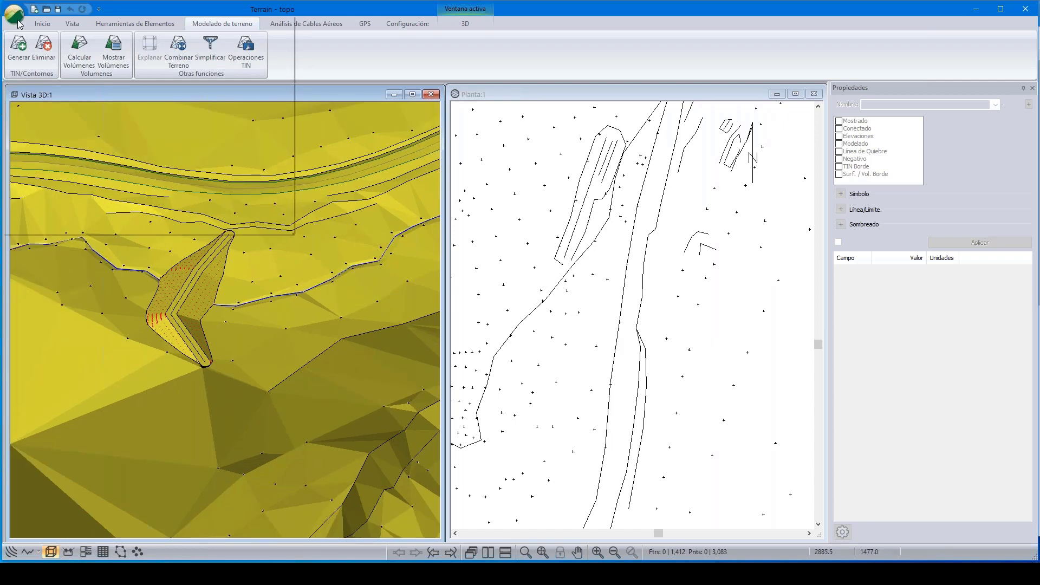
{"action": "left_click", "coordinate": [47, 110]}
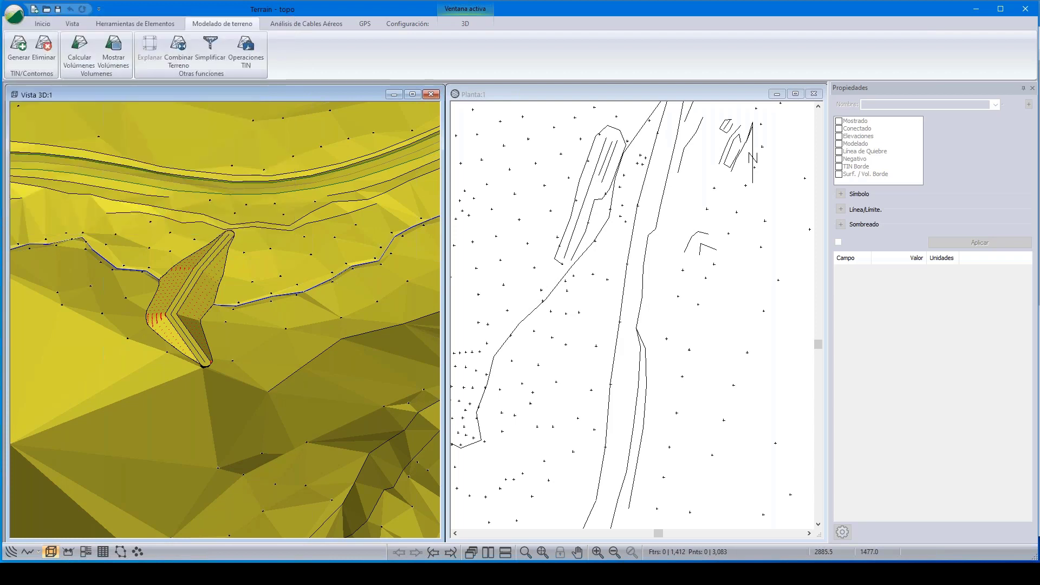
{"action": "key", "text": "Right"}
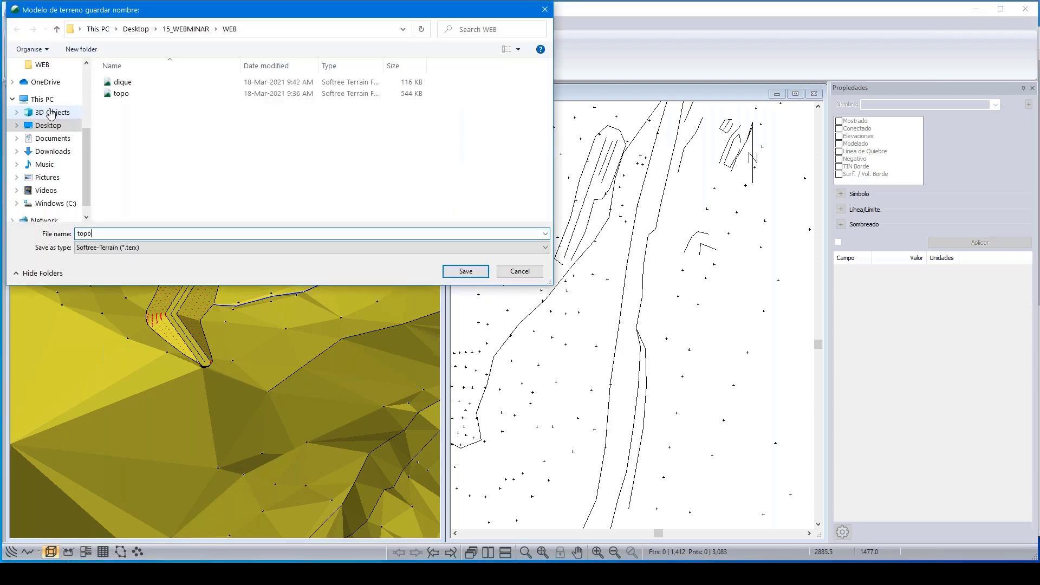
{"action": "type", "text": "*"}
{"action": "key", "text": "BackSpace"}
{"action": "type", "text": "+"}
{"action": "type", "text": "do"}
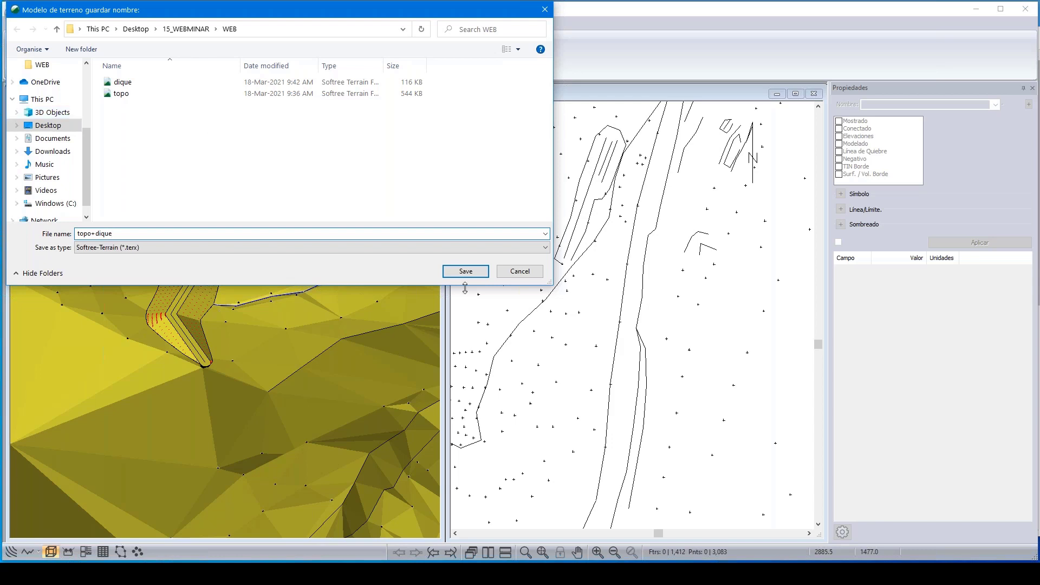
{"action": "left_click", "coordinate": [465, 271]}
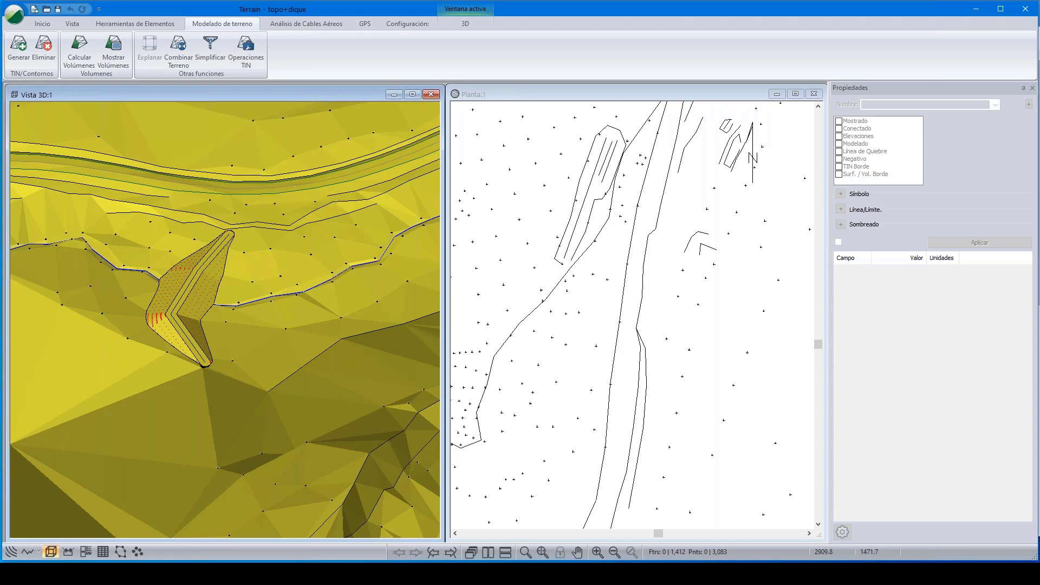
Start a new terrain document and add the topo+dique terrain as a background of the plan view
{"action": "left_click", "coordinate": [14, 18]}
{"action": "left_click", "coordinate": [33, 45]}
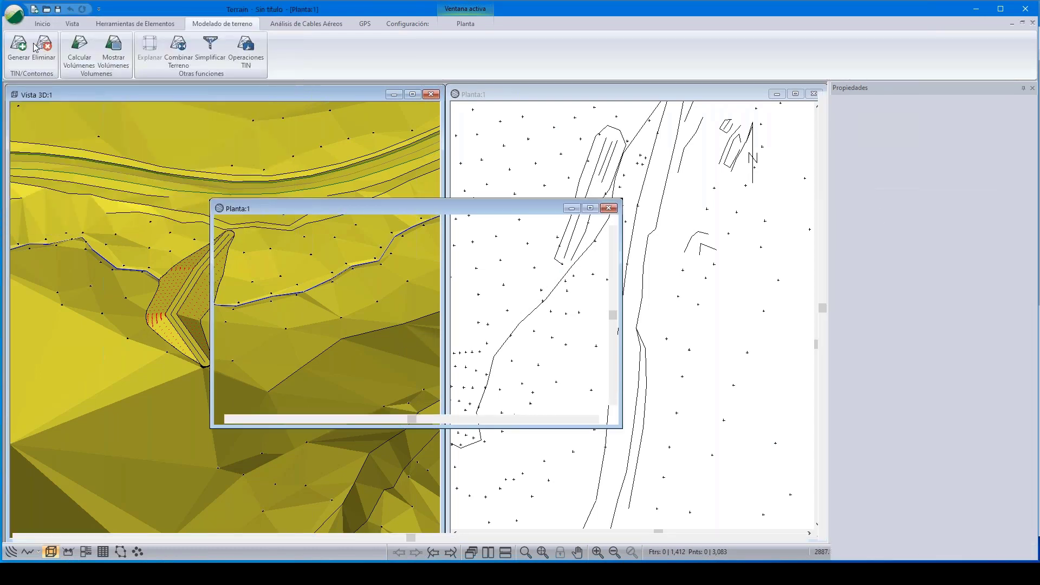
{"action": "right_click", "coordinate": [545, 329]}
{"action": "left_click", "coordinate": [641, 447]}
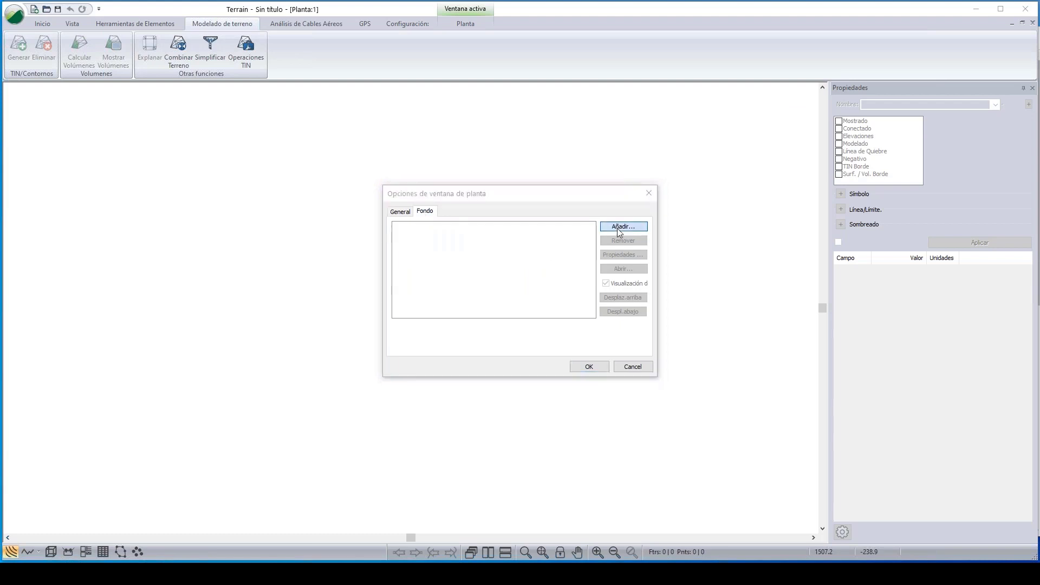
{"action": "left_click", "coordinate": [616, 229]}
{"action": "left_click", "coordinate": [504, 306]}
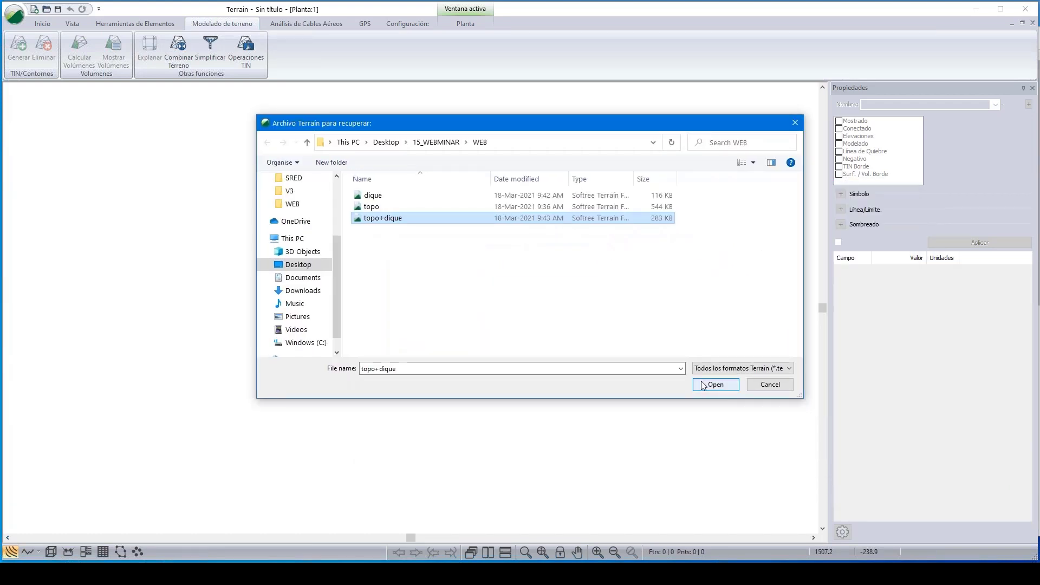
{"action": "left_click", "coordinate": [704, 385]}
Set the topo+dique background's plan fading to 0% and apply the plan window options
{"action": "left_click", "coordinate": [634, 254]}
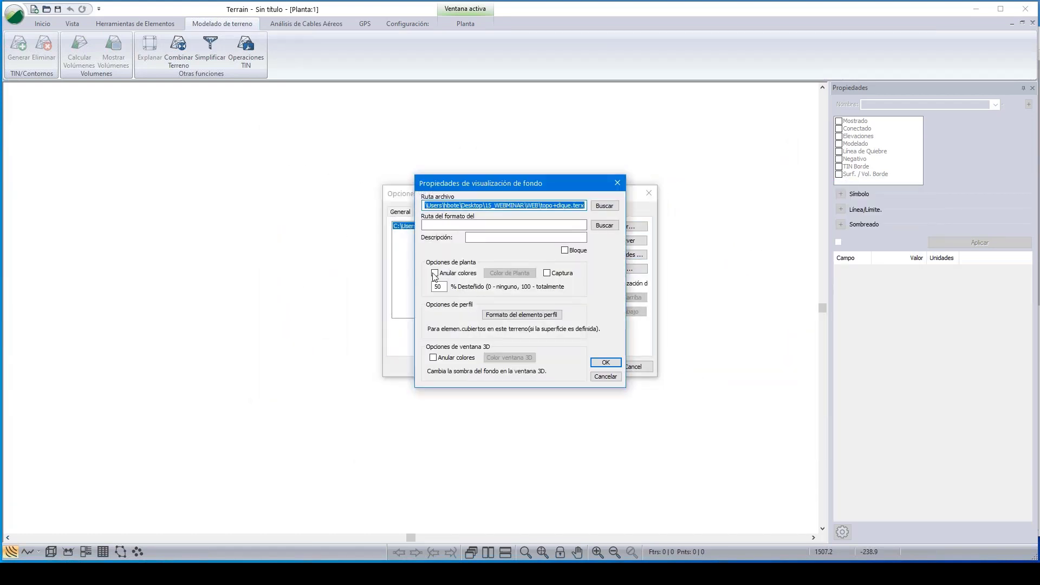
{"action": "left_click", "coordinate": [438, 287]}
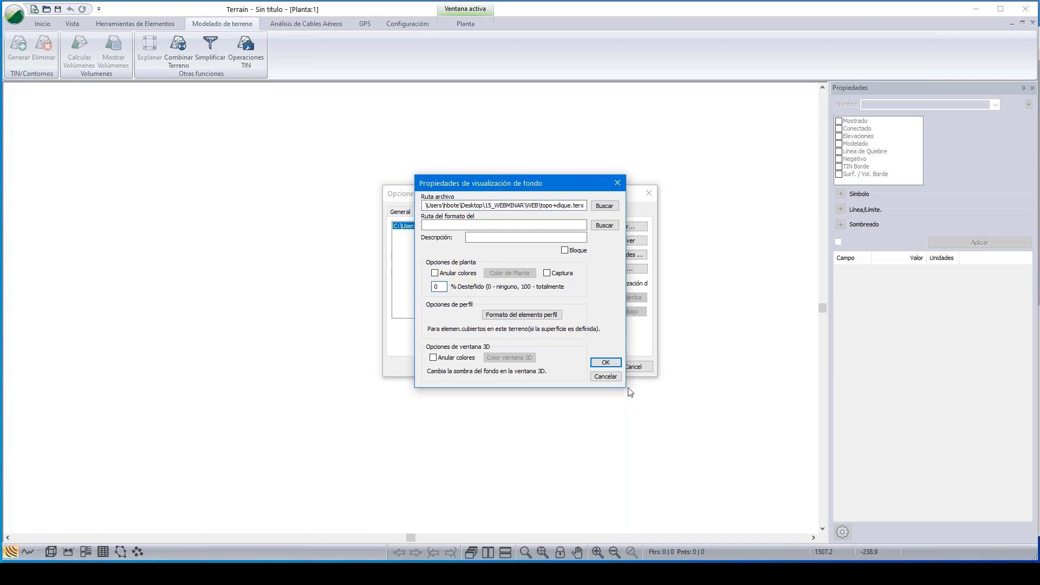
{"action": "left_click", "coordinate": [615, 364]}
{"action": "left_click", "coordinate": [587, 363]}
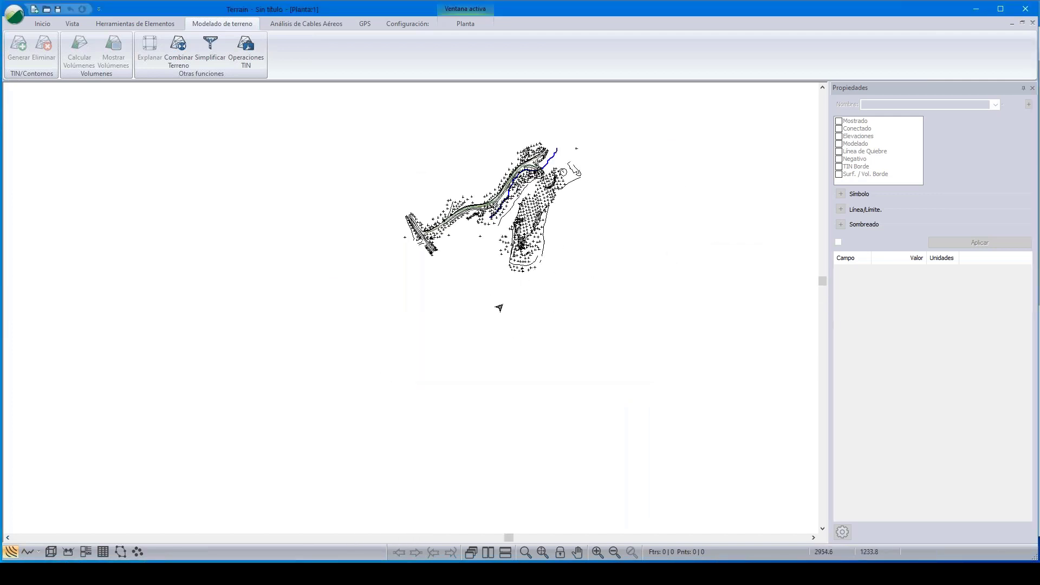
Examine the dam area and the background TIN elevations along the creek in the plan view
{"action": "scroll", "coordinate": [483, 254], "scroll_direction": "up", "scroll_amount": 5}
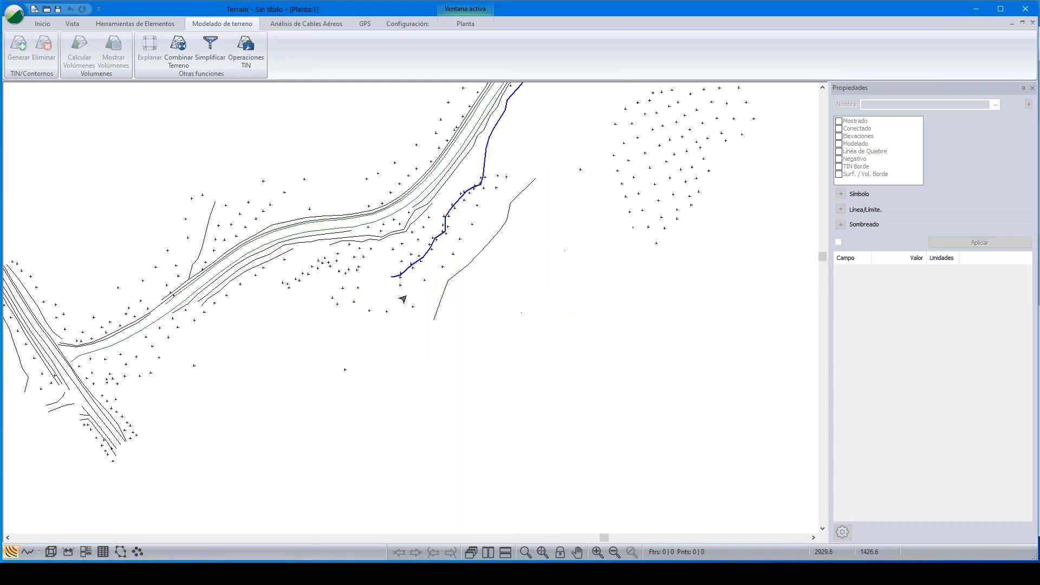
{"action": "scroll", "coordinate": [417, 275], "scroll_direction": "up", "scroll_amount": 3}
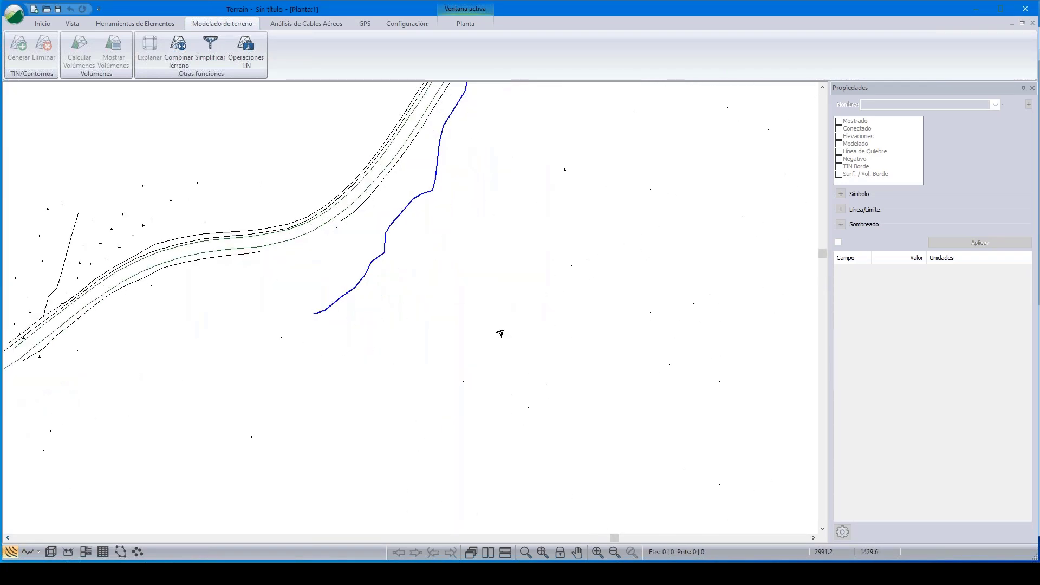
{"action": "scroll", "coordinate": [382, 279], "scroll_direction": "up", "scroll_amount": 3}
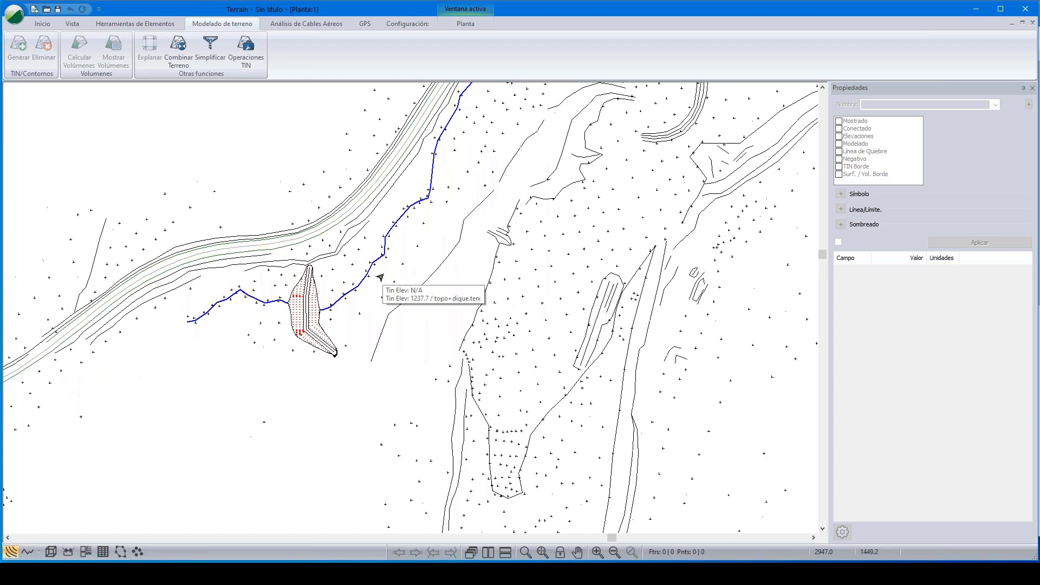
{"action": "scroll", "coordinate": [382, 279], "scroll_direction": "down", "scroll_amount": 2}
{"action": "scroll", "coordinate": [320, 325], "scroll_direction": "up", "scroll_amount": 2}
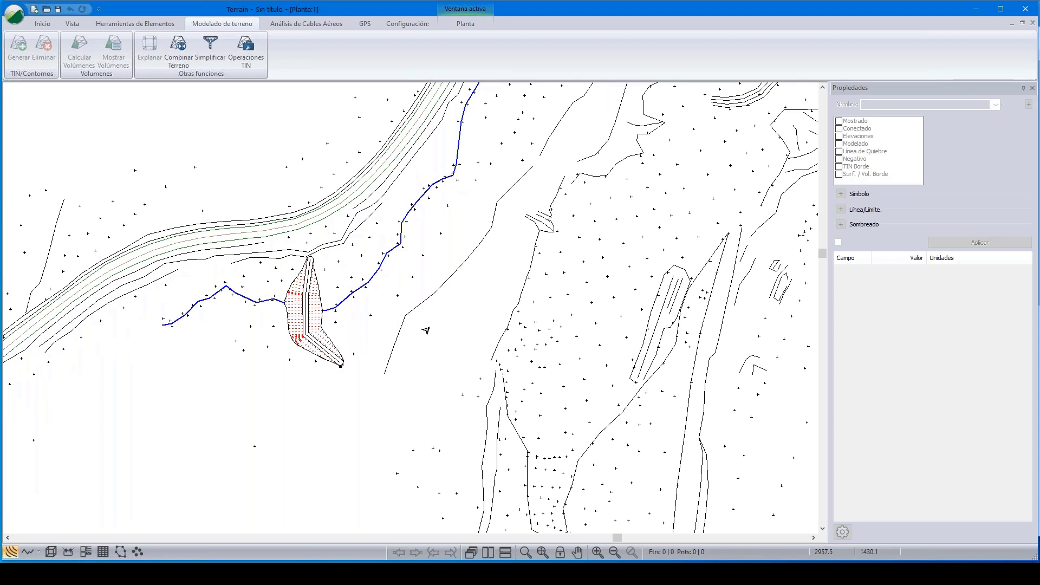
{"action": "mouse_move", "coordinate": [426, 331]}
{"action": "mouse_move", "coordinate": [366, 281]}
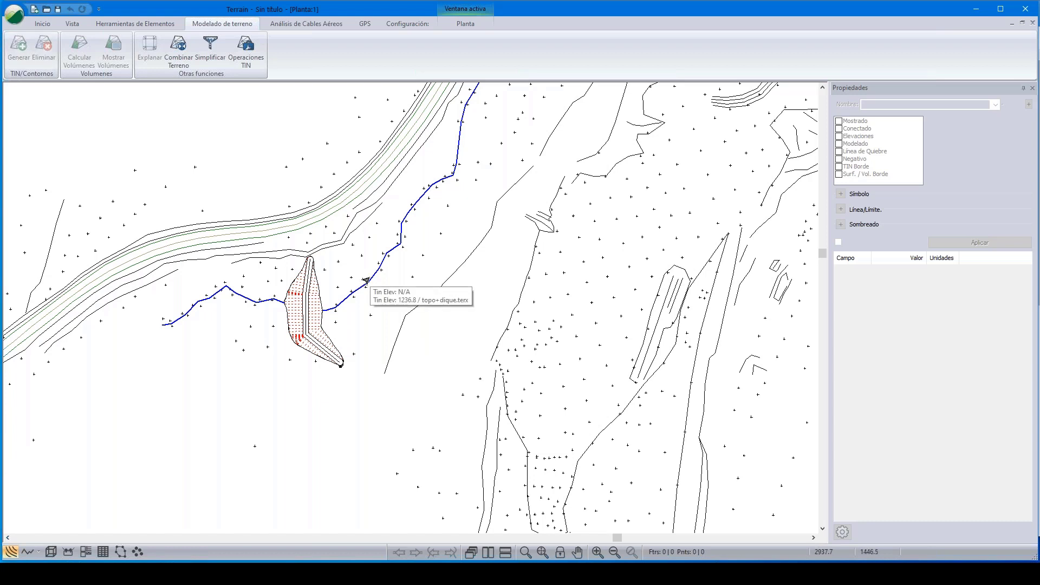
Discard the untitled terrain without saving and open topo+dique from the WEB folder
{"action": "left_click", "coordinate": [19, 16]}
{"action": "left_click", "coordinate": [34, 43]}
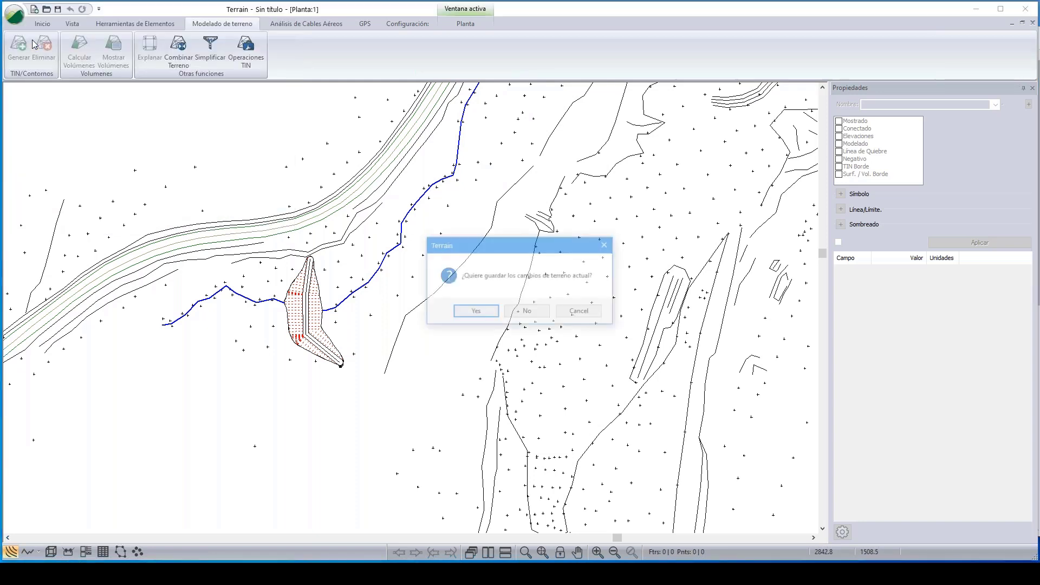
{"action": "left_click", "coordinate": [530, 314]}
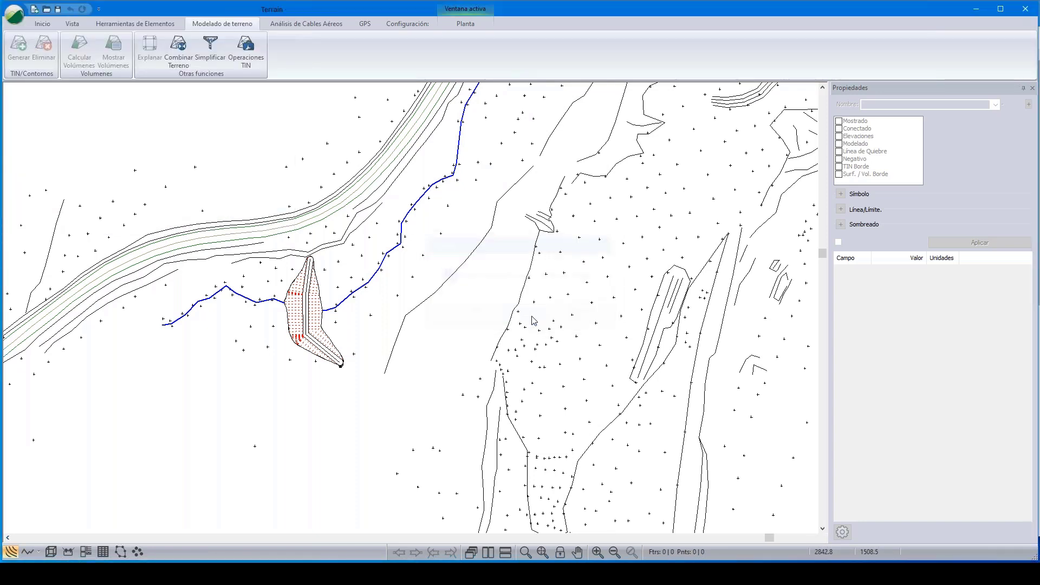
{"action": "left_click", "coordinate": [15, 15]}
{"action": "left_click", "coordinate": [27, 66]}
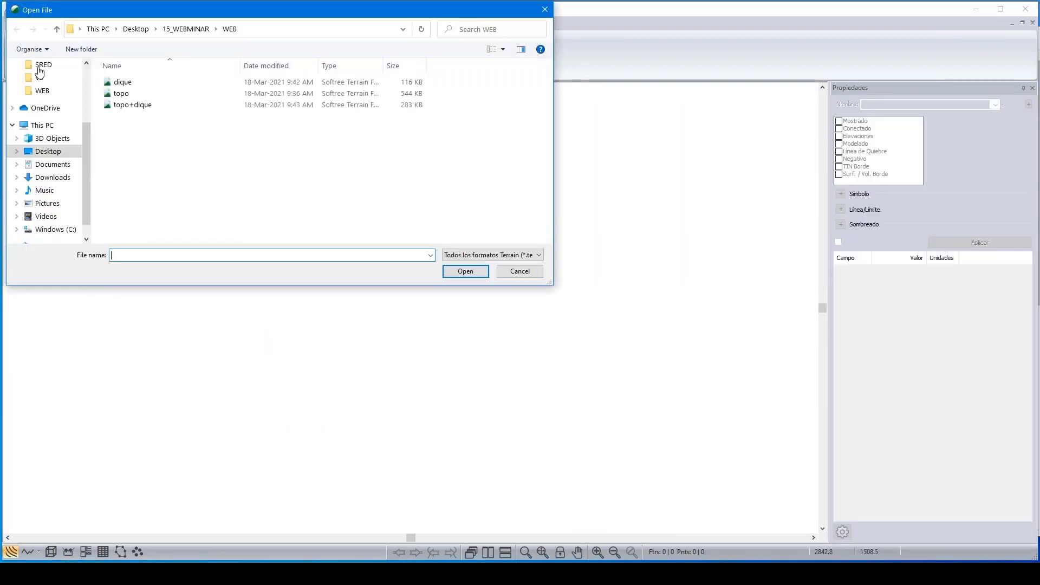
{"action": "left_click_drag", "start_coordinate": [329, 8], "coordinate": [406, 38]}
{"action": "left_click", "coordinate": [222, 135]}
{"action": "left_click", "coordinate": [548, 301]}
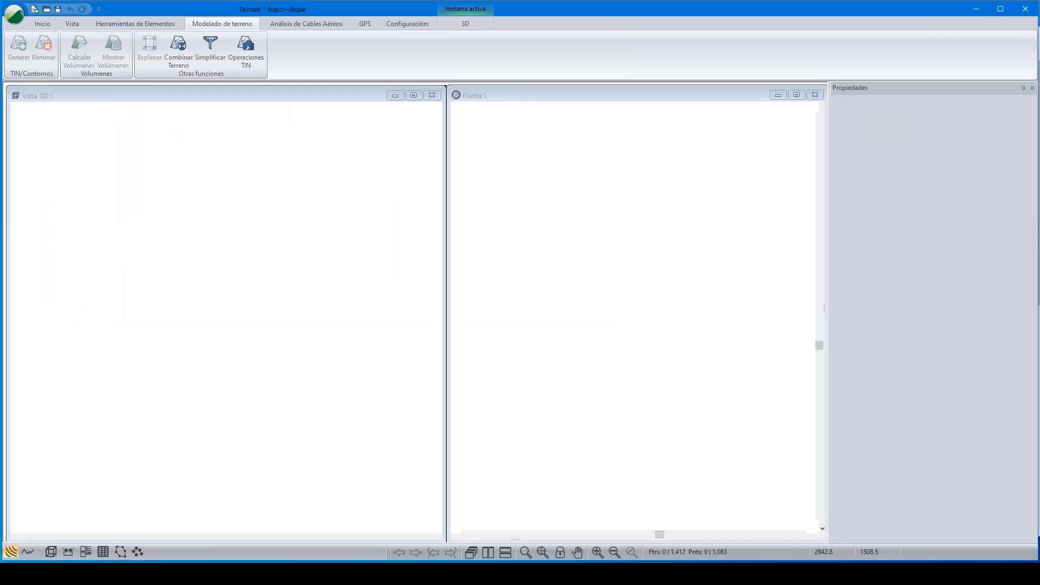
Recalculate the topo+dique triangles with major contours every 10 and minor contours every 1
{"action": "scroll", "coordinate": [577, 294], "scroll_direction": "down", "scroll_amount": 5}
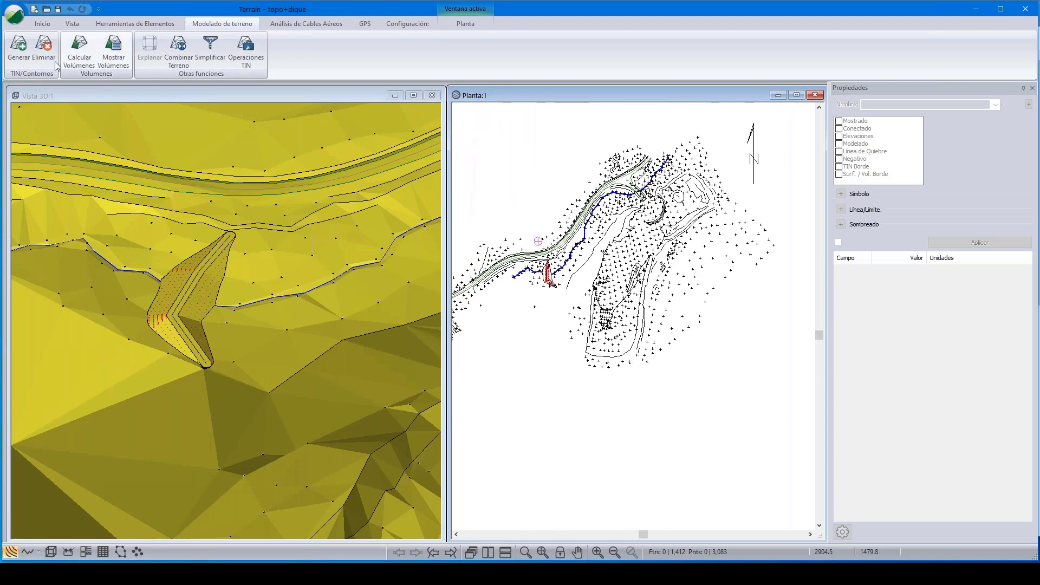
{"action": "left_click", "coordinate": [17, 44]}
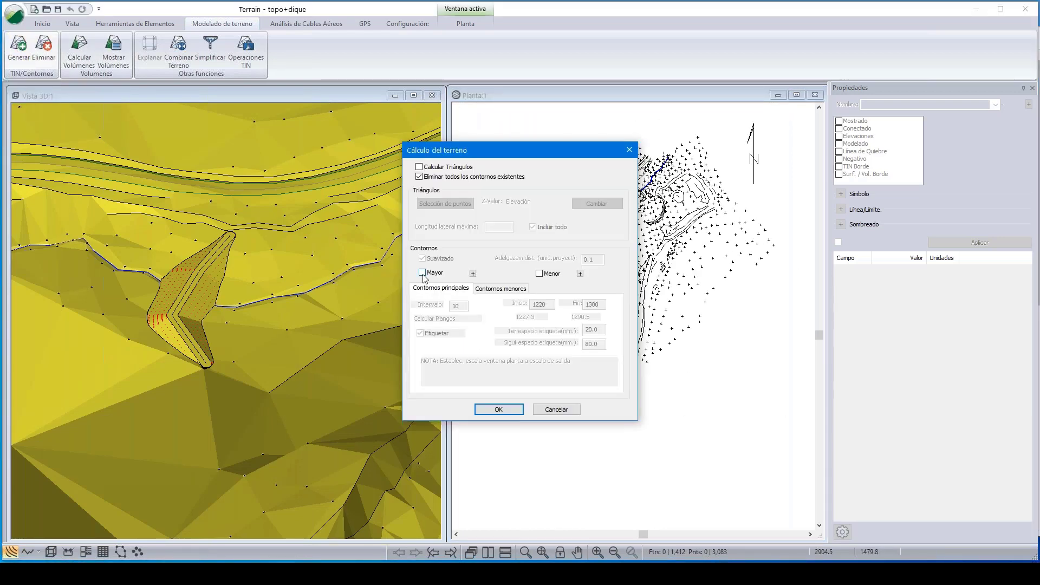
{"action": "left_click", "coordinate": [423, 273]}
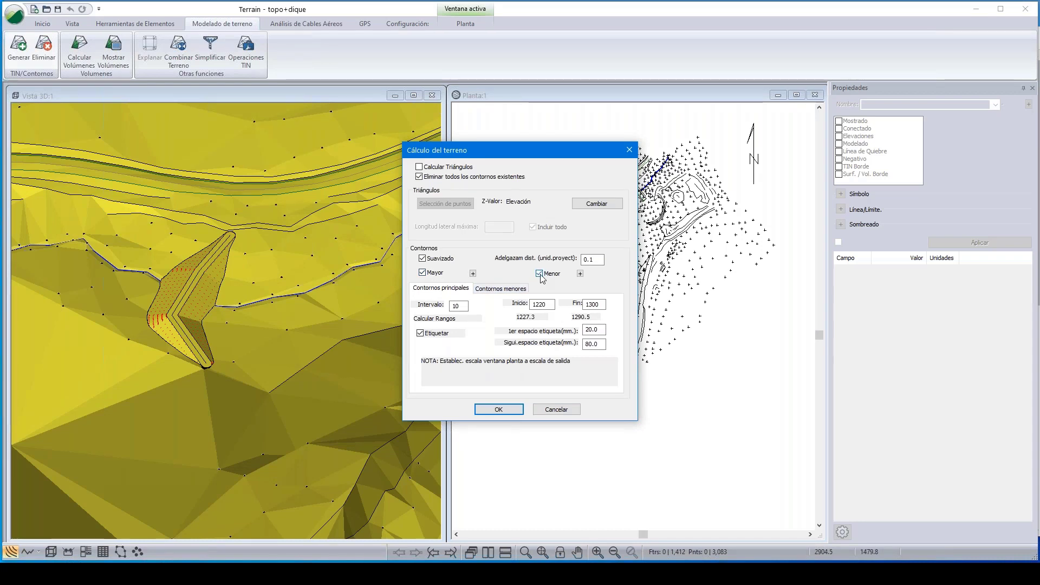
{"action": "left_click", "coordinate": [499, 289]}
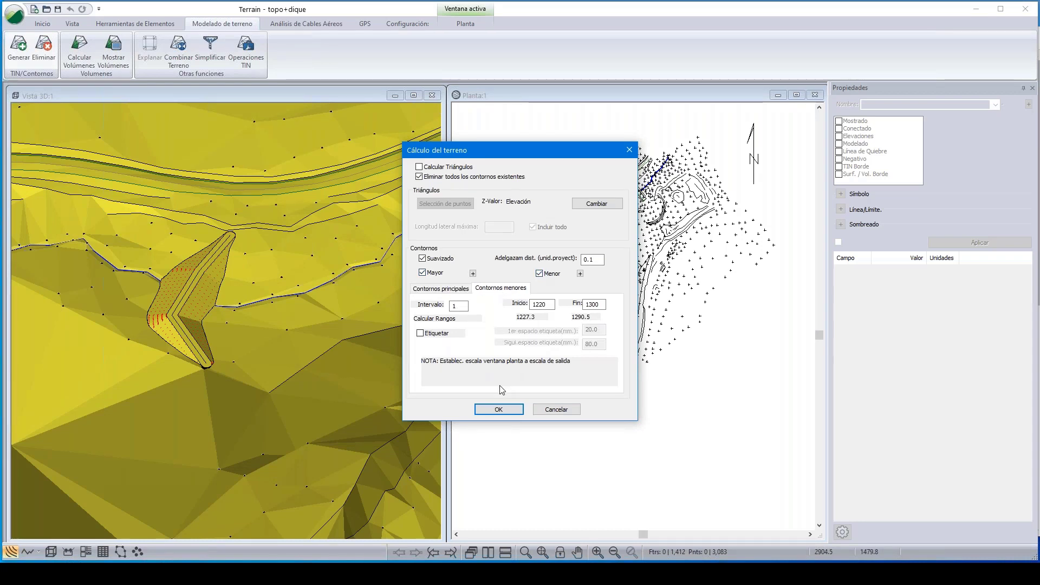
{"action": "left_click", "coordinate": [419, 167]}
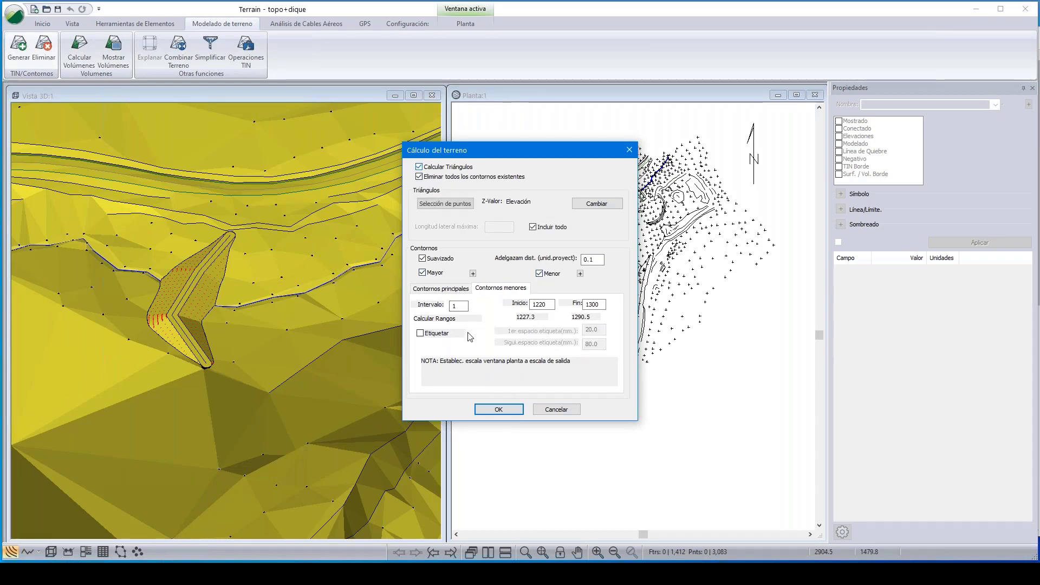
{"action": "left_click", "coordinate": [497, 409]}
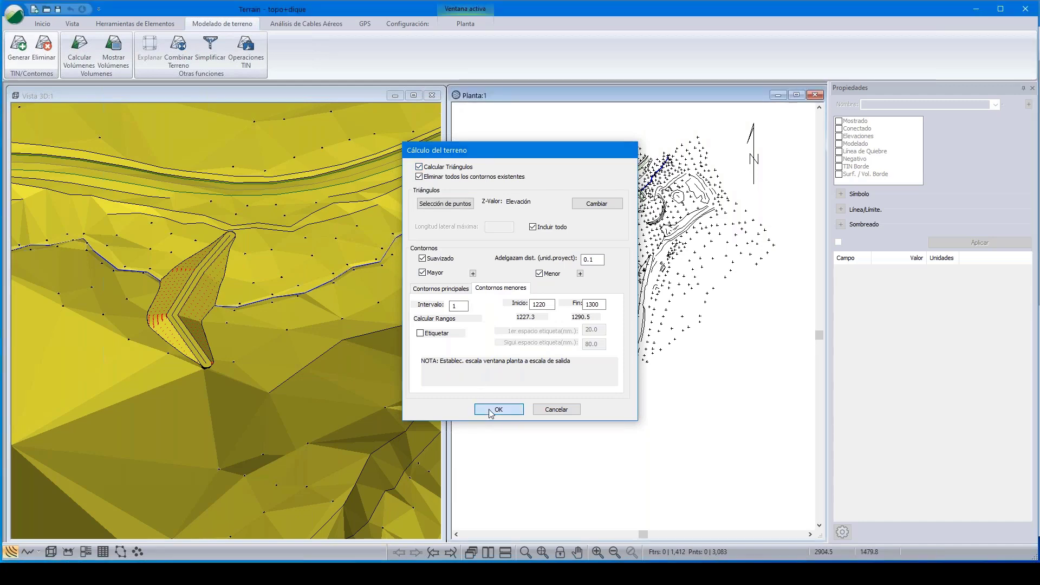
{"action": "scroll", "coordinate": [558, 305], "scroll_direction": "up", "scroll_amount": 3}
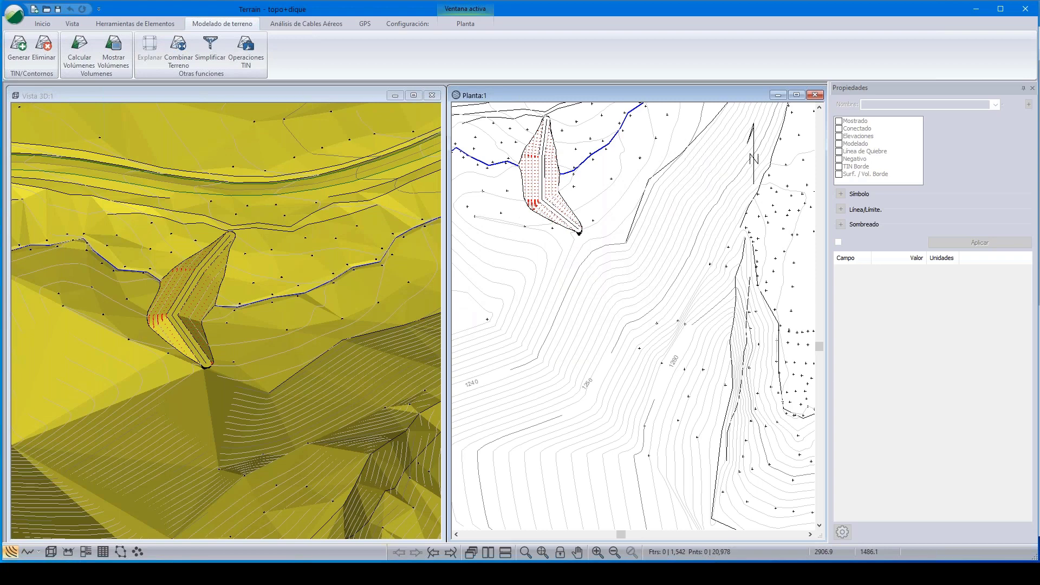
Create a new terrain and add topo+dique from the WEB folder as a background of its plan window
{"action": "left_click", "coordinate": [15, 14]}
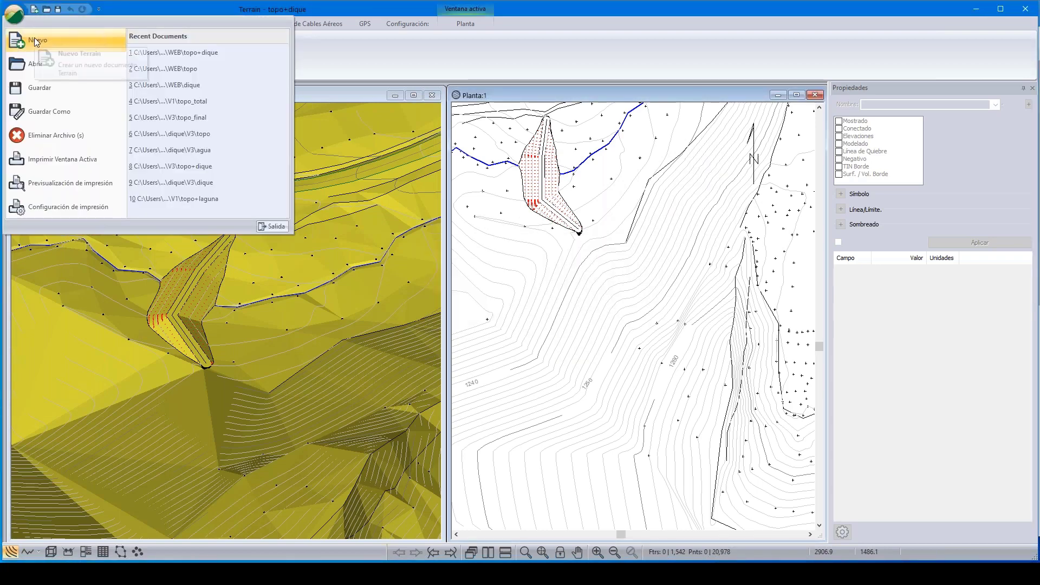
{"action": "left_click", "coordinate": [35, 41]}
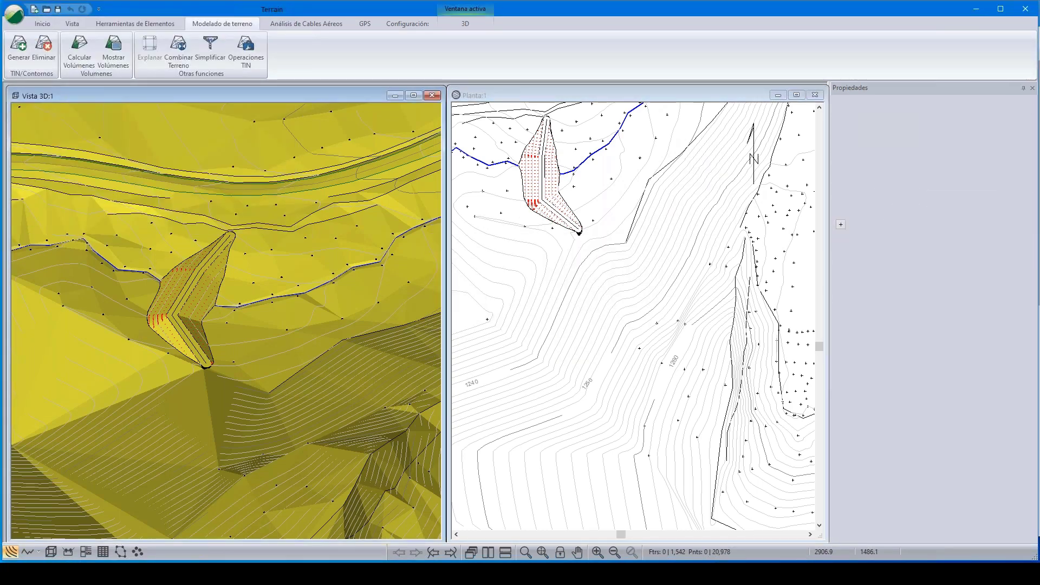
{"action": "right_click", "coordinate": [494, 297]}
{"action": "left_click", "coordinate": [571, 418]}
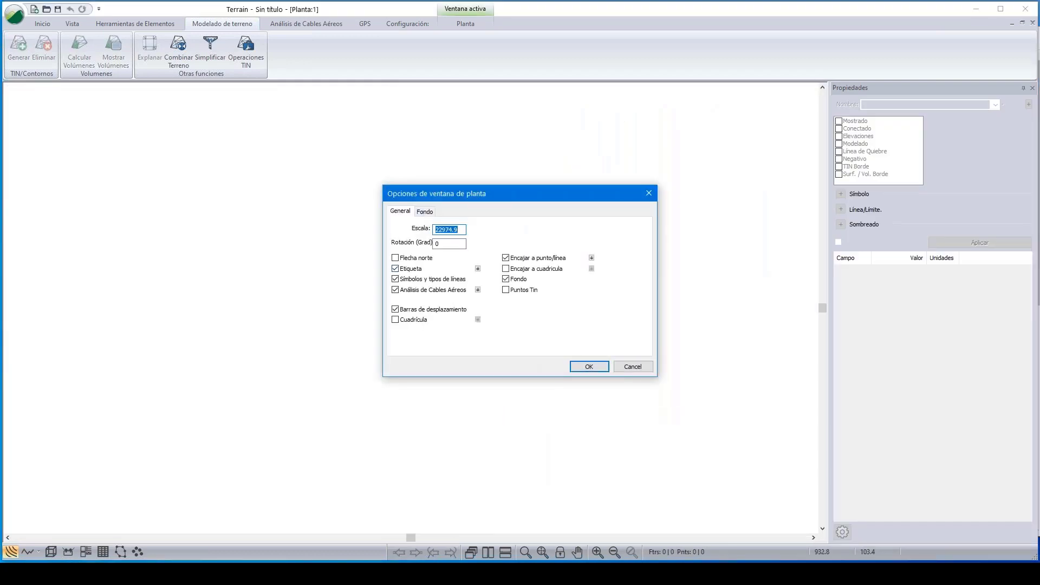
{"action": "left_click", "coordinate": [425, 211]}
{"action": "left_click", "coordinate": [618, 226]}
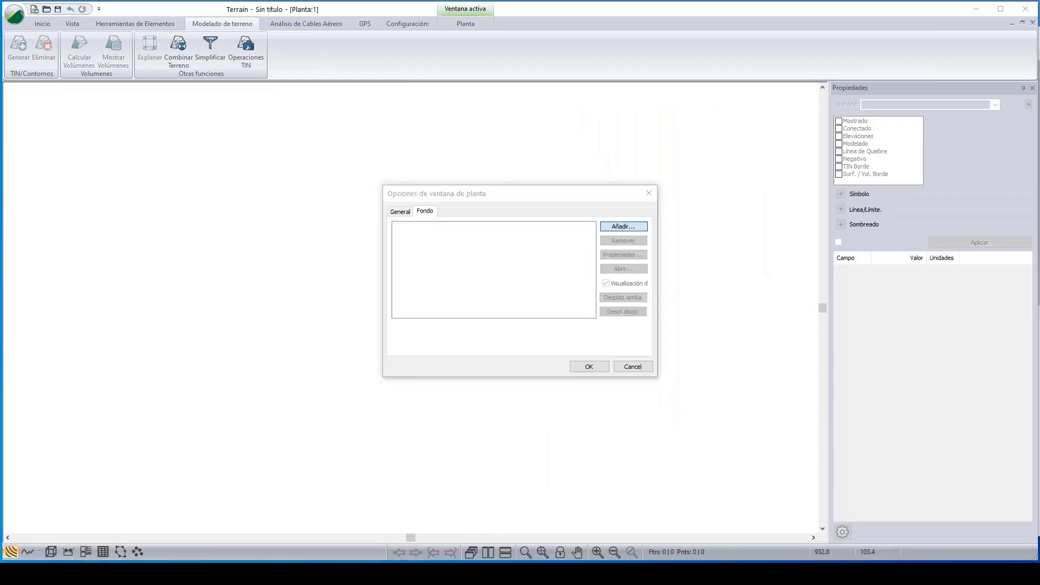
{"action": "left_click", "coordinate": [514, 305]}
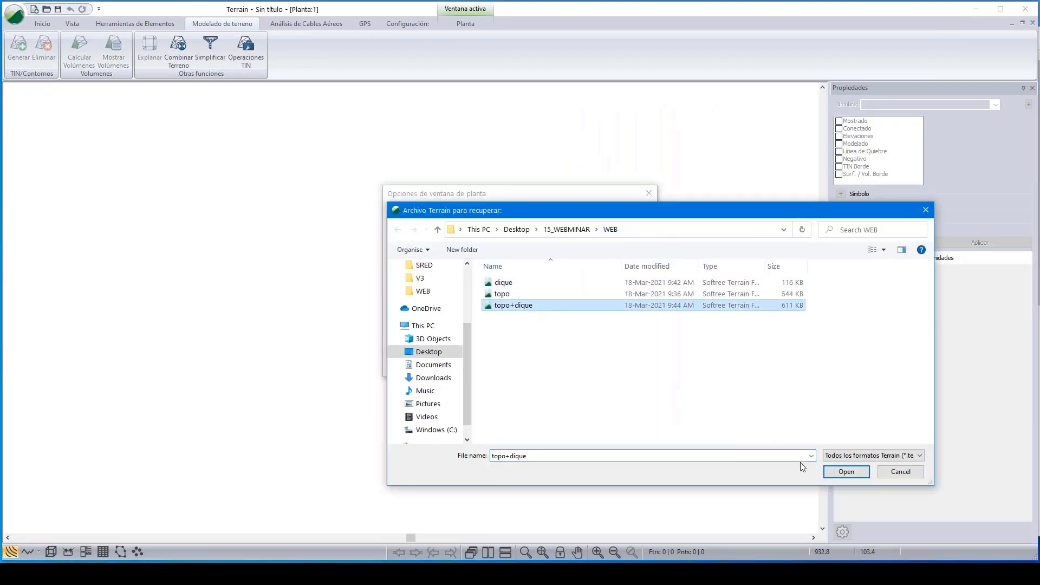
{"action": "left_click", "coordinate": [827, 472]}
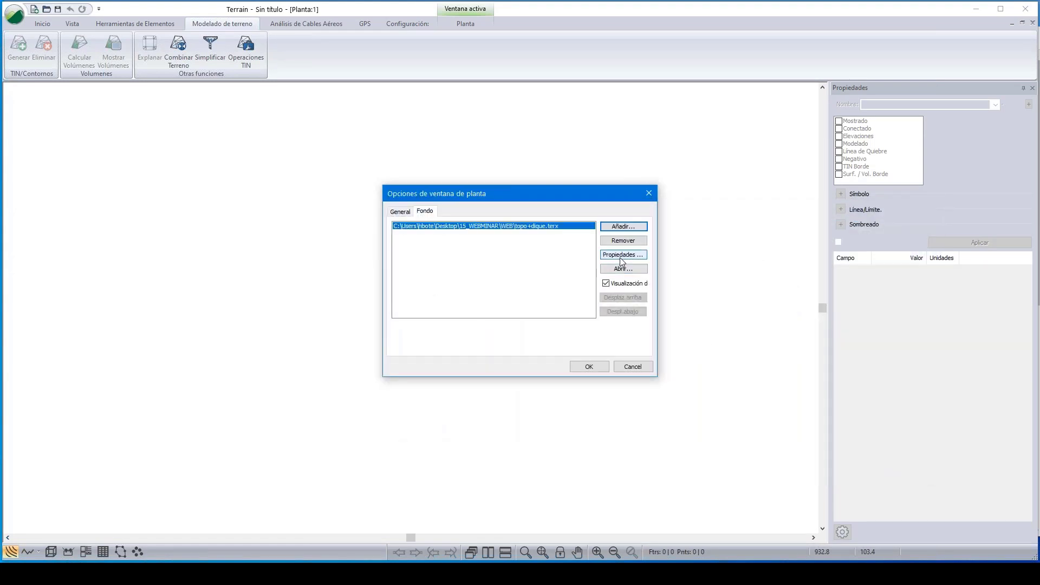
Set the new terrain's topo+dique background to 0% plan fading and apply the plan window options
{"action": "left_click", "coordinate": [620, 255]}
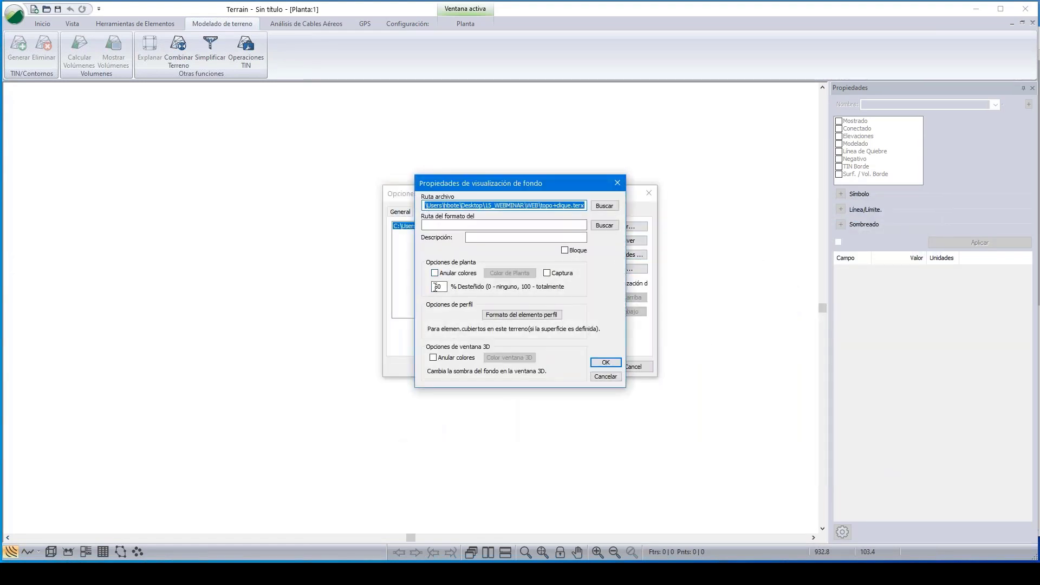
{"action": "left_click", "coordinate": [436, 286]}
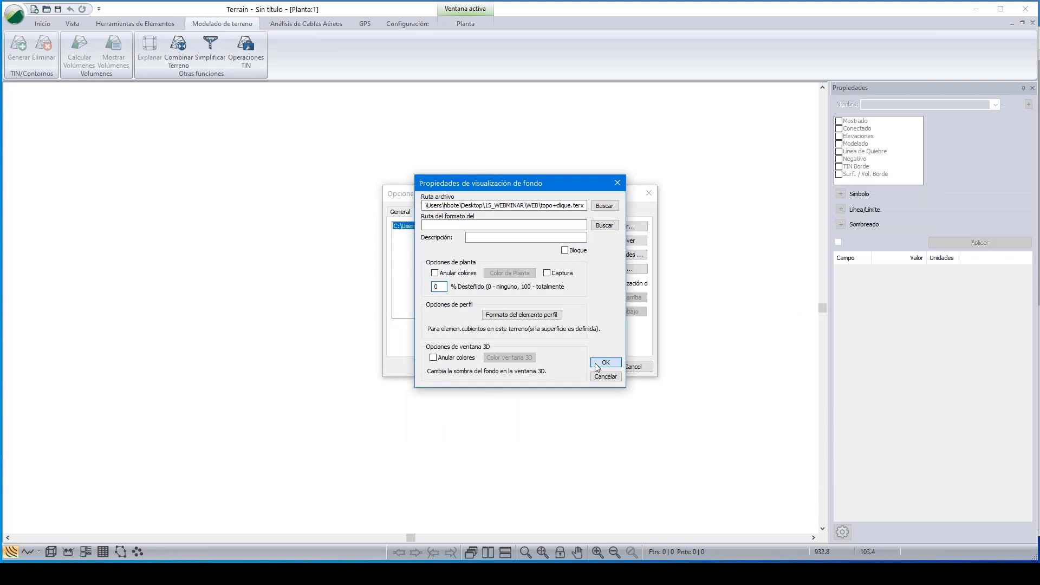
{"action": "left_click", "coordinate": [595, 363]}
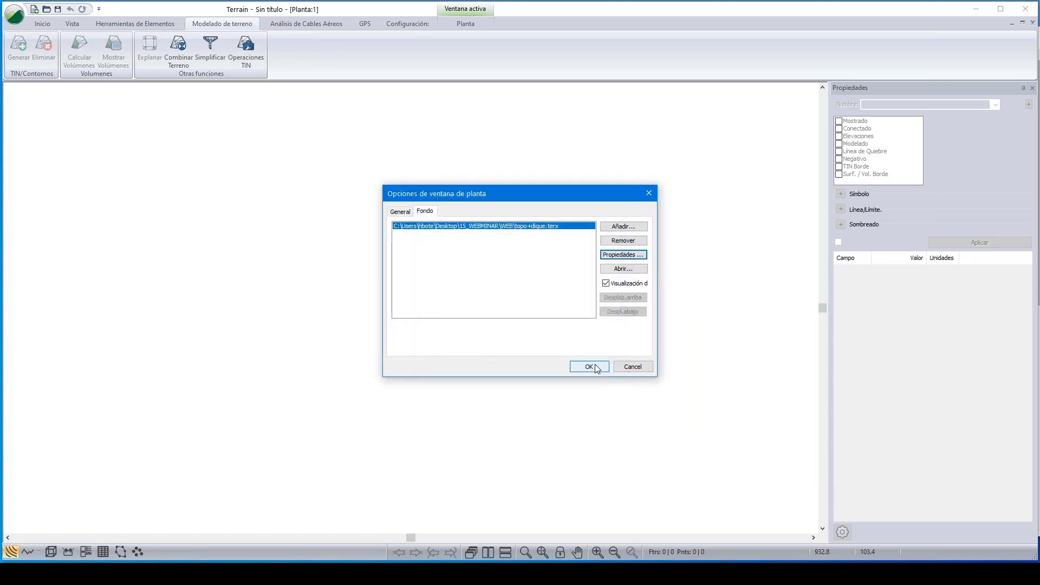
{"action": "left_click", "coordinate": [595, 367]}
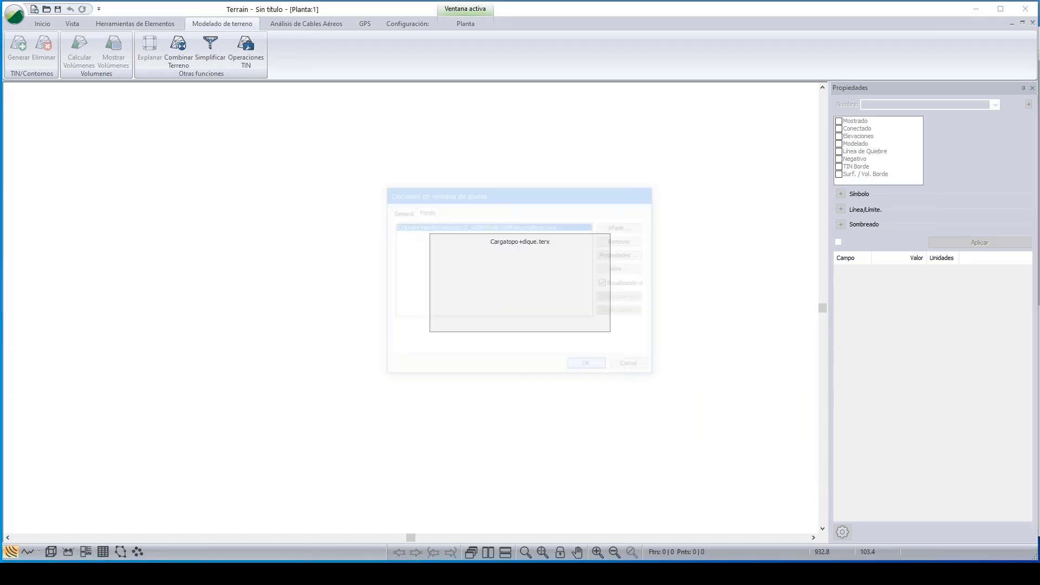
Examine the background TIN elevations on the dam crest and in the area around the dam in plan
{"action": "scroll", "coordinate": [493, 245], "scroll_direction": "up", "scroll_amount": 8}
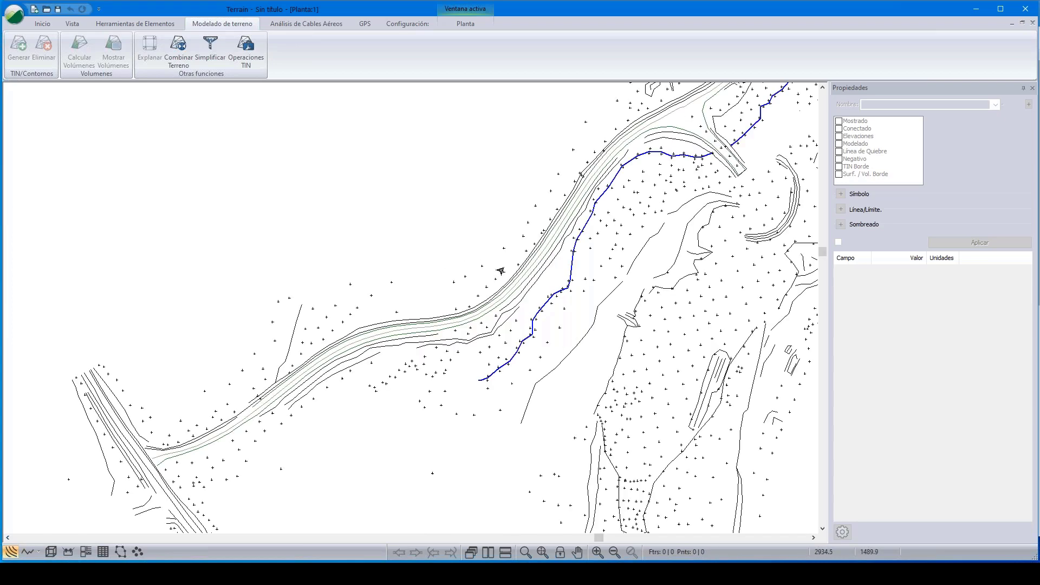
{"action": "middle_click_drag", "start_coordinate": [511, 310], "coordinate": [470, 189]}
{"action": "middle_click_drag", "start_coordinate": [507, 283], "coordinate": [518, 319]}
{"action": "scroll", "coordinate": [506, 295], "scroll_direction": "up", "scroll_amount": 5}
{"action": "scroll", "coordinate": [495, 273], "scroll_direction": "down", "scroll_amount": 1}
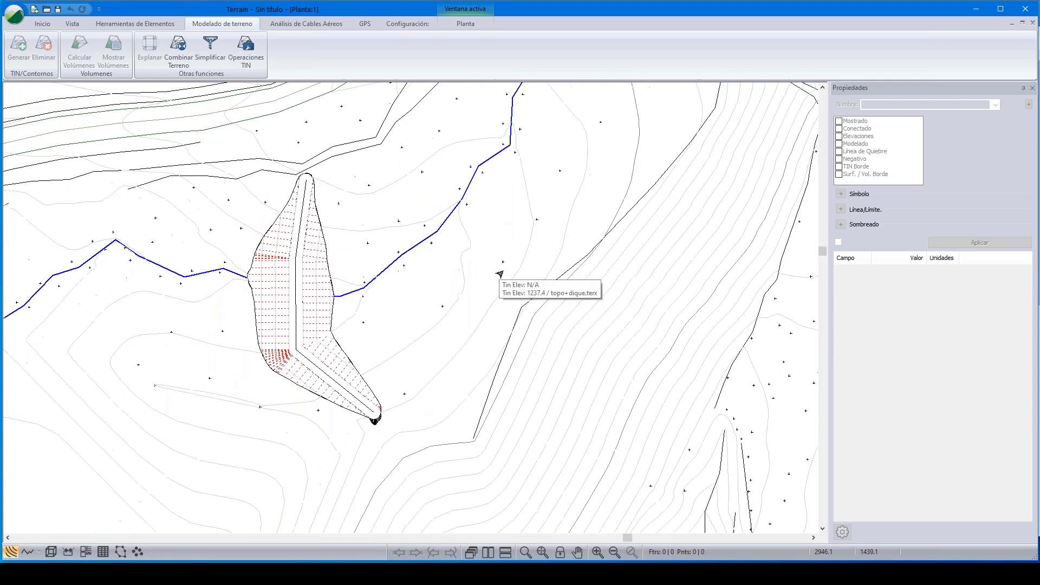
{"action": "scroll", "coordinate": [502, 274], "scroll_direction": "down", "scroll_amount": 1}
{"action": "middle_click_drag", "start_coordinate": [500, 276], "coordinate": [489, 291]}
{"action": "scroll", "coordinate": [487, 291], "scroll_direction": "down", "scroll_amount": 2}
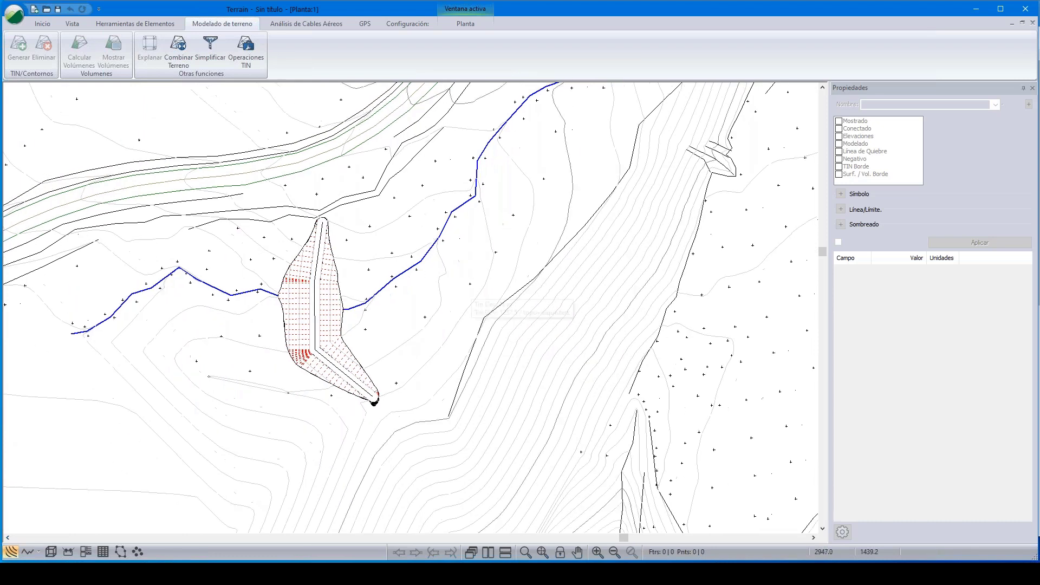
{"action": "scroll", "coordinate": [438, 332], "scroll_direction": "up", "scroll_amount": 2}
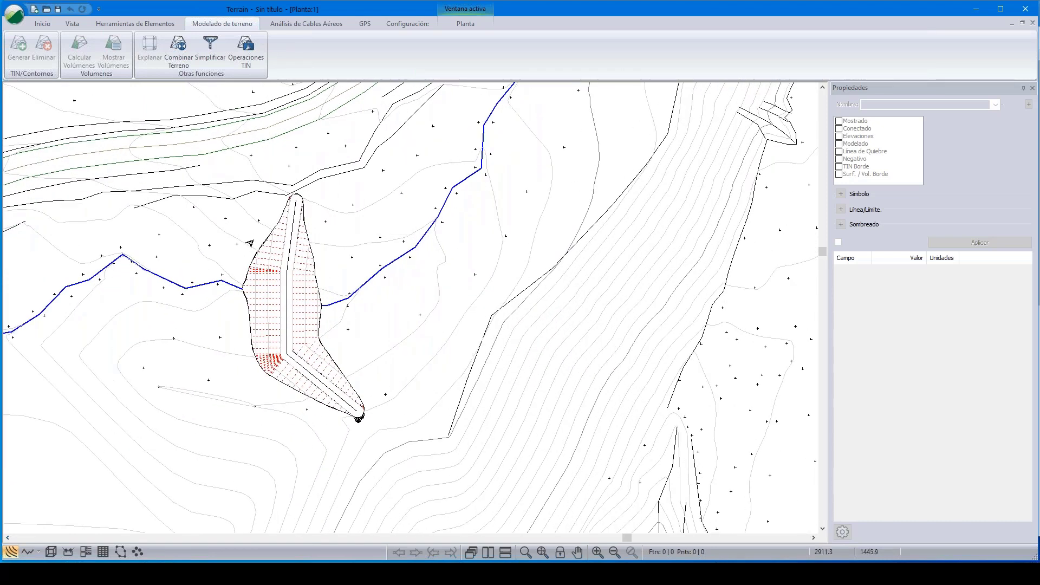
{"action": "mouse_move", "coordinate": [434, 356]}
{"action": "middle_click_drag", "start_coordinate": [435, 356], "coordinate": [486, 338]}
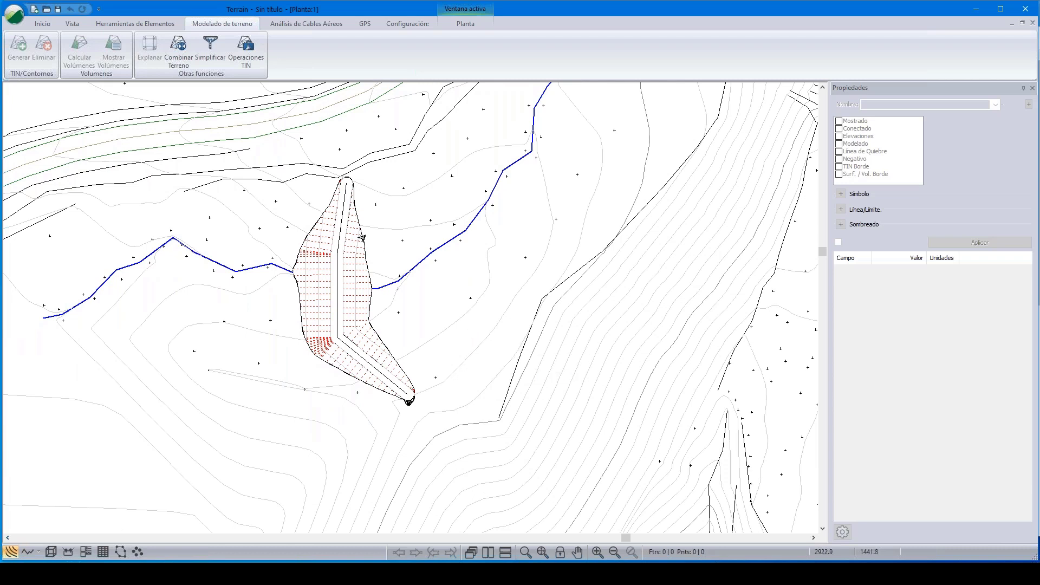
{"action": "mouse_move", "coordinate": [342, 187]}
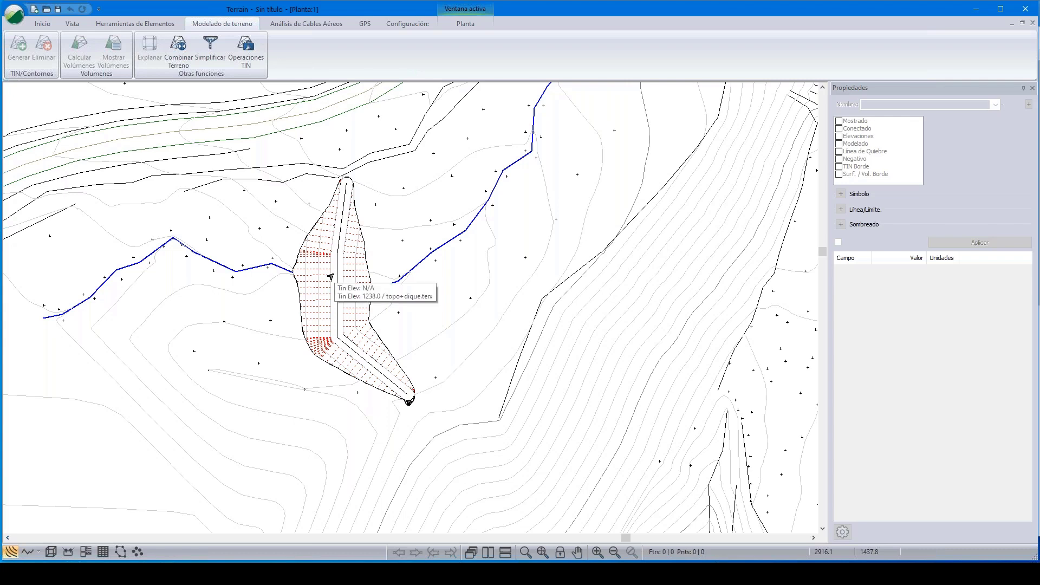
{"action": "scroll", "coordinate": [371, 267], "scroll_direction": "up", "scroll_amount": 1}
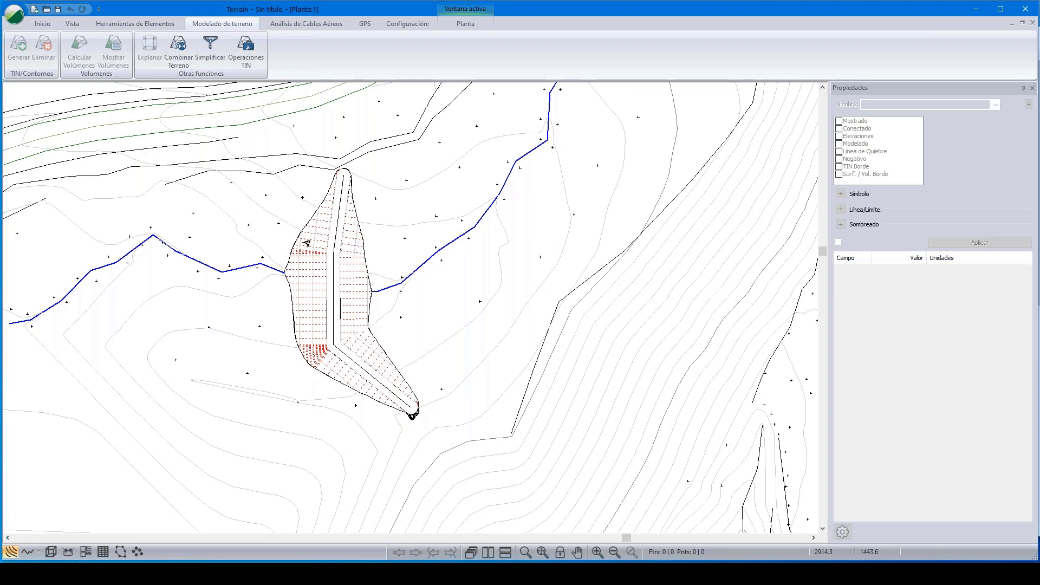
{"action": "mouse_move", "coordinate": [332, 234]}
{"action": "middle_click_drag", "start_coordinate": [450, 227], "coordinate": [461, 249]}
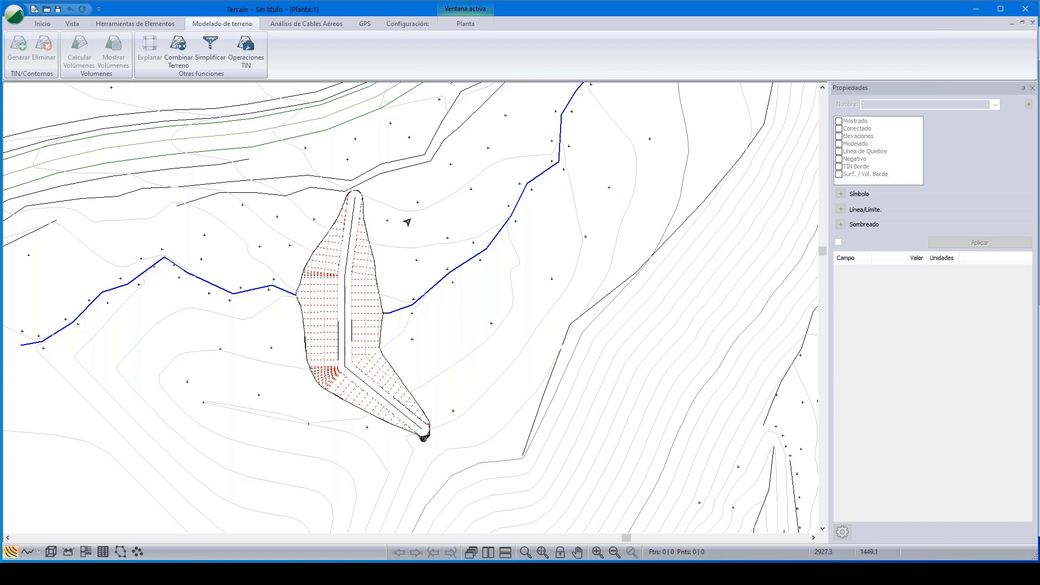
{"action": "mouse_move", "coordinate": [349, 217]}
{"action": "middle_click_drag", "start_coordinate": [426, 226], "coordinate": [404, 240]}
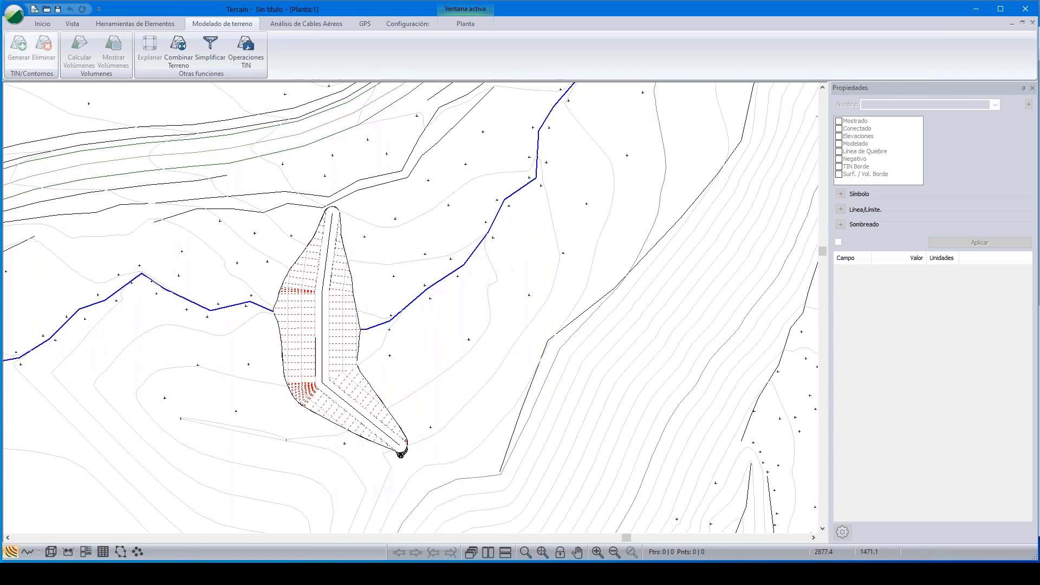
Start a new element named plano, to be created with the mouse
{"action": "left_click", "coordinate": [42, 24]}
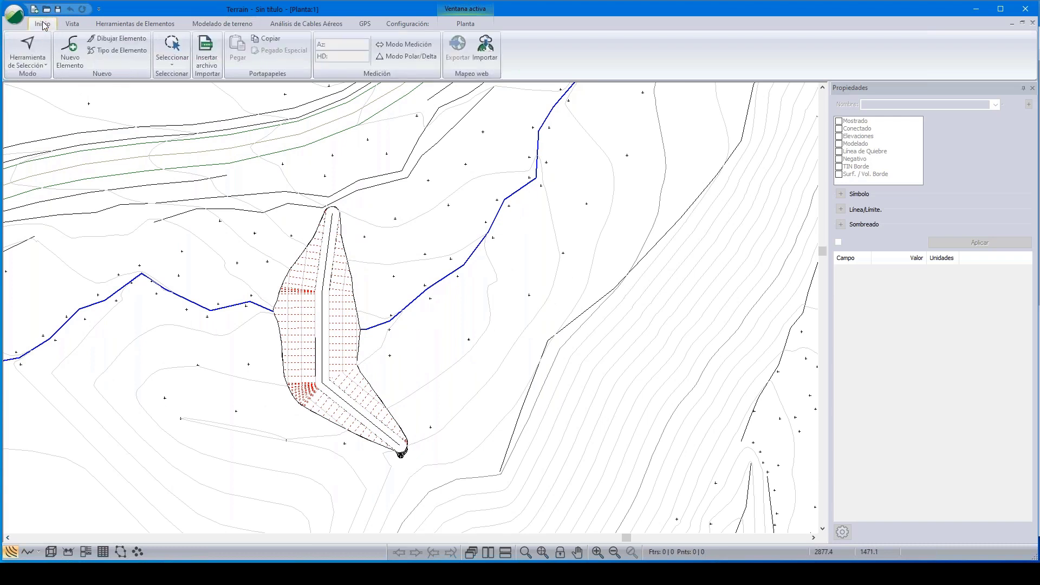
{"action": "left_click", "coordinate": [70, 46]}
{"action": "left_click", "coordinate": [95, 51]}
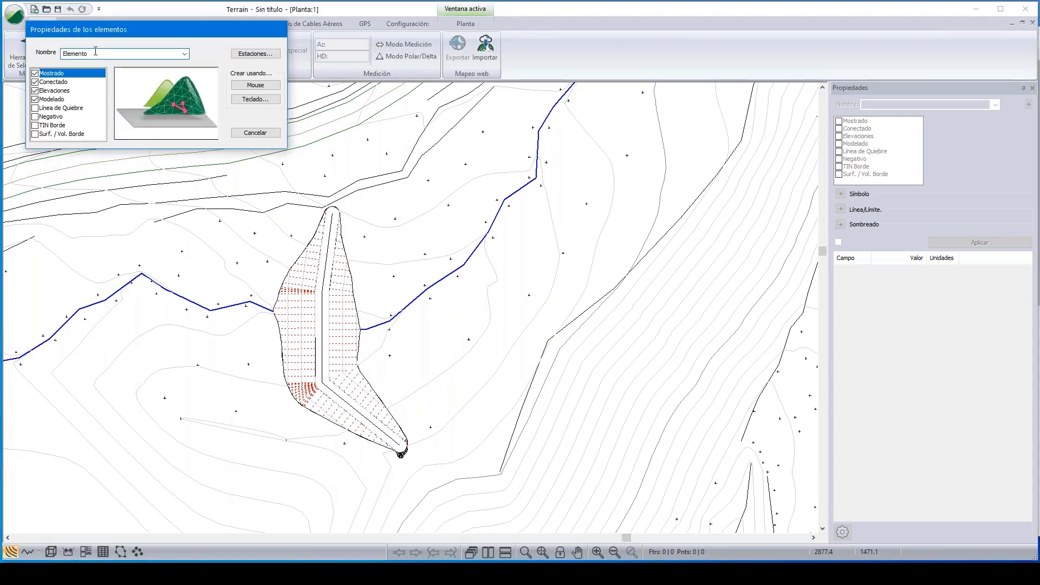
{"action": "key", "text": "BackSpace"}
{"action": "key", "text": "BackSpace"}
{"action": "key", "text": "BackSpace"}
{"action": "key", "text": "BackSpace"}
{"action": "key", "text": "BackSpace"}
{"action": "key", "text": "BackSpace"}
{"action": "key", "text": "BackSpace"}
{"action": "left_click", "coordinate": [265, 87]}
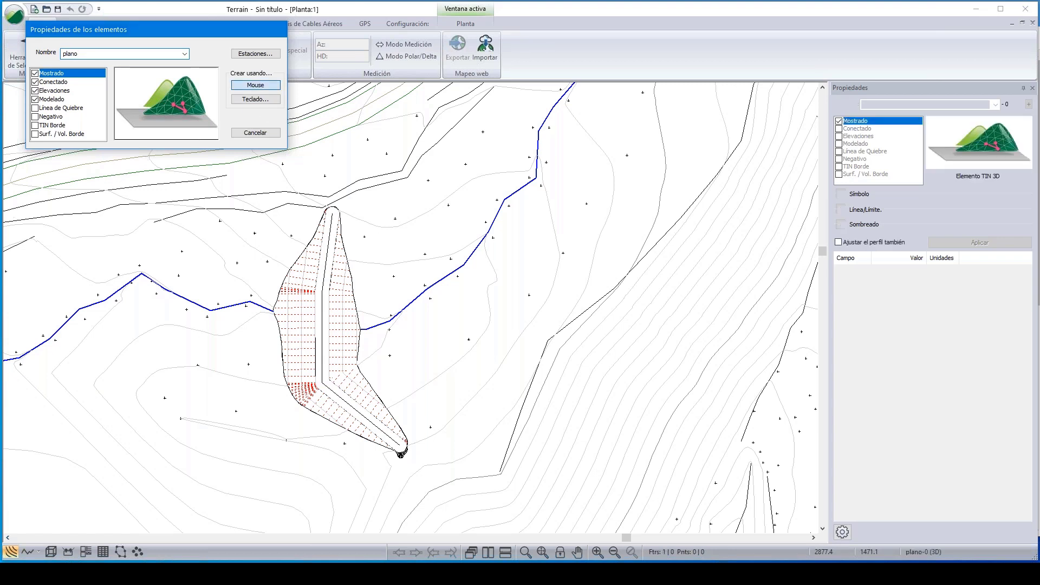
Set the plano element's default elevation to 1237.8
{"action": "type", "text": "1237.8"}
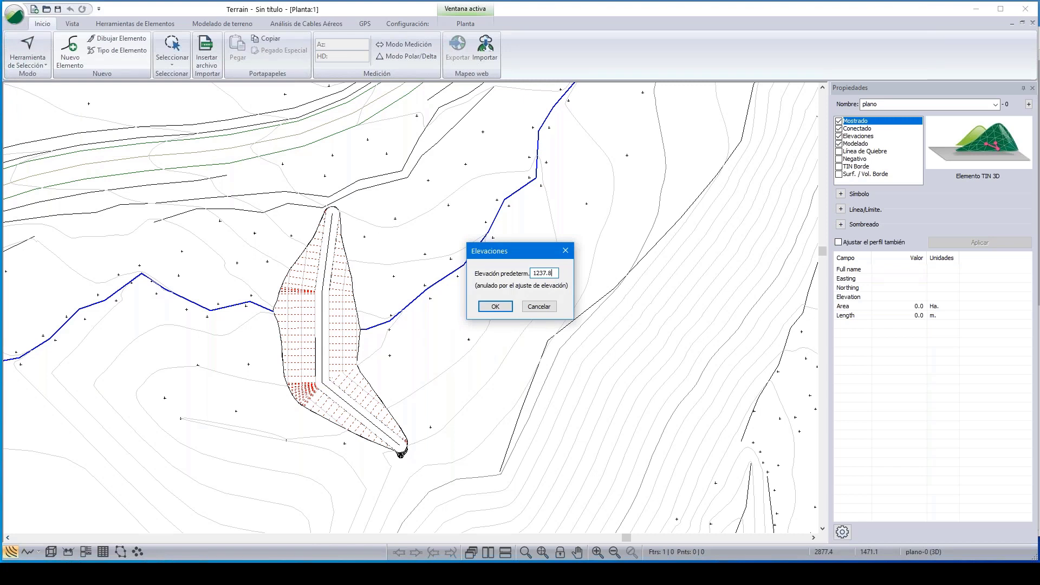
{"action": "type", "text": "0"}
{"action": "left_click", "coordinate": [511, 308]}
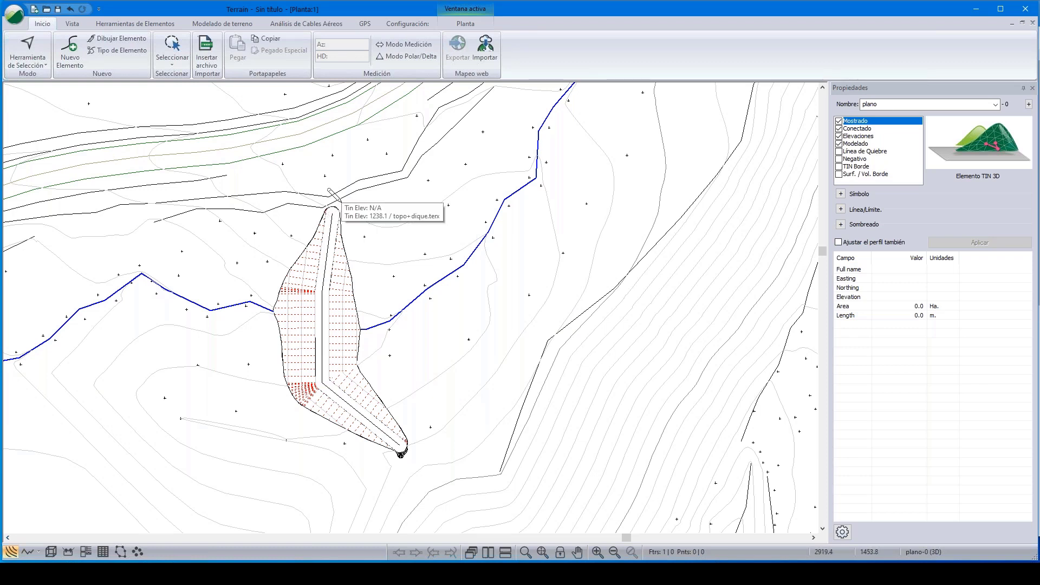
Trace the first side of plano from the dam's northern end along its crest line to the southern end
{"action": "left_click", "coordinate": [340, 202]}
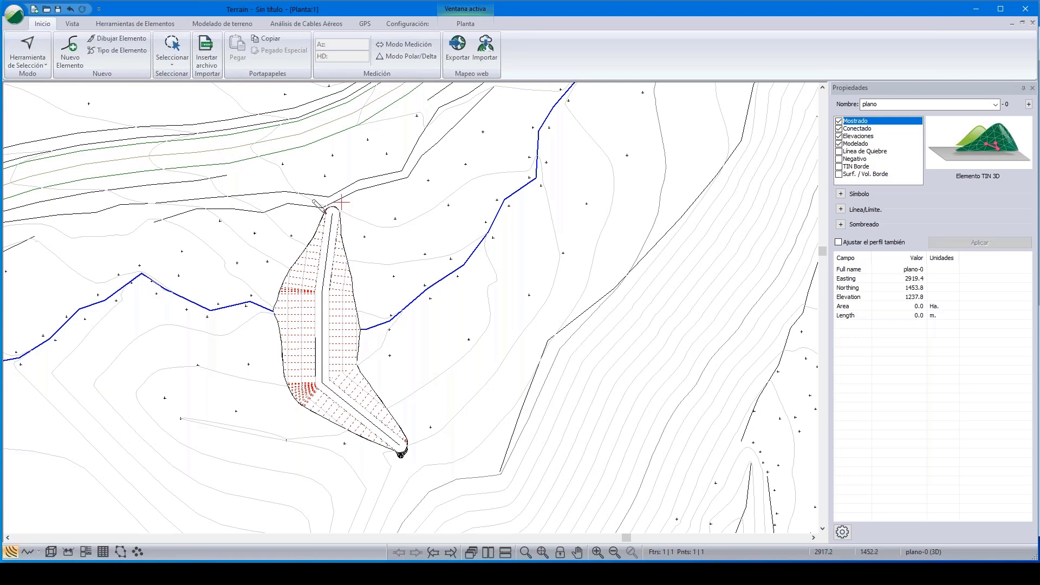
{"action": "left_click", "coordinate": [325, 249]}
{"action": "left_click", "coordinate": [342, 202]}
{"action": "left_click", "coordinate": [333, 210]}
{"action": "left_click", "coordinate": [322, 382]}
{"action": "left_click", "coordinate": [403, 448]}
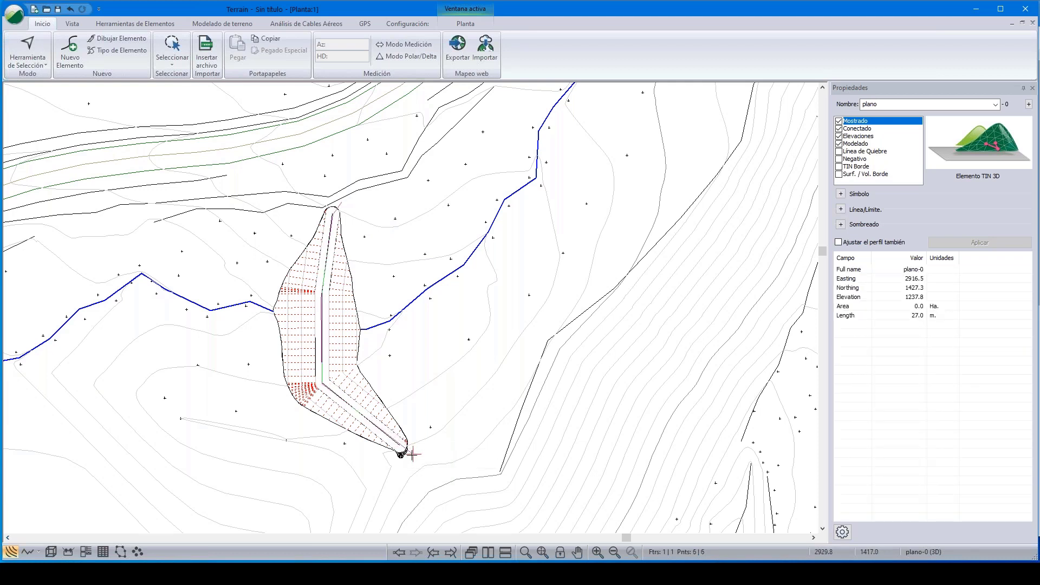
Continue plano around the basin east of the dam, close it at its northern starting point and finish drawing
{"action": "left_click", "coordinate": [415, 456]}
{"action": "left_click", "coordinate": [524, 376]}
{"action": "left_click", "coordinate": [521, 369]}
{"action": "left_click", "coordinate": [569, 274]}
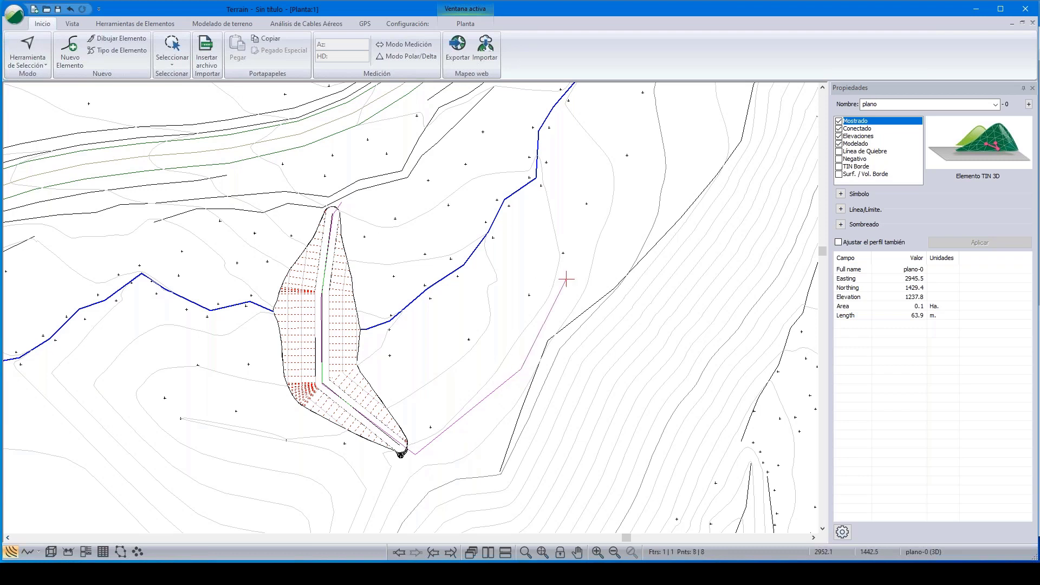
{"action": "left_click", "coordinate": [576, 253]}
{"action": "left_click", "coordinate": [547, 144]}
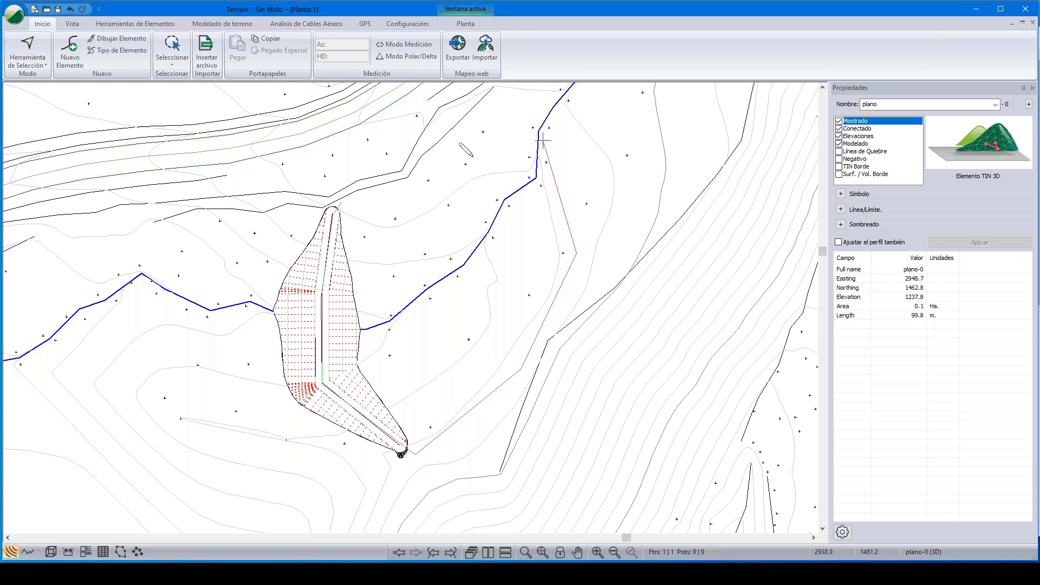
{"action": "left_click", "coordinate": [448, 167]}
{"action": "left_click_drag", "start_coordinate": [442, 174], "coordinate": [341, 202]}
{"action": "left_click", "coordinate": [385, 193]}
{"action": "right_click", "coordinate": [403, 212]}
{"action": "left_click", "coordinate": [458, 219]}
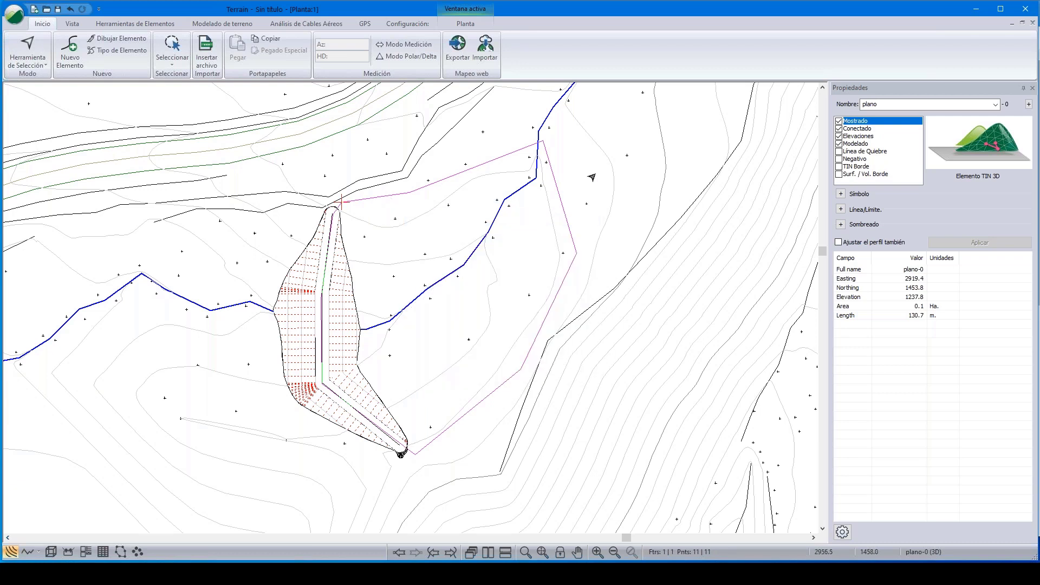
Make the closed plano element a TIN border (TIN Borde) and apply the property
{"action": "scroll", "coordinate": [587, 183], "scroll_direction": "down", "scroll_amount": 1}
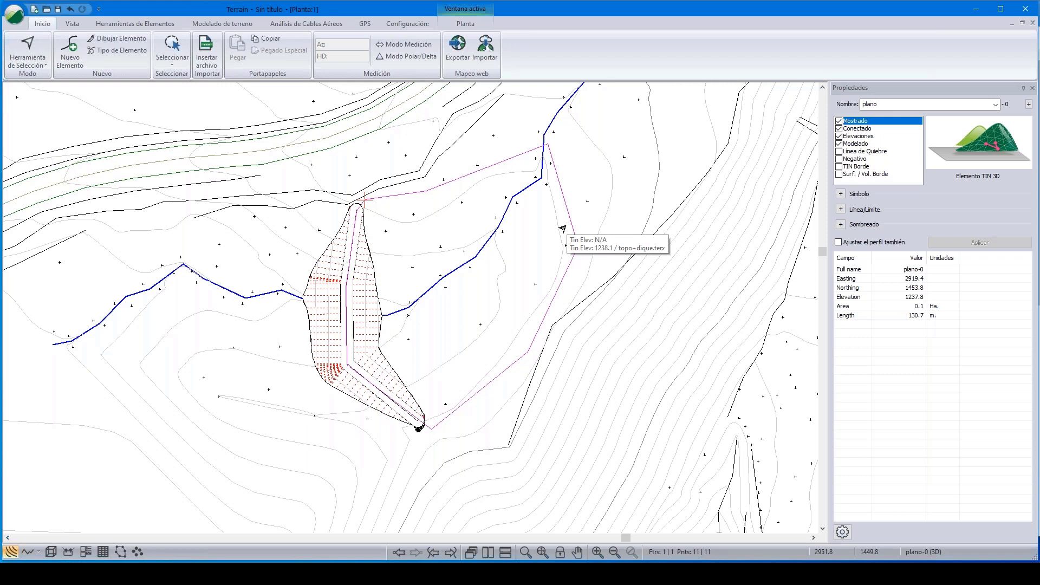
{"action": "left_click", "coordinate": [839, 167]}
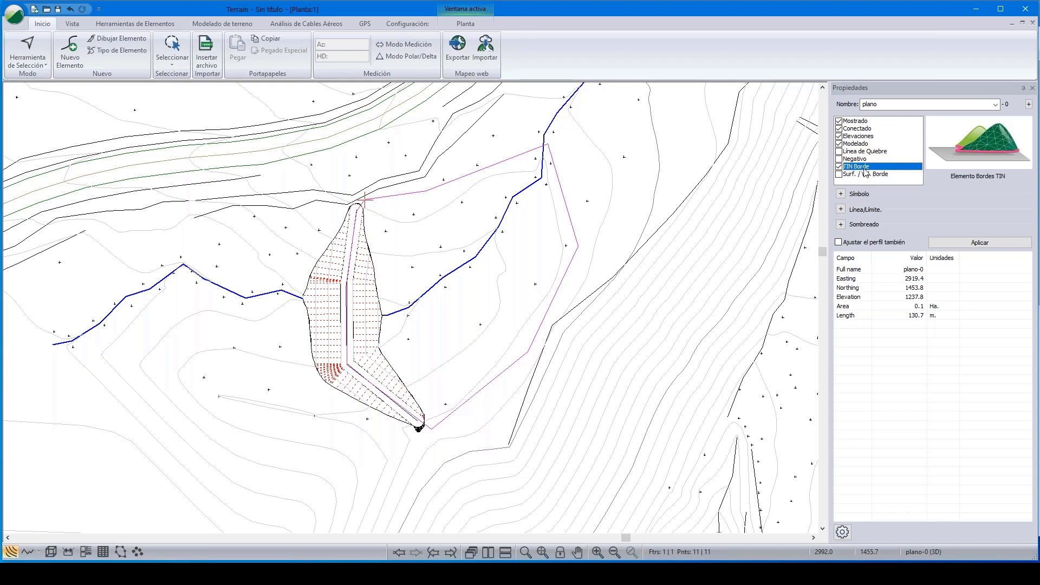
{"action": "left_click", "coordinate": [954, 244]}
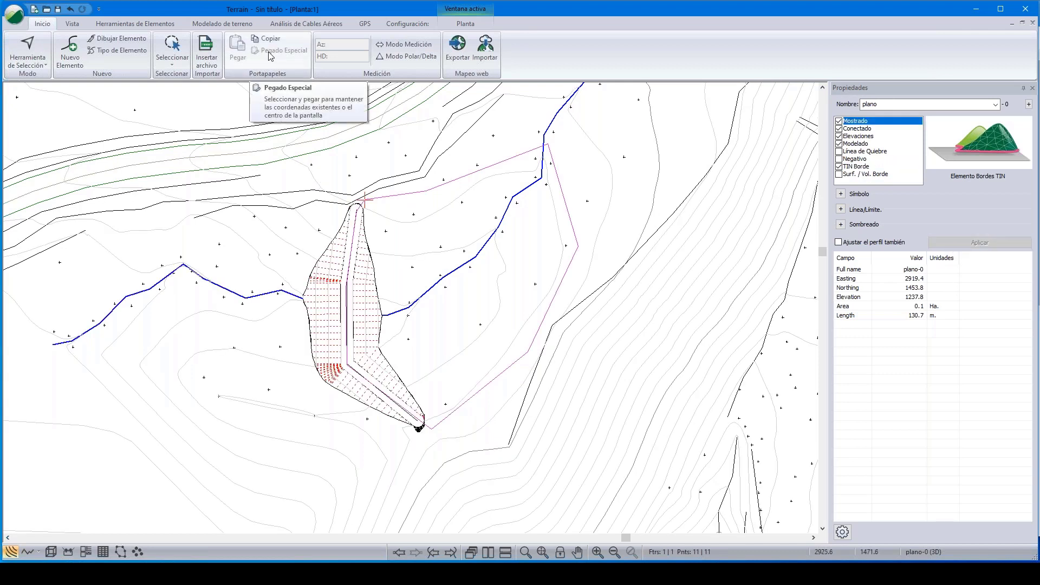
Generate the TIN for the plano surface with major and minor contours turned off, and show it in 3D
{"action": "left_click", "coordinate": [205, 24]}
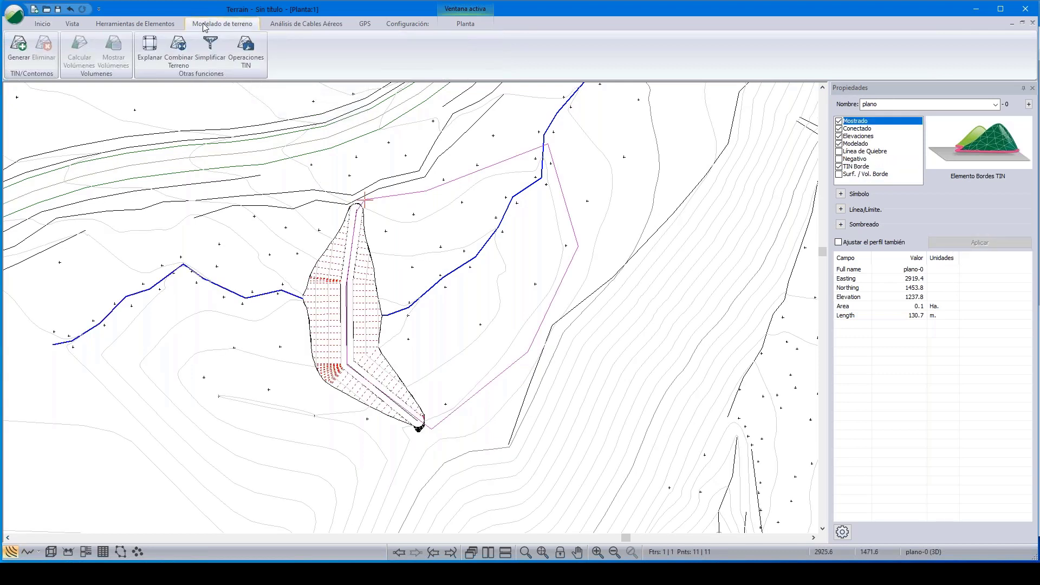
{"action": "left_click", "coordinate": [19, 44]}
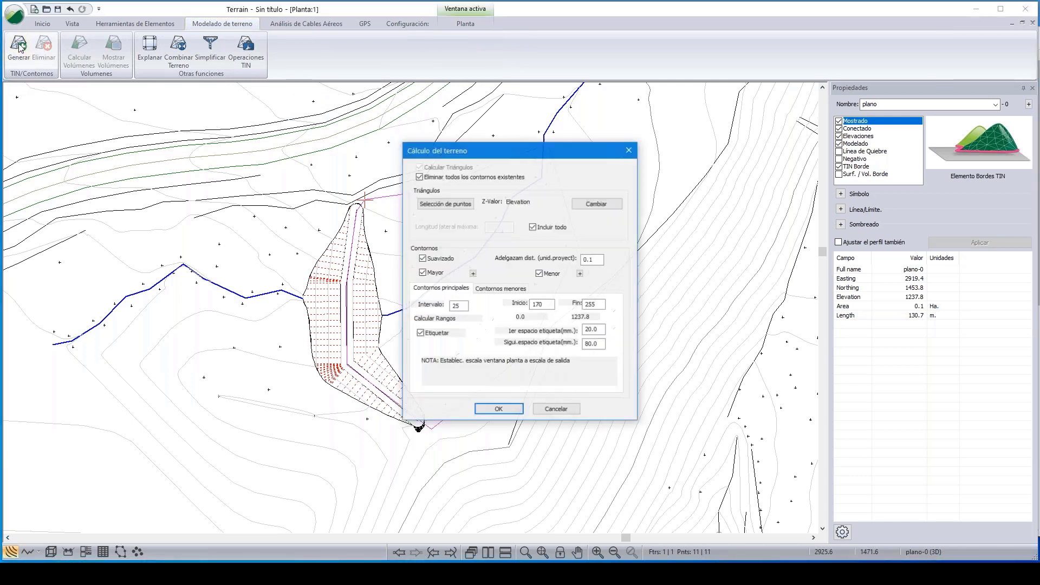
{"action": "left_click", "coordinate": [423, 273]}
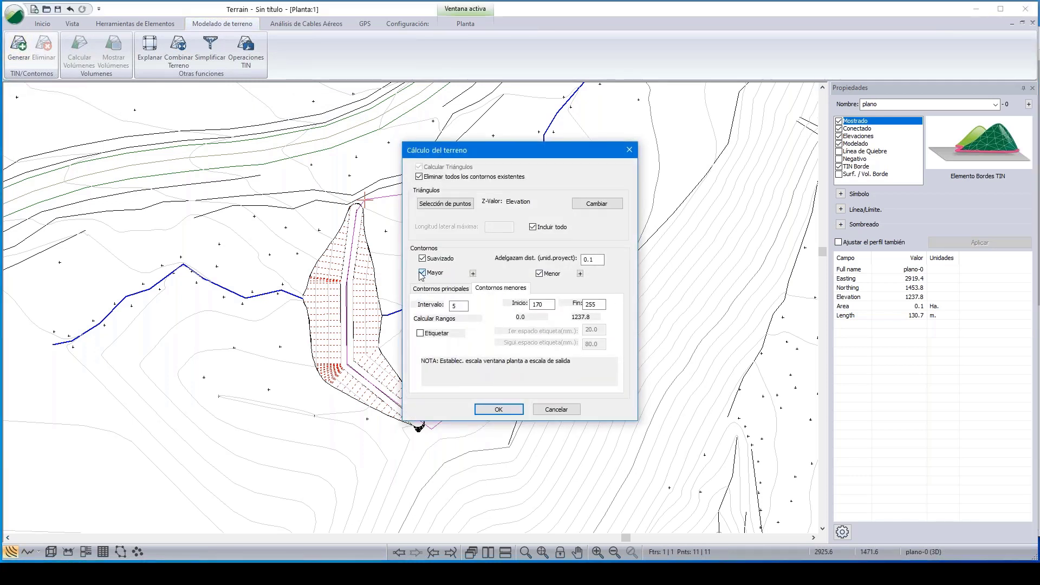
{"action": "left_click", "coordinate": [540, 274]}
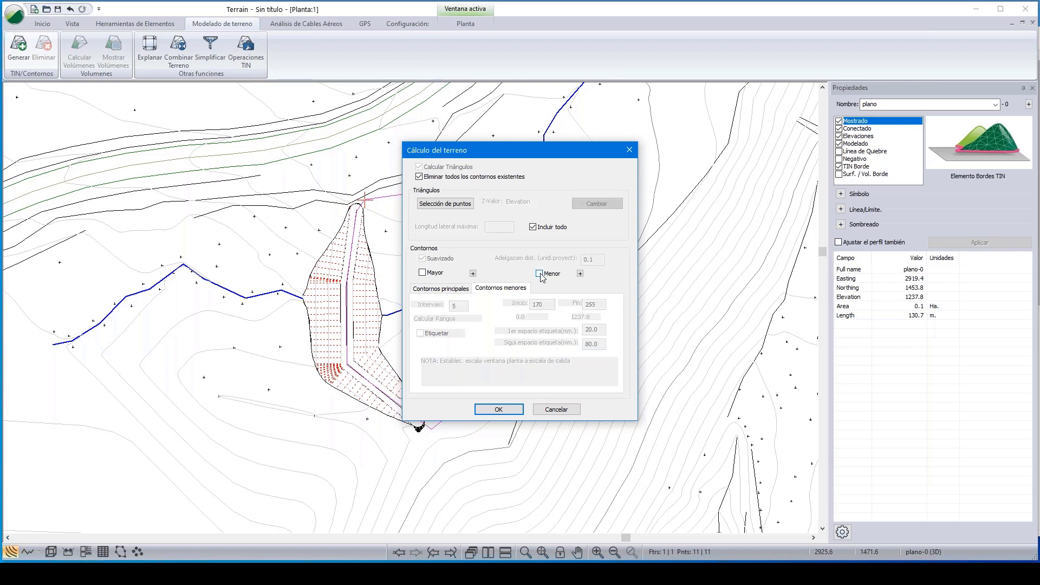
{"action": "left_click", "coordinate": [489, 411]}
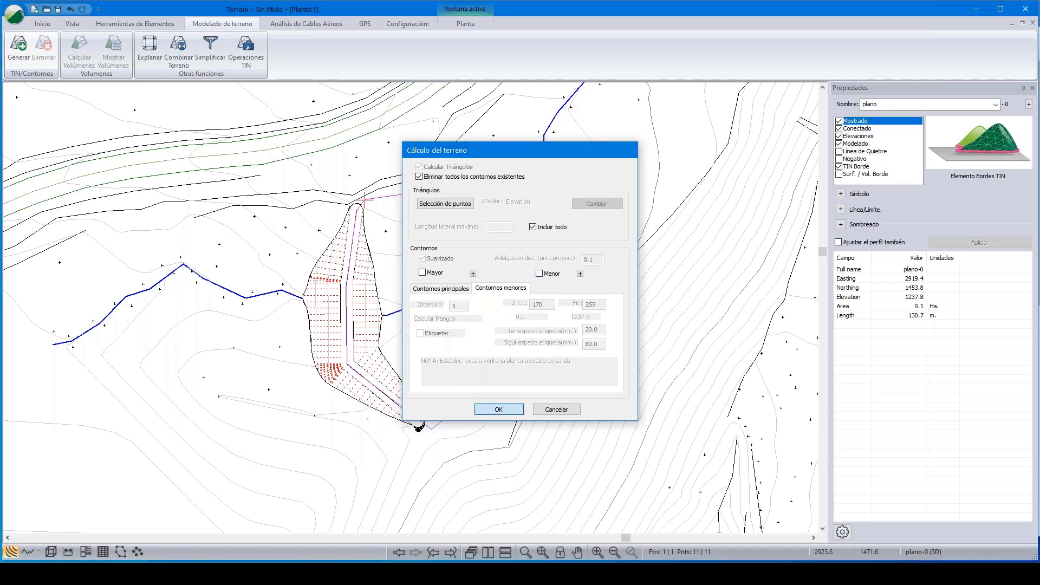
{"action": "left_click", "coordinate": [51, 552]}
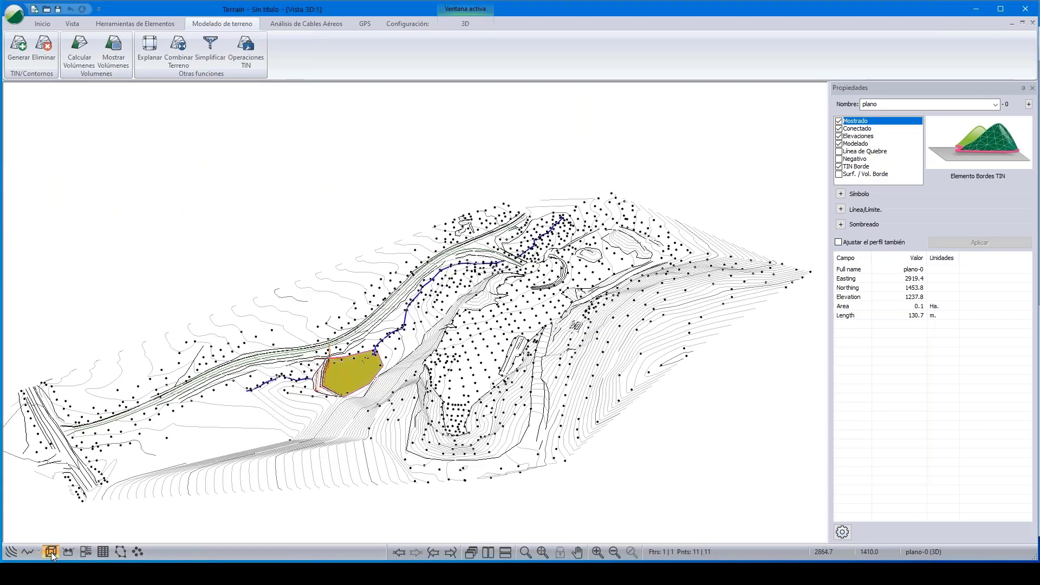
{"action": "scroll", "coordinate": [374, 406], "scroll_direction": "up", "scroll_amount": 3}
{"action": "scroll", "coordinate": [339, 362], "scroll_direction": "up", "scroll_amount": 2}
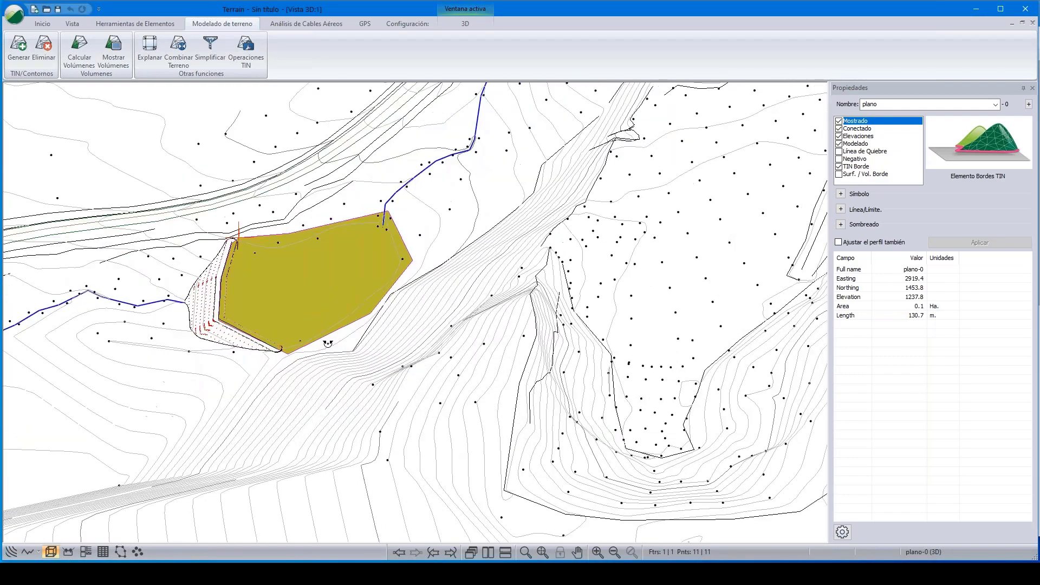
{"action": "scroll", "coordinate": [330, 343], "scroll_direction": "up", "scroll_amount": 1}
{"action": "left_click_drag", "start_coordinate": [328, 342], "coordinate": [355, 353]}
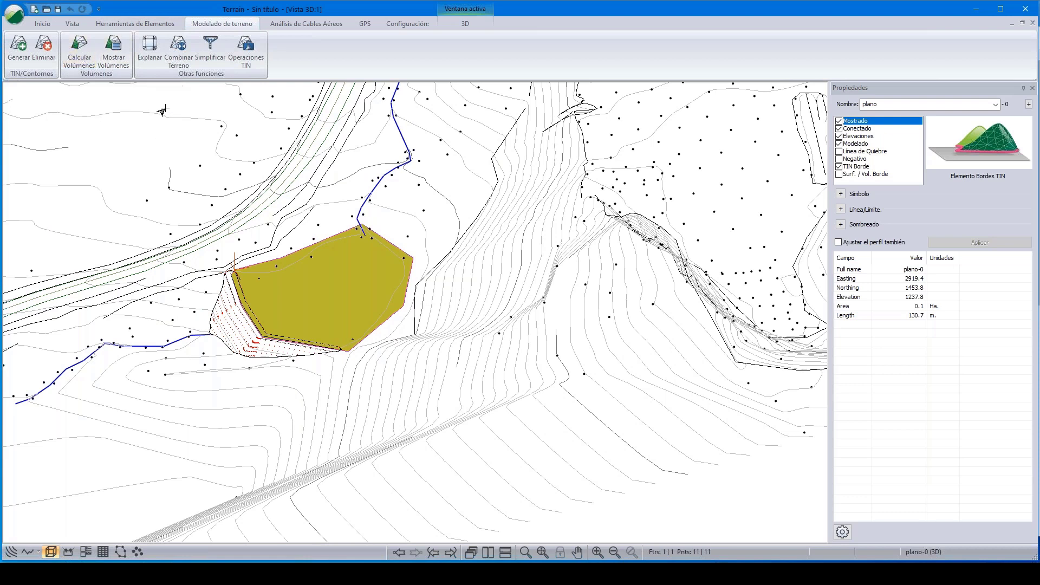
Calculate volumes between the plane and topo+dique.terx with surface intersection elements enabled, and make surface B the Original in the report
{"action": "left_click", "coordinate": [76, 43]}
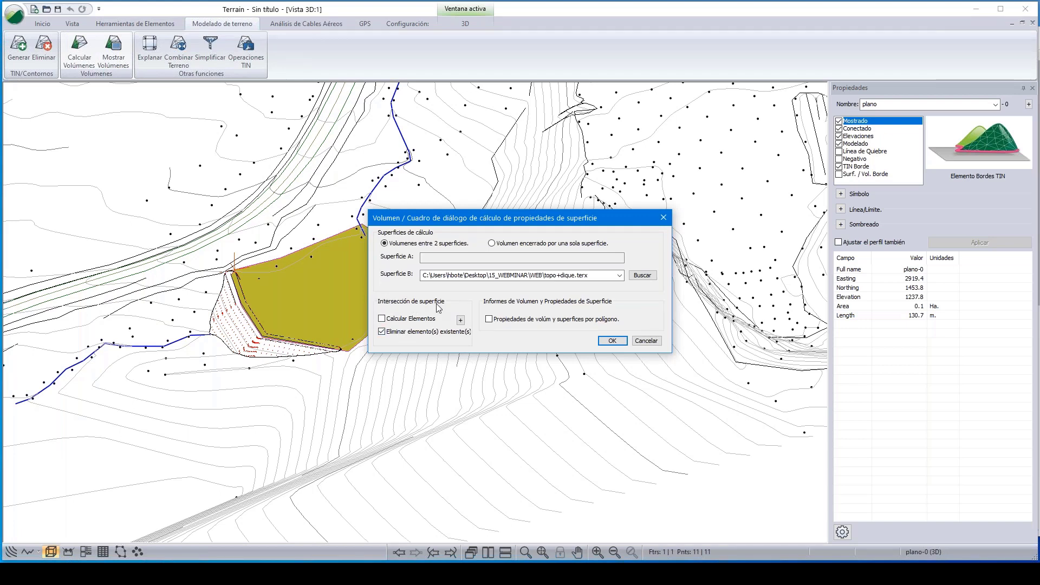
{"action": "left_click", "coordinate": [383, 319]}
{"action": "left_click", "coordinate": [610, 341]}
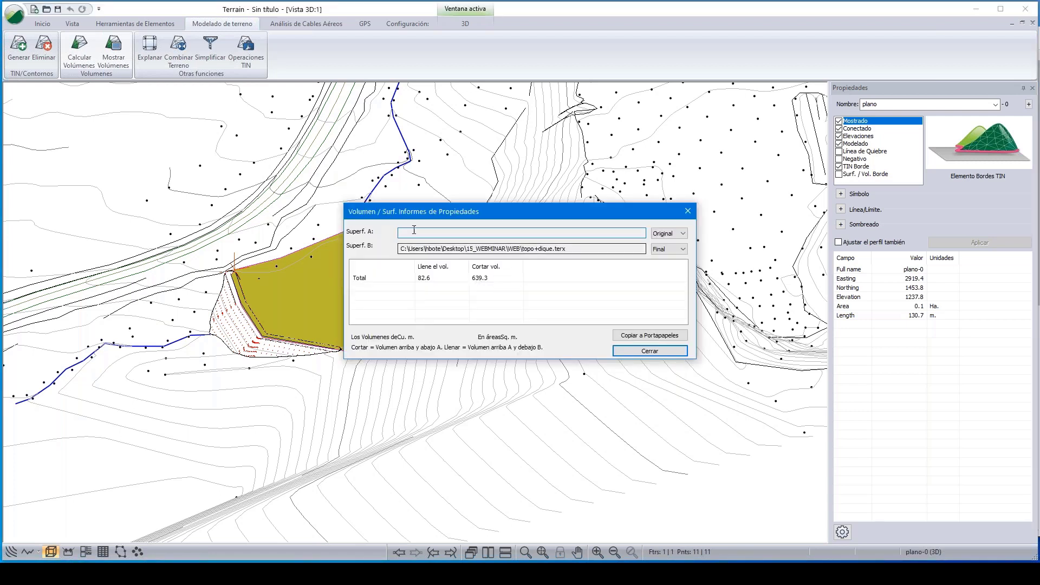
{"action": "left_click", "coordinate": [683, 249]}
{"action": "left_click", "coordinate": [676, 260]}
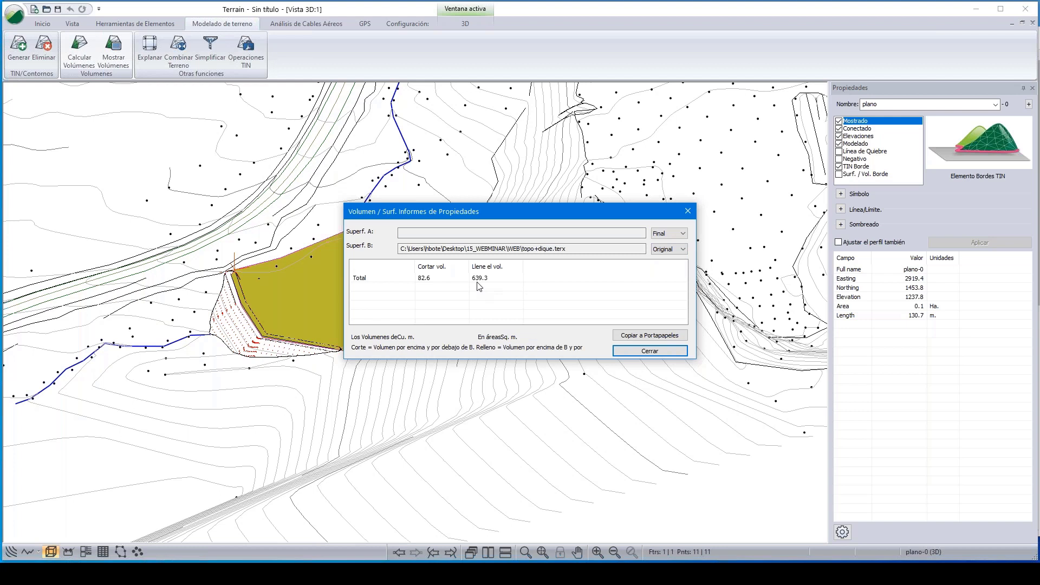
{"action": "left_click", "coordinate": [665, 357]}
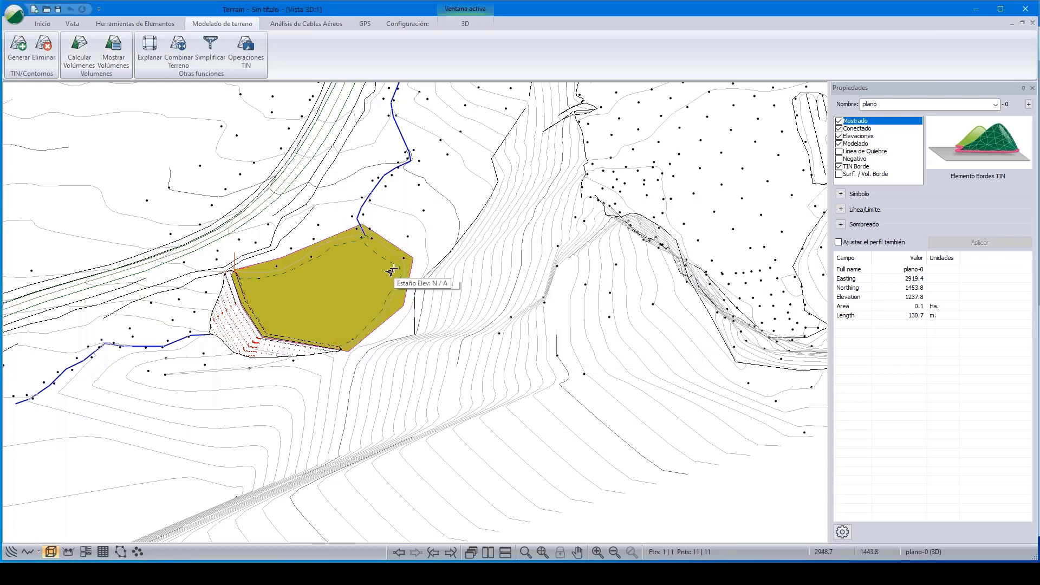
Examine the dashed intersection line between the water plane and the terrain in 3D and plan views
{"action": "scroll", "coordinate": [392, 271], "scroll_direction": "up", "scroll_amount": 2}
{"action": "scroll", "coordinate": [391, 271], "scroll_direction": "up", "scroll_amount": 1}
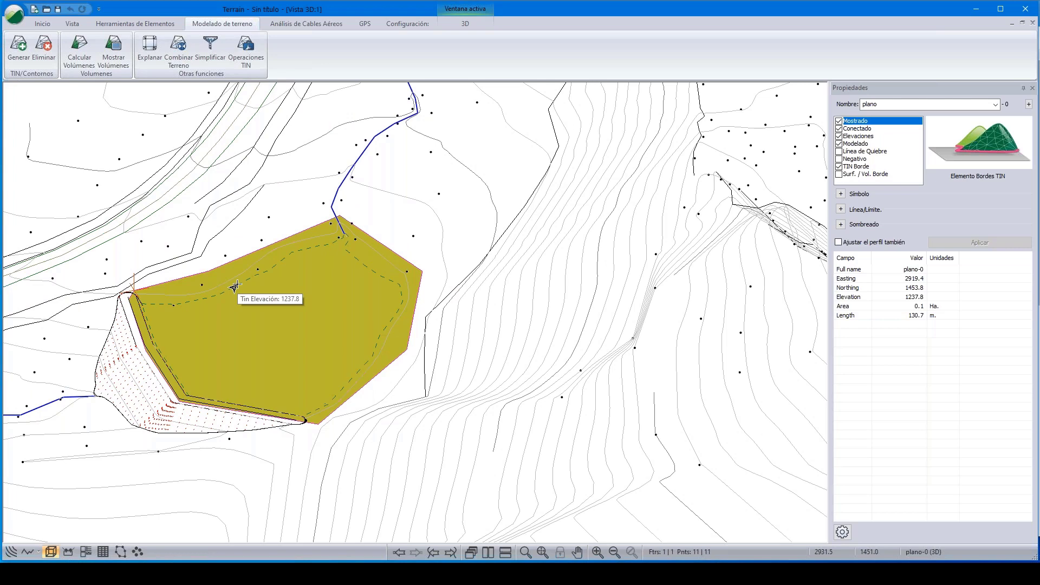
{"action": "left_click", "coordinate": [7, 555]}
{"action": "scroll", "coordinate": [419, 302], "scroll_direction": "up", "scroll_amount": 3}
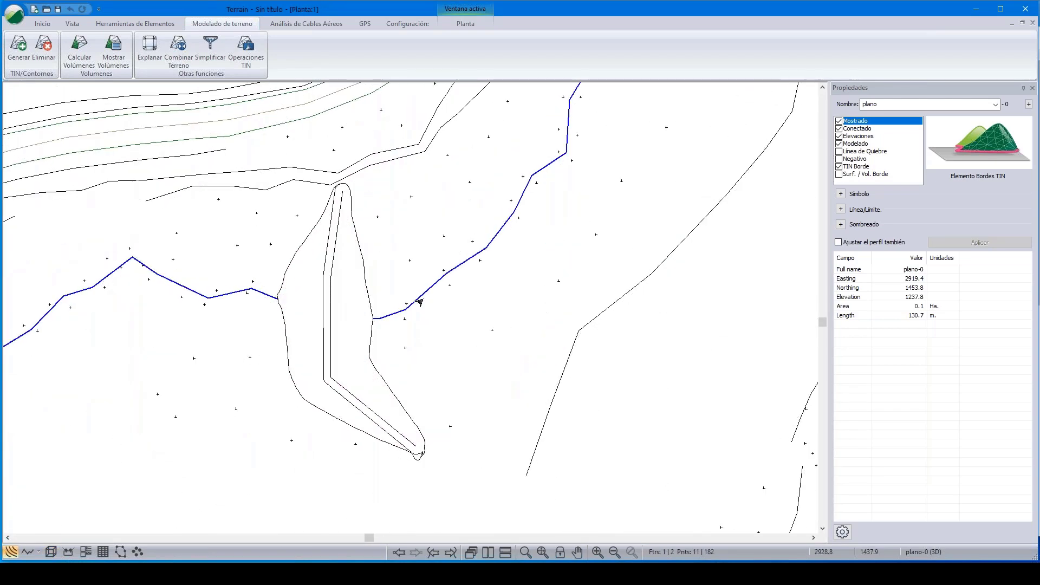
{"action": "middle_click_drag", "start_coordinate": [519, 290], "coordinate": [501, 328]}
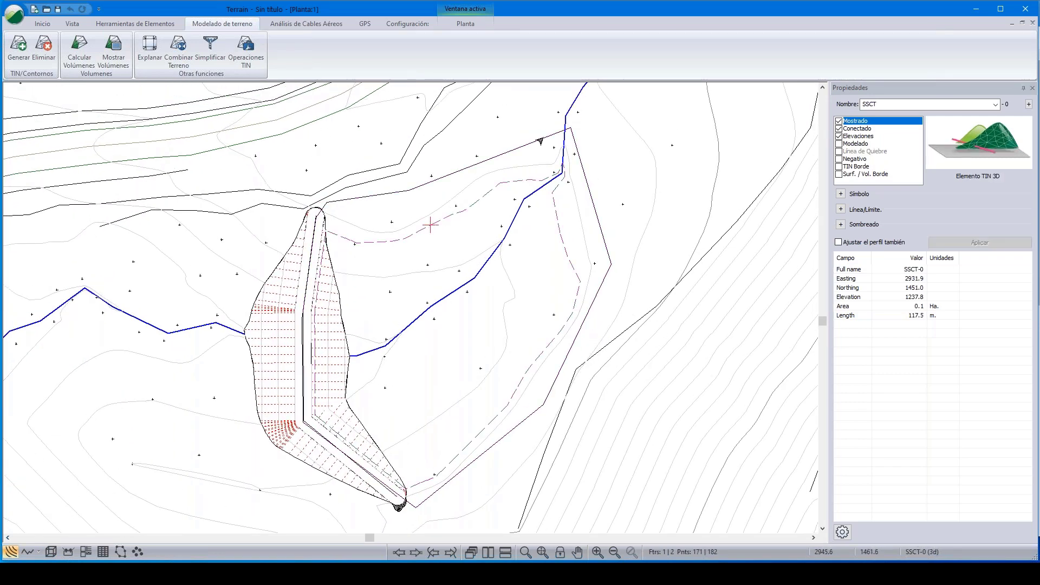
{"action": "mouse_move", "coordinate": [429, 226]}
{"action": "mouse_move", "coordinate": [631, 267]}
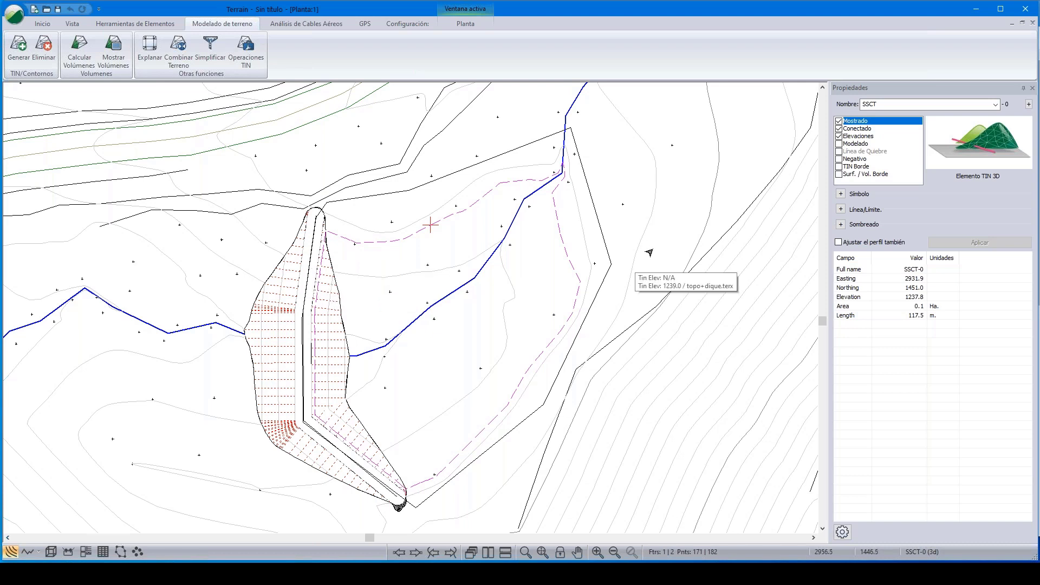
Rename the intersection element SSCT to agua, make it modelled and a TIN border (TIN Borde), and apply the properties
{"action": "left_click", "coordinate": [459, 215]}
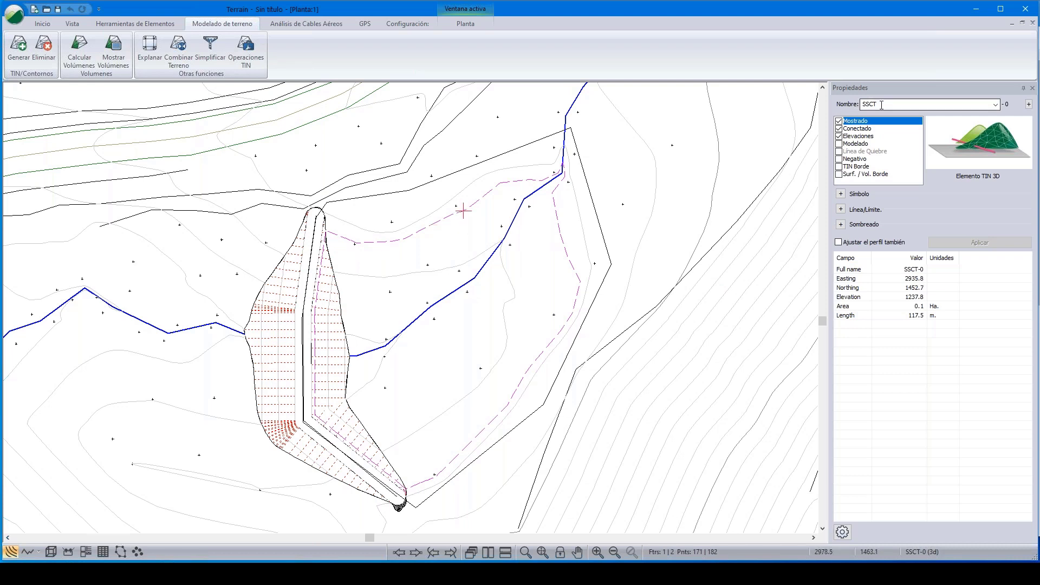
{"action": "type", "text": "agua"}
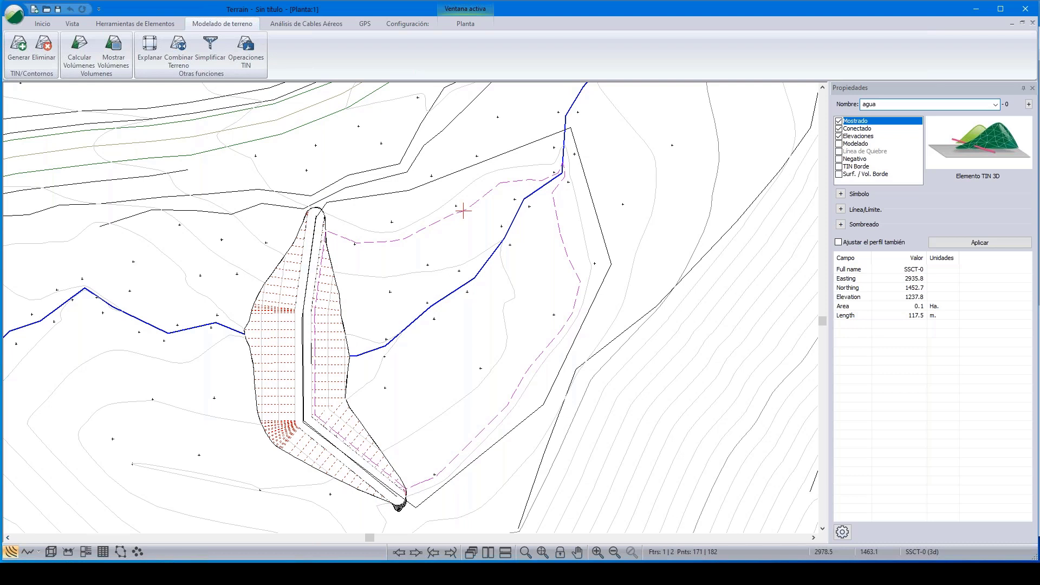
{"action": "left_click", "coordinate": [839, 144]}
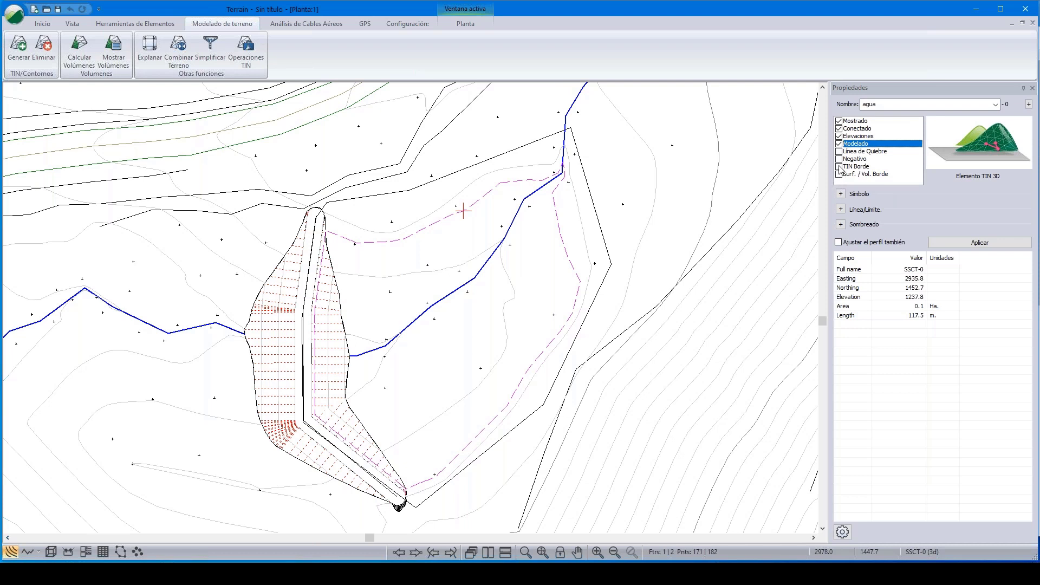
{"action": "left_click", "coordinate": [840, 167]}
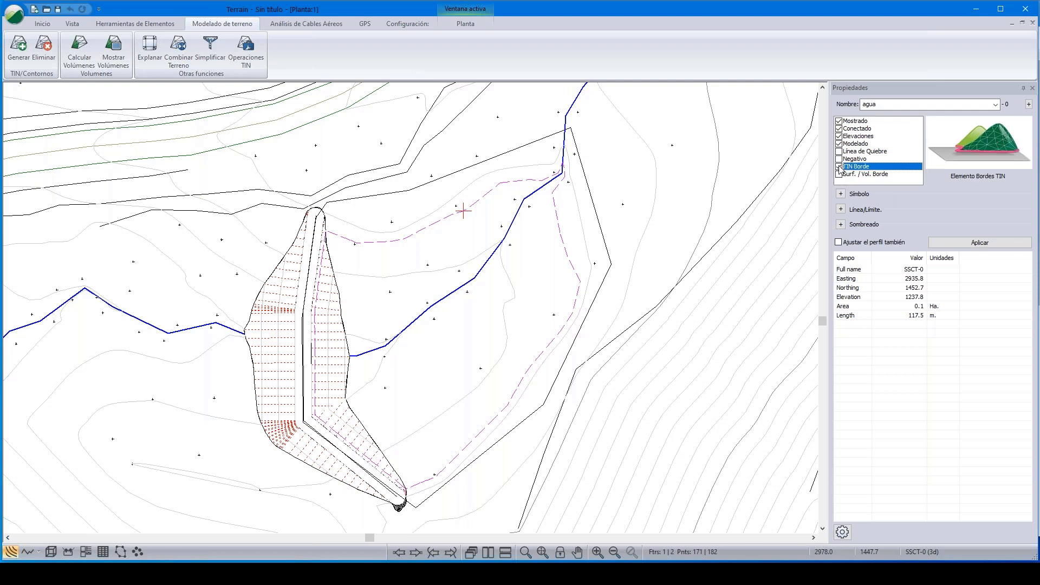
{"action": "left_click", "coordinate": [938, 245]}
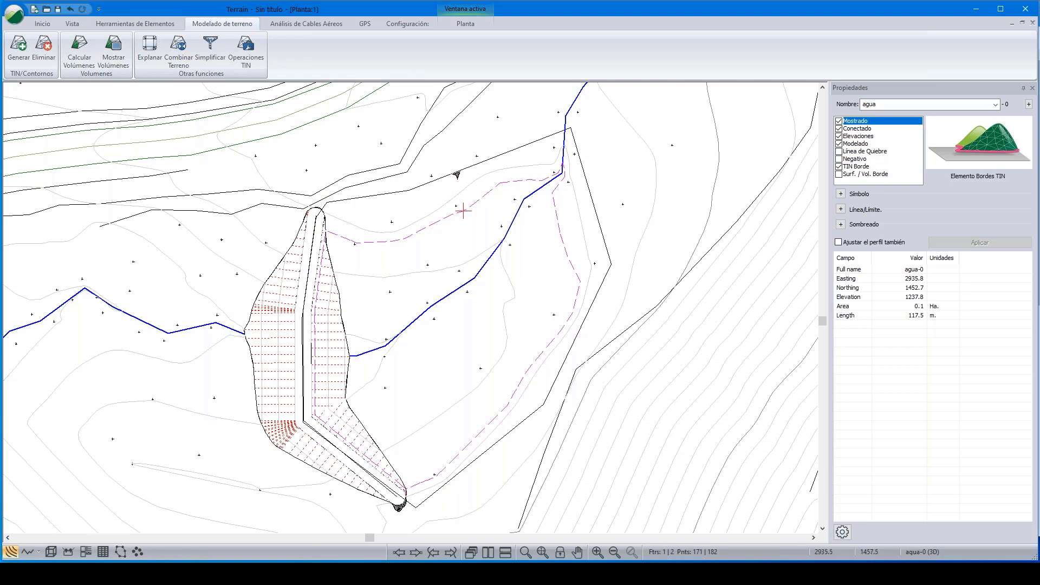
Delete the outer plano polygon, accepting the removal of the existing terrain triangles
{"action": "left_click", "coordinate": [457, 173]}
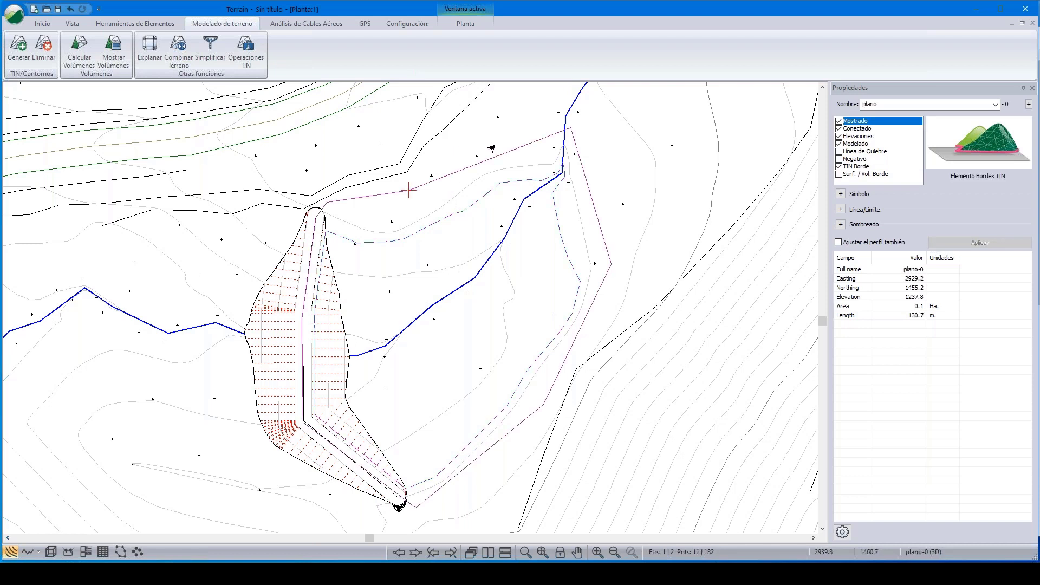
{"action": "key", "text": "ctrl+t"}
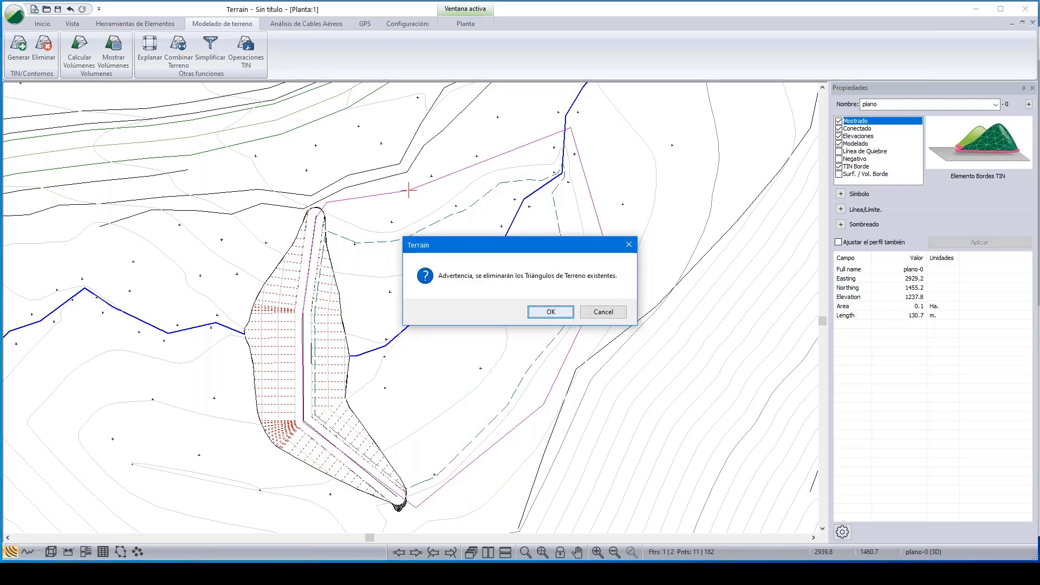
{"action": "key", "text": "Return"}
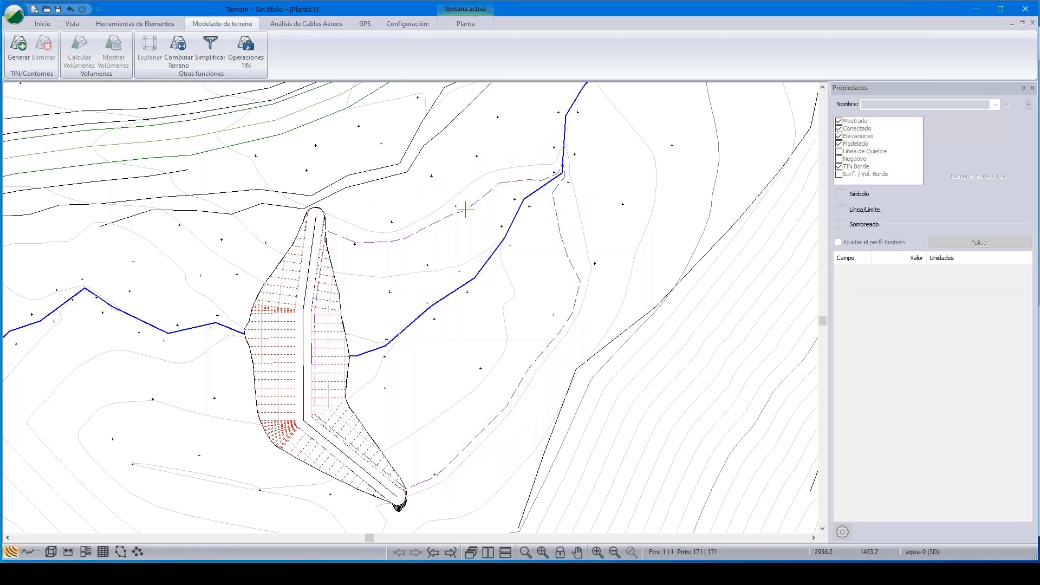
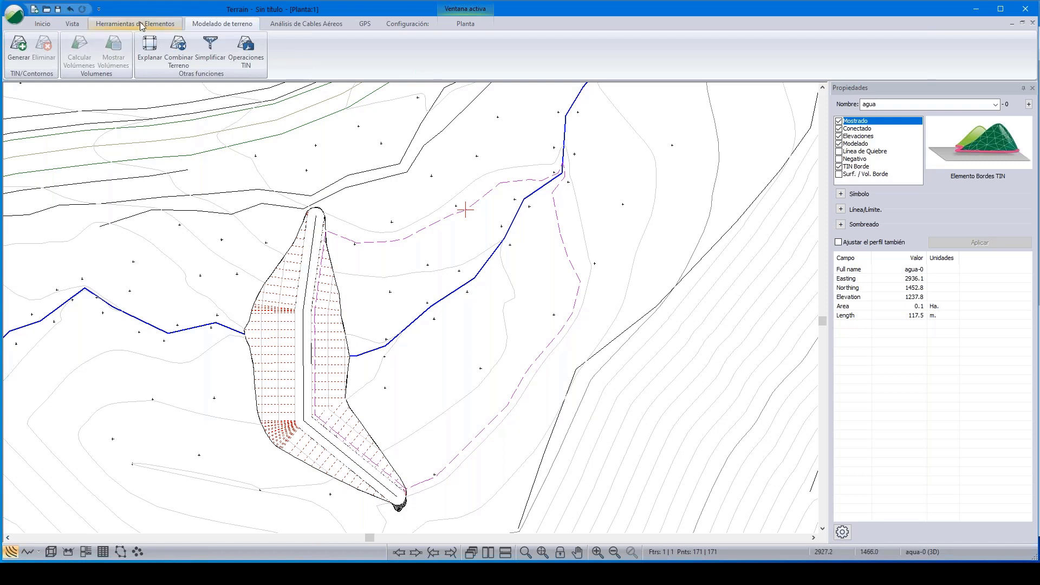
Generate a TIN bounded by the agua element without major or minor contours, and show it in 3D
{"action": "left_click", "coordinate": [19, 44]}
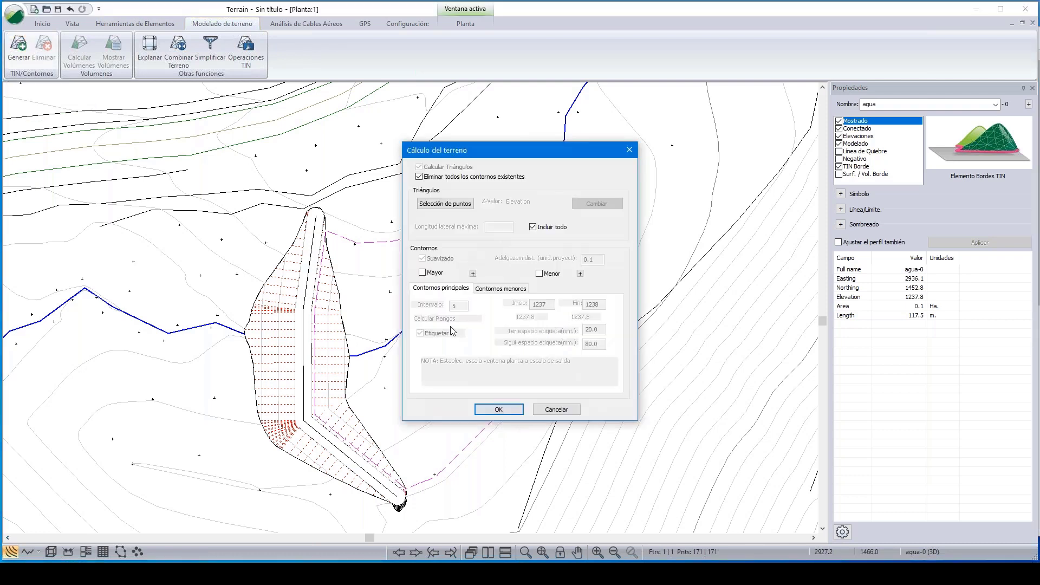
{"action": "left_click", "coordinate": [497, 410]}
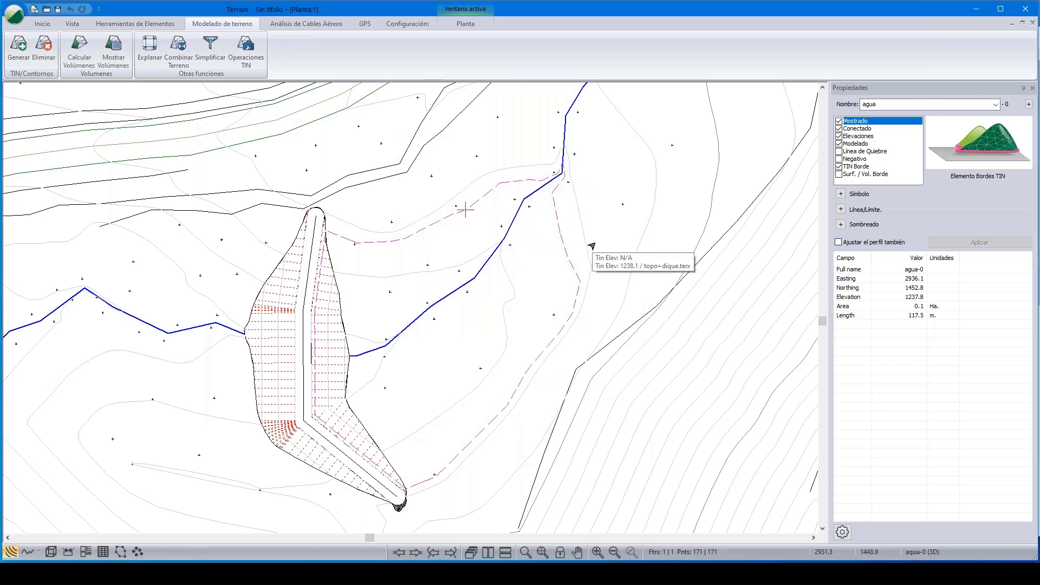
{"action": "left_click", "coordinate": [51, 553]}
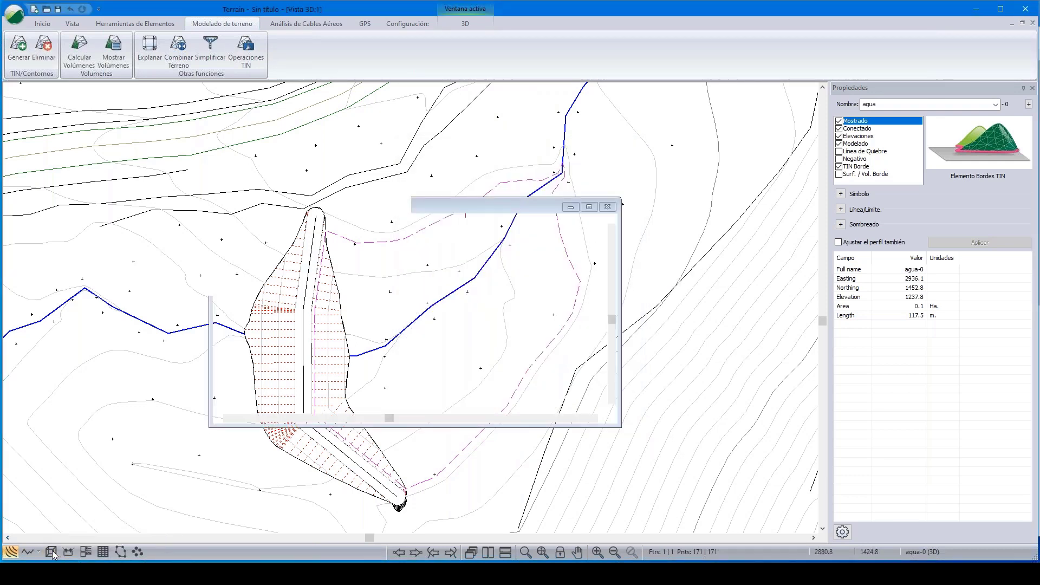
{"action": "scroll", "coordinate": [272, 311], "scroll_direction": "up", "scroll_amount": 4}
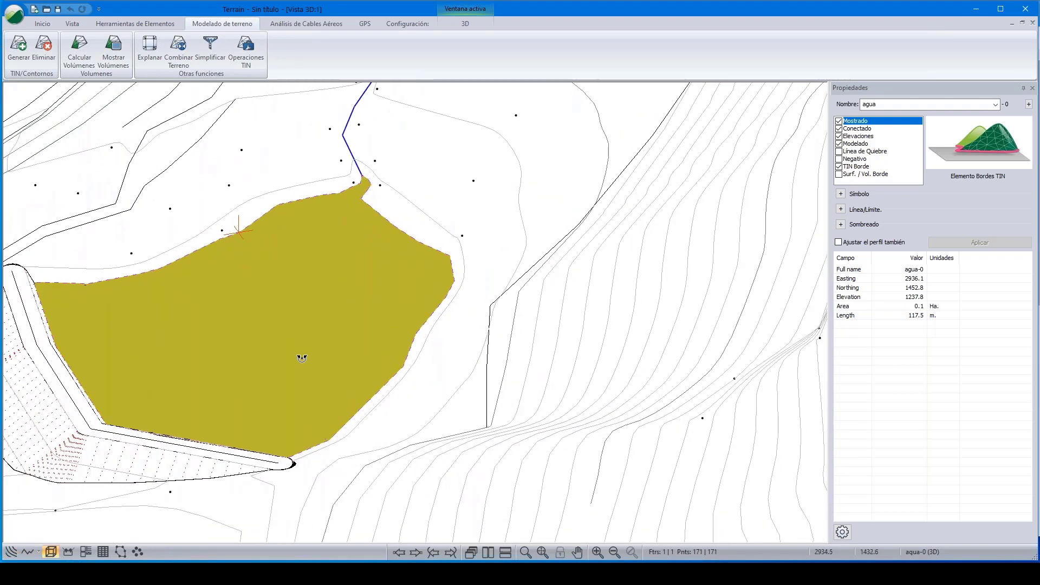
{"action": "left_click_drag", "start_coordinate": [302, 356], "coordinate": [264, 362]}
{"action": "scroll", "coordinate": [220, 282], "scroll_direction": "down", "scroll_amount": 1}
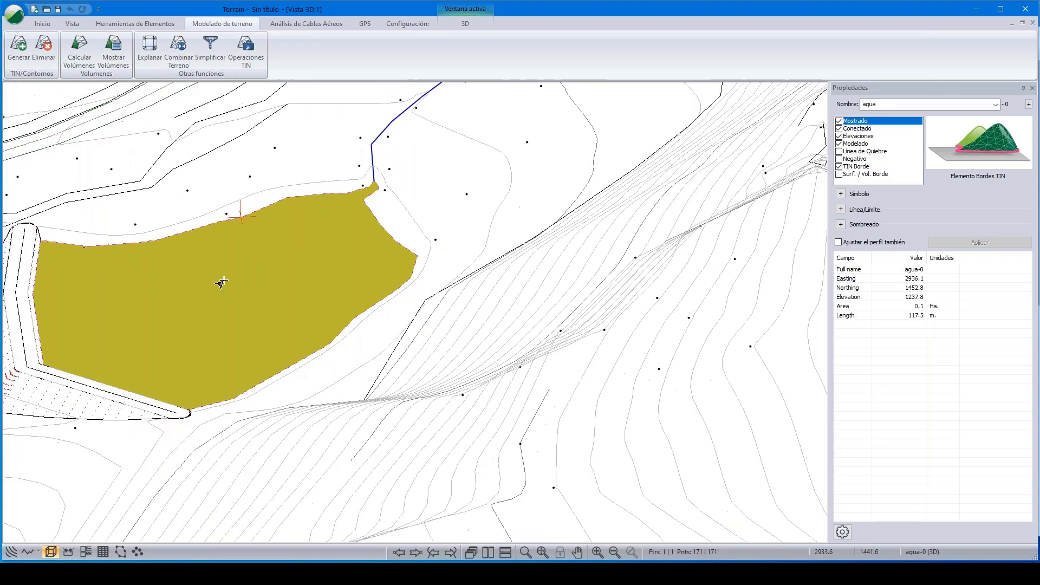
{"action": "left_click_drag", "start_coordinate": [222, 282], "coordinate": [179, 293]}
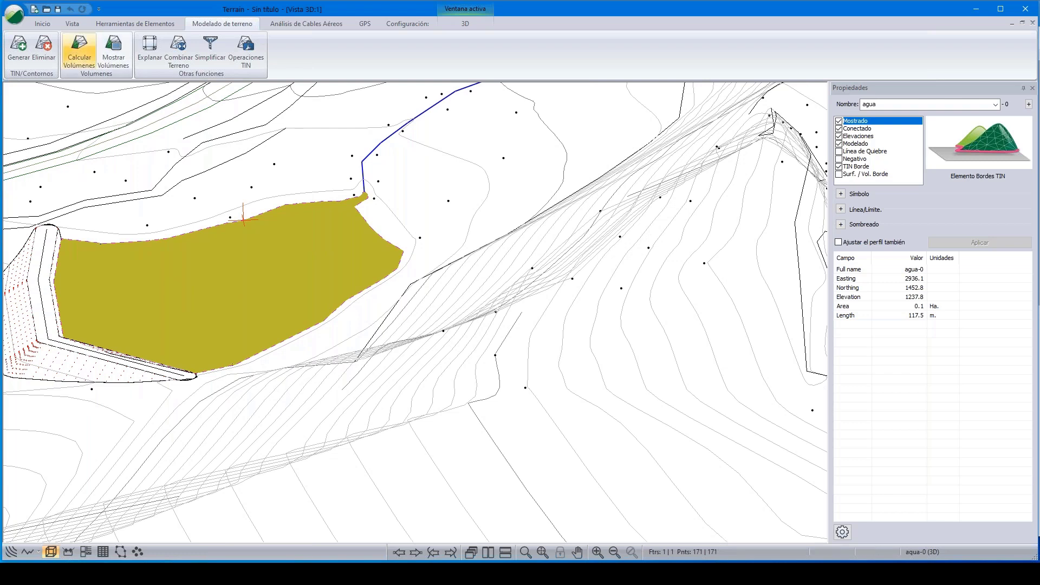
Save the terrain model in the WEB folder as a new Softree-Terrain file named agua
{"action": "left_click", "coordinate": [19, 15]}
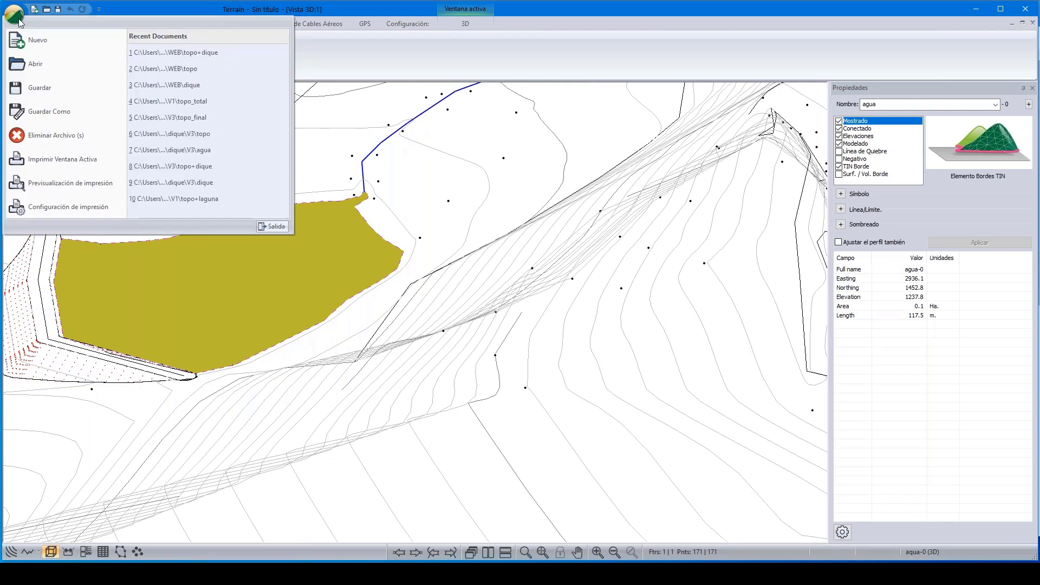
{"action": "left_click", "coordinate": [48, 113]}
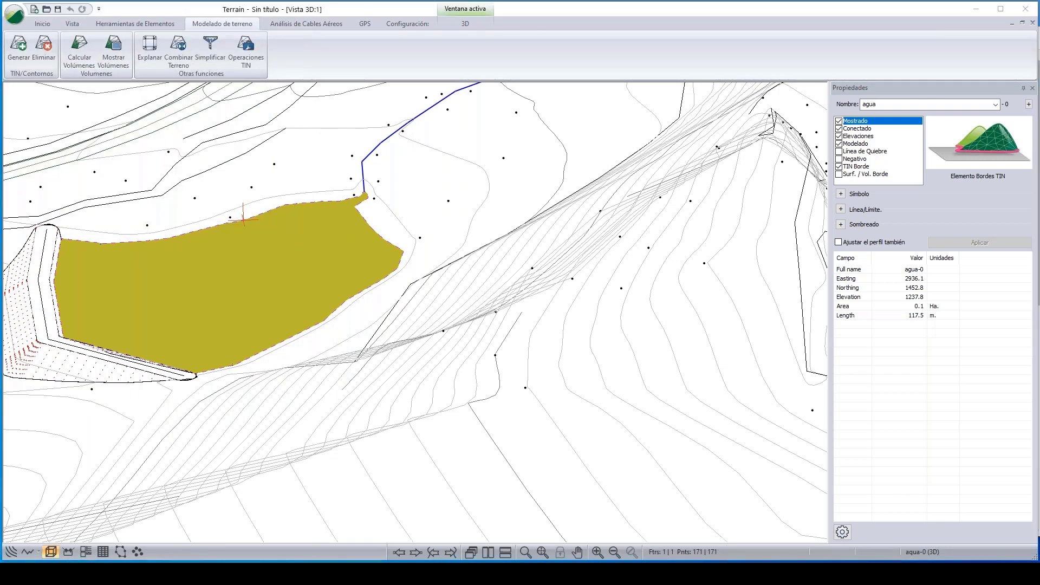
{"action": "type", "text": "agua"}
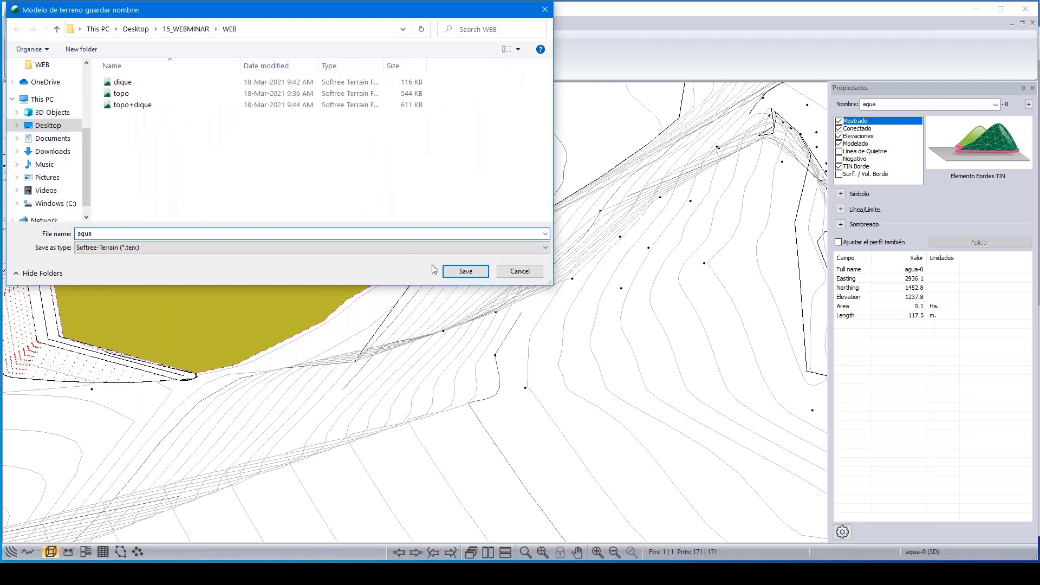
{"action": "left_click", "coordinate": [466, 271]}
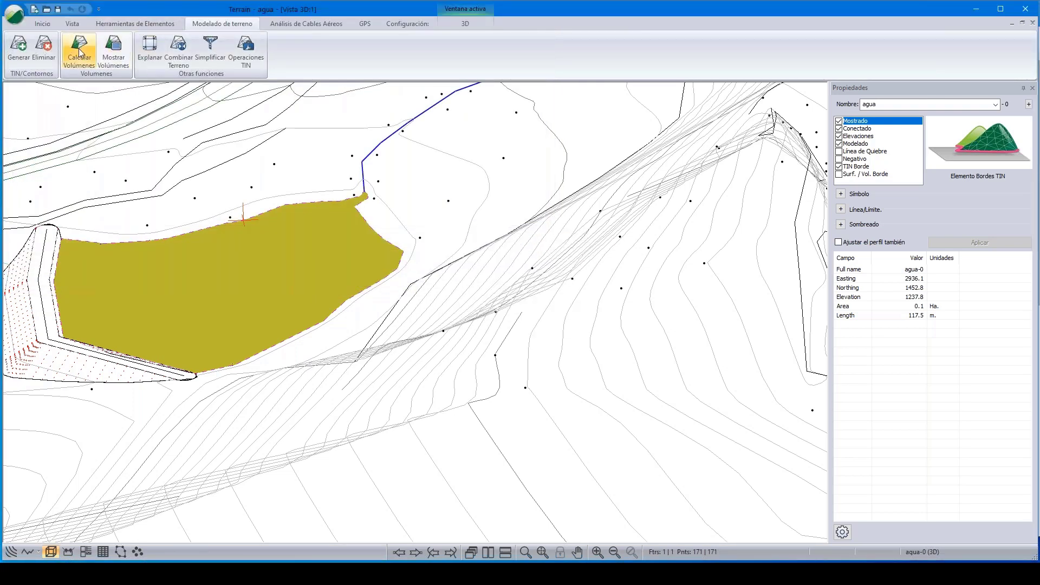
Open the volume calculation between the surfaces agua.terx and topo+dique.terx
{"action": "left_click", "coordinate": [80, 44]}
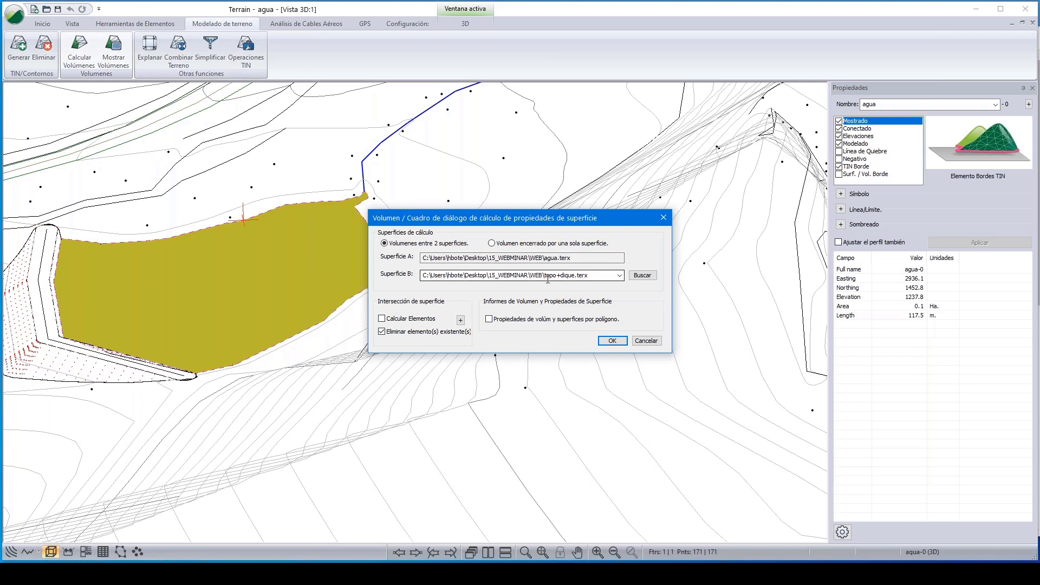
Calculate the volume between the surfaces agua.terx and topo+dique.terx, review the report and close it
{"action": "left_click", "coordinate": [612, 340]}
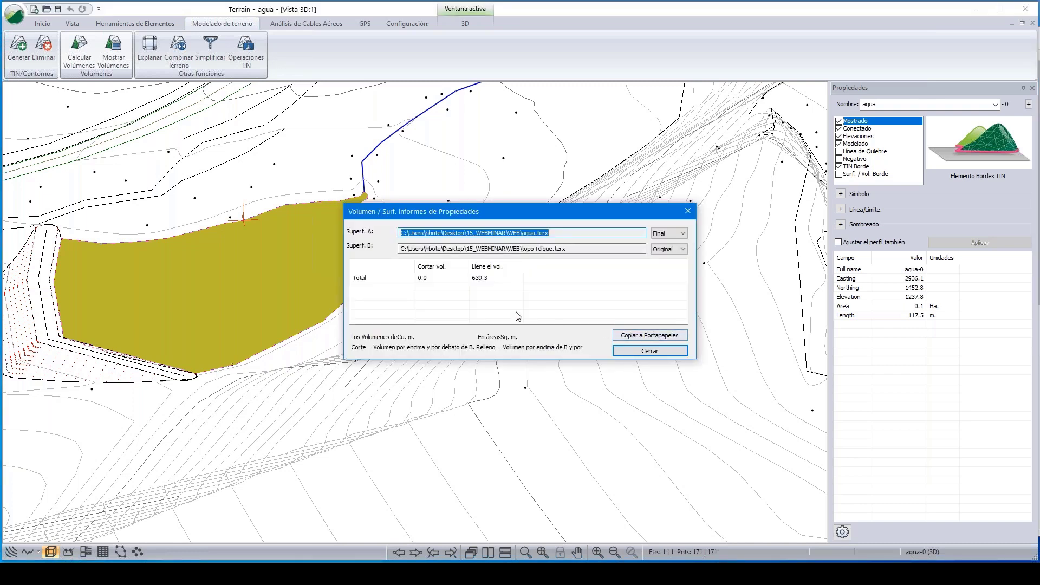
{"action": "left_click_drag", "start_coordinate": [569, 213], "coordinate": [562, 106]}
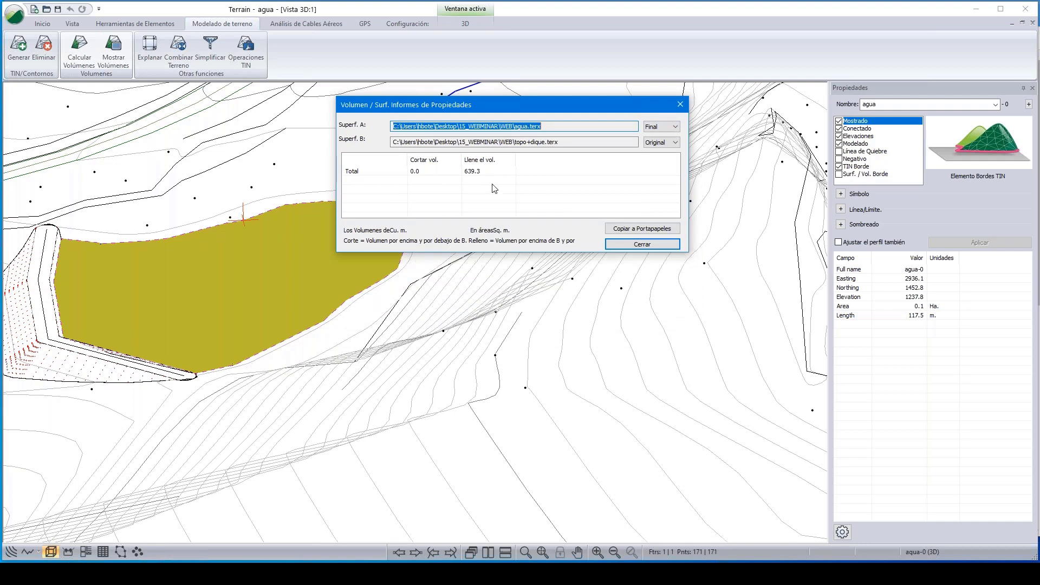
{"action": "left_click", "coordinate": [640, 246]}
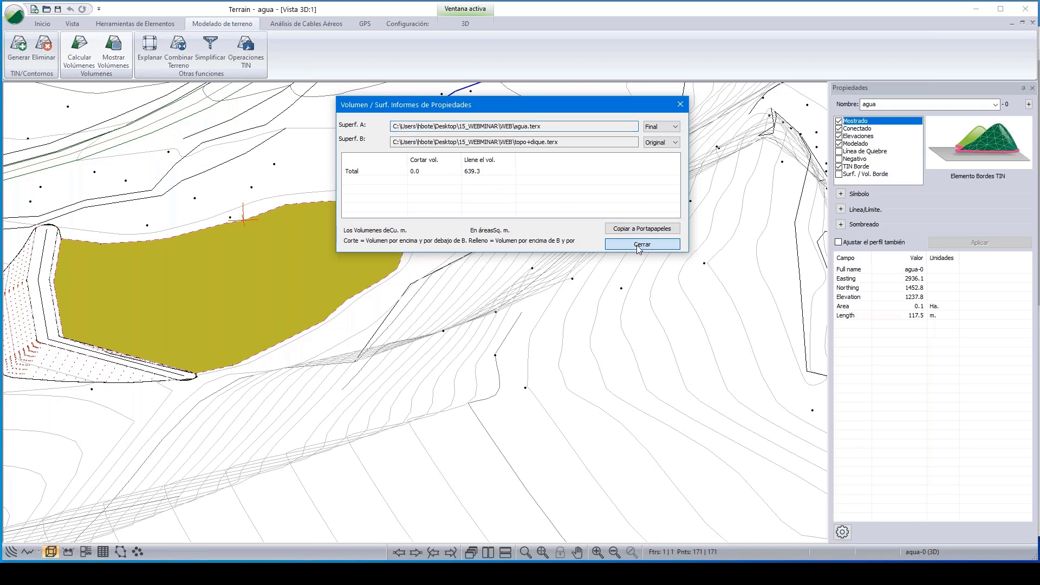
Set the current surface's triangle colour to (0,64,128) with an alpha channel of 125 in the 3D view options
{"action": "scroll", "coordinate": [465, 209], "scroll_direction": "down", "scroll_amount": 3}
{"action": "middle_click_drag", "start_coordinate": [509, 192], "coordinate": [601, 244]}
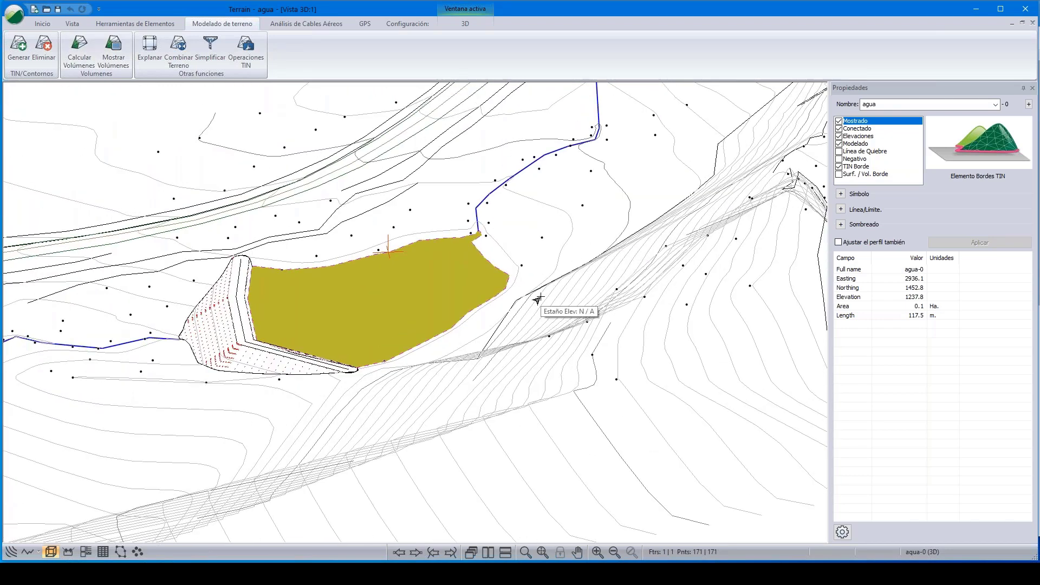
{"action": "scroll", "coordinate": [546, 291], "scroll_direction": "up", "scroll_amount": 1}
{"action": "middle_click_drag", "start_coordinate": [547, 295], "coordinate": [574, 255]}
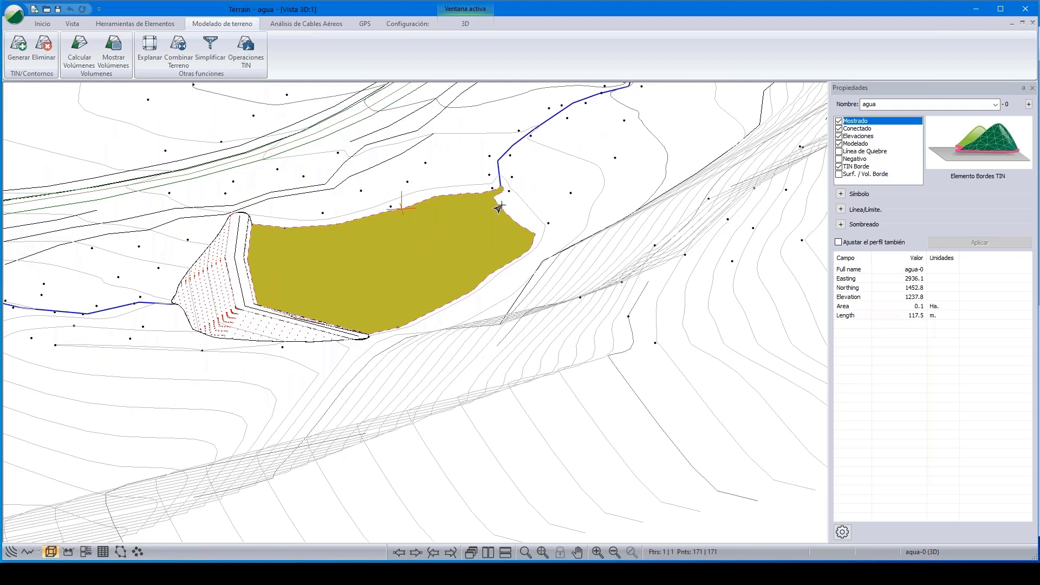
{"action": "right_click", "coordinate": [400, 248]}
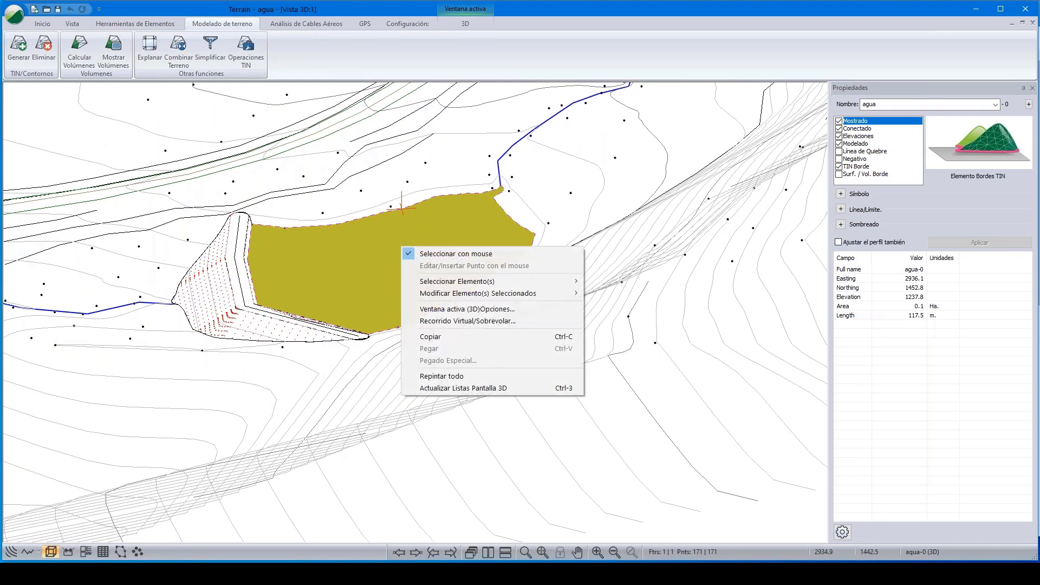
{"action": "left_click", "coordinate": [489, 310]}
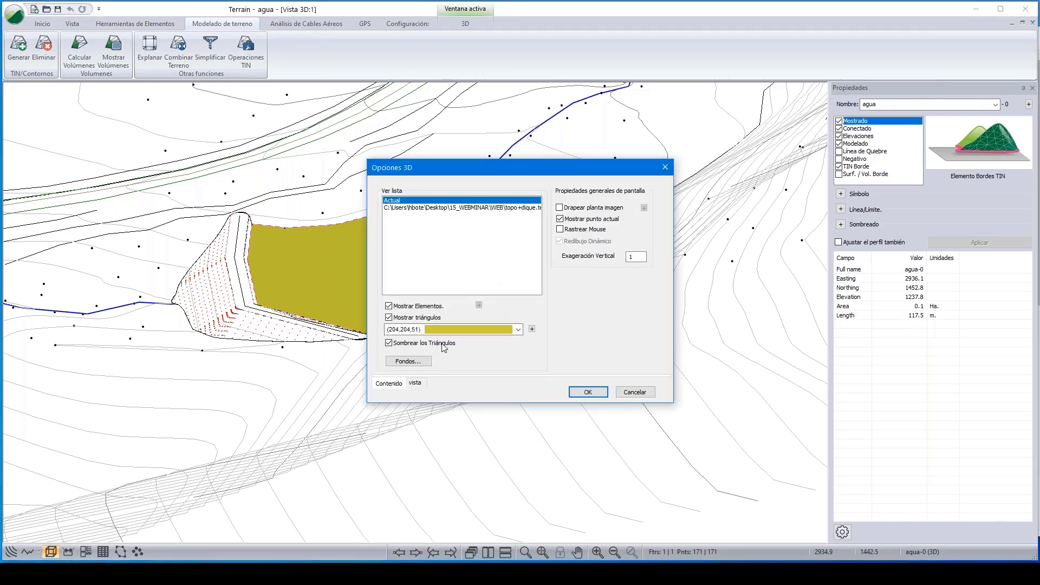
{"action": "left_click", "coordinate": [512, 330]}
{"action": "left_click_drag", "start_coordinate": [517, 271], "coordinate": [519, 168]}
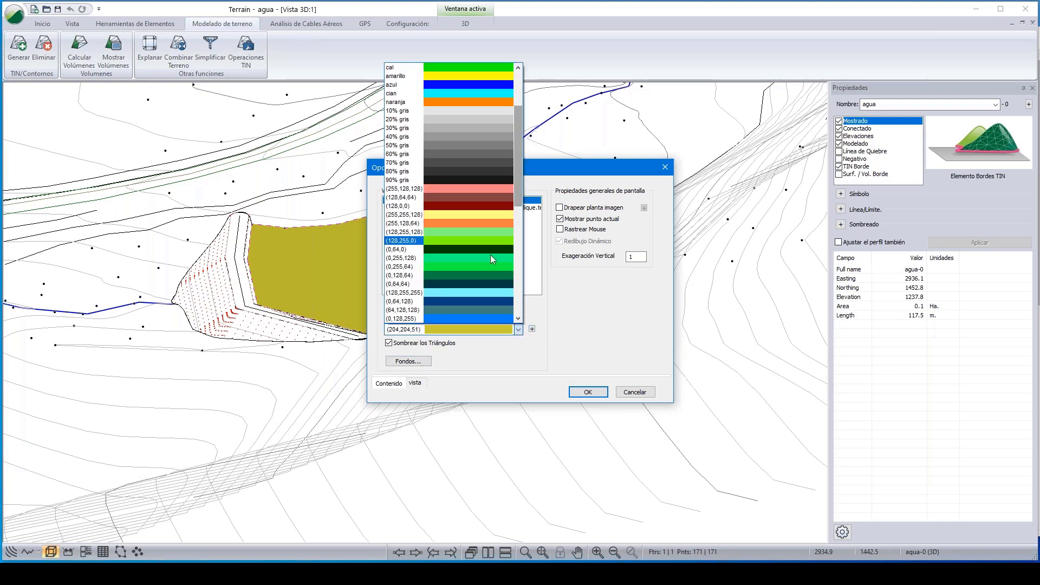
{"action": "left_click", "coordinate": [484, 299]}
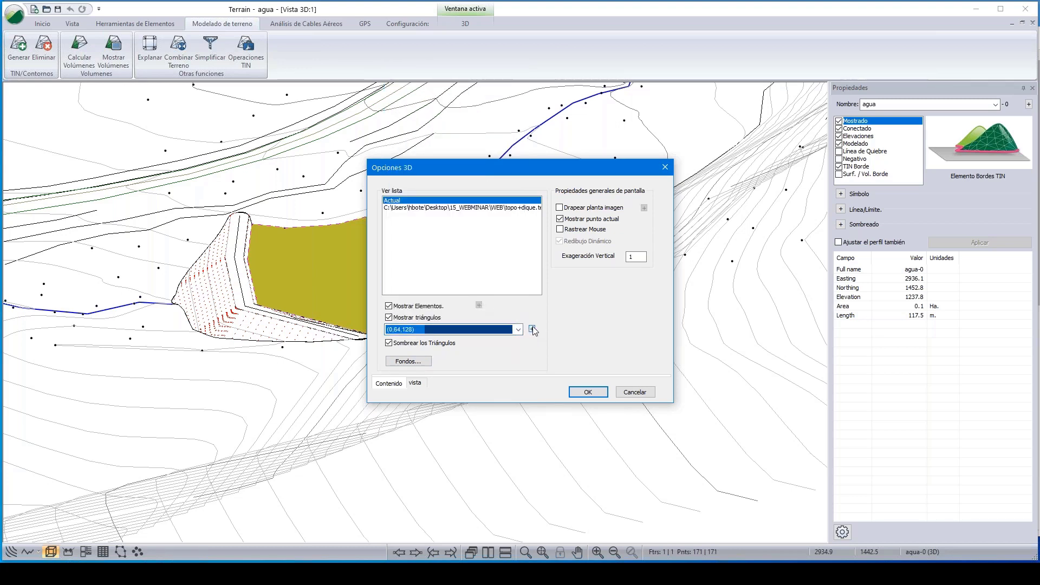
{"action": "left_click", "coordinate": [532, 330]}
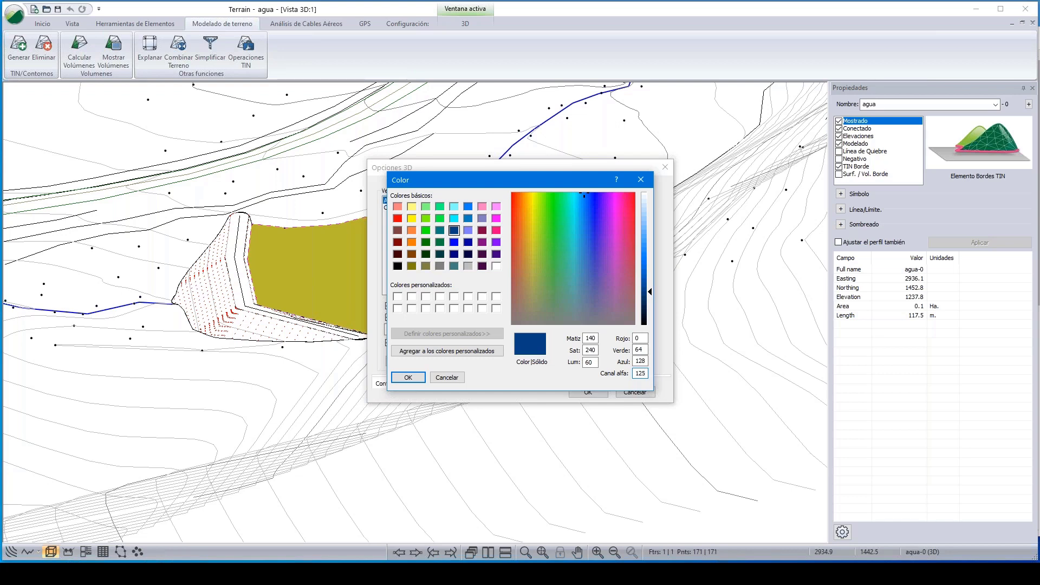
{"action": "left_click", "coordinate": [407, 378]}
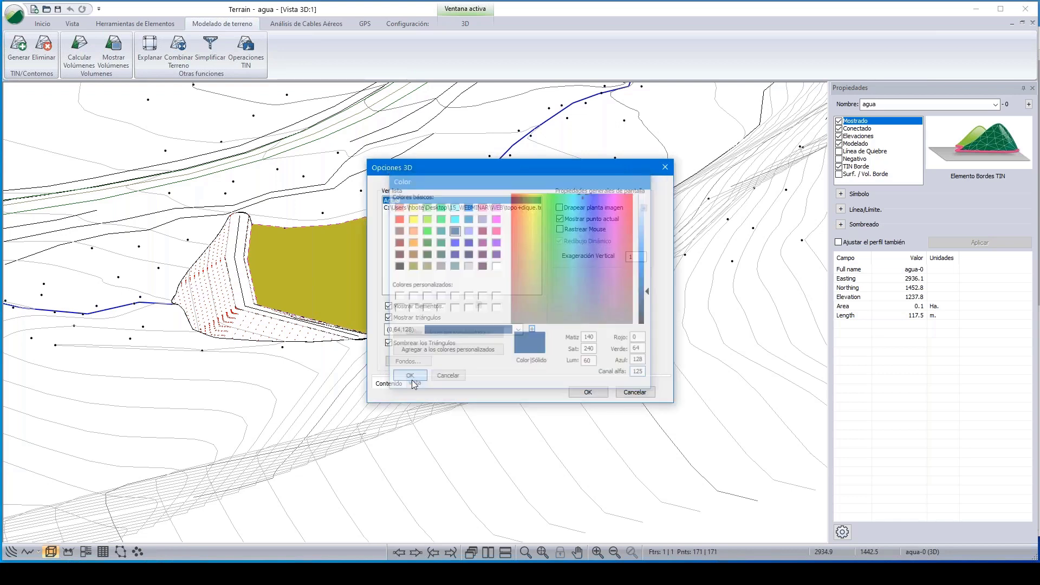
{"action": "left_click", "coordinate": [584, 393]}
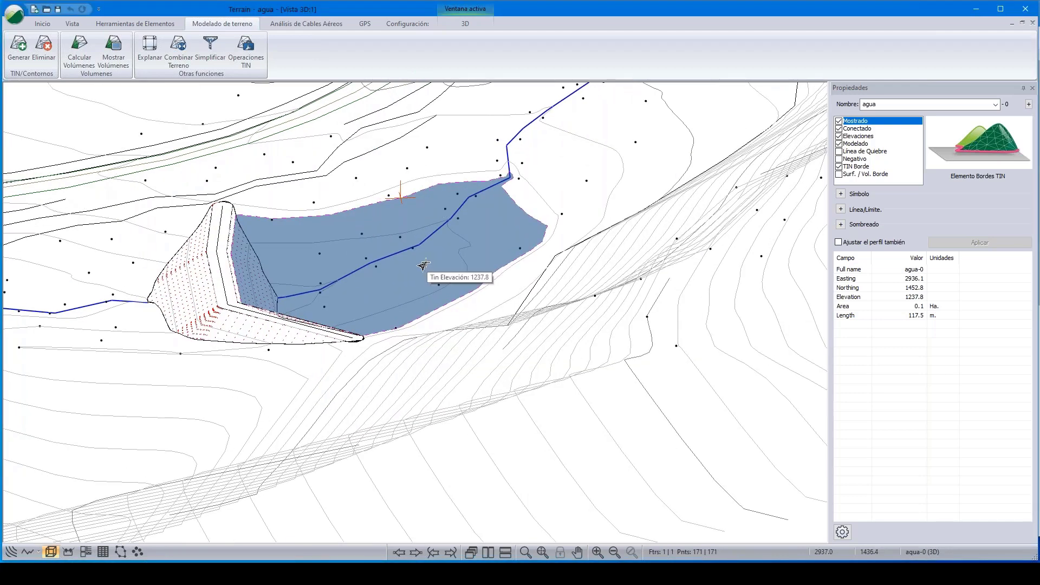
Save the agua terrain file and start a new blank terrain
{"action": "scroll", "coordinate": [426, 263], "scroll_direction": "down", "scroll_amount": 1}
{"action": "middle_click_drag", "start_coordinate": [409, 275], "coordinate": [320, 253]}
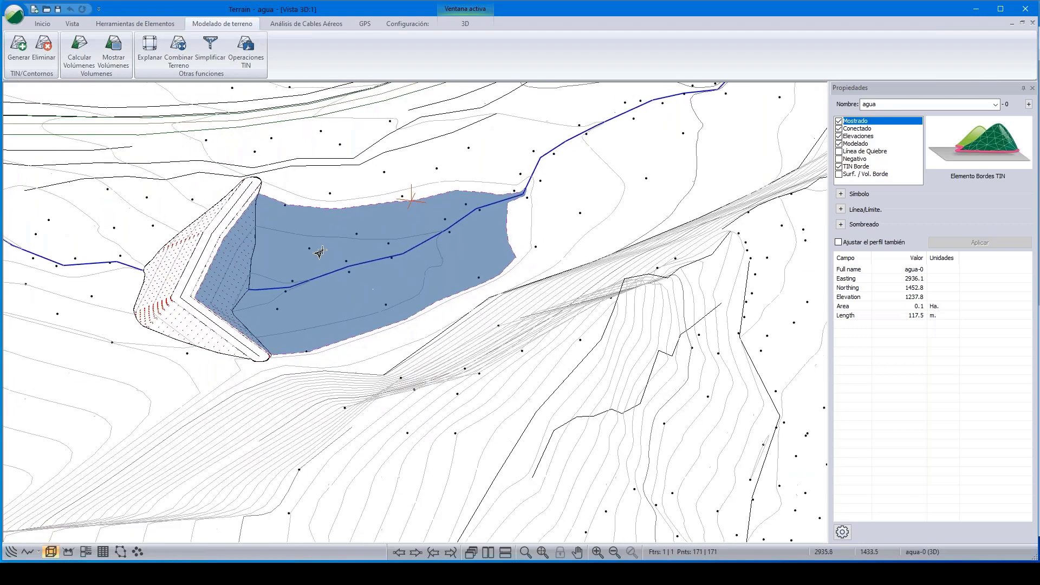
{"action": "left_click", "coordinate": [57, 12]}
{"action": "scroll", "coordinate": [487, 350], "scroll_direction": "down", "scroll_amount": 2}
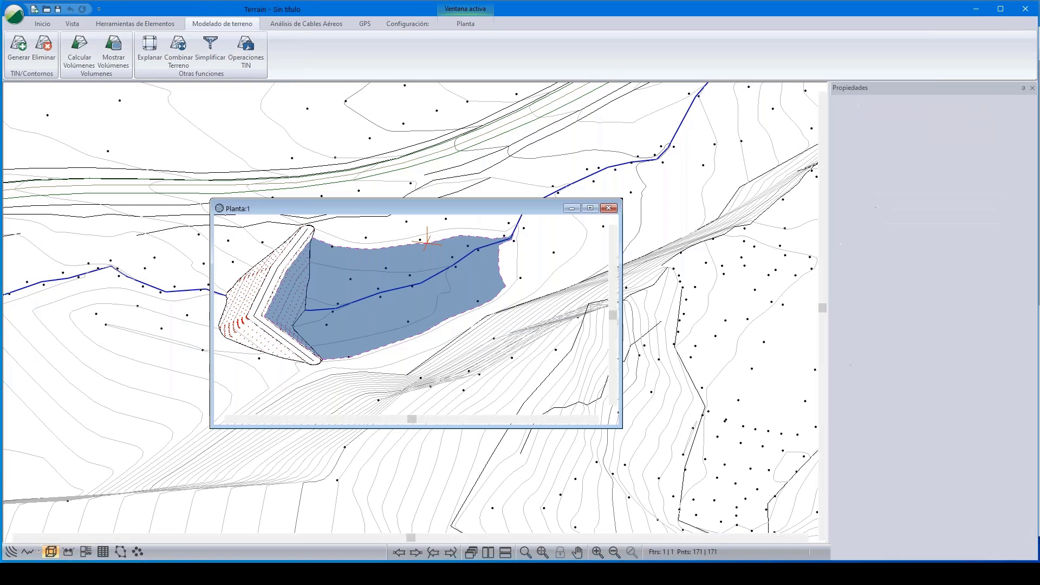
Open the topo terrain file from the WEB folder
{"action": "left_click", "coordinate": [14, 15]}
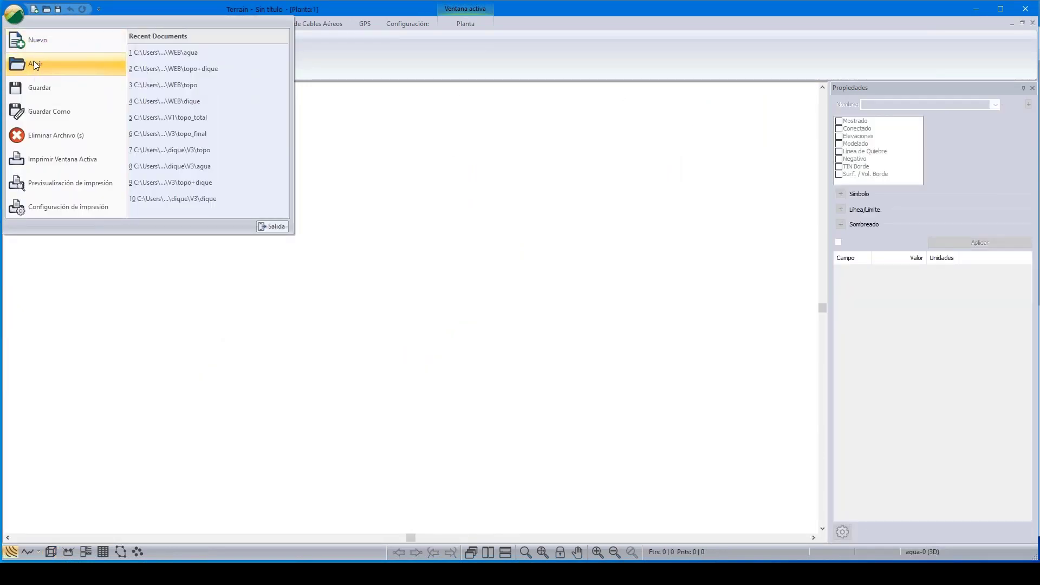
{"action": "left_click", "coordinate": [33, 62]}
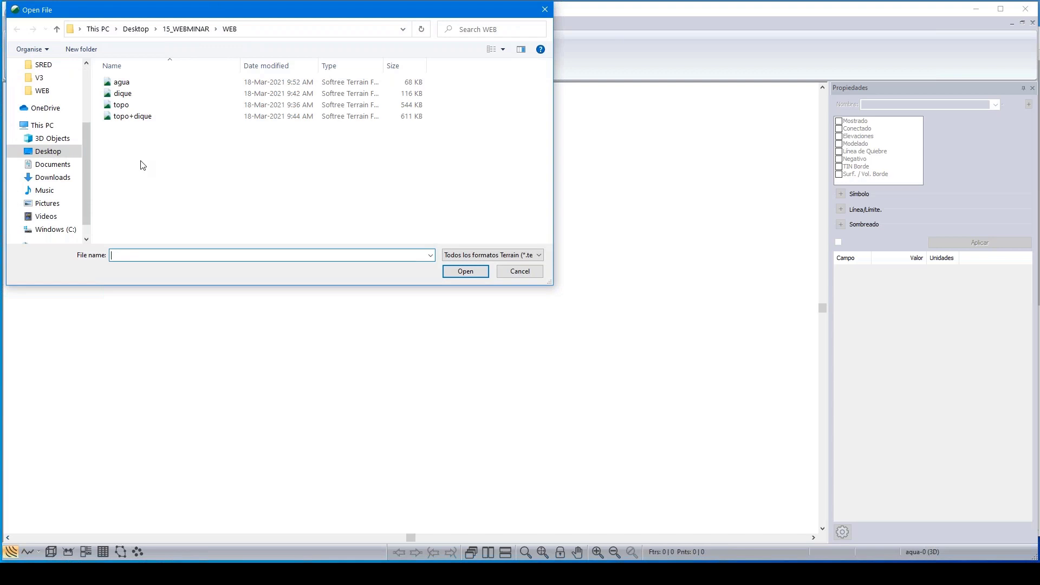
{"action": "left_click", "coordinate": [123, 106]}
{"action": "left_click", "coordinate": [478, 274]}
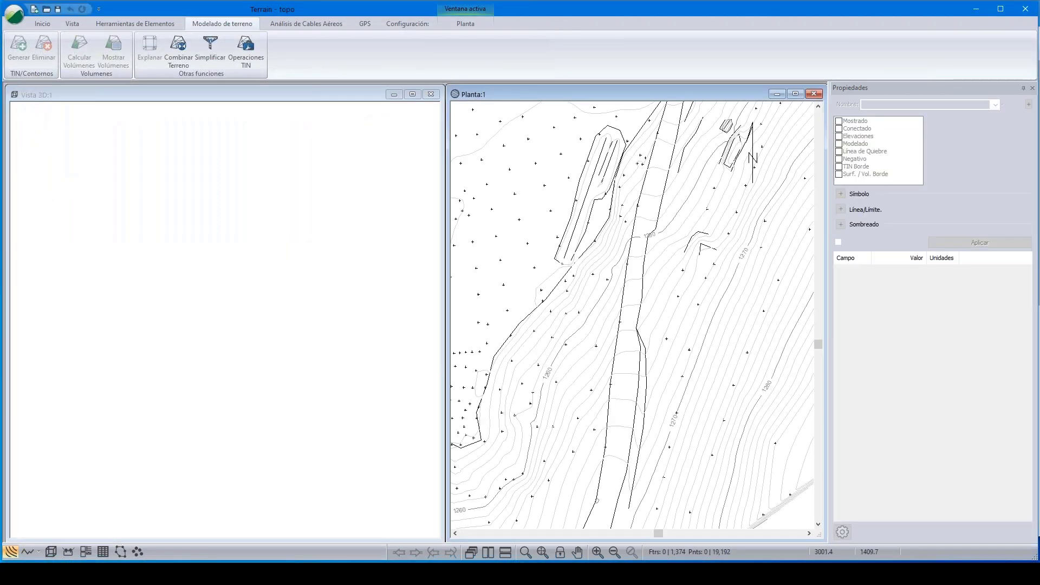
Add dique.terx as a background file in the plan window options
{"action": "mouse_move", "coordinate": [520, 314]}
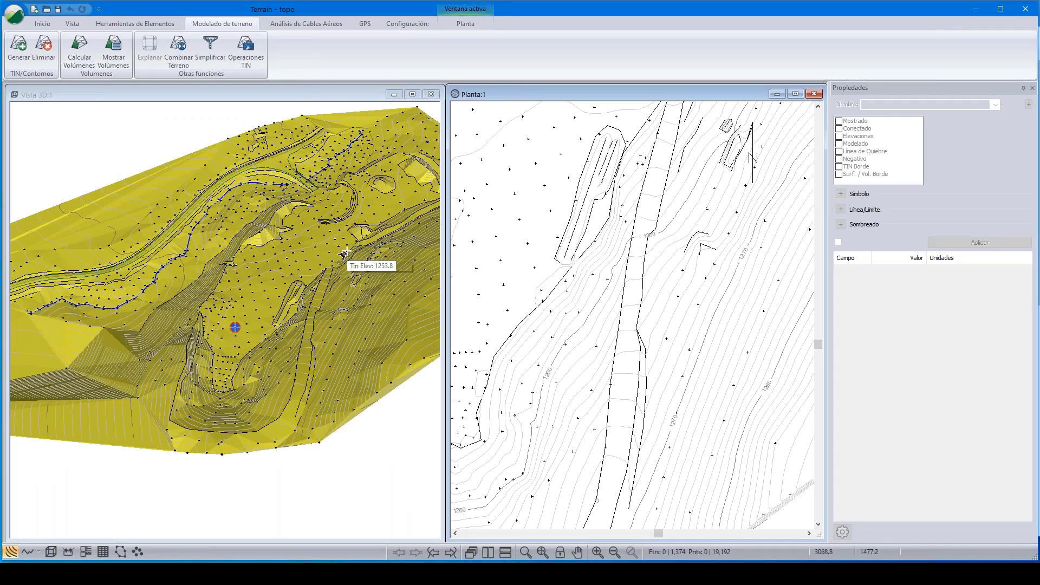
{"action": "scroll", "coordinate": [345, 255], "scroll_direction": "down", "scroll_amount": 1}
{"action": "scroll", "coordinate": [345, 254], "scroll_direction": "down", "scroll_amount": 1}
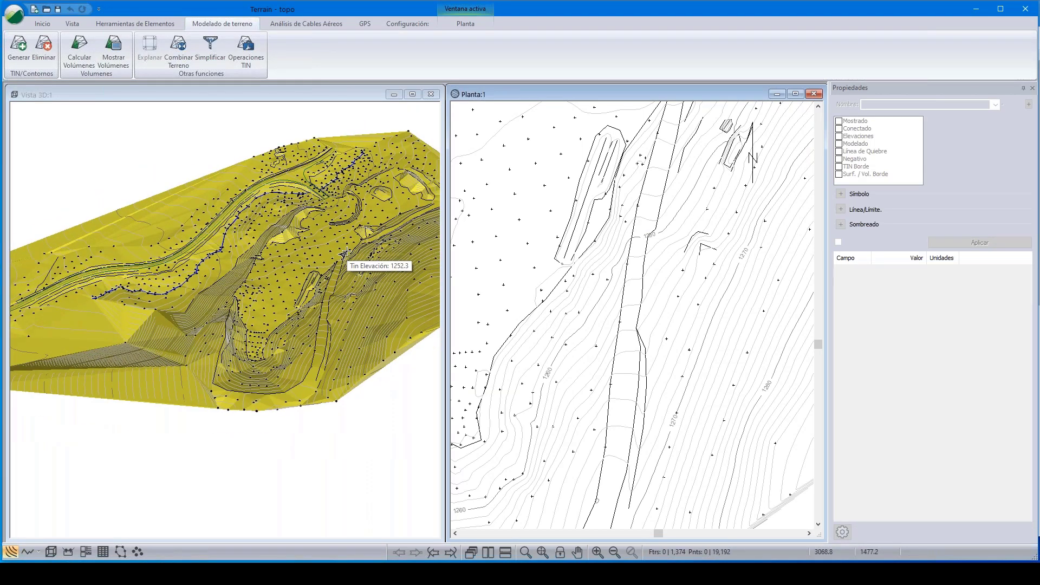
{"action": "left_click", "coordinate": [344, 254]}
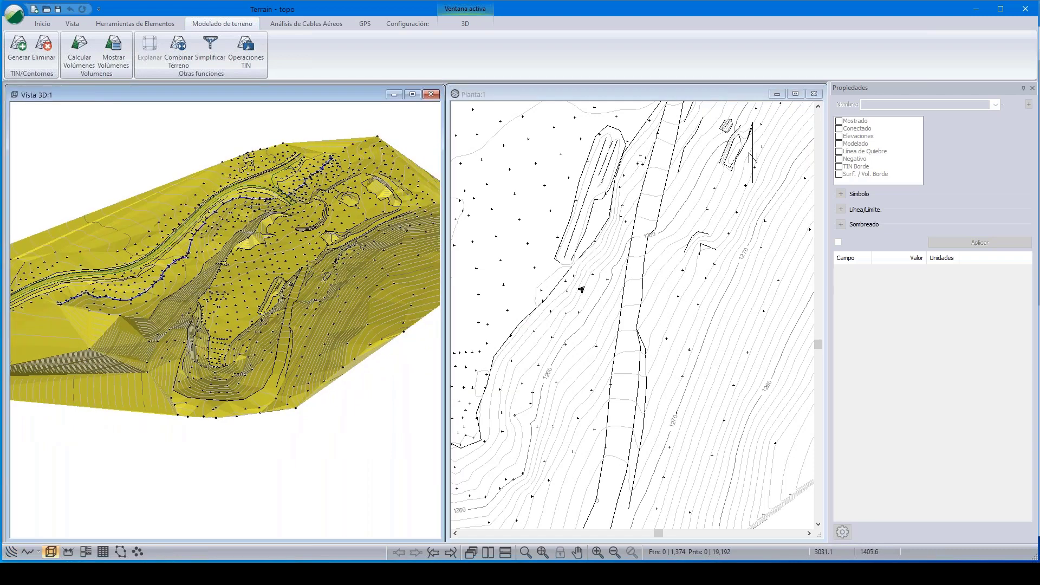
{"action": "right_click", "coordinate": [585, 287]}
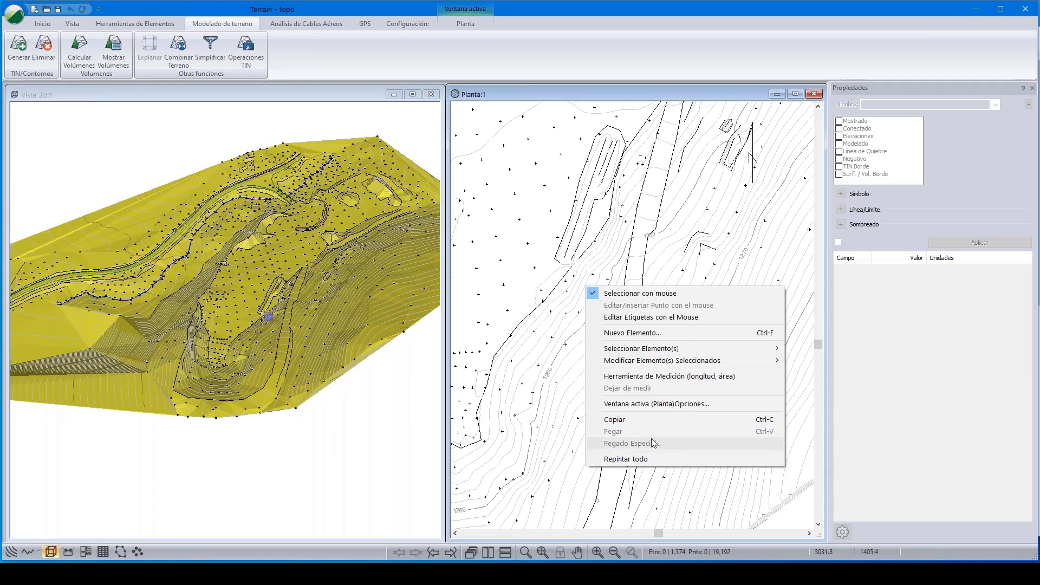
{"action": "left_click", "coordinate": [652, 405]}
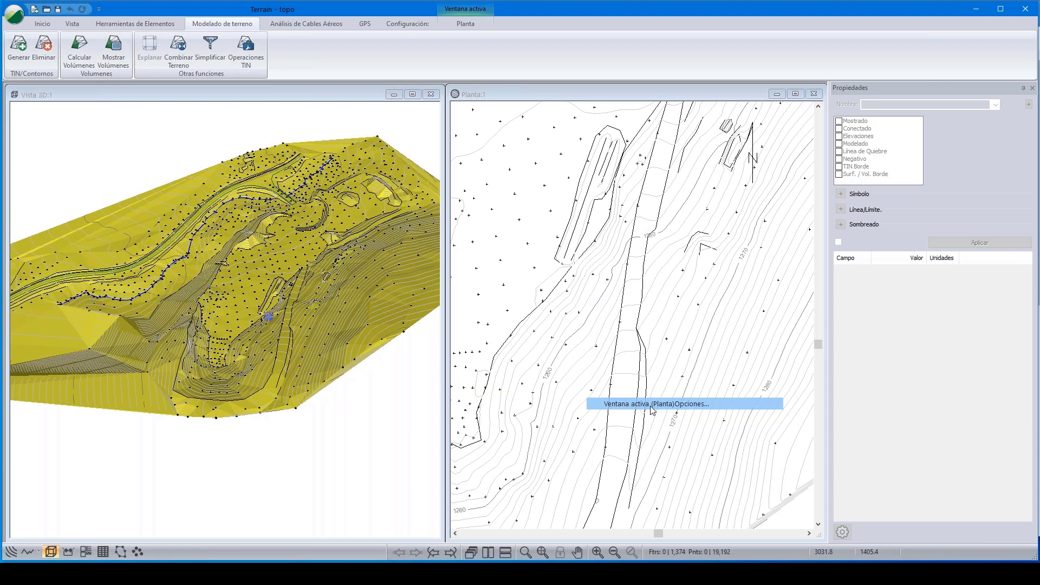
{"action": "left_click", "coordinate": [457, 211]}
{"action": "left_click", "coordinate": [624, 226]}
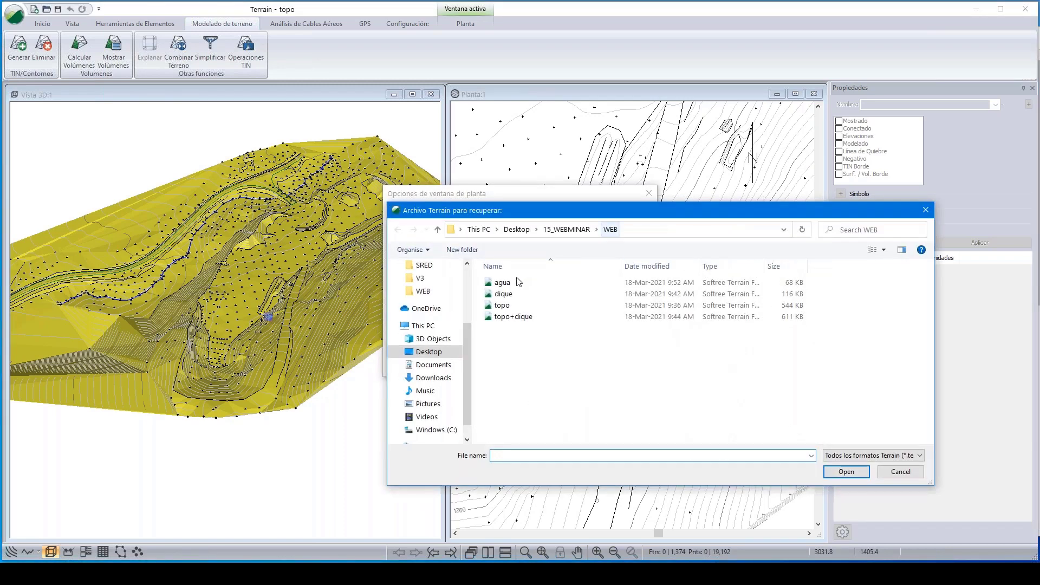
{"action": "left_click", "coordinate": [504, 294]}
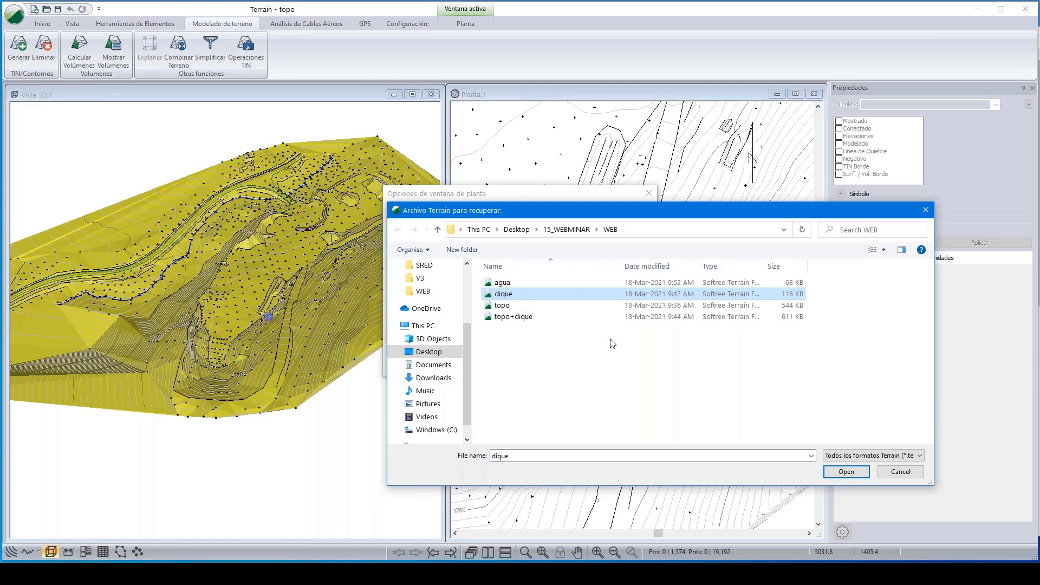
{"action": "left_click", "coordinate": [831, 474]}
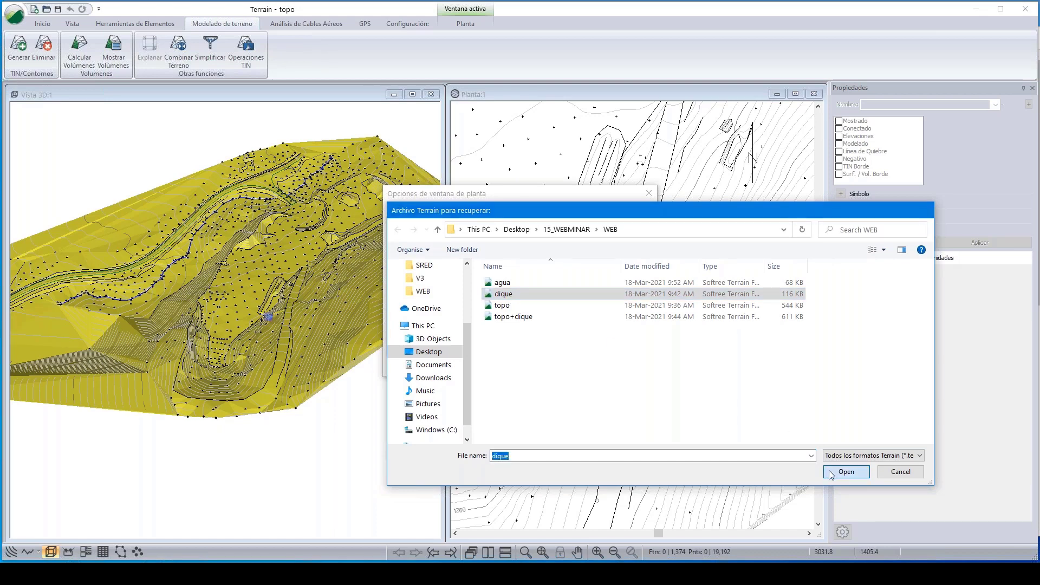
Add agua.terx as a second plan window background and apply the options
{"action": "left_click", "coordinate": [635, 227]}
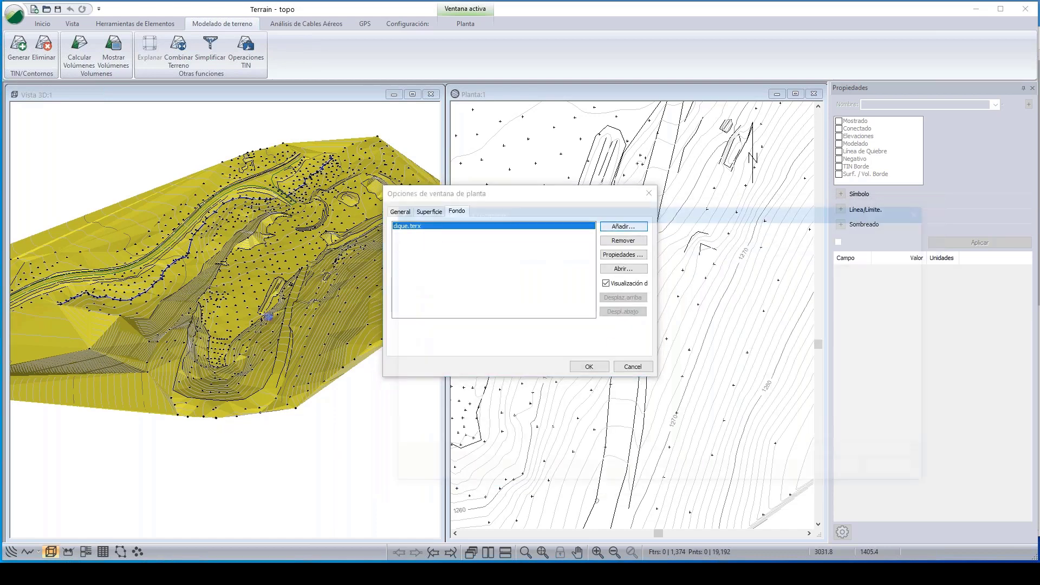
{"action": "left_click", "coordinate": [502, 282]}
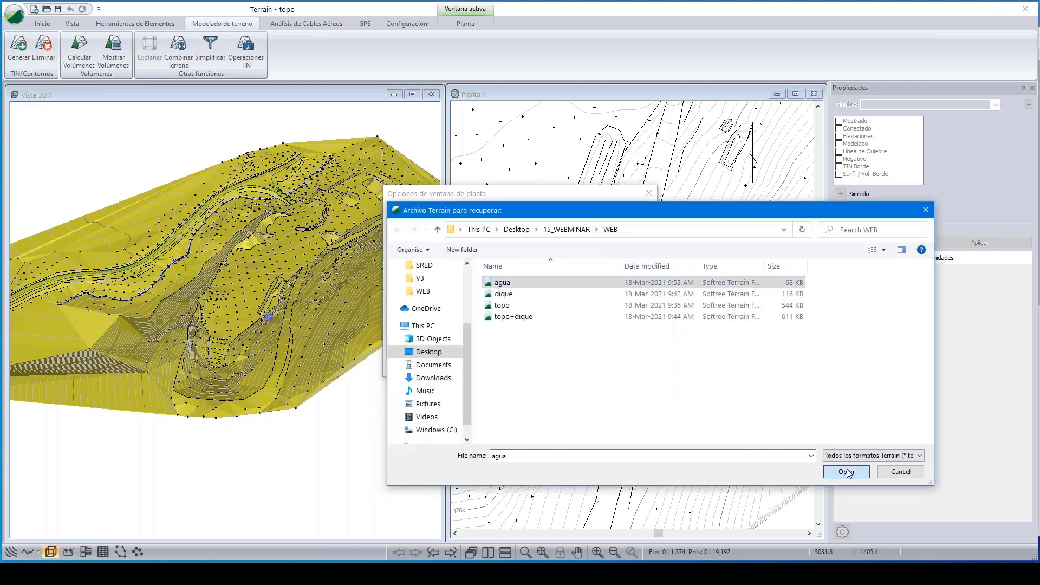
{"action": "left_click", "coordinate": [847, 471]}
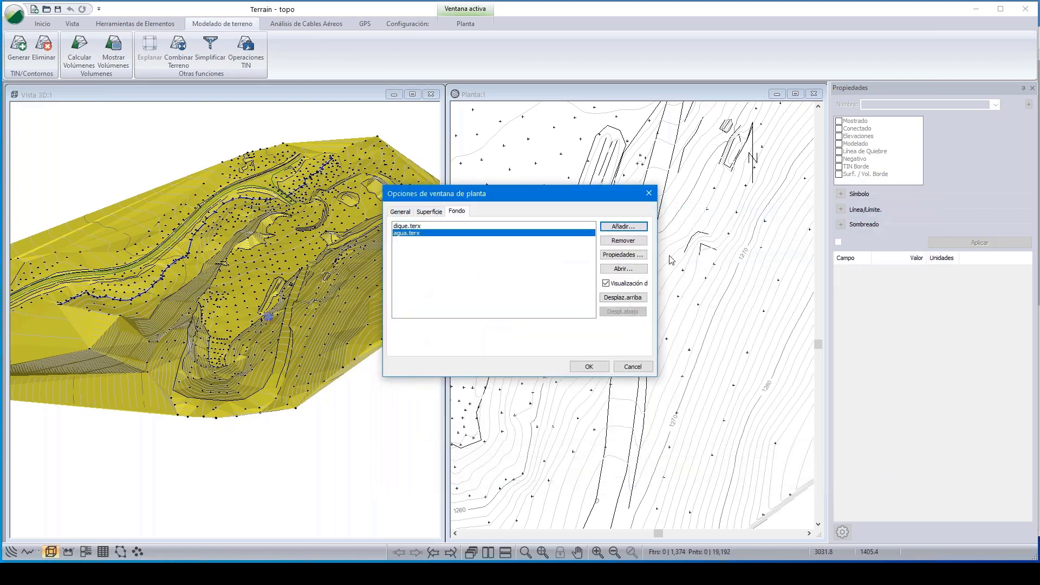
{"action": "left_click", "coordinate": [589, 367]}
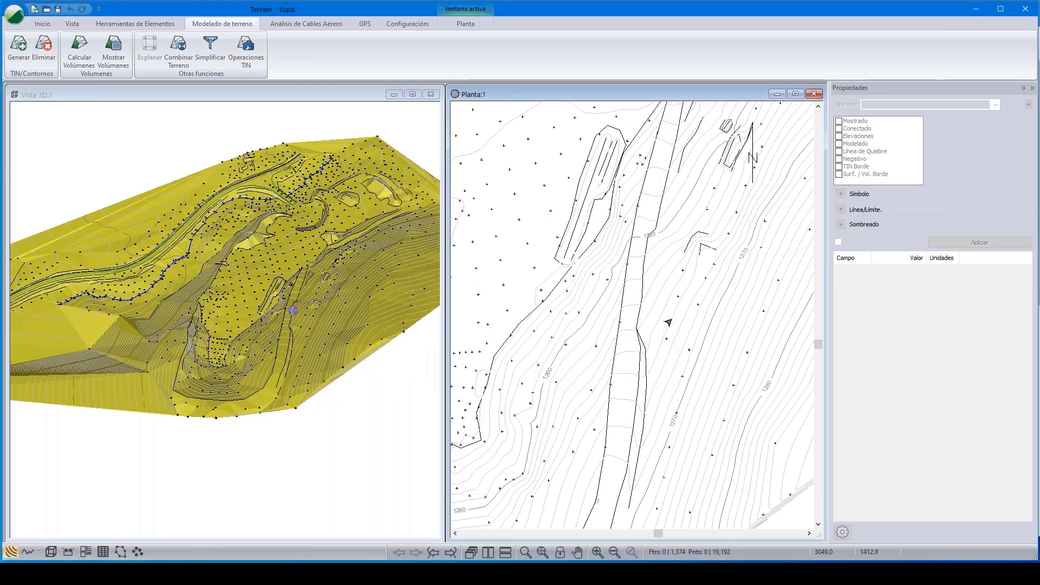
Start a new blank terrain, discarding the changes to the topo file
{"action": "scroll", "coordinate": [681, 341], "scroll_direction": "down", "scroll_amount": 3}
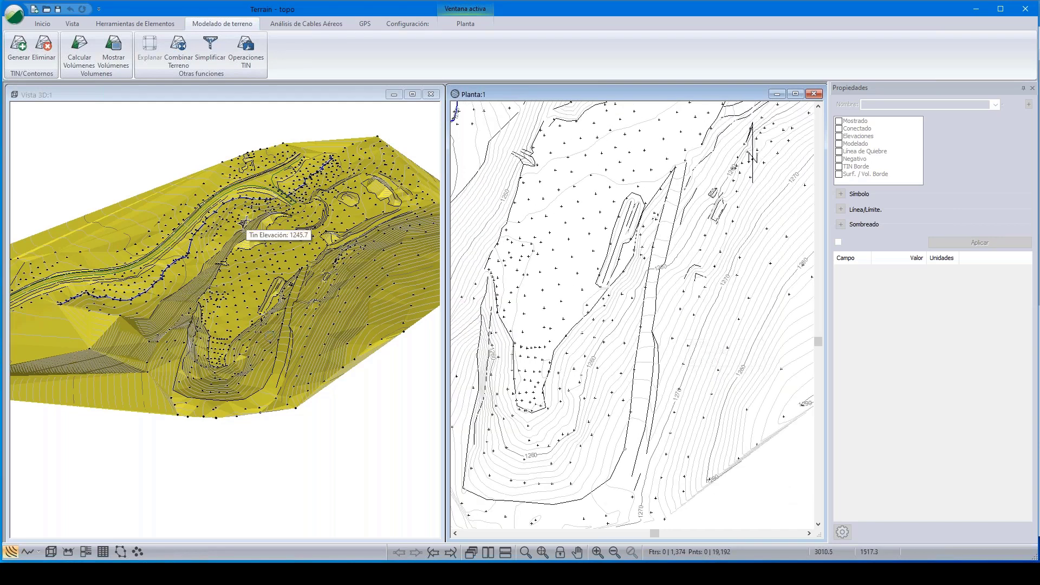
{"action": "scroll", "coordinate": [243, 221], "scroll_direction": "up", "scroll_amount": 1}
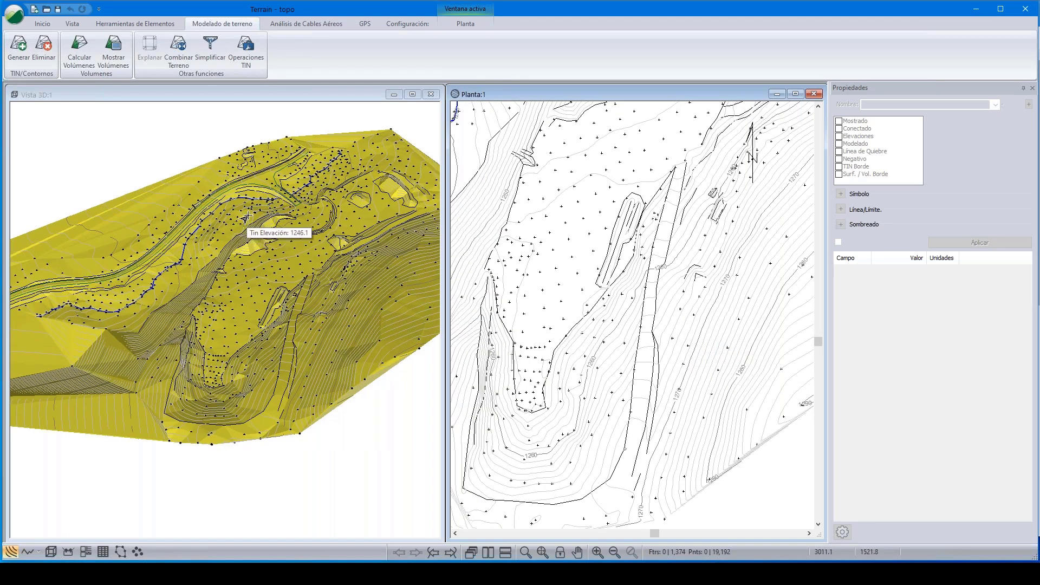
{"action": "scroll", "coordinate": [250, 213], "scroll_direction": "down", "scroll_amount": 1}
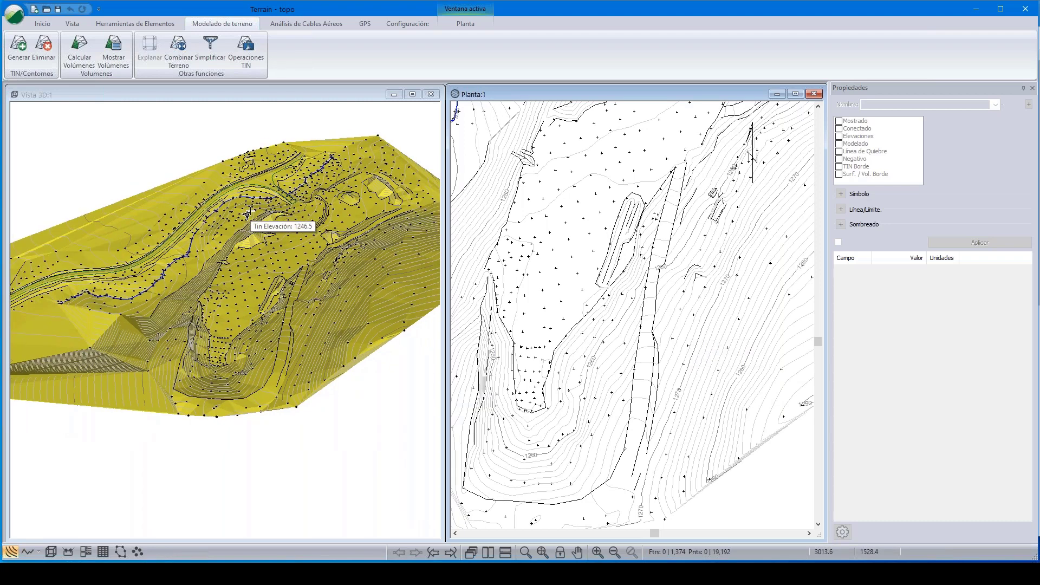
{"action": "left_click", "coordinate": [13, 16]}
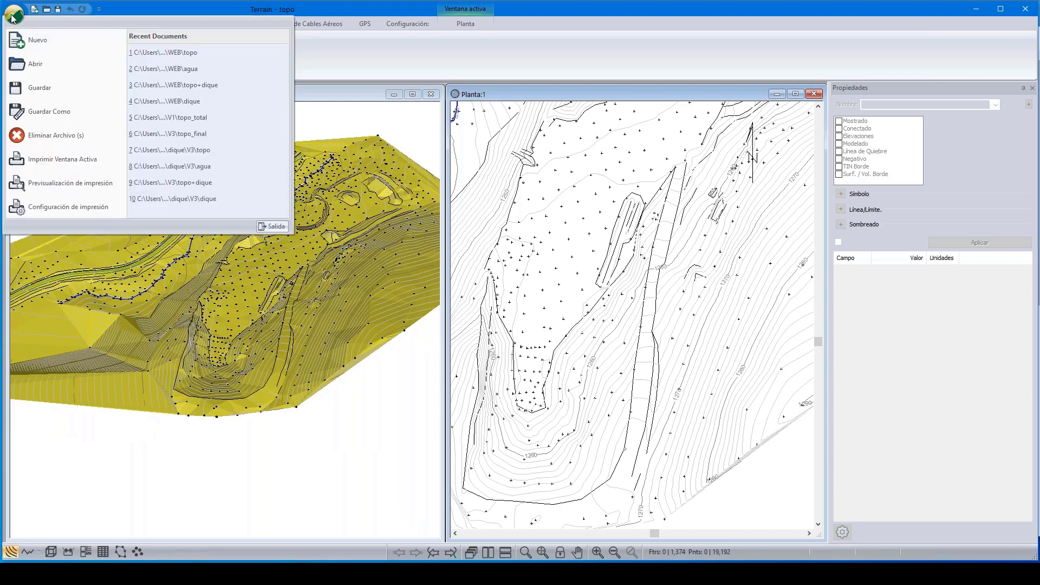
{"action": "left_click", "coordinate": [39, 43]}
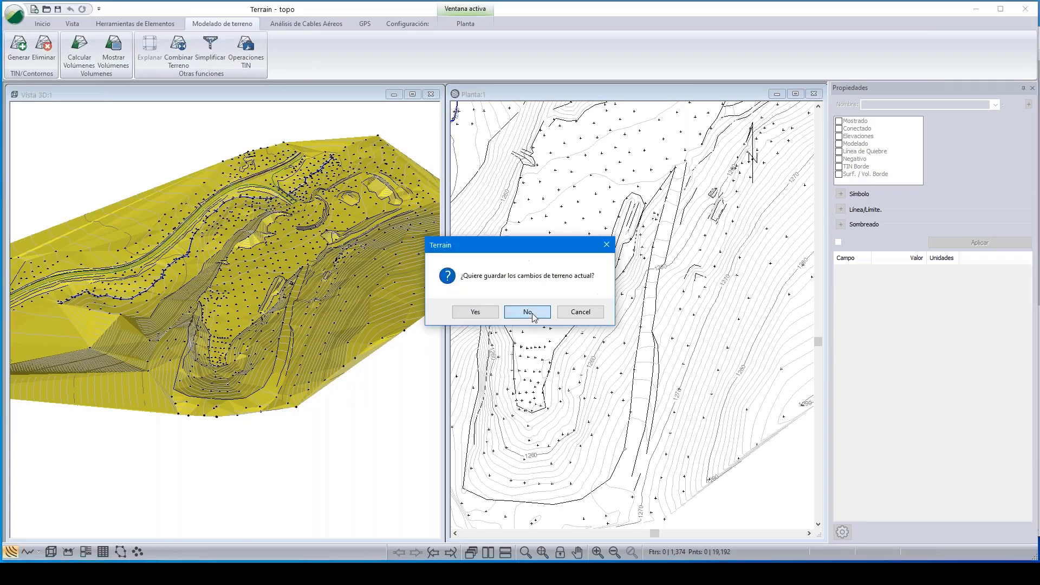
{"action": "left_click", "coordinate": [527, 313]}
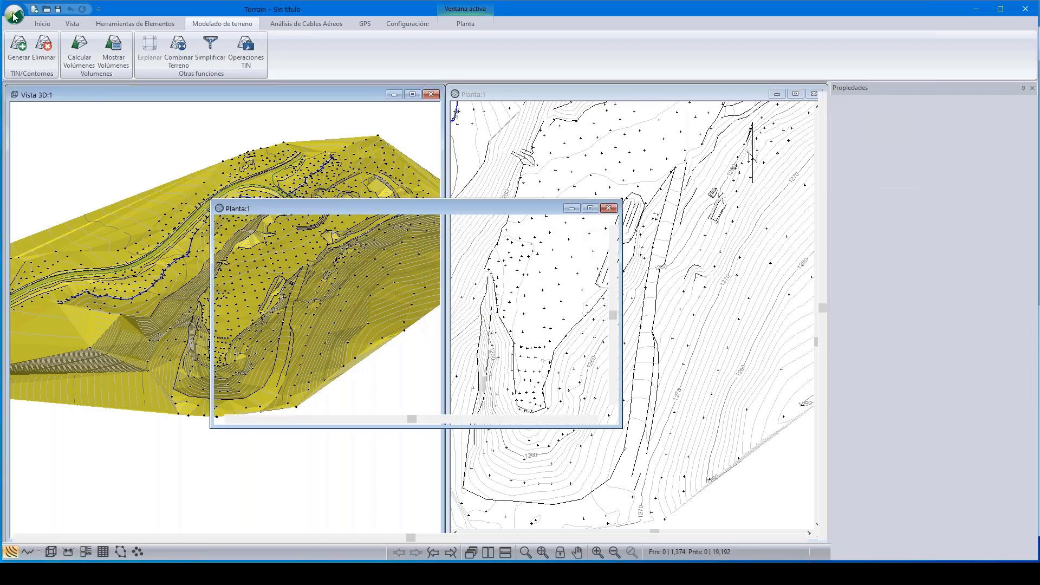
Open the topo+dique terrain file
{"action": "left_click", "coordinate": [139, 116]}
{"action": "left_click", "coordinate": [465, 270]}
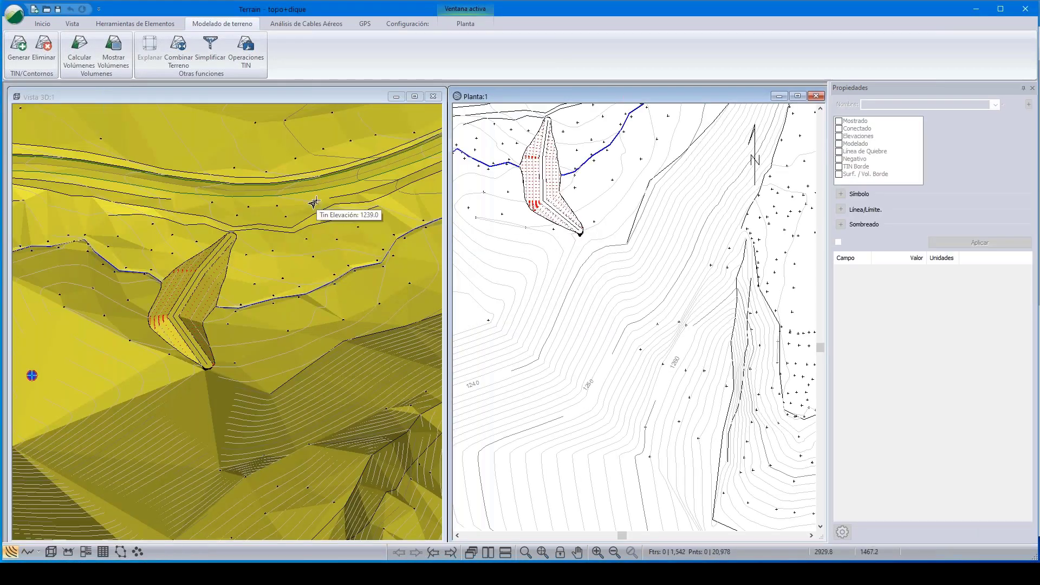
{"action": "left_click", "coordinate": [314, 203]}
Add agua.terx as a background file in the plan window options and apply the change
{"action": "right_click", "coordinate": [644, 298]}
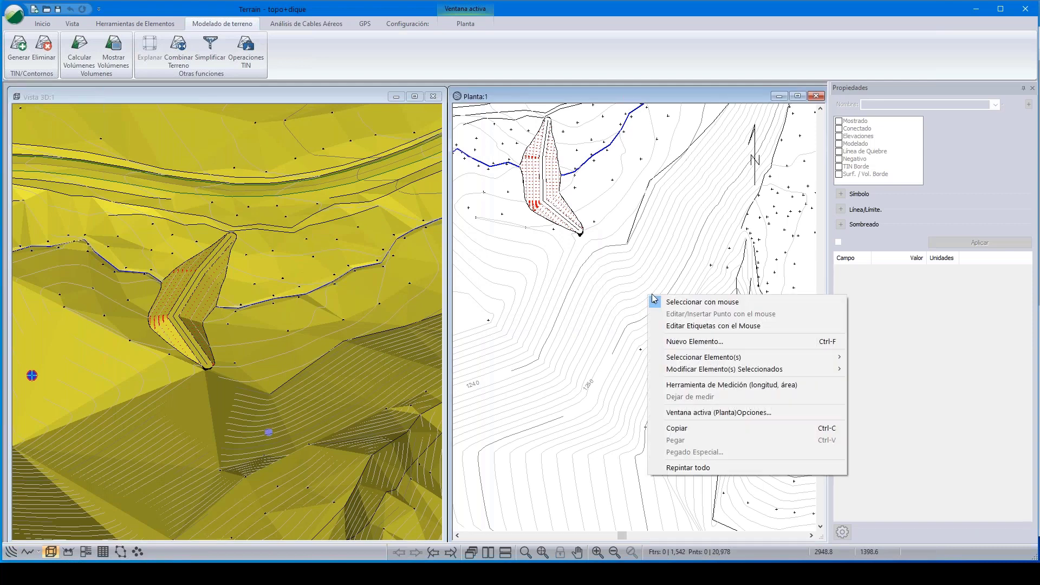
{"action": "left_click", "coordinate": [711, 413]}
{"action": "left_click", "coordinate": [456, 210]}
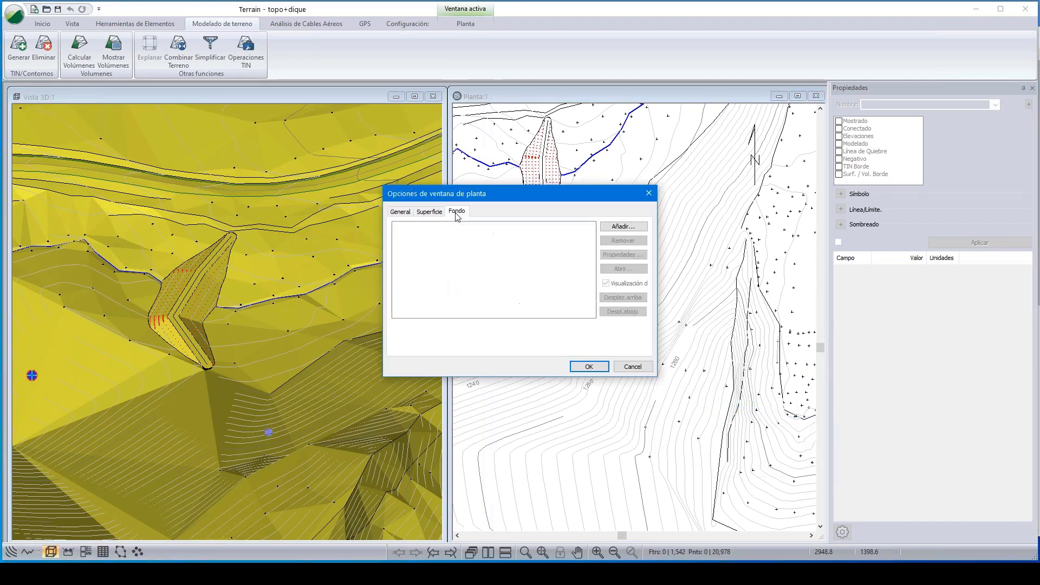
{"action": "left_click", "coordinate": [620, 228]}
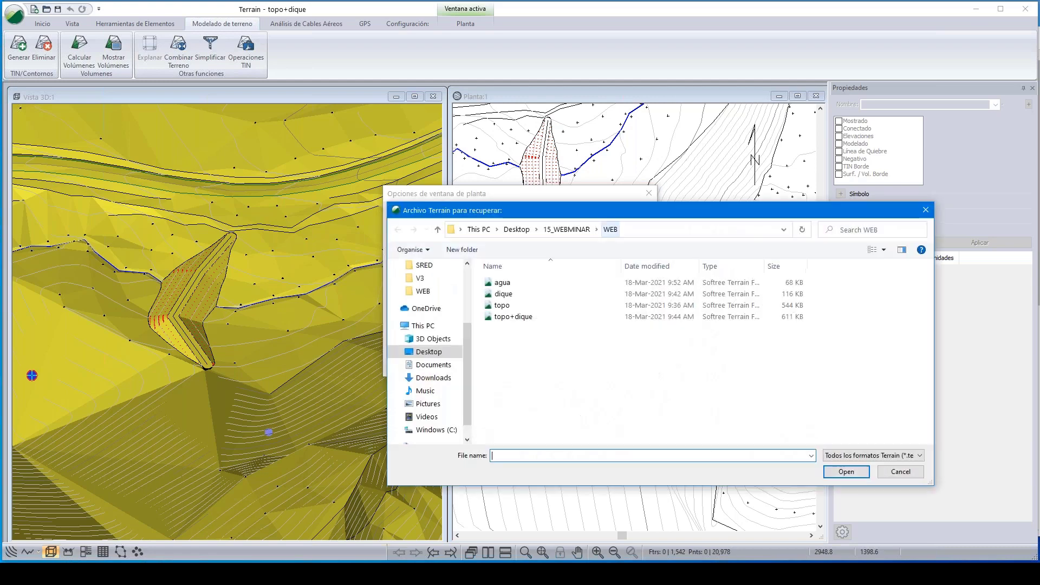
{"action": "left_click", "coordinate": [502, 282]}
{"action": "left_click", "coordinate": [848, 470]}
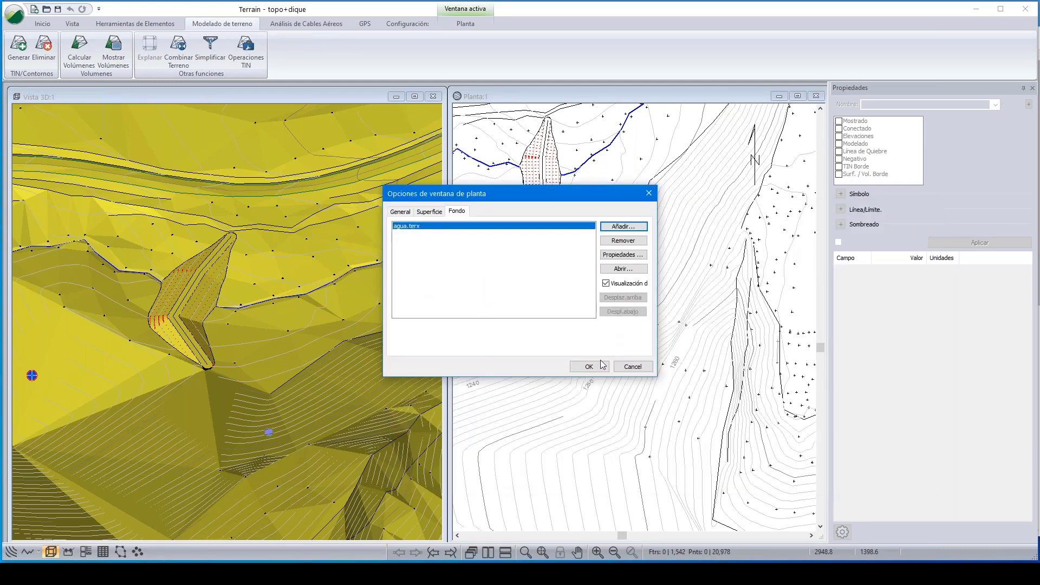
{"action": "left_click", "coordinate": [592, 368]}
Draw a new connected element with Elevaciones turned off, running across the dike into the water area in plan
{"action": "scroll", "coordinate": [606, 207], "scroll_direction": "down", "scroll_amount": 1}
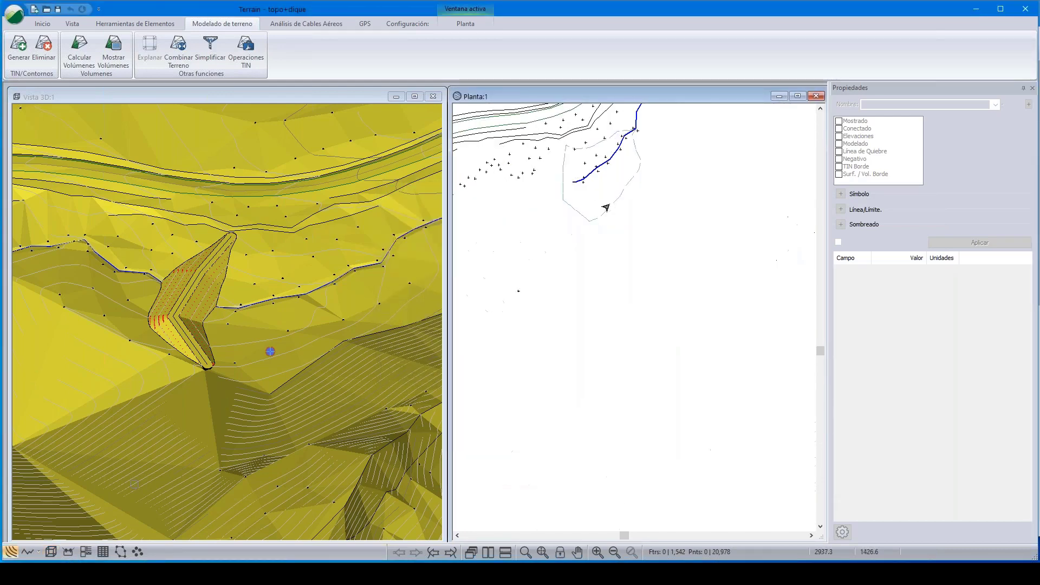
{"action": "middle_click_drag", "start_coordinate": [611, 224], "coordinate": [635, 298]}
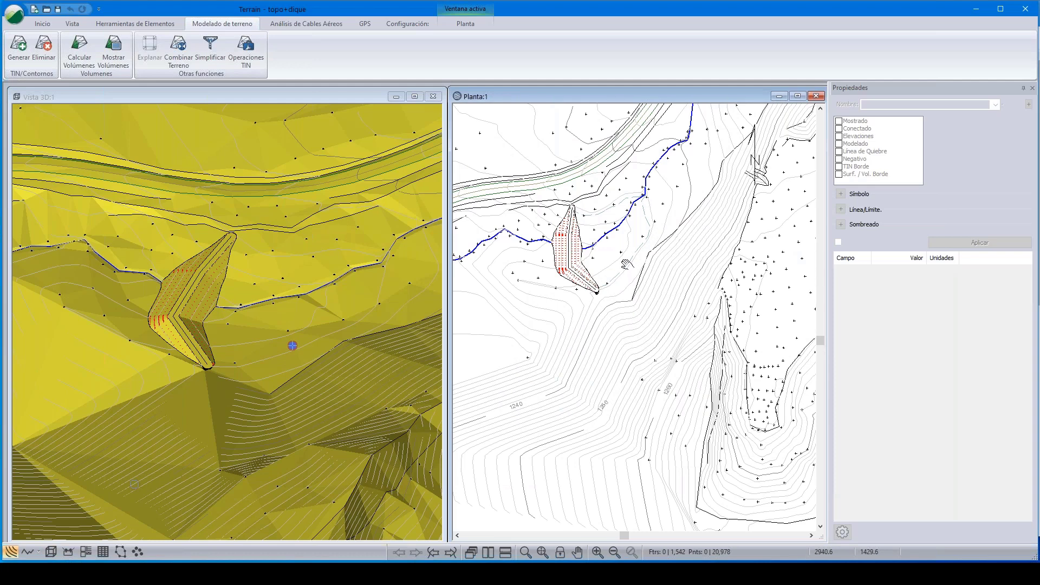
{"action": "scroll", "coordinate": [641, 294], "scroll_direction": "down", "scroll_amount": 1}
{"action": "middle_click_drag", "start_coordinate": [641, 291], "coordinate": [655, 292]}
{"action": "scroll", "coordinate": [642, 294], "scroll_direction": "up", "scroll_amount": 1}
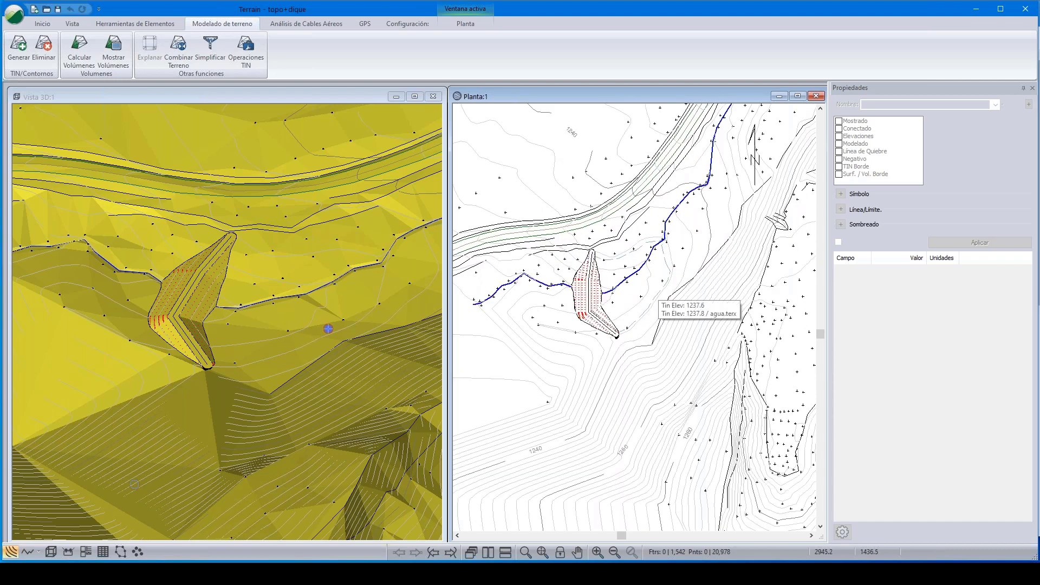
{"action": "scroll", "coordinate": [653, 292], "scroll_direction": "up", "scroll_amount": 2}
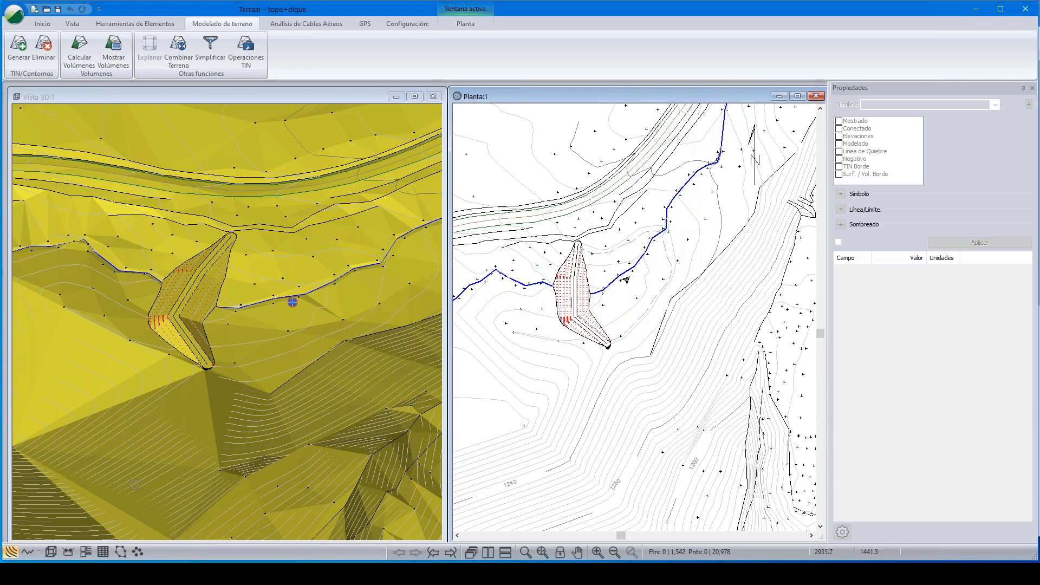
{"action": "left_click", "coordinate": [43, 24]}
{"action": "left_click", "coordinate": [75, 48]}
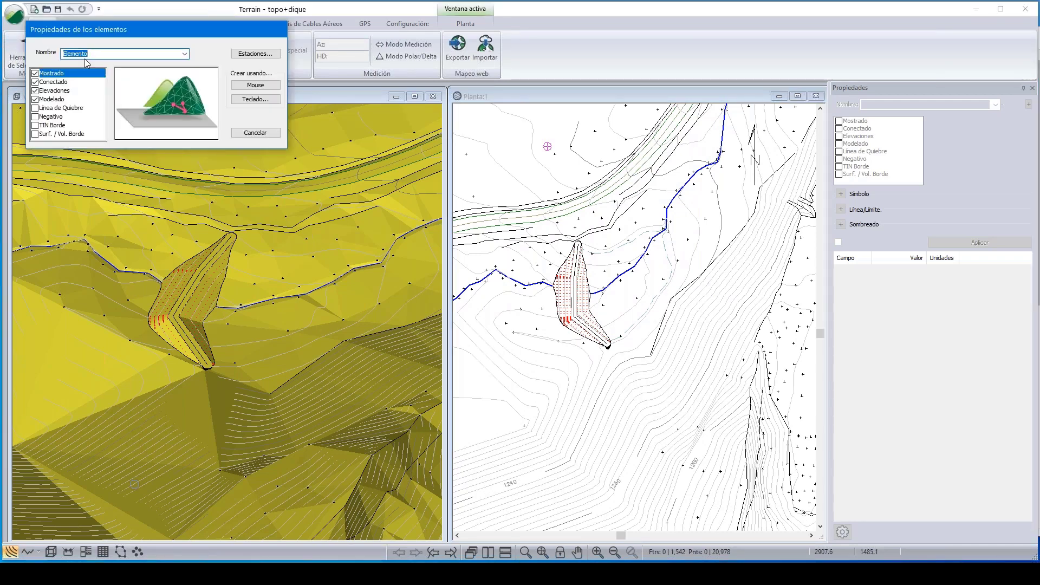
{"action": "left_click", "coordinate": [93, 53]}
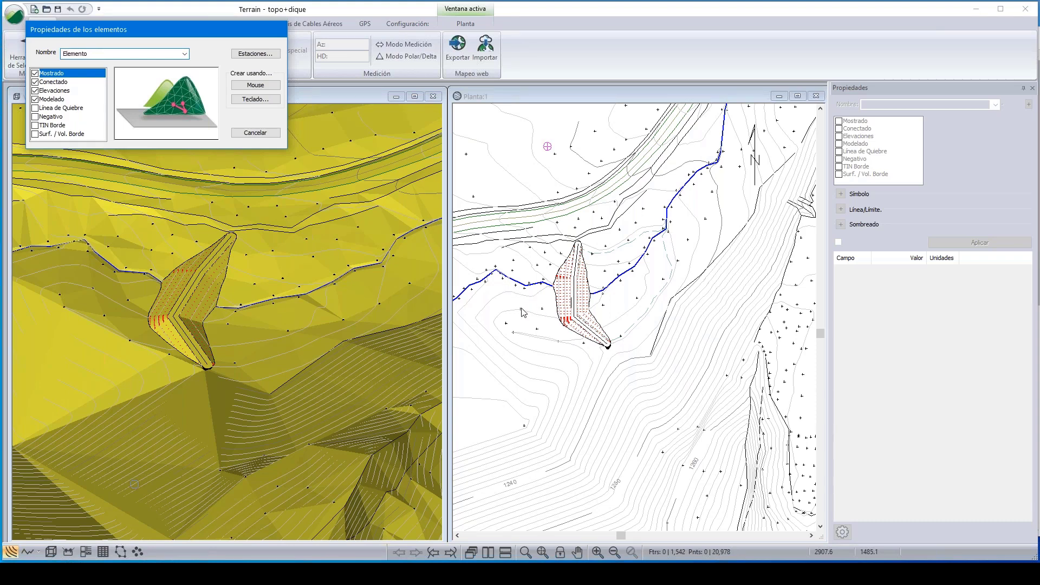
{"action": "left_click", "coordinate": [35, 91]}
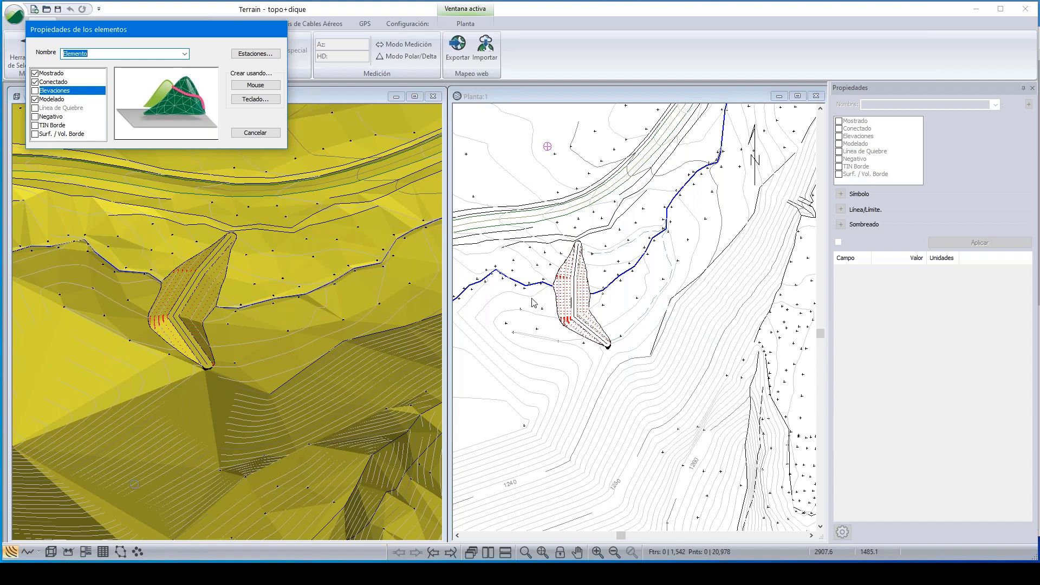
{"action": "left_click", "coordinate": [255, 86]}
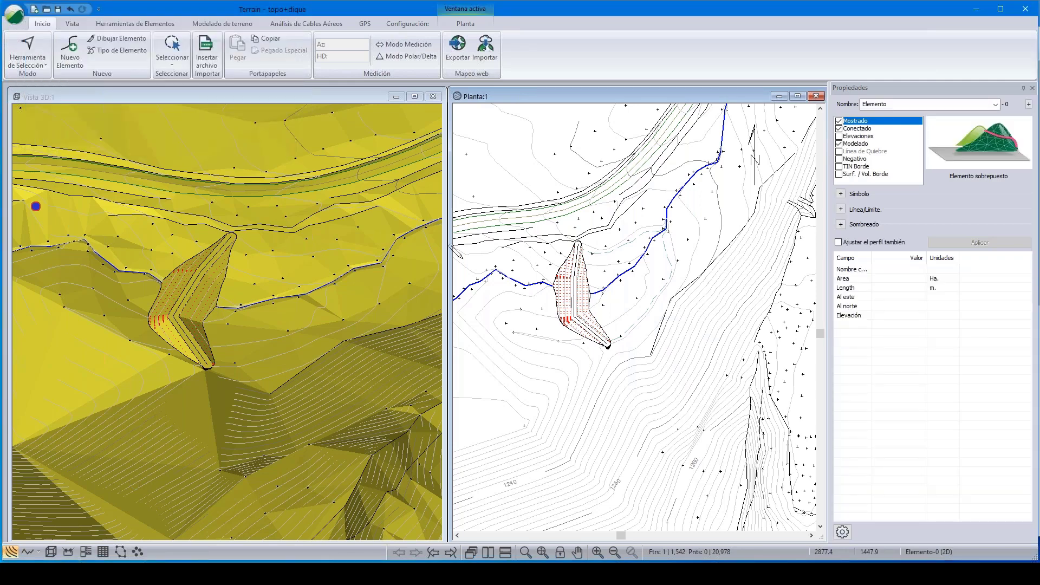
{"action": "left_click", "coordinate": [120, 287]}
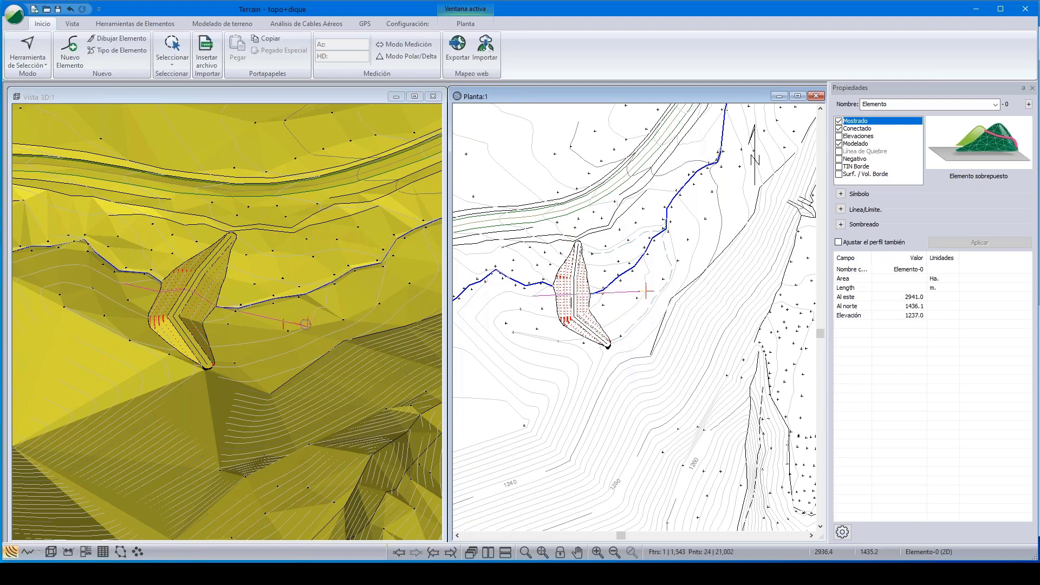
Open a profile window for the new element, enlarge and reposition it, and turn off its automatic scale
{"action": "left_click", "coordinate": [28, 551]}
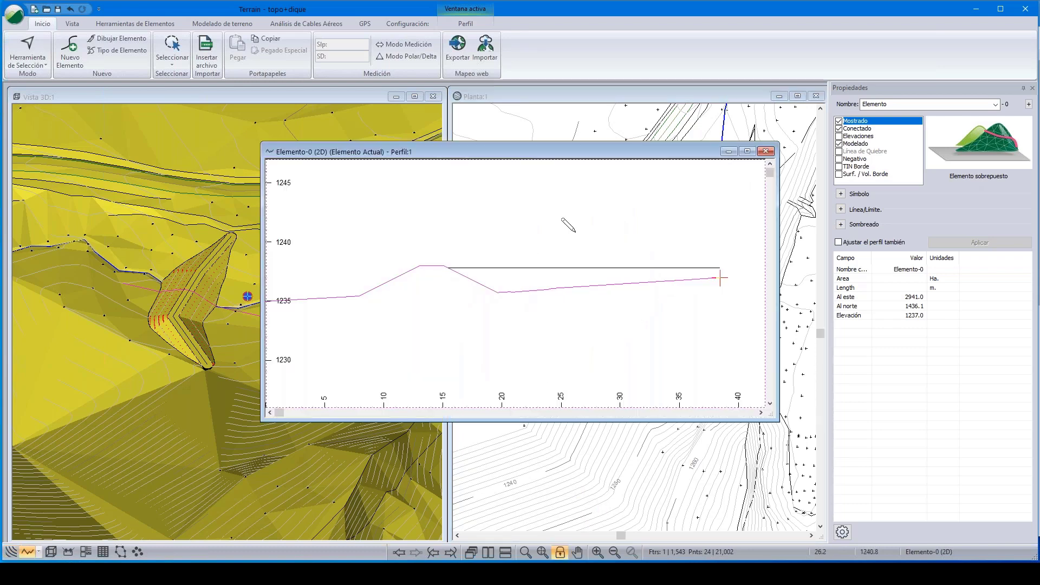
{"action": "left_click_drag", "start_coordinate": [671, 142], "coordinate": [672, 88]}
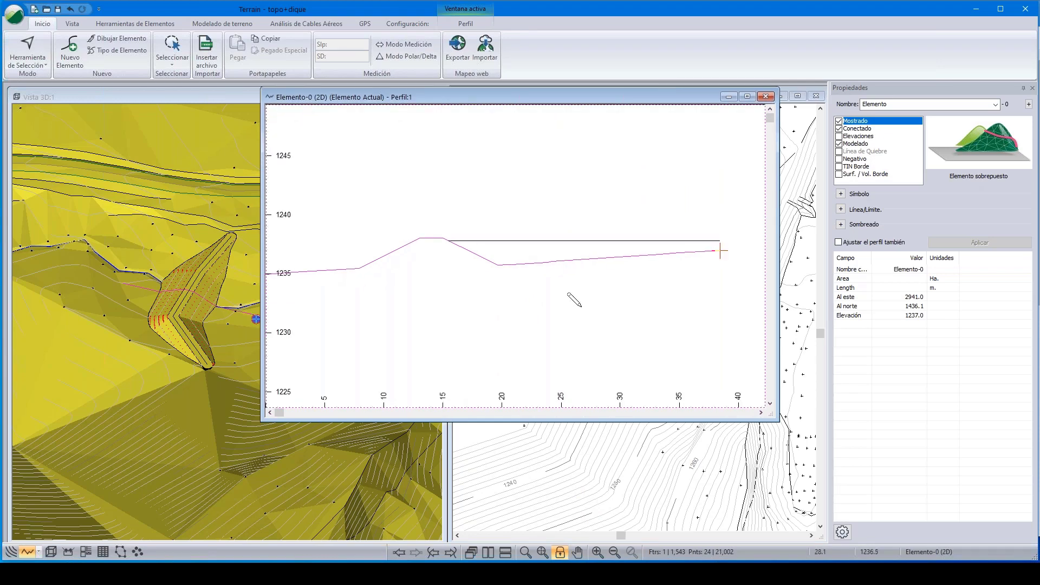
{"action": "left_click_drag", "start_coordinate": [555, 421], "coordinate": [555, 476]}
{"action": "left_click_drag", "start_coordinate": [524, 91], "coordinate": [426, 89]}
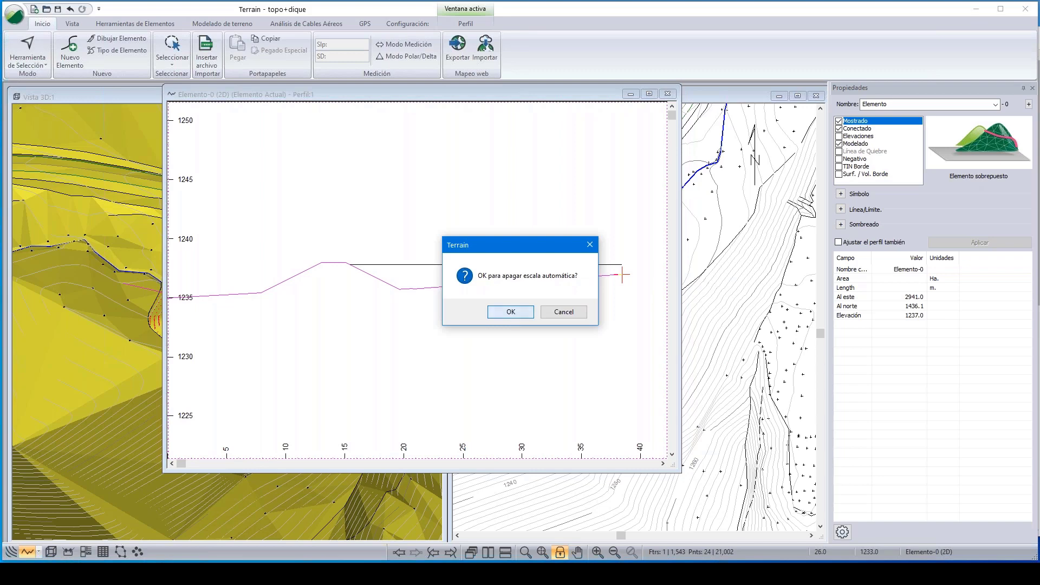
{"action": "key", "text": "Return"}
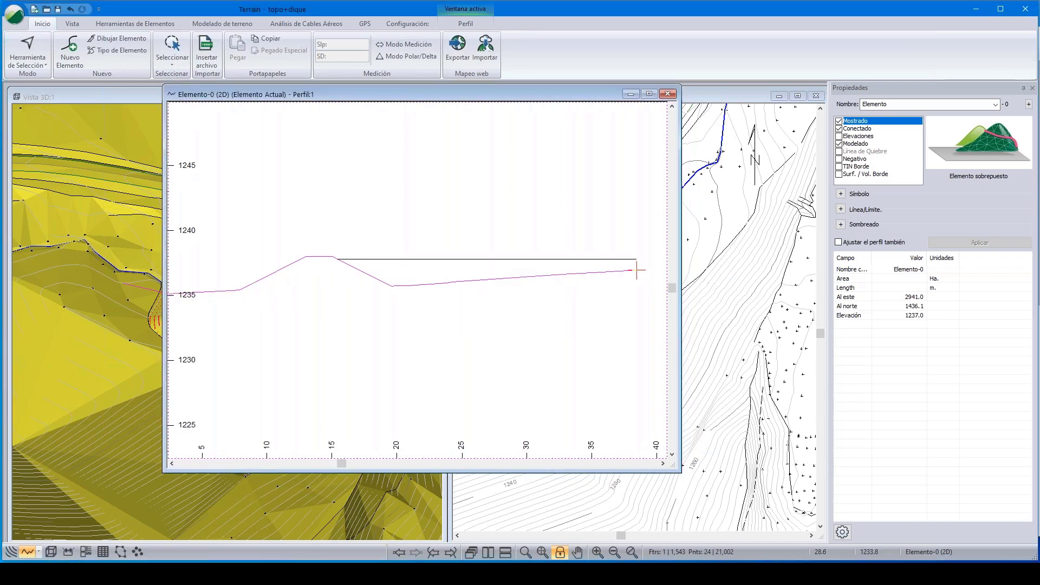
Add dique.terx from the WEB folder as a background file in the profile window options and apply the change
{"action": "right_click", "coordinate": [509, 311]}
{"action": "left_click", "coordinate": [515, 318]}
{"action": "right_click", "coordinate": [515, 316]}
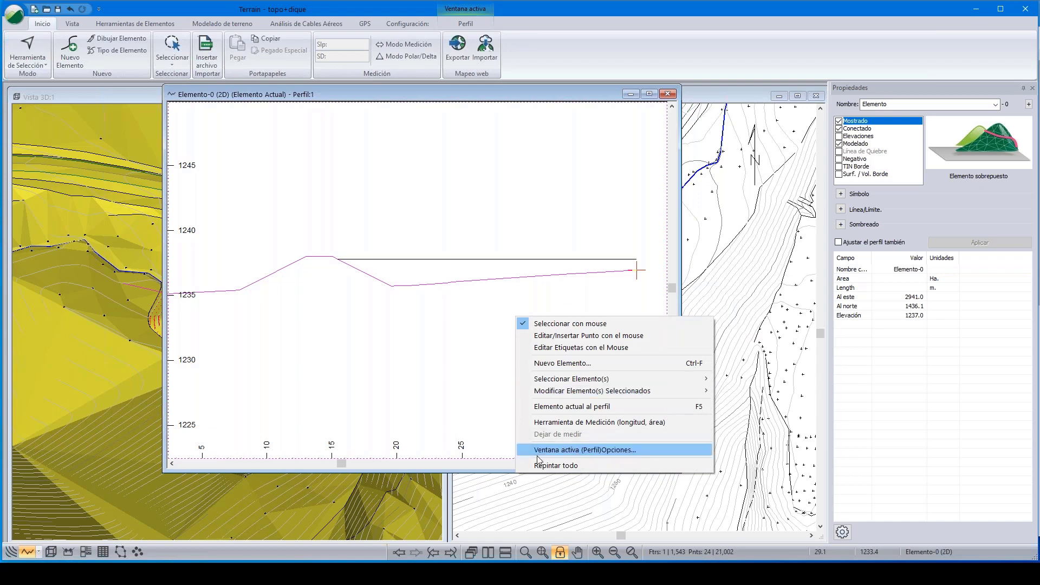
{"action": "left_click", "coordinate": [560, 450]}
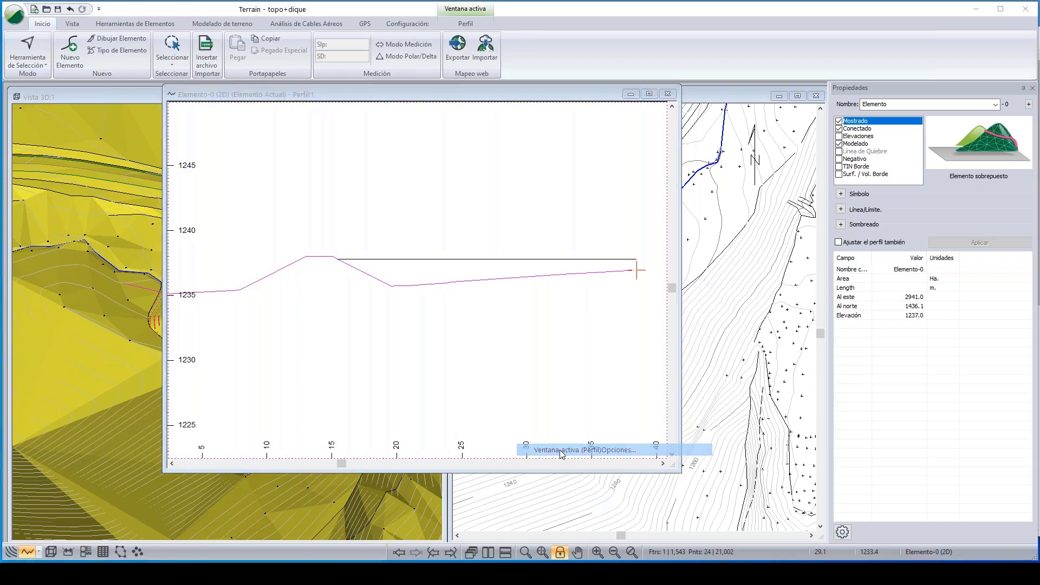
{"action": "left_click", "coordinate": [542, 352]}
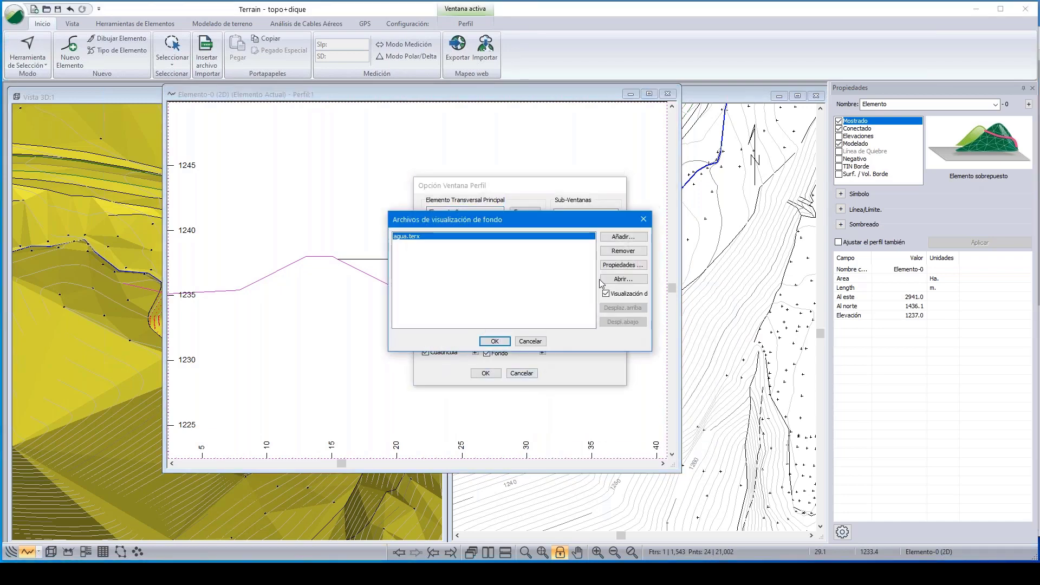
{"action": "left_click", "coordinate": [620, 239]}
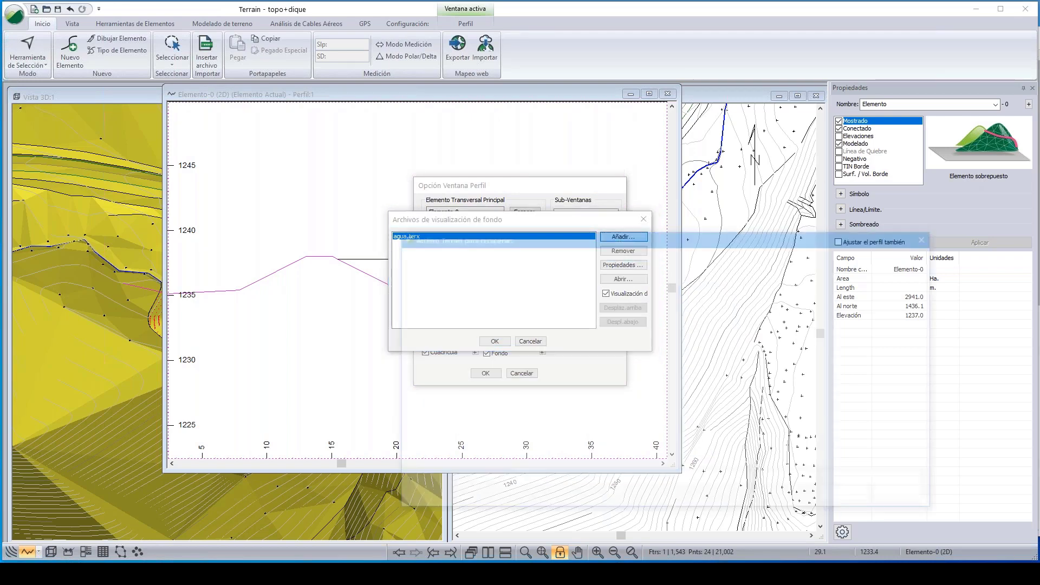
{"action": "left_click", "coordinate": [509, 320]}
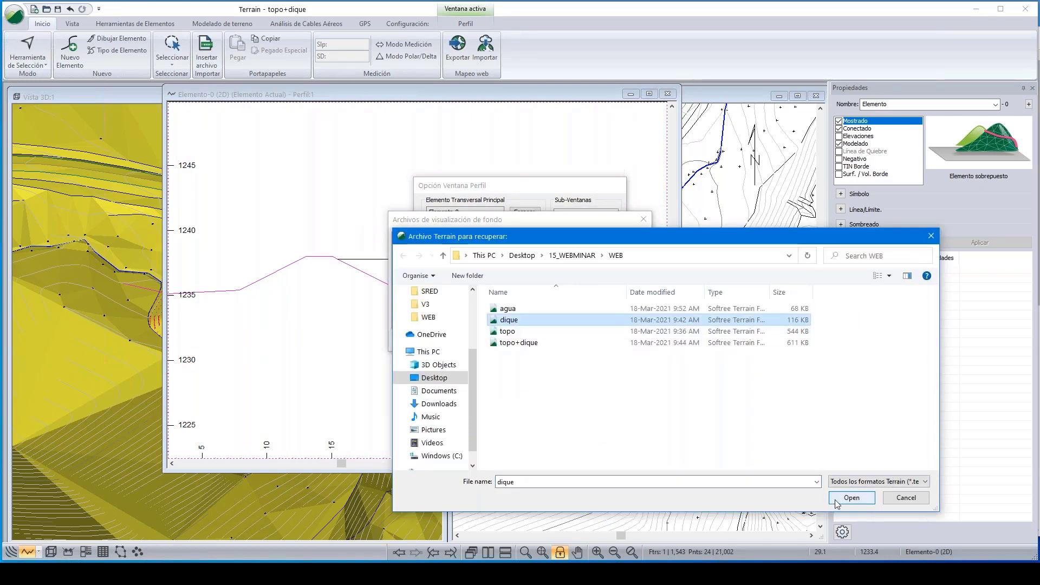
{"action": "left_click", "coordinate": [837, 501]}
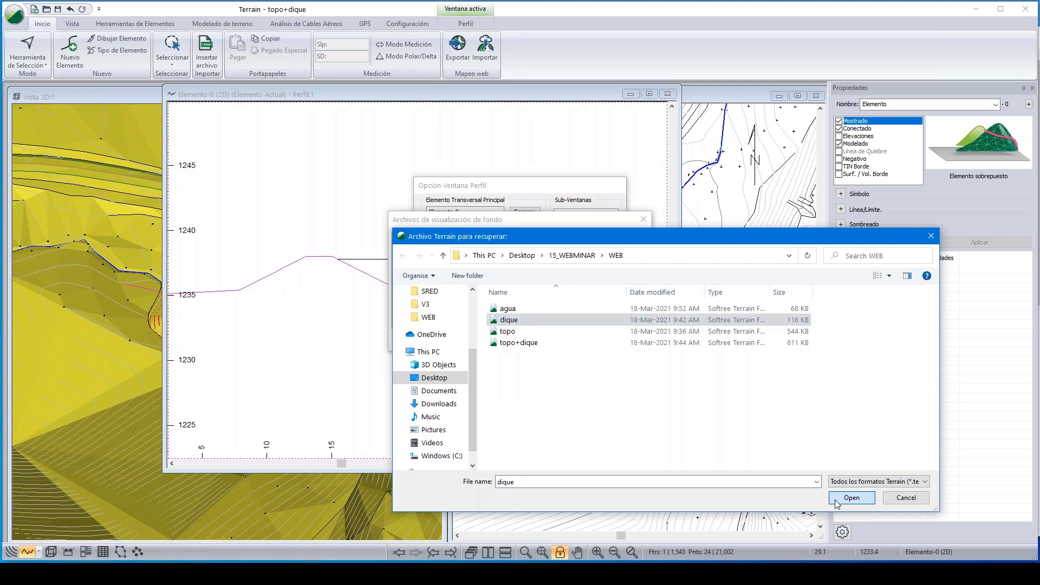
{"action": "left_click", "coordinate": [494, 342]}
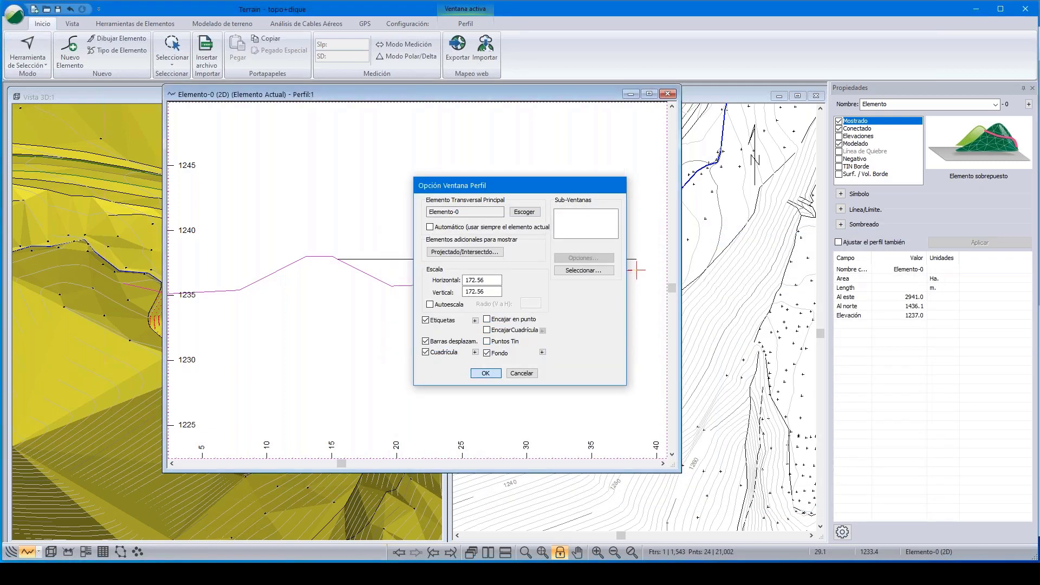
{"action": "left_click", "coordinate": [486, 373]}
Assign the current element to the profile window
{"action": "scroll", "coordinate": [504, 299], "scroll_direction": "down", "scroll_amount": 1}
{"action": "middle_click_drag", "start_coordinate": [504, 298], "coordinate": [507, 289]}
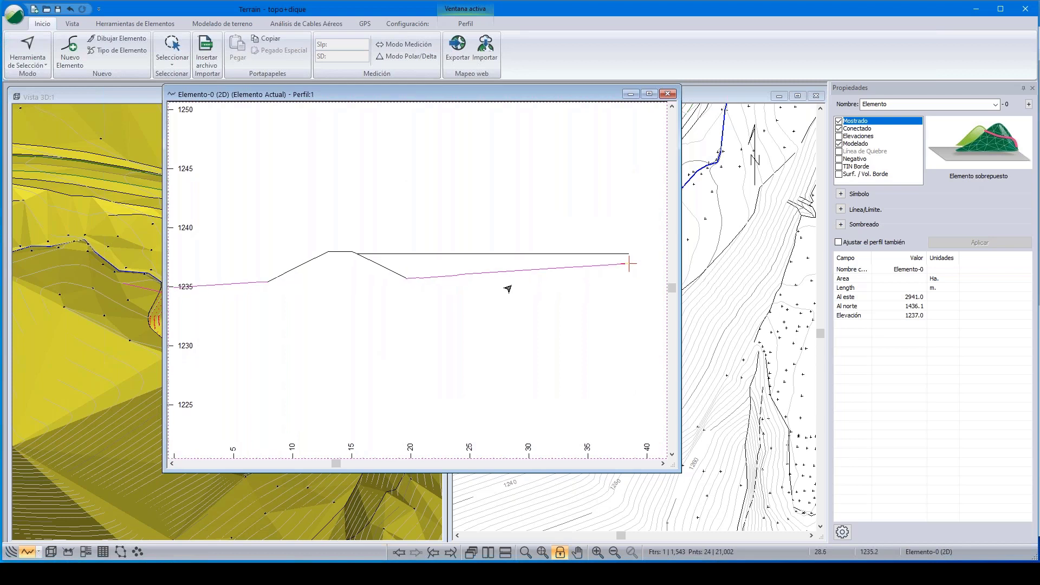
{"action": "right_click", "coordinate": [512, 286]}
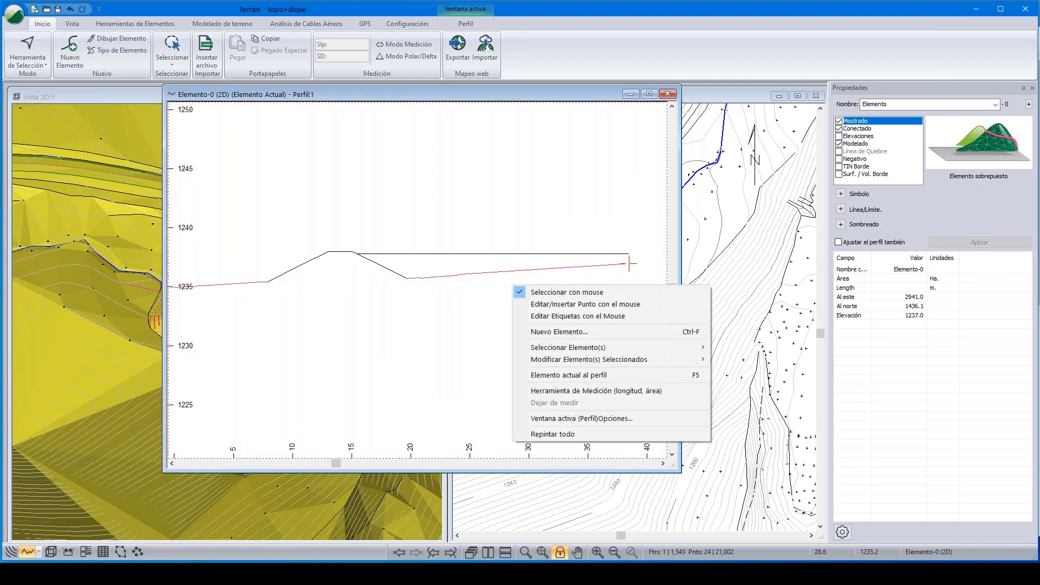
{"action": "left_click", "coordinate": [546, 375]}
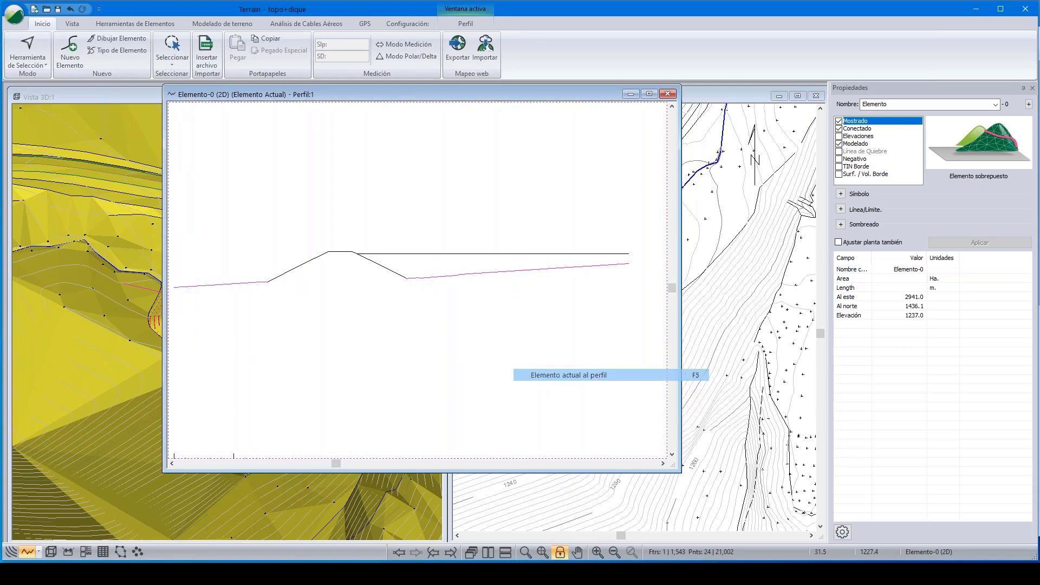
Set the profile line colour of the agua.terx background file to azul in the profile window options and apply the change
{"action": "right_click", "coordinate": [527, 304]}
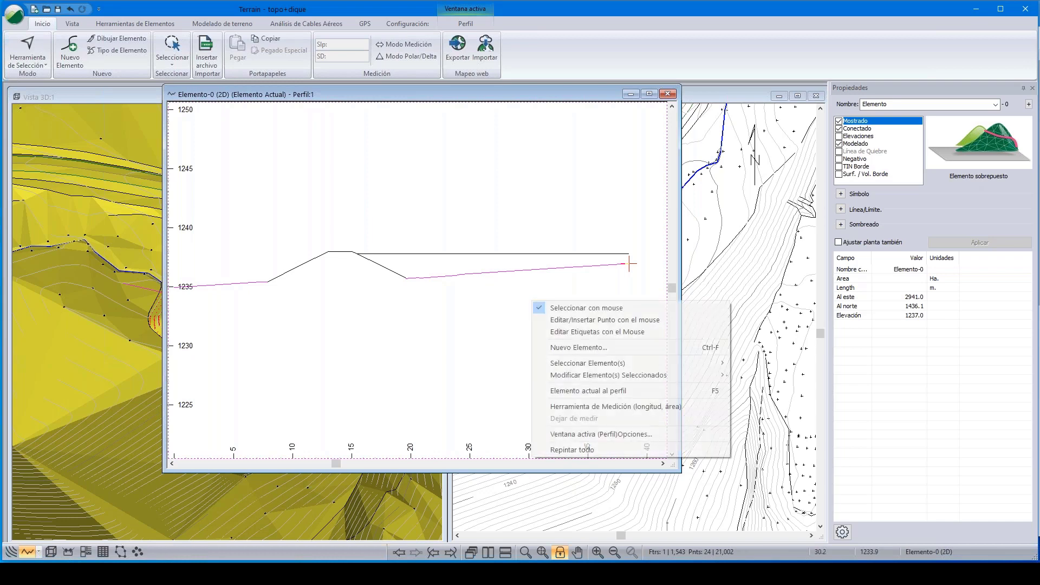
{"action": "left_click", "coordinate": [570, 435]}
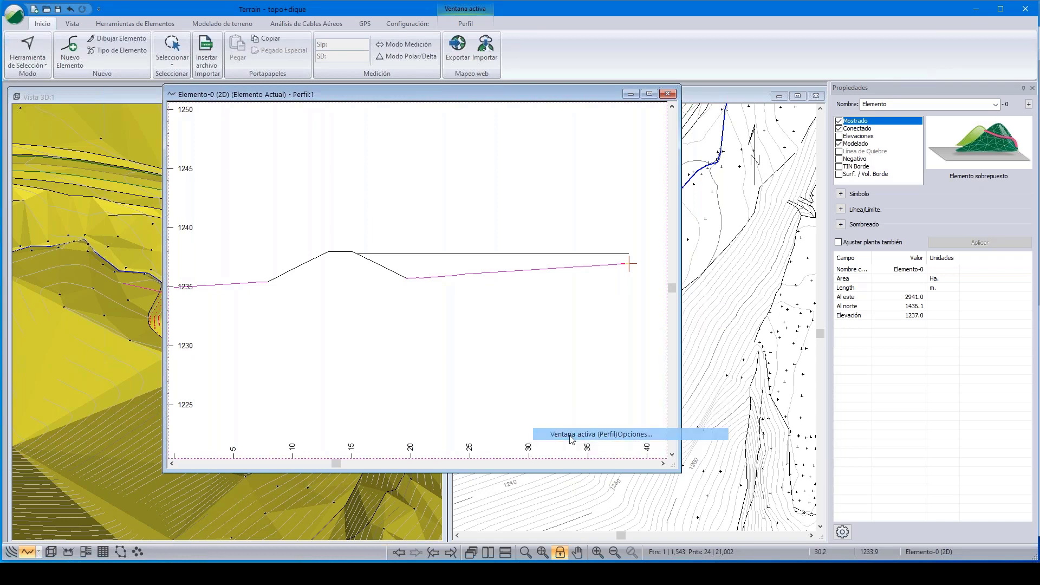
{"action": "left_click", "coordinate": [542, 352]}
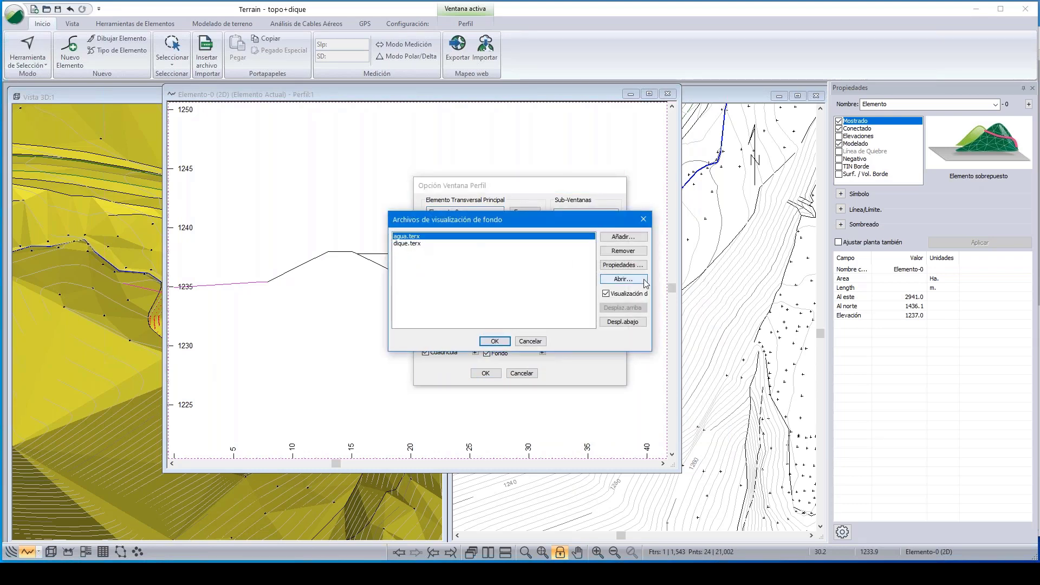
{"action": "left_click", "coordinate": [607, 266]}
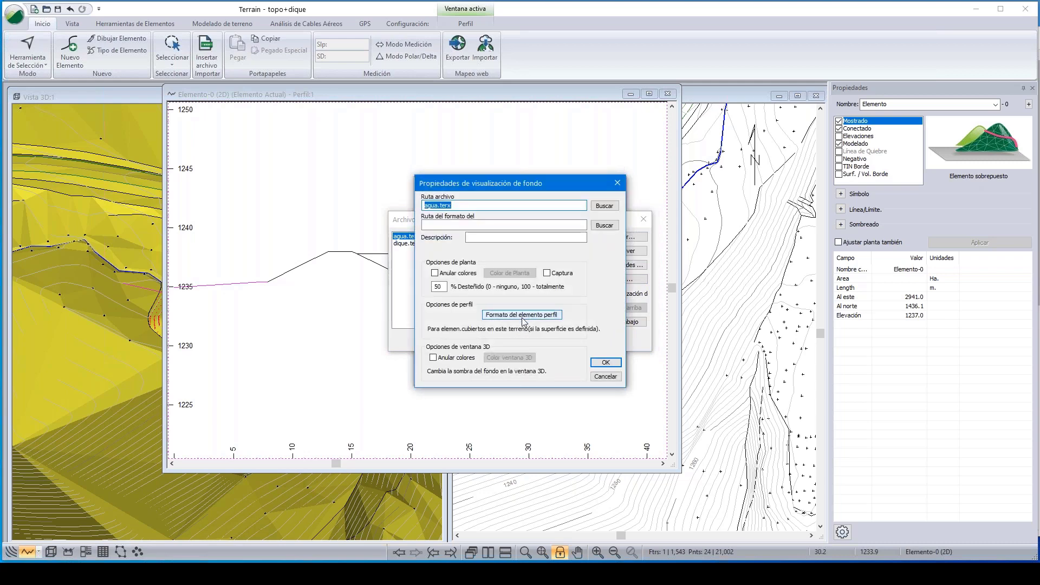
{"action": "left_click", "coordinate": [523, 316]}
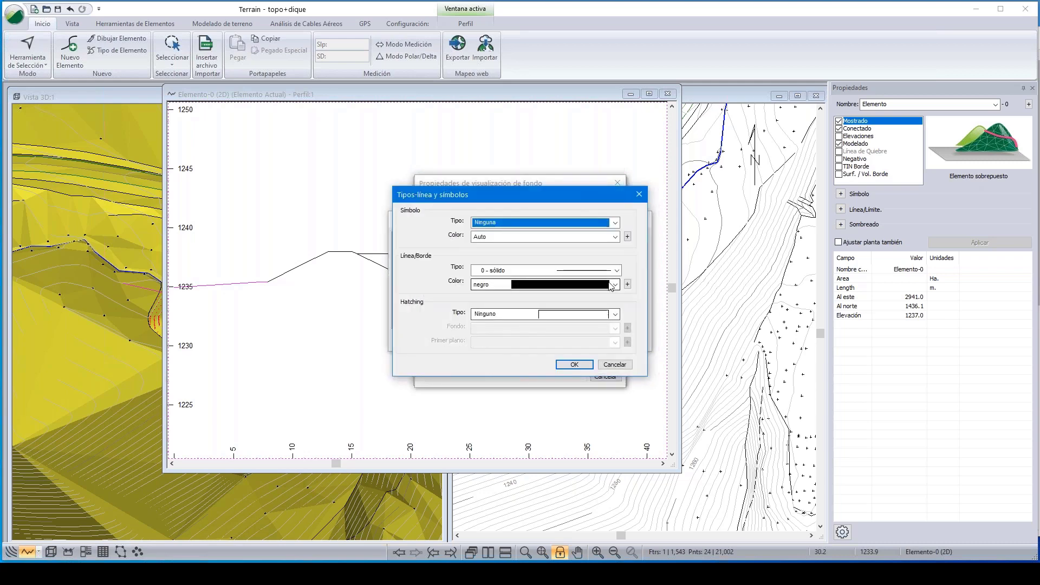
{"action": "left_click", "coordinate": [615, 284]}
{"action": "left_click", "coordinate": [581, 390]}
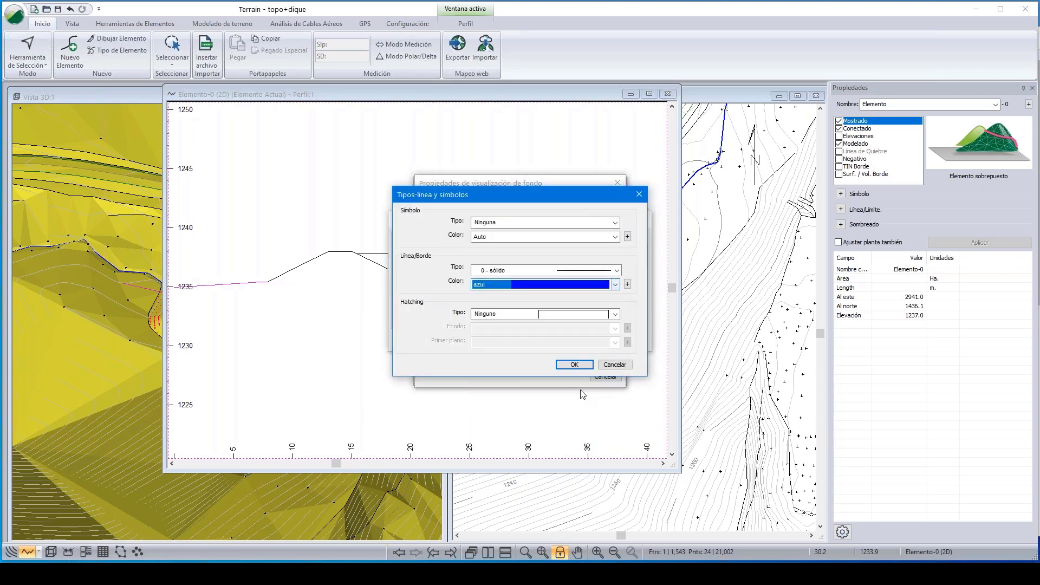
{"action": "left_click", "coordinate": [574, 364]}
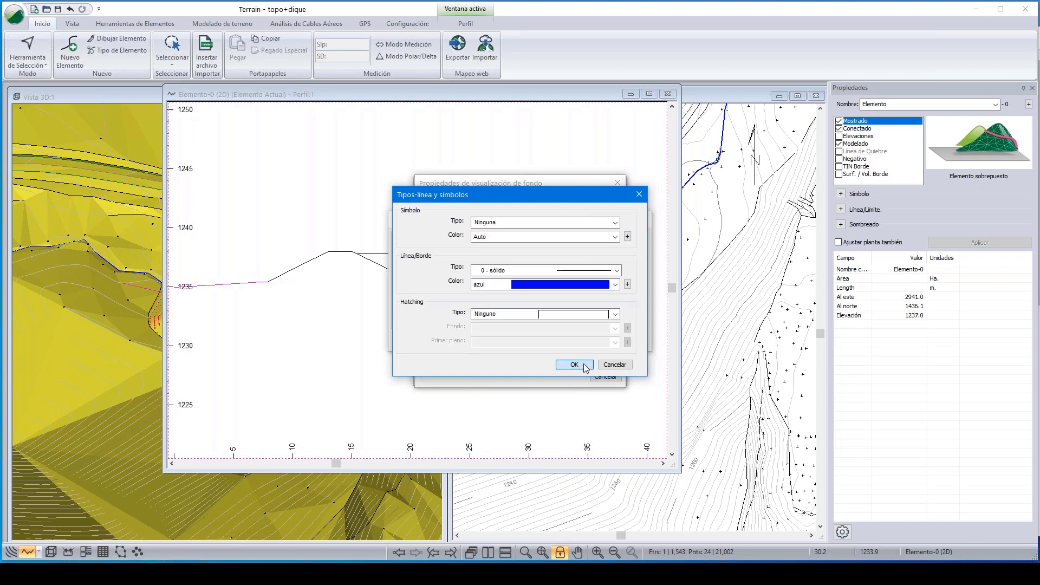
{"action": "left_click", "coordinate": [605, 363]}
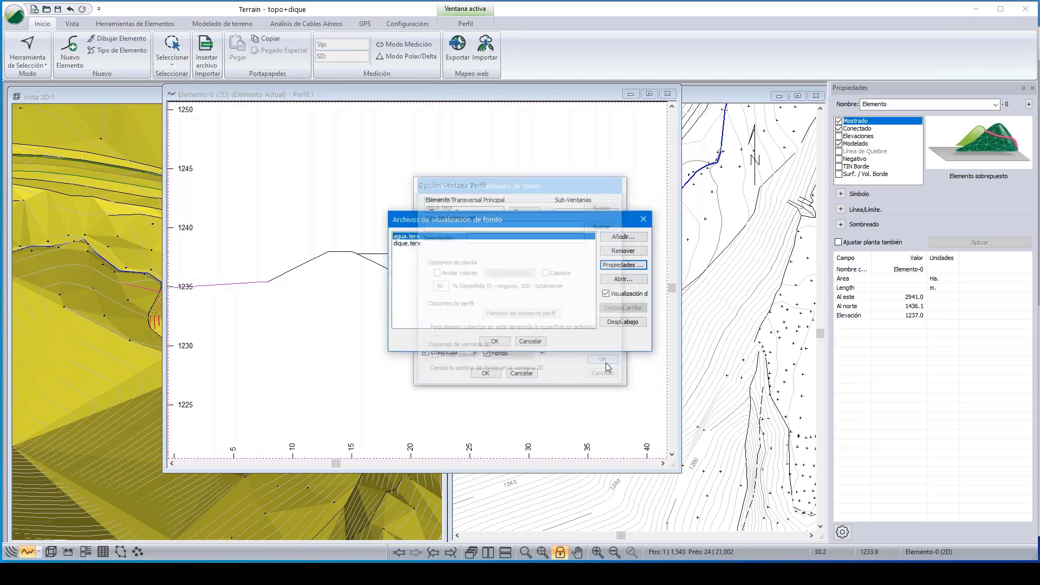
{"action": "left_click", "coordinate": [497, 341]}
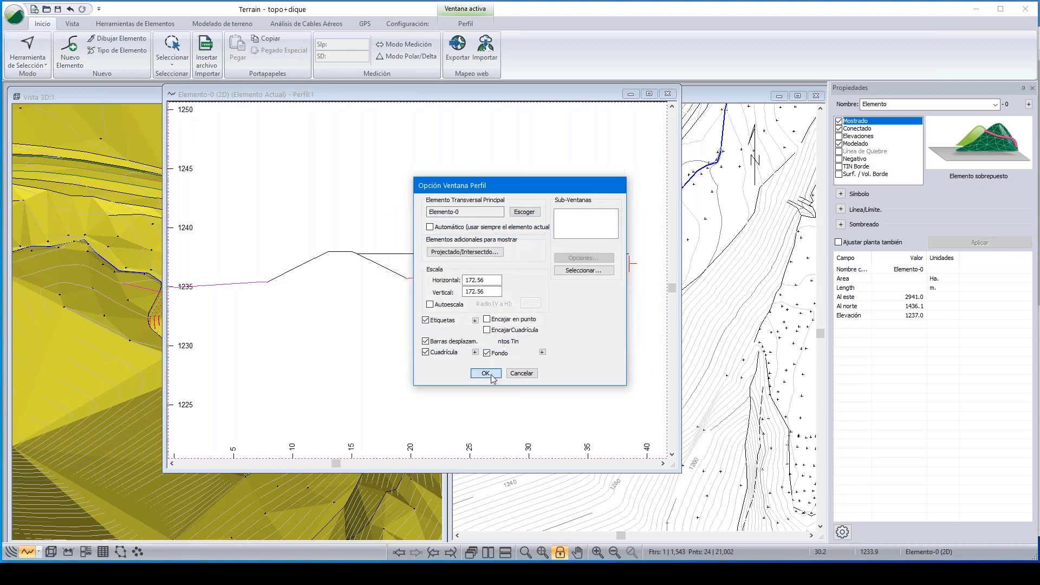
{"action": "left_click", "coordinate": [485, 373]}
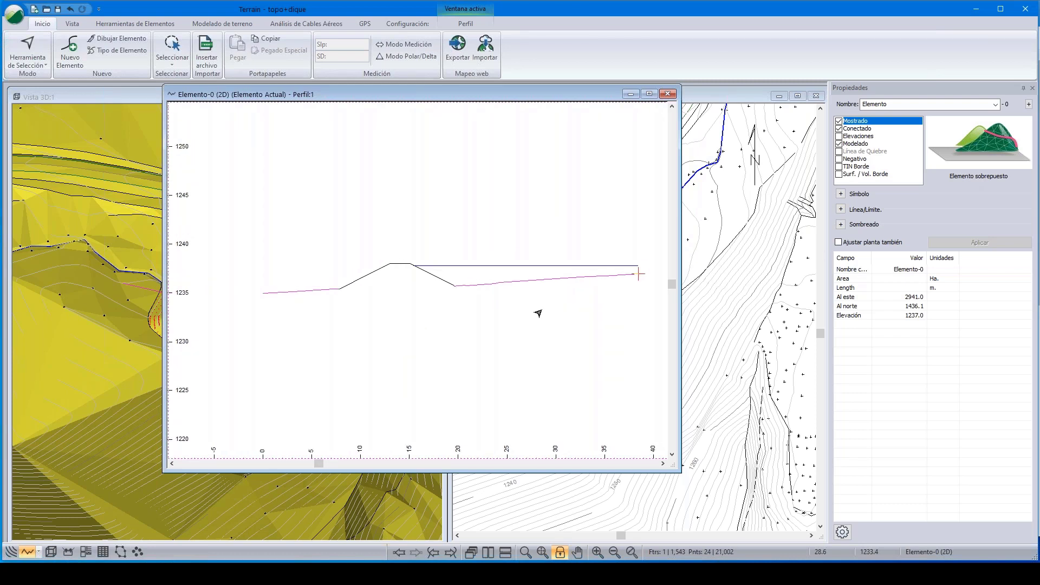
Measure the dike's water-side slope from crest to toe and the vertical drop below the crest in the profile
{"action": "scroll", "coordinate": [544, 313], "scroll_direction": "up", "scroll_amount": 2}
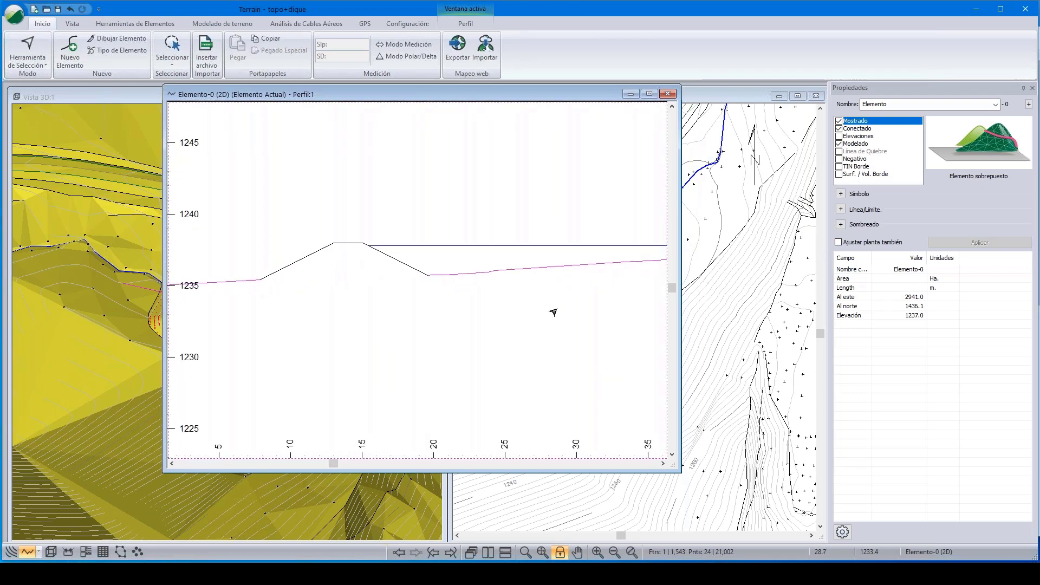
{"action": "right_click", "coordinate": [394, 306]}
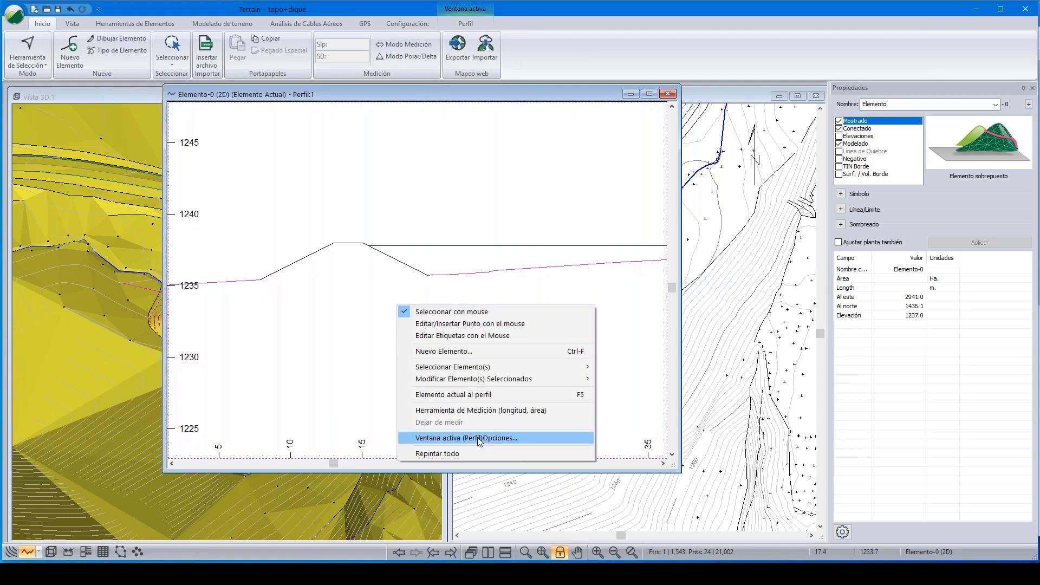
{"action": "left_click", "coordinate": [477, 410]}
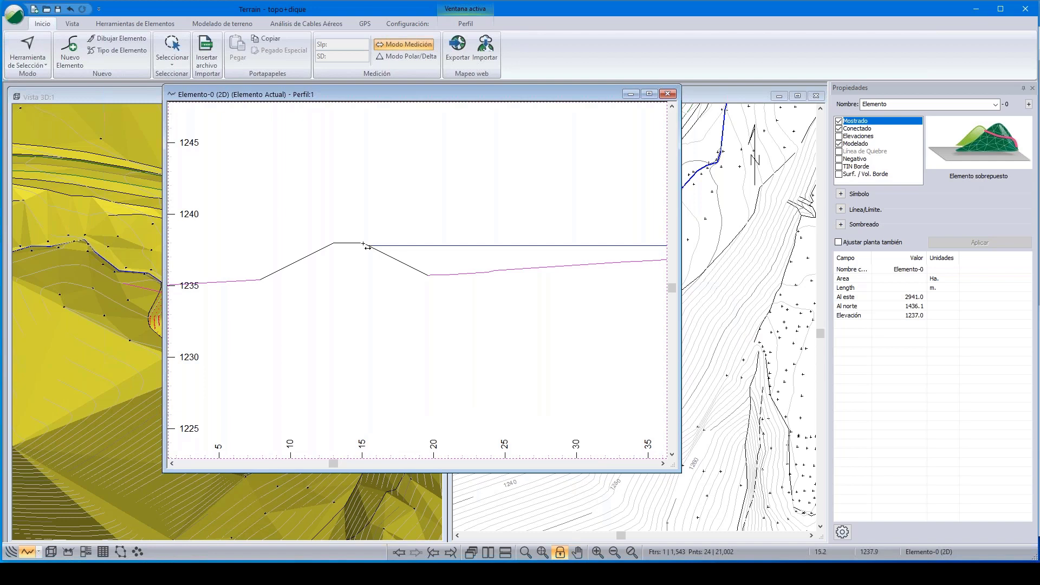
{"action": "mouse_move", "coordinate": [363, 242]}
{"action": "left_mouse_down"}
{"action": "mouse_move", "coordinate": [436, 284]}
{"action": "mouse_move", "coordinate": [430, 276]}
{"action": "left_mouse_up"}
{"action": "left_click_drag", "start_coordinate": [363, 243], "coordinate": [369, 283]}
{"action": "key", "text": "Escape"}
Move and narrow the profile window so it sits beside the plan window, with the whole profile in view
{"action": "scroll", "coordinate": [450, 282], "scroll_direction": "down", "scroll_amount": 2}
{"action": "scroll", "coordinate": [452, 281], "scroll_direction": "down", "scroll_amount": 3}
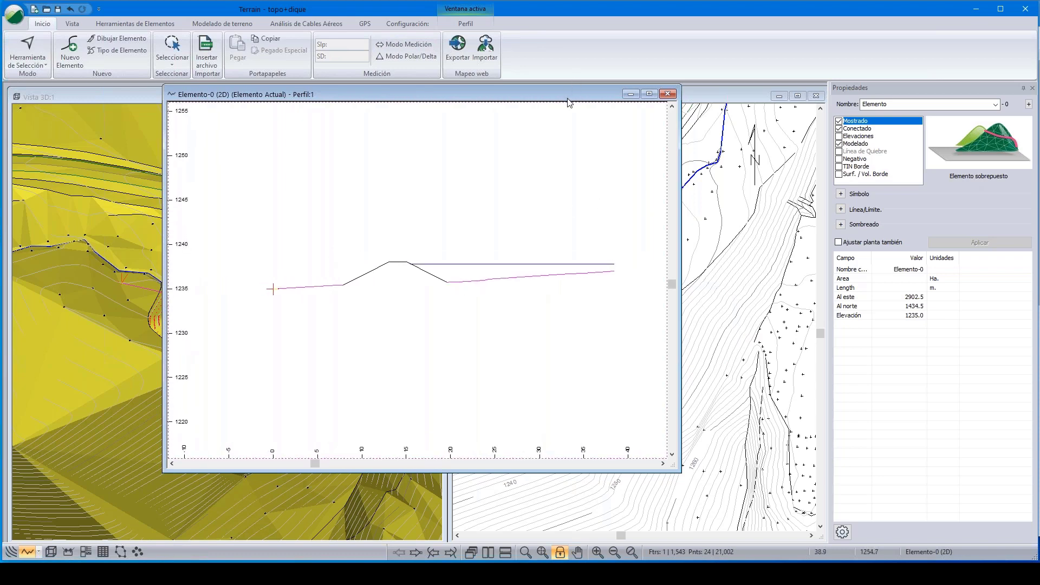
{"action": "left_click_drag", "start_coordinate": [569, 101], "coordinate": [409, 100]}
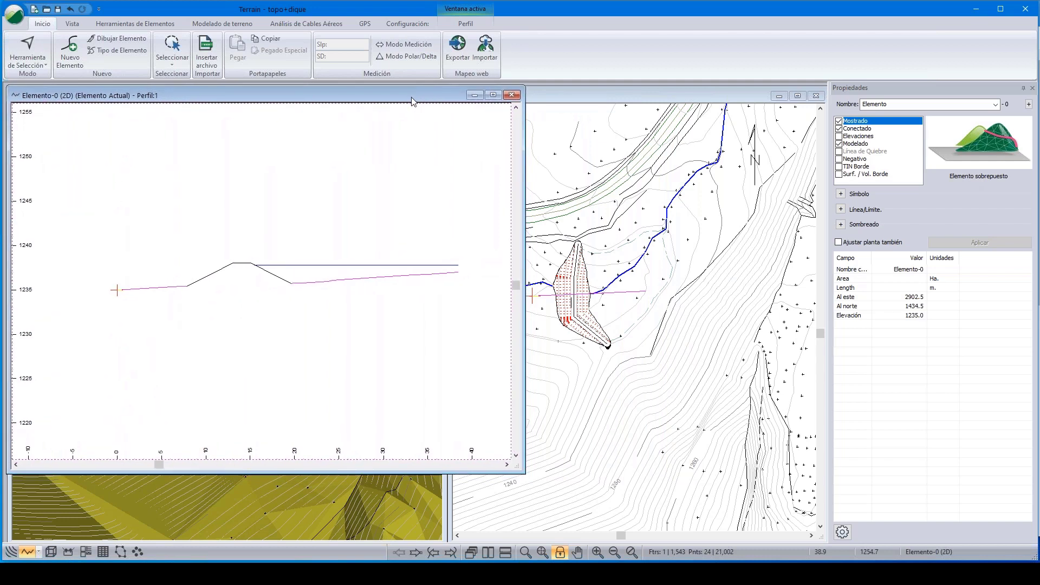
{"action": "left_click_drag", "start_coordinate": [523, 220], "coordinate": [441, 190]}
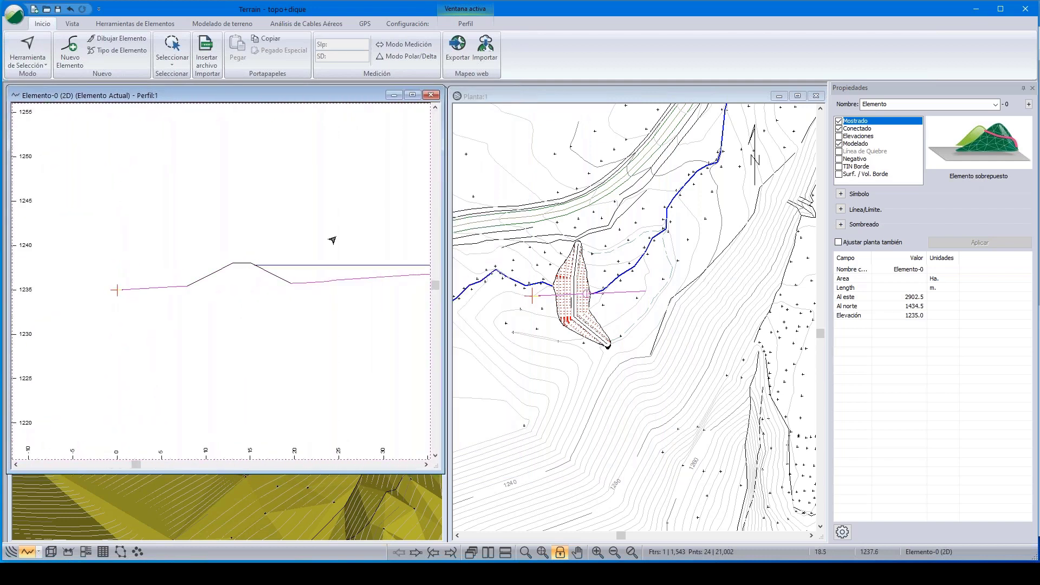
{"action": "middle_click_drag", "start_coordinate": [358, 206], "coordinate": [306, 186]}
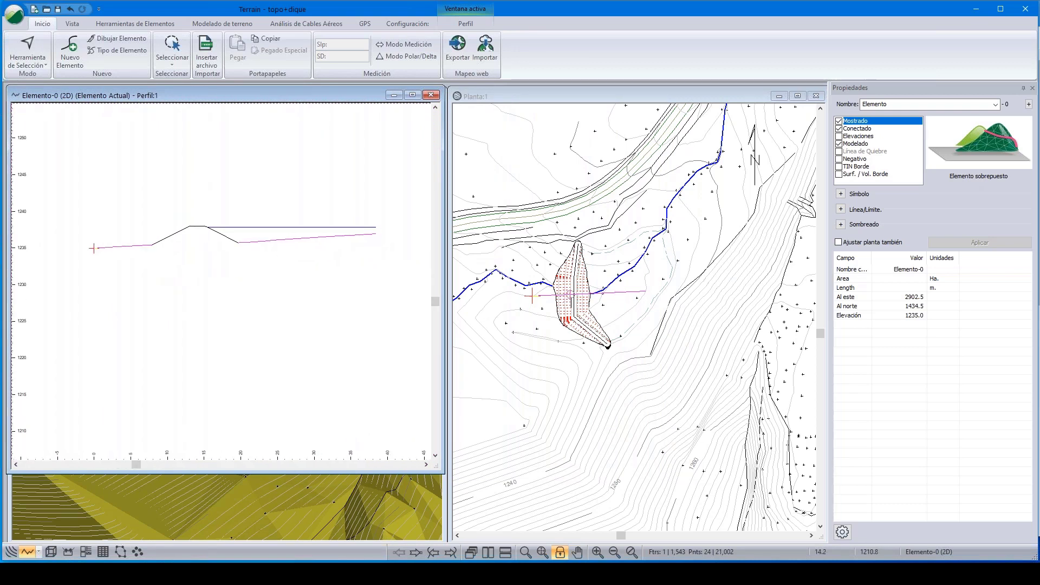
Create a Multi-Plot sheet and insert the Planta:1 sub-view in the upper half of the page
{"action": "left_click", "coordinate": [85, 552]}
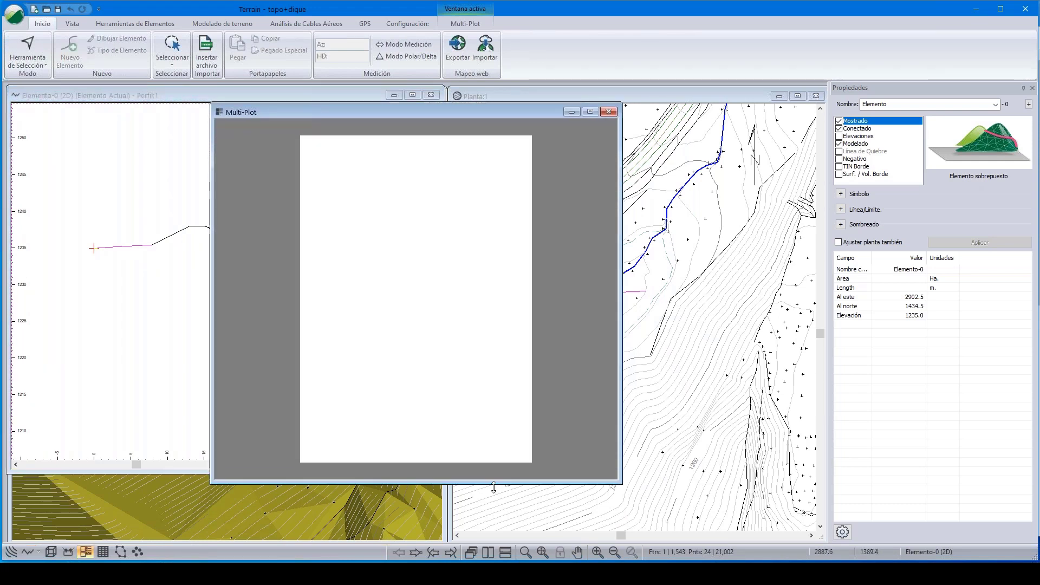
{"action": "left_click", "coordinate": [461, 25]}
{"action": "left_click", "coordinate": [173, 60]}
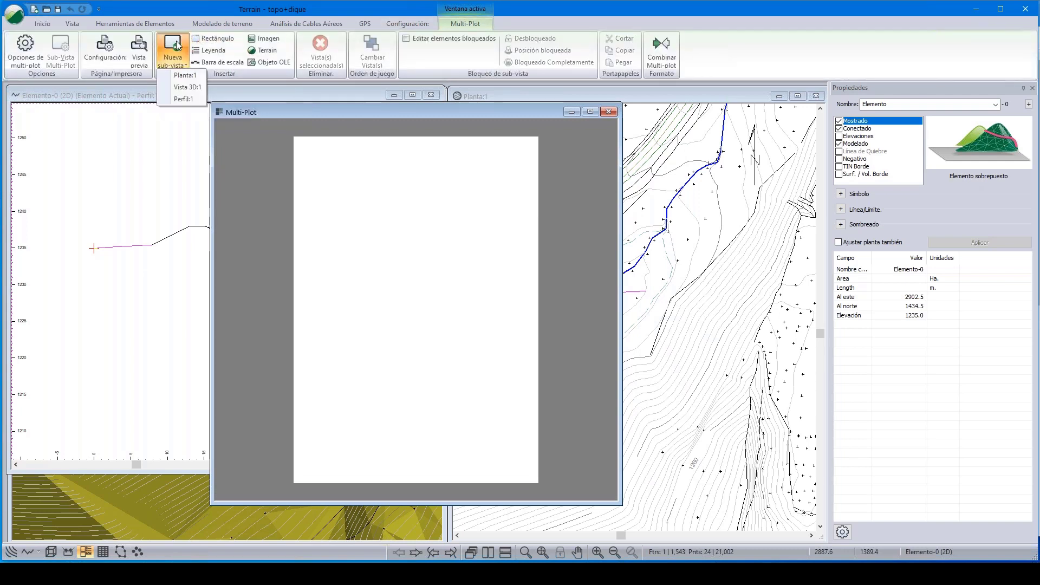
{"action": "left_click", "coordinate": [184, 75]}
{"action": "left_click_drag", "start_coordinate": [395, 274], "coordinate": [387, 206]}
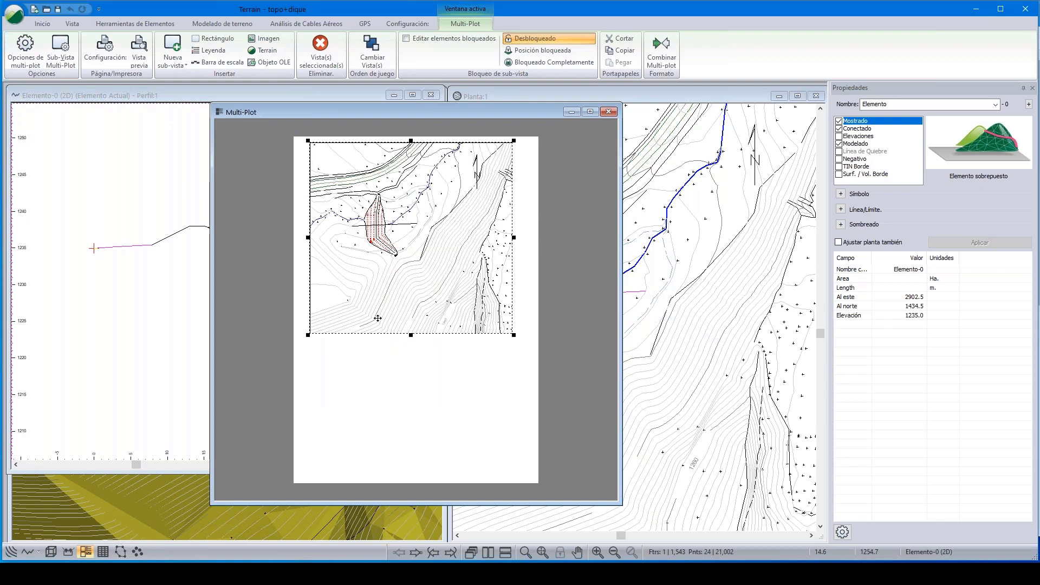
{"action": "scroll", "coordinate": [405, 303], "scroll_direction": "down", "scroll_amount": 1}
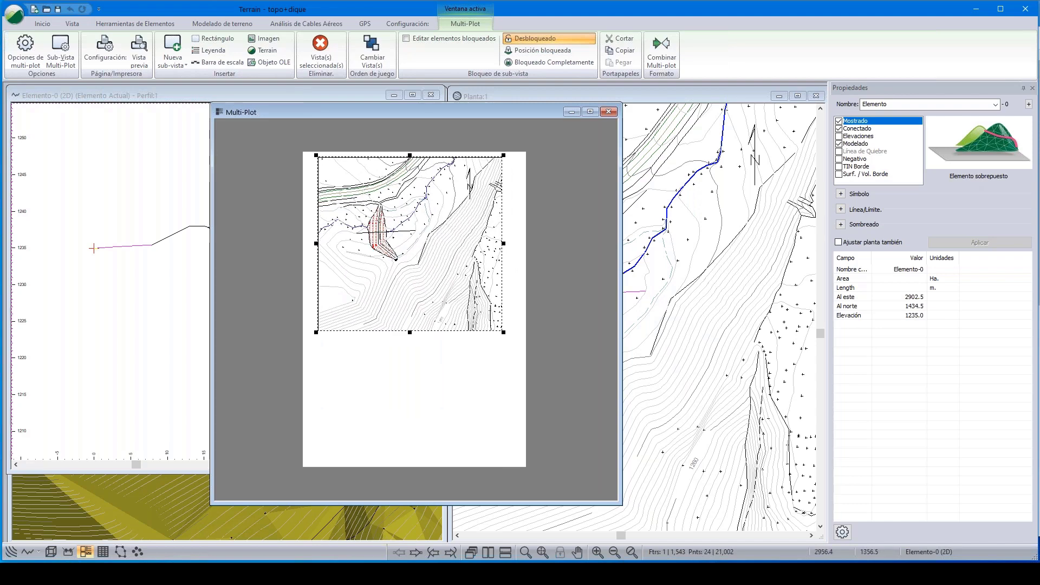
Switch to the topo_final project and examine the plan, 3D and profile views on its finished Multi-Plot sheet
{"action": "mouse_move", "coordinate": [730, 574]}
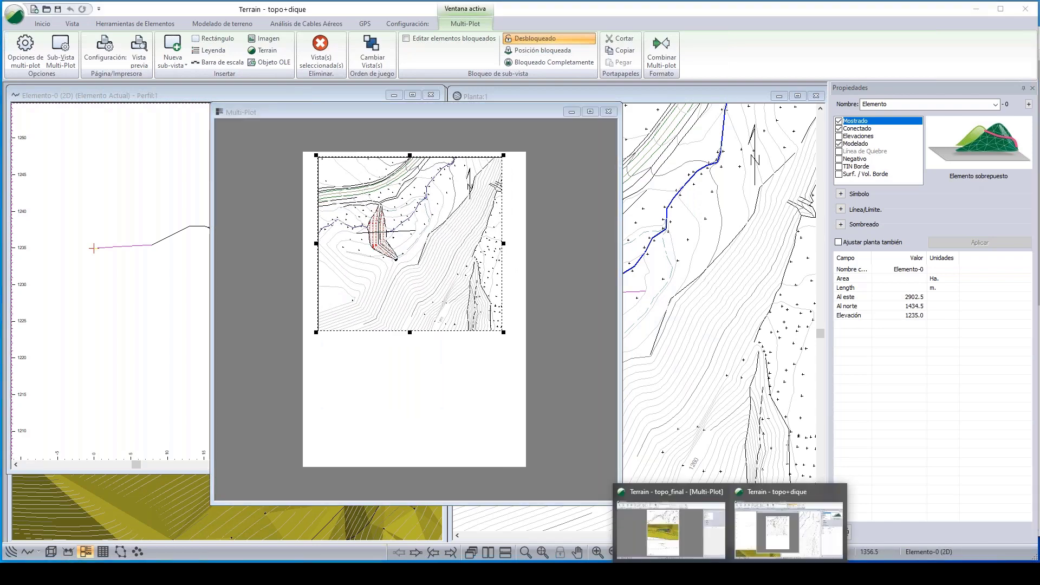
{"action": "left_click", "coordinate": [782, 540]}
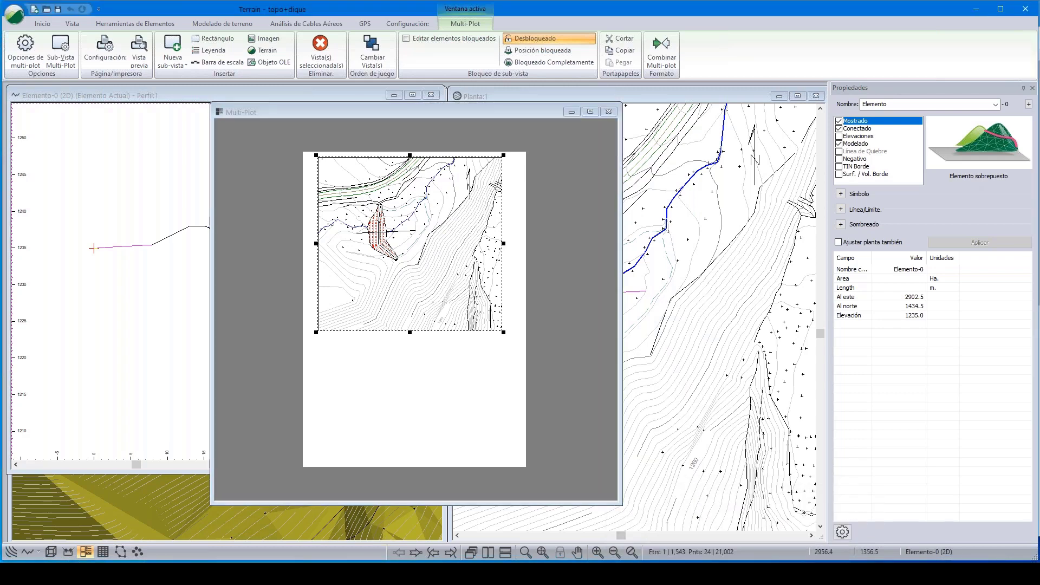
{"action": "left_click", "coordinate": [730, 574]}
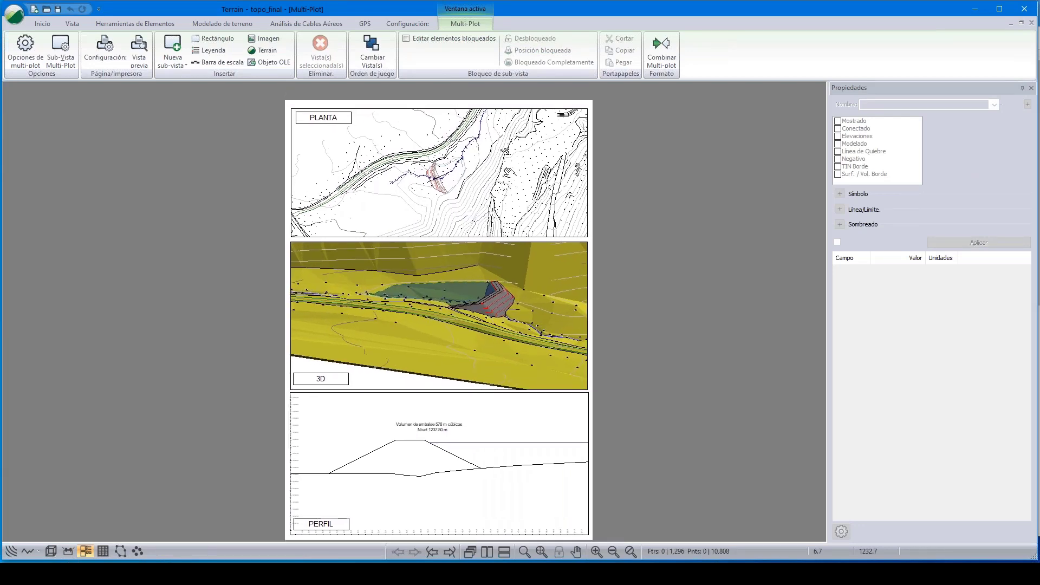
{"action": "middle_click_drag", "start_coordinate": [508, 173], "coordinate": [512, 226]}
{"action": "scroll", "coordinate": [516, 226], "scroll_direction": "up", "scroll_amount": 4}
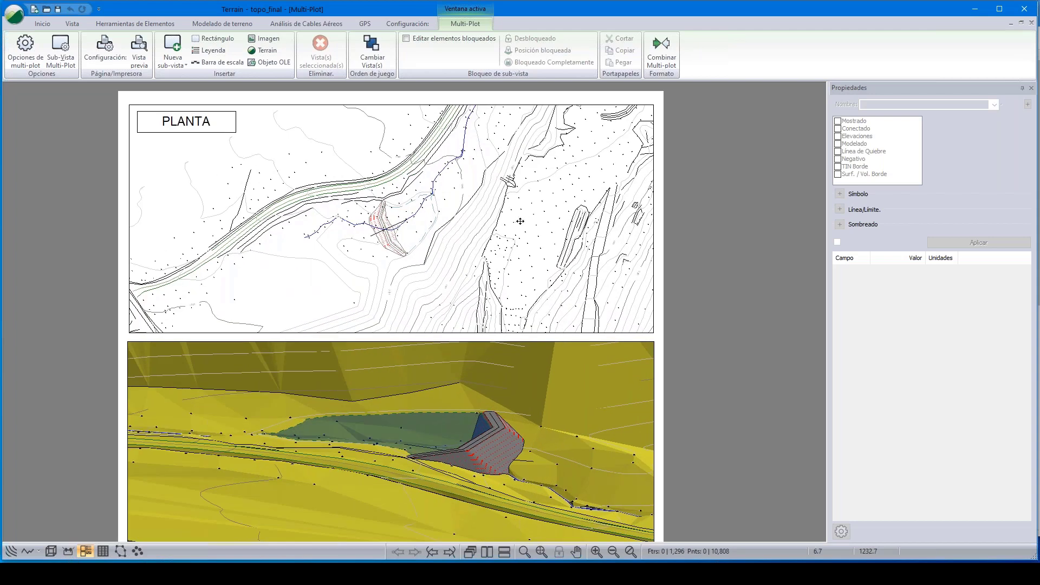
{"action": "scroll", "coordinate": [521, 221], "scroll_direction": "down", "scroll_amount": 4}
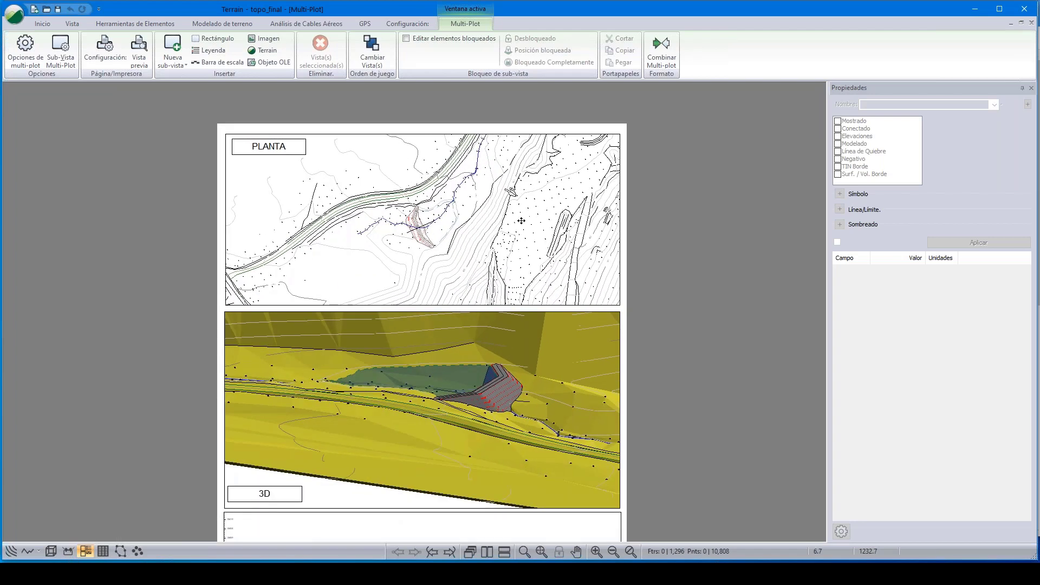
{"action": "scroll", "coordinate": [522, 220], "scroll_direction": "up", "scroll_amount": 3}
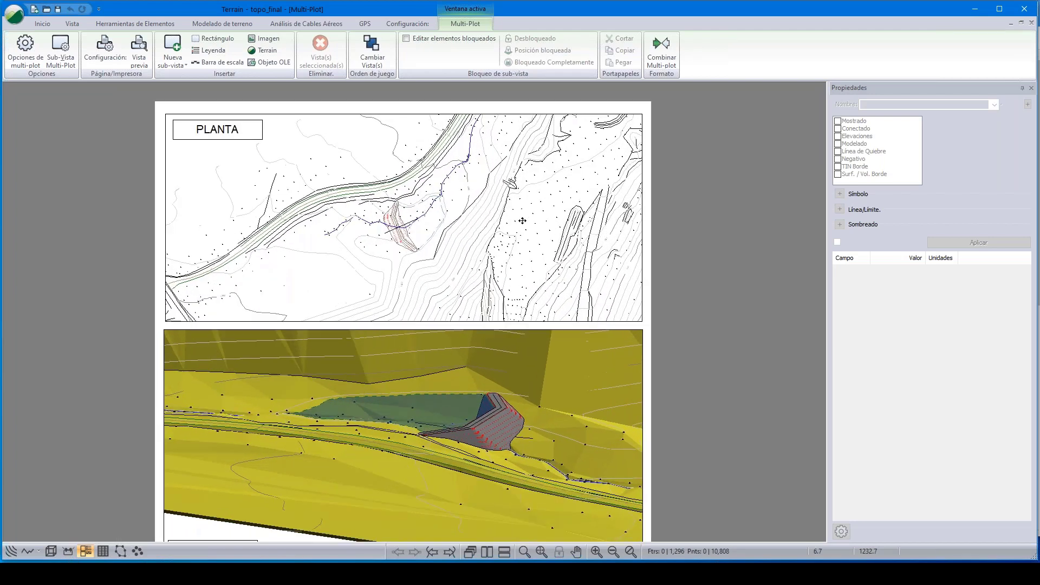
{"action": "scroll", "coordinate": [522, 221], "scroll_direction": "down", "scroll_amount": 1}
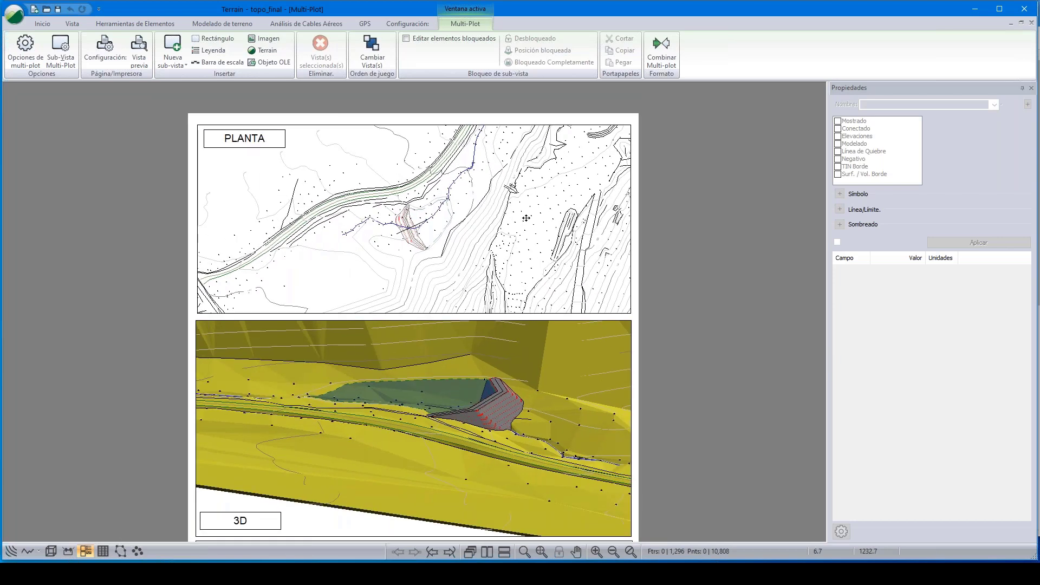
{"action": "scroll", "coordinate": [526, 218], "scroll_direction": "down", "scroll_amount": 3}
{"action": "scroll", "coordinate": [519, 293], "scroll_direction": "up", "scroll_amount": 1}
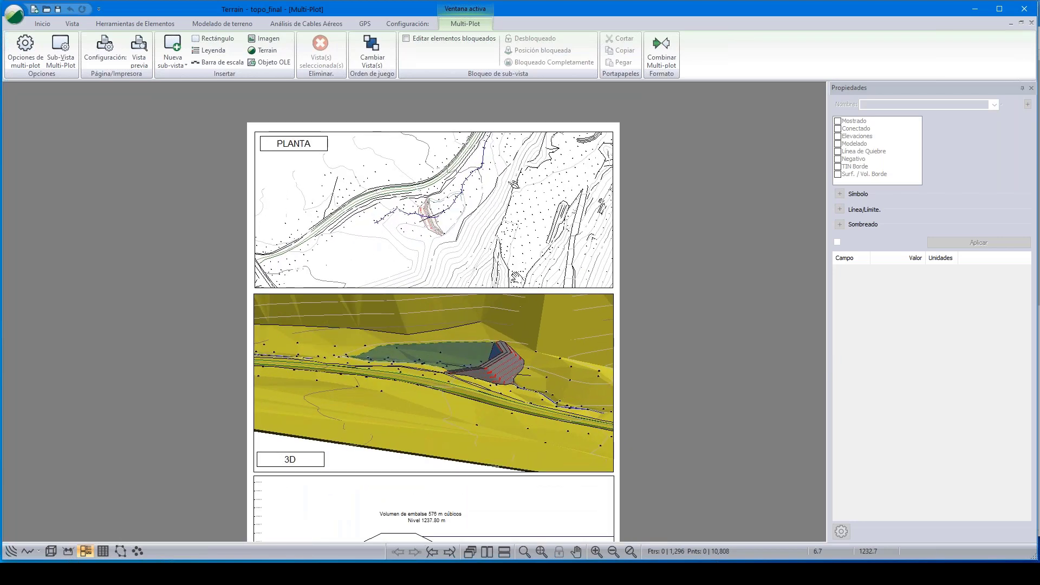
{"action": "middle_click_drag", "start_coordinate": [517, 294], "coordinate": [518, 266]}
{"action": "scroll", "coordinate": [495, 345], "scroll_direction": "up", "scroll_amount": 4}
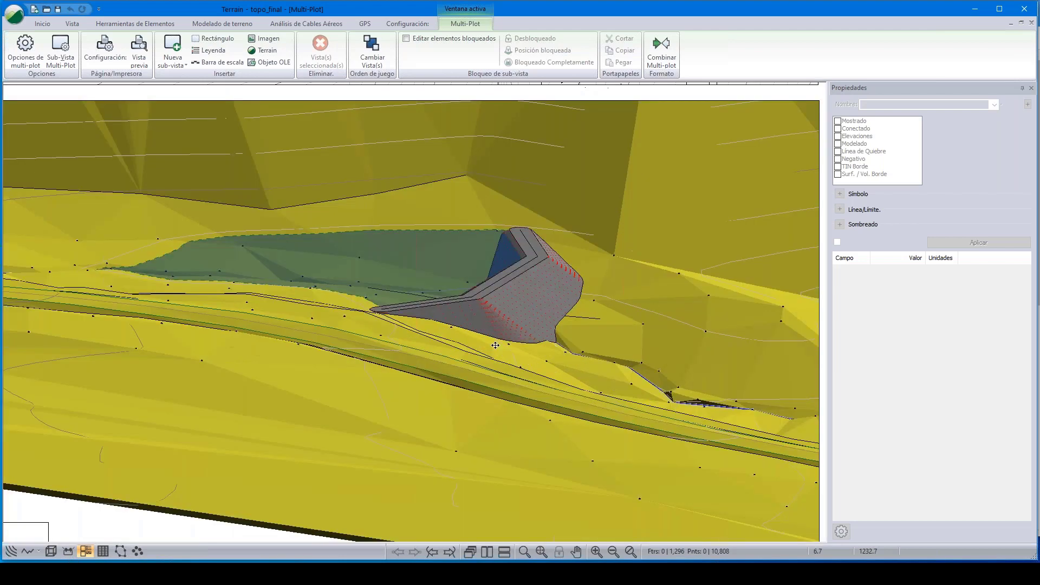
{"action": "scroll", "coordinate": [495, 345], "scroll_direction": "down", "scroll_amount": 4}
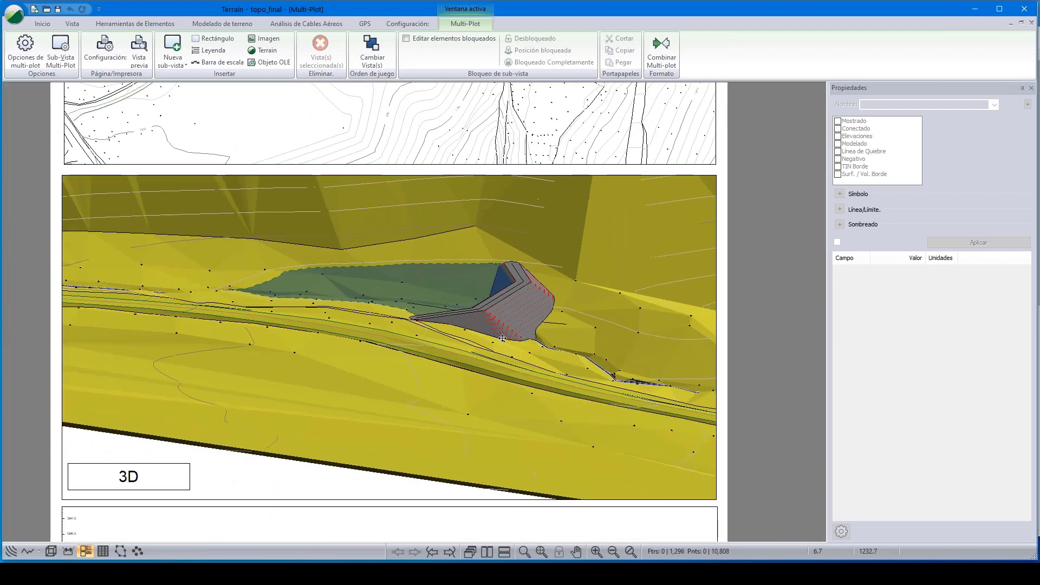
{"action": "scroll", "coordinate": [503, 338], "scroll_direction": "down", "scroll_amount": 5}
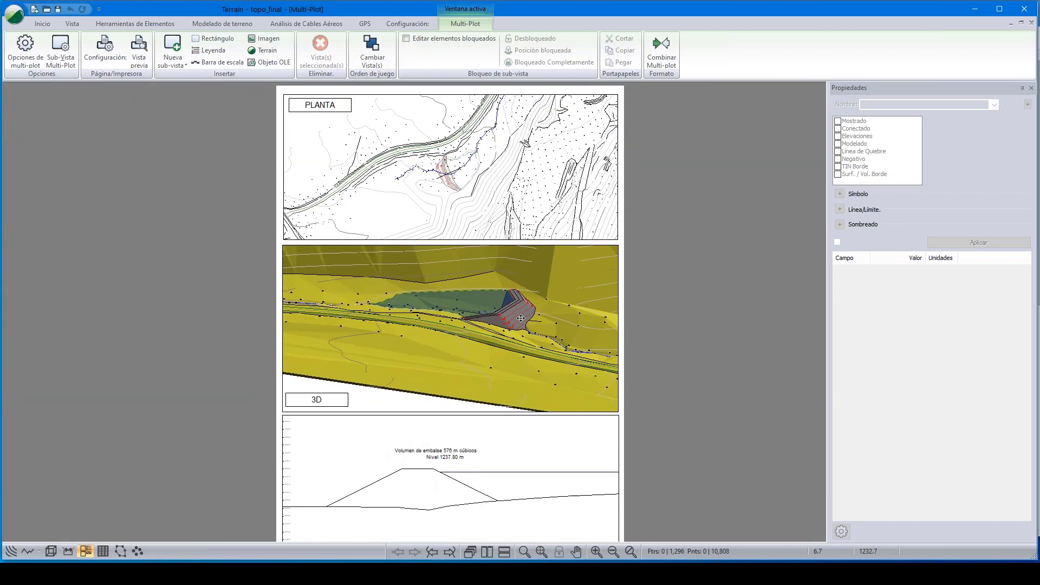
Examine the PERFIL sub-view with its reservoir volume and level note, and the overall page layout of the finished sheet
{"action": "middle_click_drag", "start_coordinate": [530, 286], "coordinate": [546, 203]}
{"action": "scroll", "coordinate": [490, 402], "scroll_direction": "up", "scroll_amount": 3}
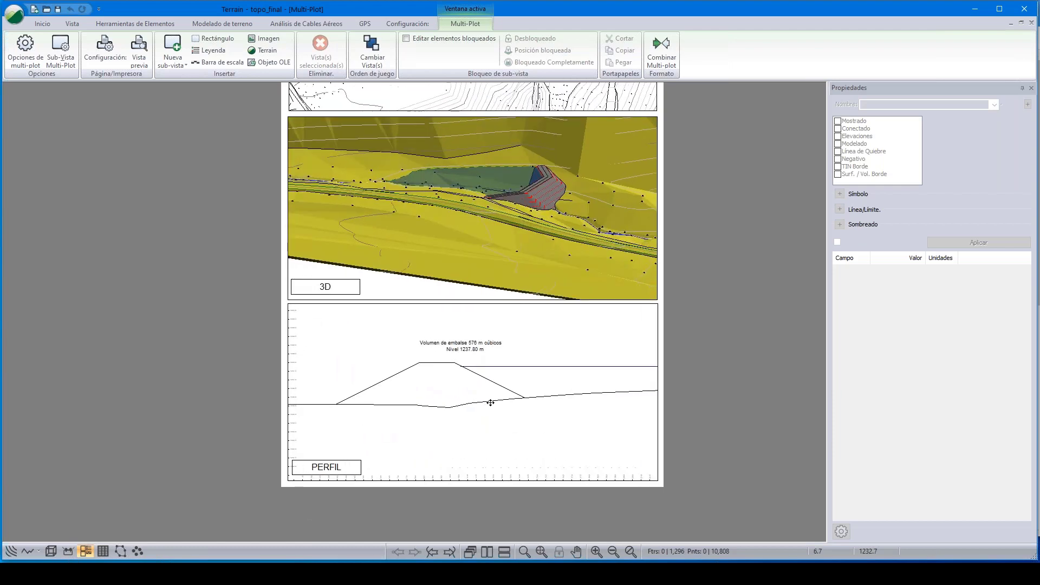
{"action": "scroll", "coordinate": [492, 401], "scroll_direction": "up", "scroll_amount": 4}
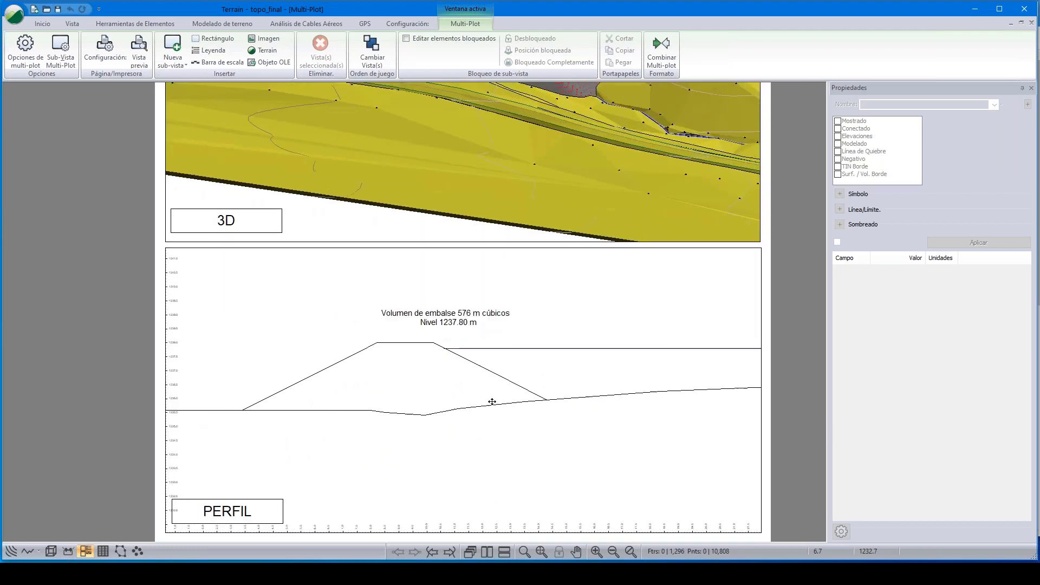
{"action": "scroll", "coordinate": [493, 400], "scroll_direction": "down", "scroll_amount": 1}
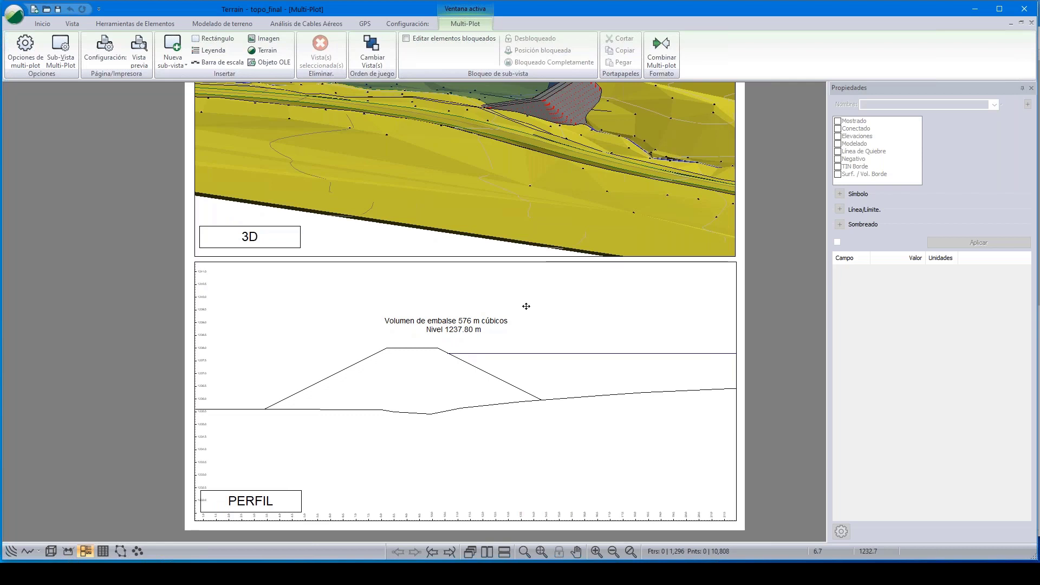
{"action": "scroll", "coordinate": [526, 306], "scroll_direction": "down", "scroll_amount": 4}
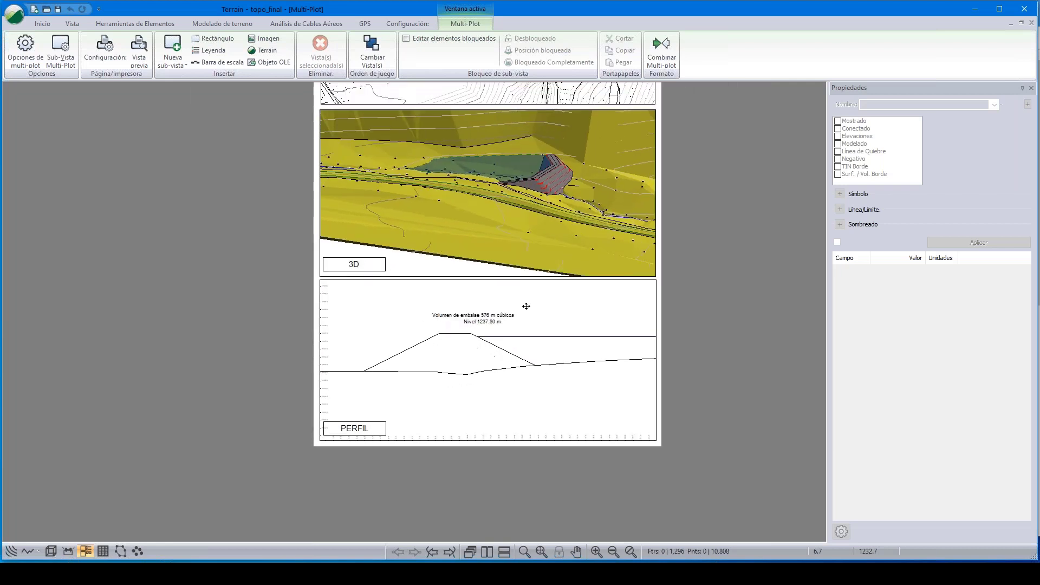
{"action": "middle_click_drag", "start_coordinate": [526, 310], "coordinate": [512, 367]}
{"action": "scroll", "coordinate": [525, 352], "scroll_direction": "down", "scroll_amount": 3}
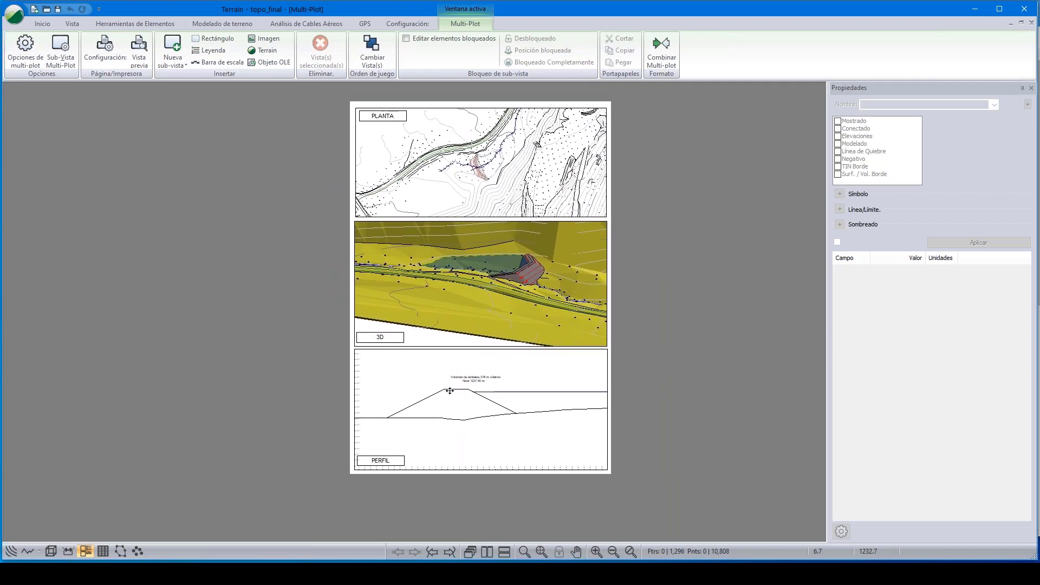
{"action": "scroll", "coordinate": [450, 390], "scroll_direction": "up", "scroll_amount": 1}
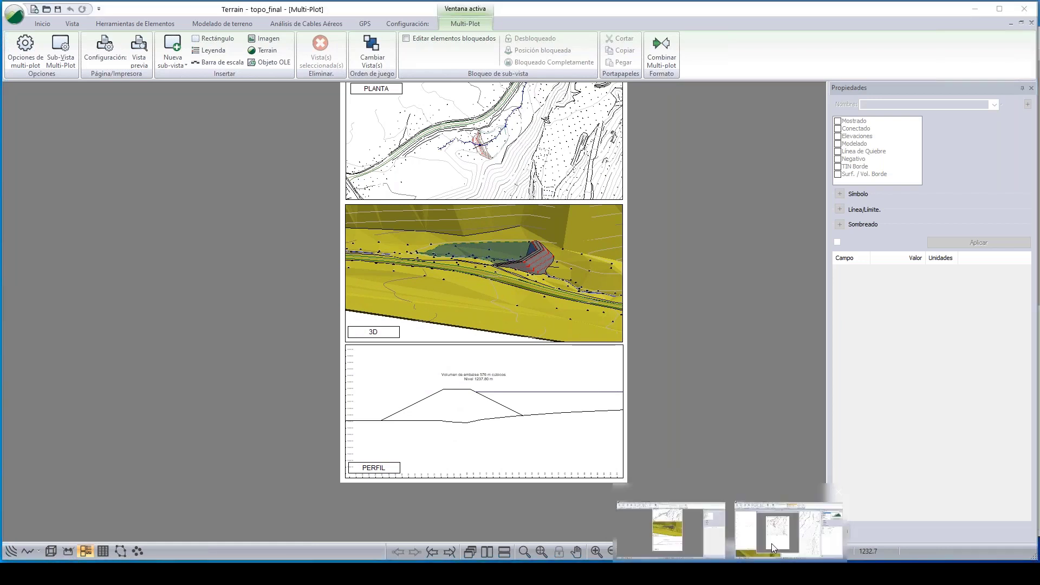
Return to the topo+dique project, minimise its Multi-Plot window and start a new terrain, saving the current changes
{"action": "left_click", "coordinate": [772, 544]}
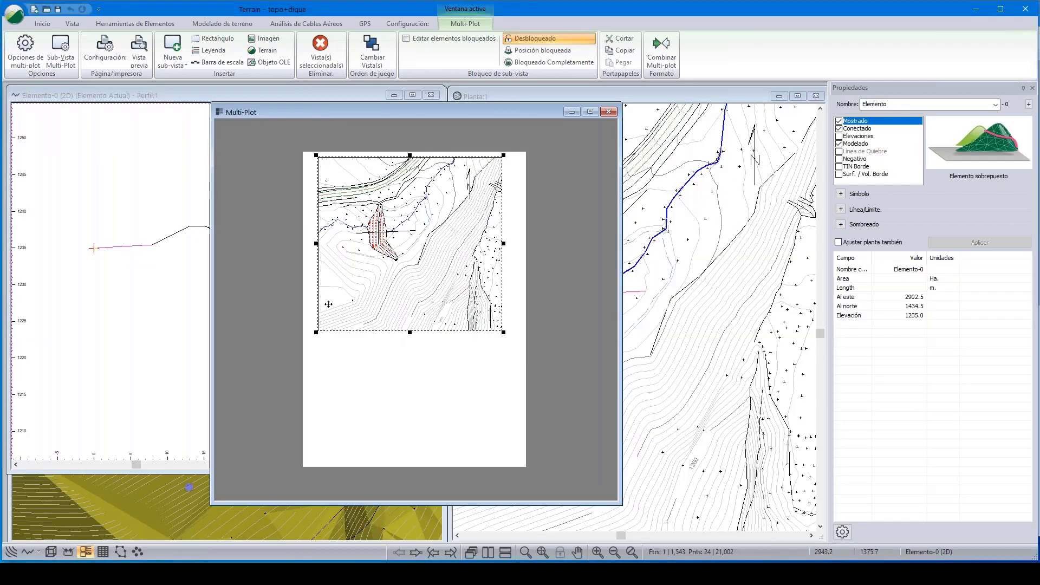
{"action": "left_click", "coordinate": [572, 115]}
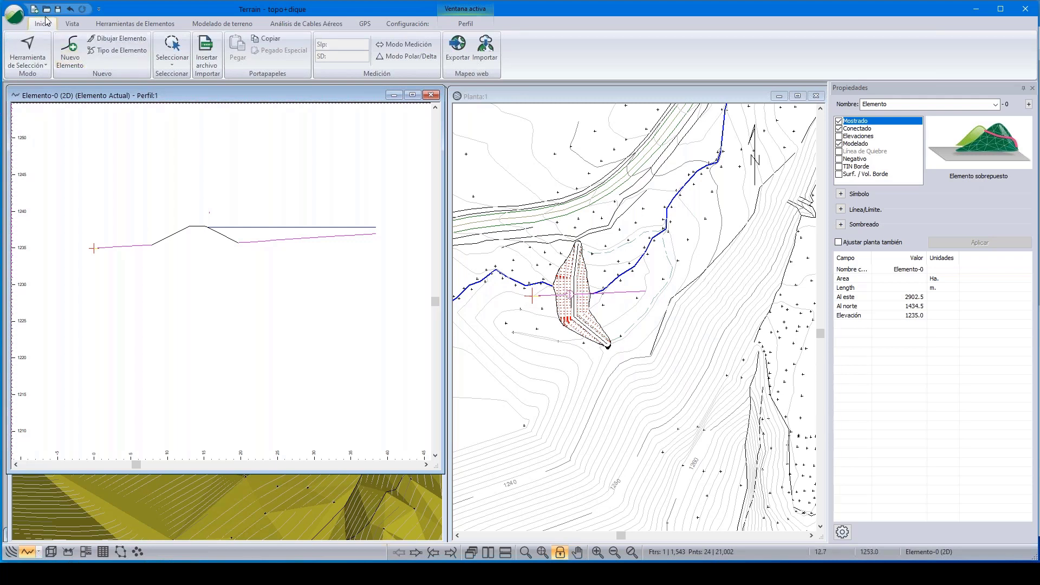
{"action": "left_click", "coordinate": [15, 13]}
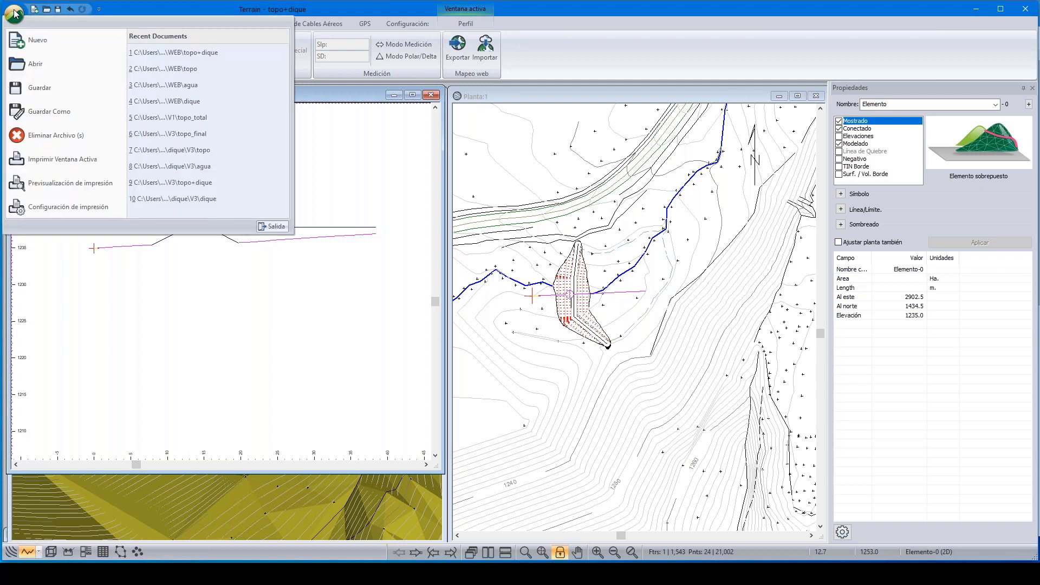
{"action": "left_click", "coordinate": [38, 41]}
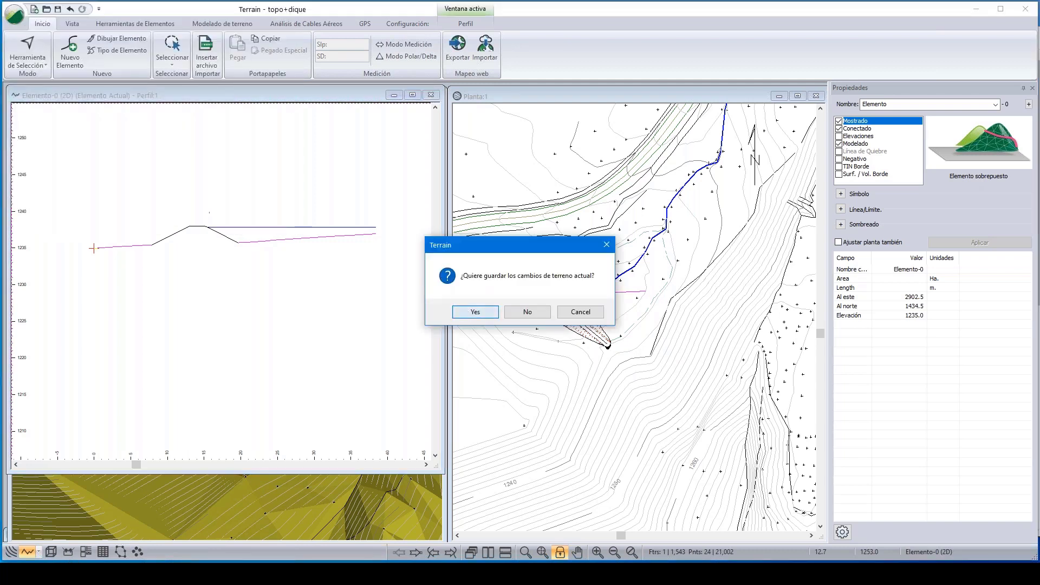
{"action": "key", "text": "Return"}
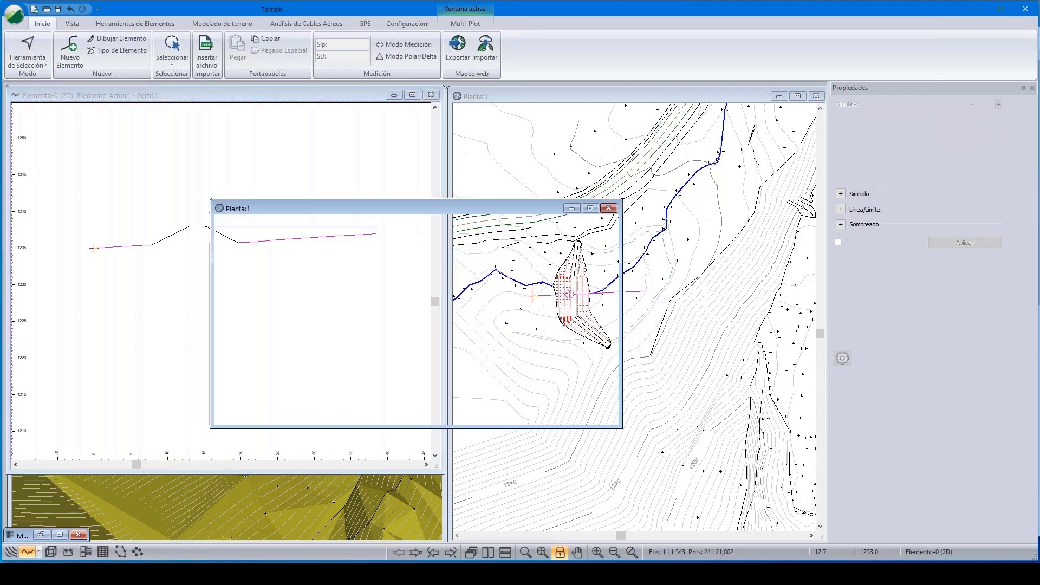
Add the topo terrain file as a background of the new terrain's plan window
{"action": "right_click", "coordinate": [482, 280]}
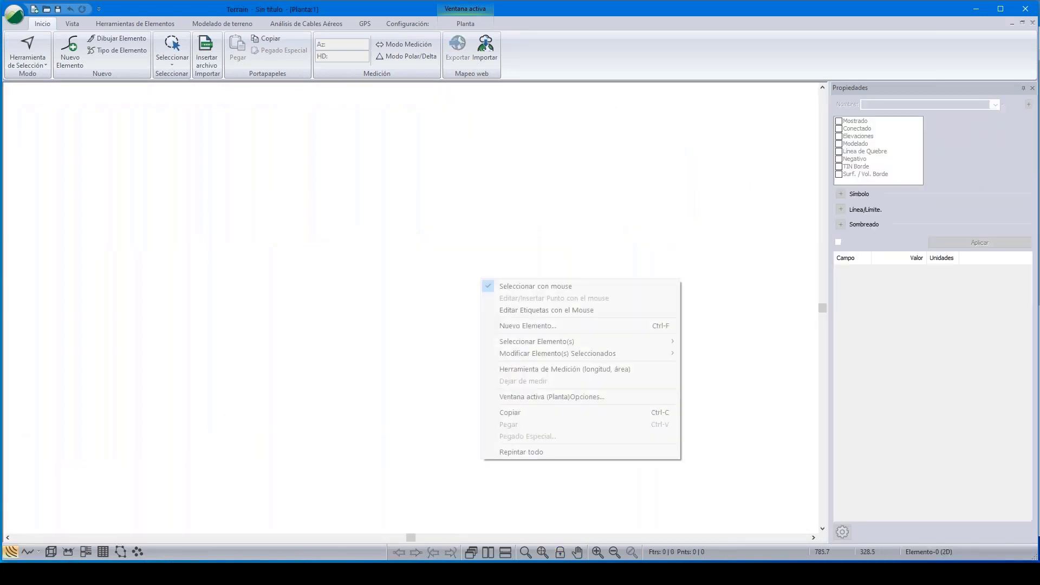
{"action": "left_click", "coordinate": [525, 397]}
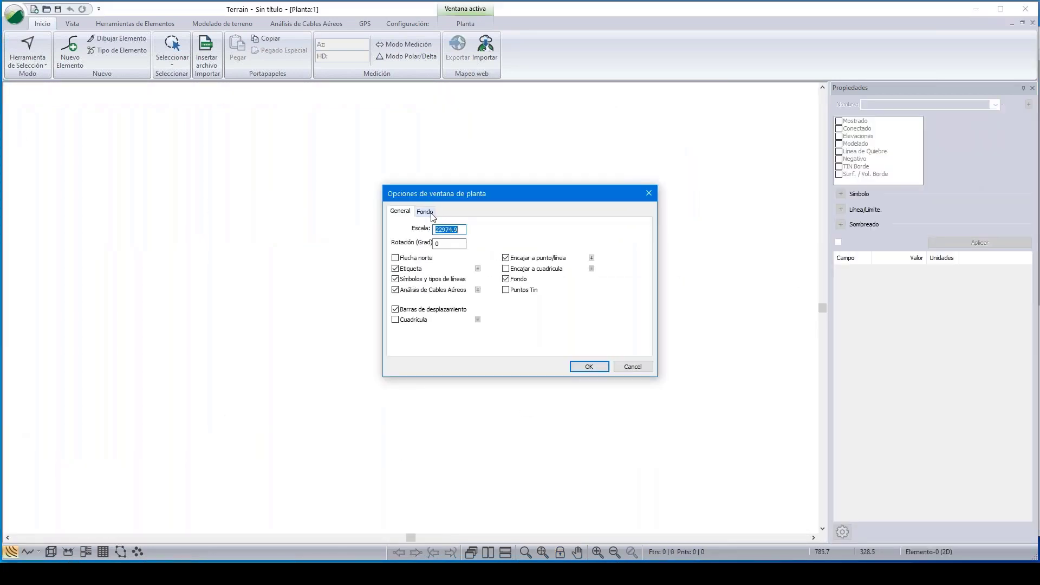
{"action": "left_click", "coordinate": [428, 213]}
{"action": "left_click", "coordinate": [624, 227]}
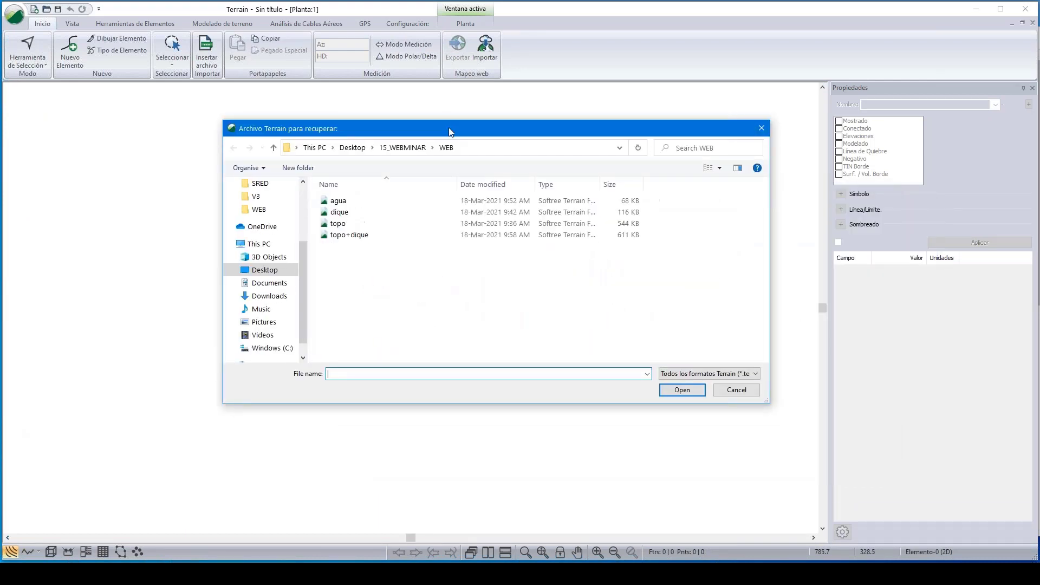
{"action": "left_click", "coordinate": [338, 224]}
{"action": "left_click", "coordinate": [669, 389]}
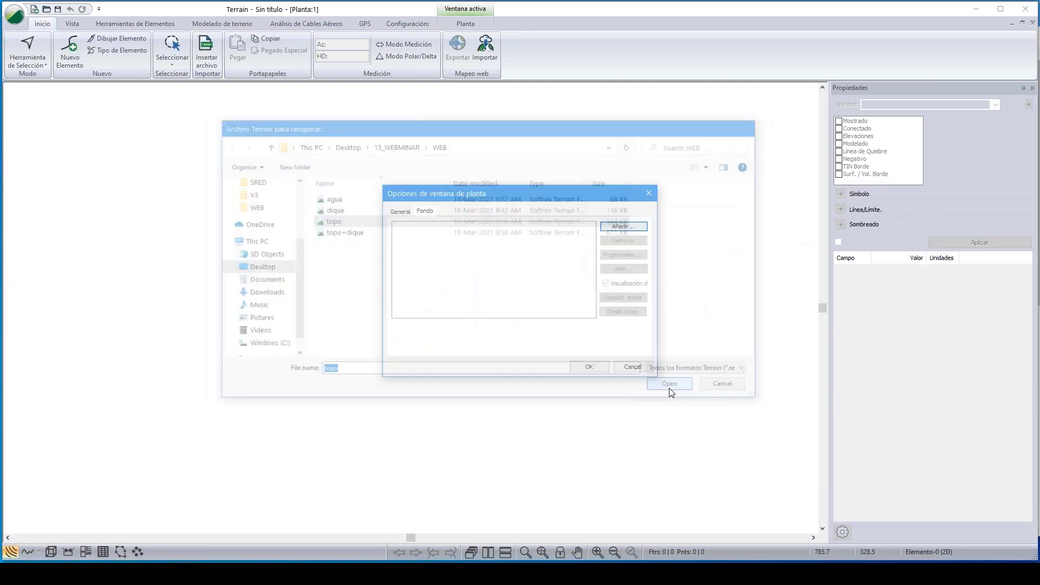
{"action": "left_click", "coordinate": [601, 369]}
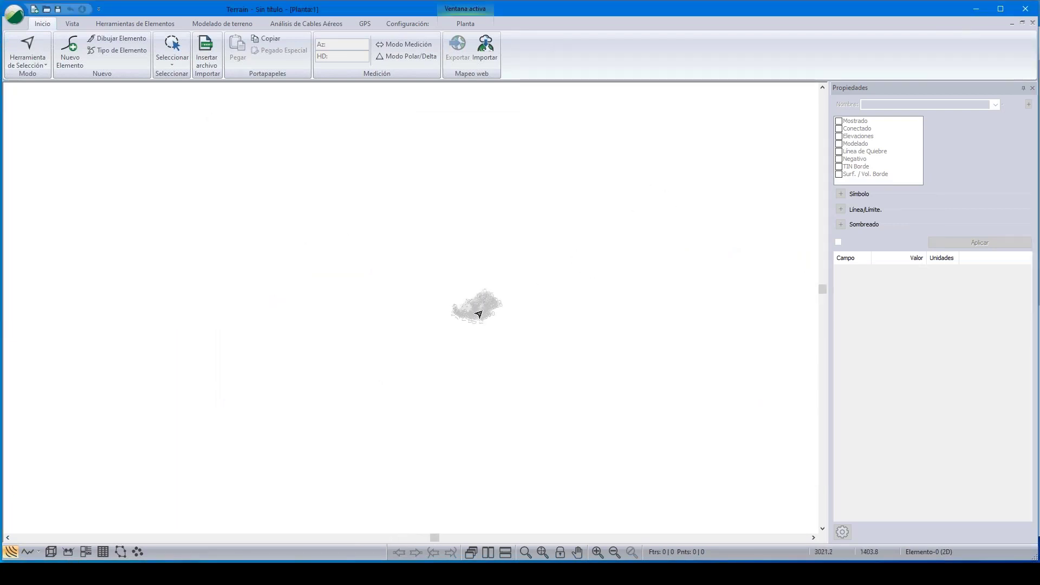
Examine the topo background in the plan view around the flat area southeast of the blue stream line
{"action": "scroll", "coordinate": [484, 308], "scroll_direction": "up", "scroll_amount": 5}
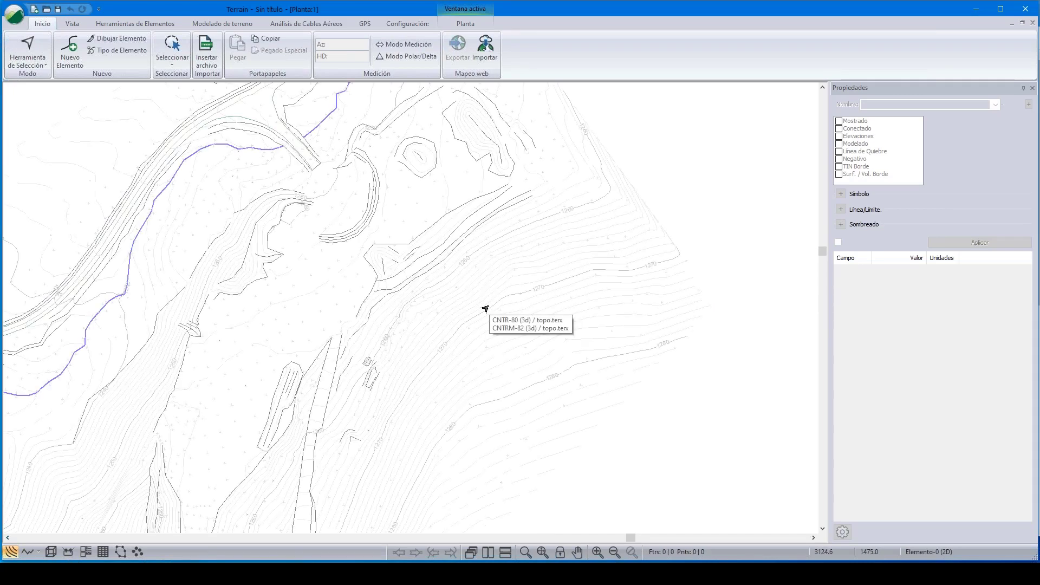
{"action": "scroll", "coordinate": [441, 230], "scroll_direction": "down", "scroll_amount": 5}
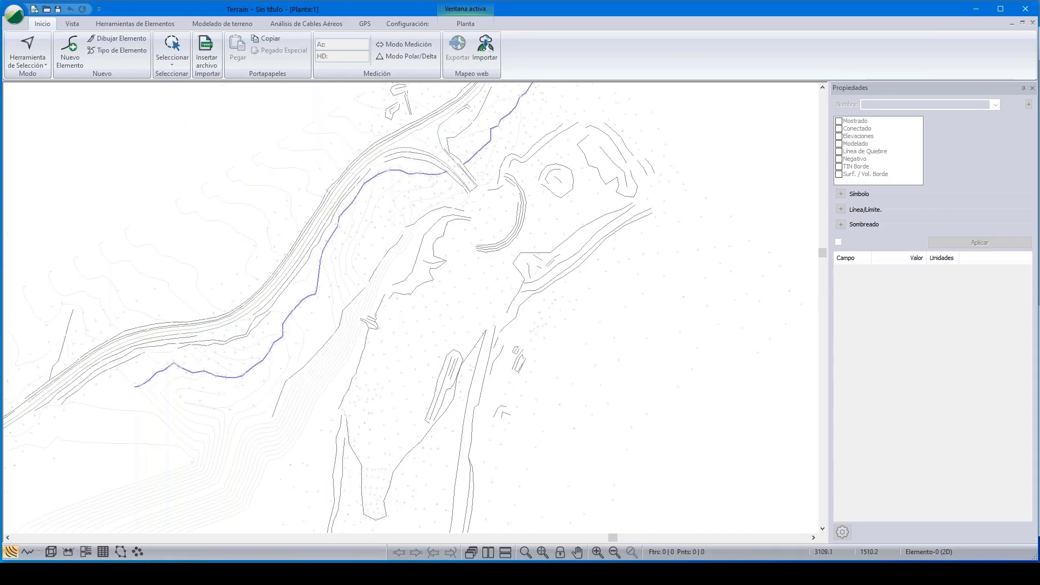
{"action": "scroll", "coordinate": [493, 297], "scroll_direction": "up", "scroll_amount": 6}
{"action": "scroll", "coordinate": [500, 297], "scroll_direction": "down", "scroll_amount": 3}
{"action": "middle_click_drag", "start_coordinate": [514, 286], "coordinate": [590, 239]}
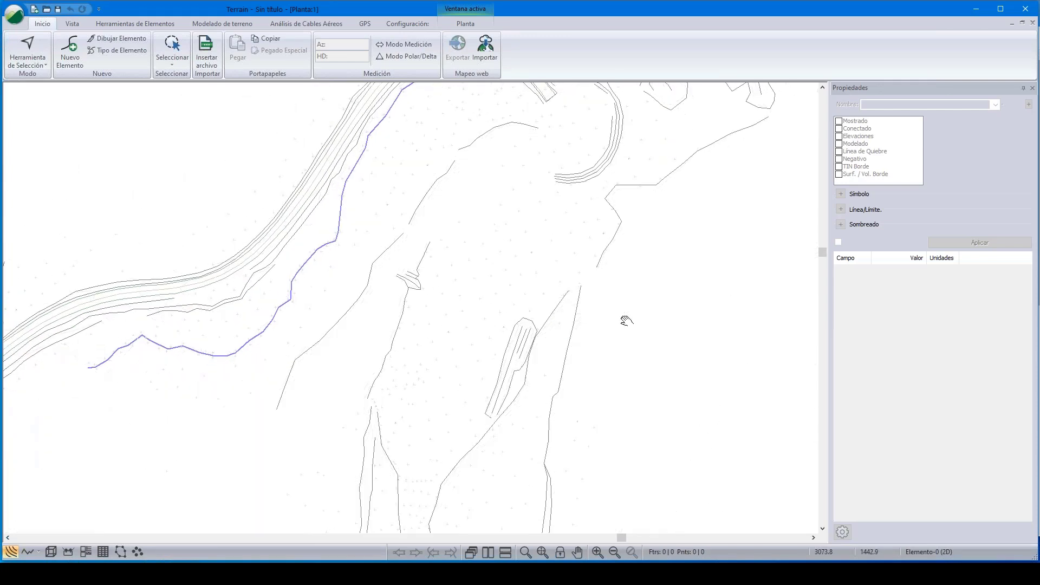
{"action": "middle_click_drag", "start_coordinate": [628, 319], "coordinate": [641, 301]}
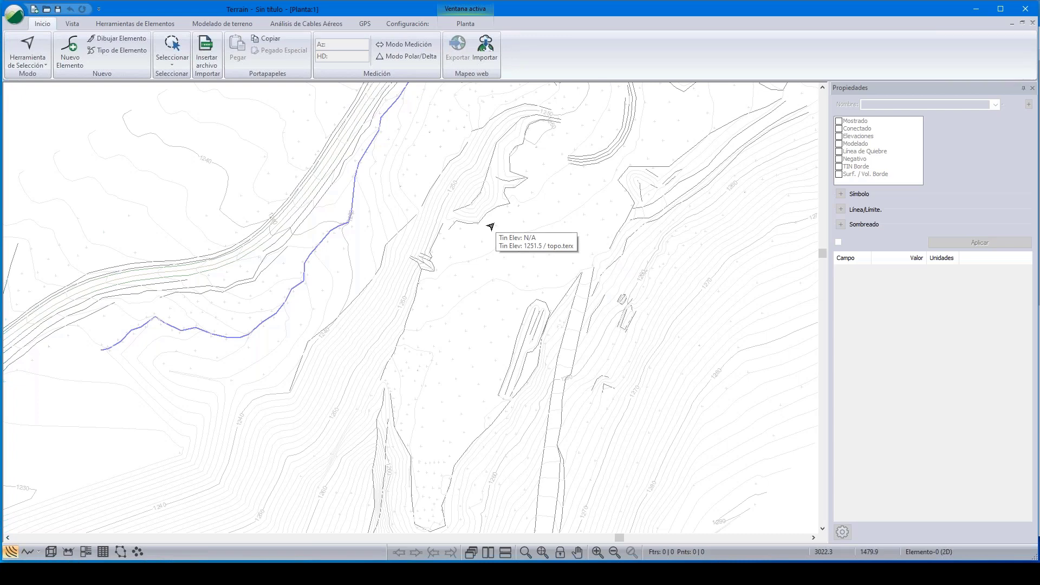
{"action": "scroll", "coordinate": [541, 272], "scroll_direction": "down", "scroll_amount": 1}
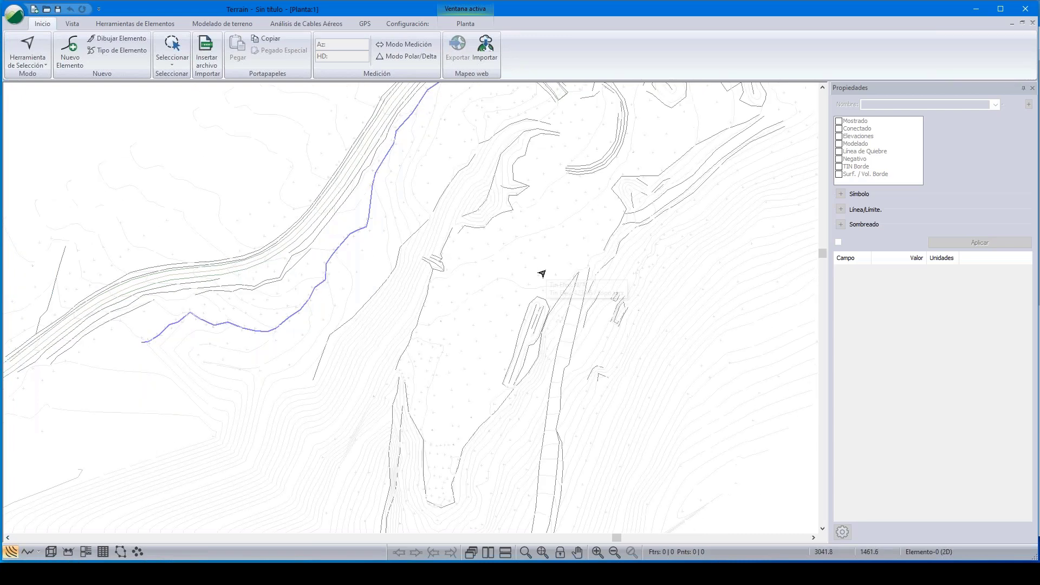
{"action": "middle_click_drag", "start_coordinate": [542, 273], "coordinate": [556, 297]}
{"action": "scroll", "coordinate": [557, 297], "scroll_direction": "up", "scroll_amount": 1}
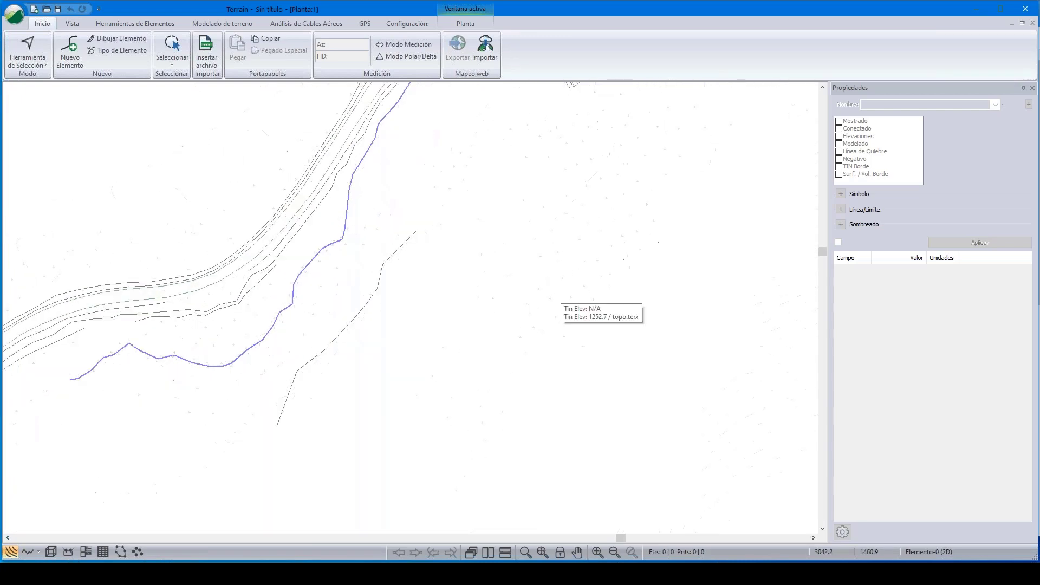
{"action": "scroll", "coordinate": [558, 297], "scroll_direction": "up", "scroll_amount": 1}
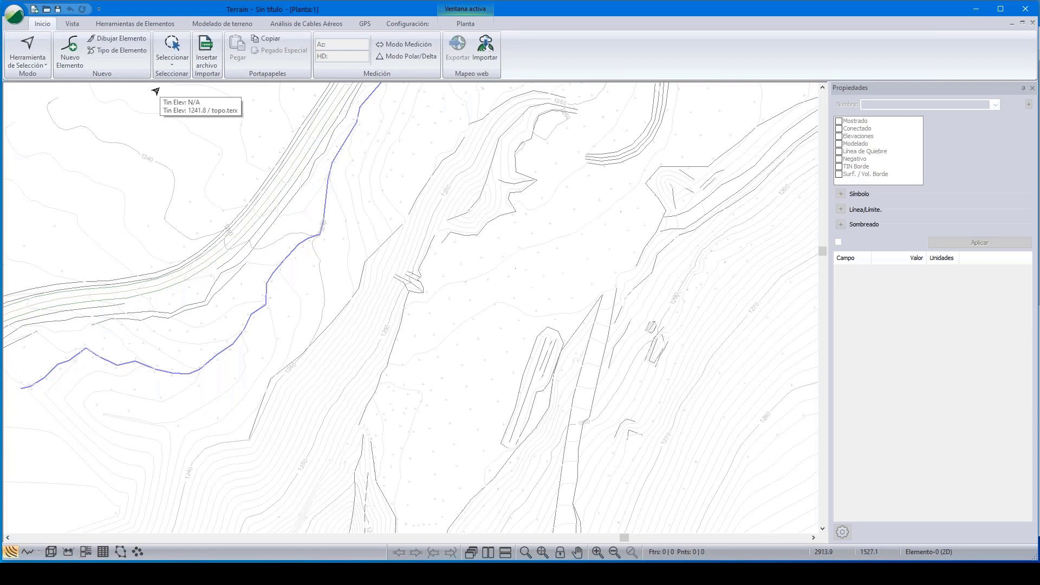
Create a new connected 3D element named base for mouse drawing, with a default elevation of 1247
{"action": "left_click", "coordinate": [71, 48]}
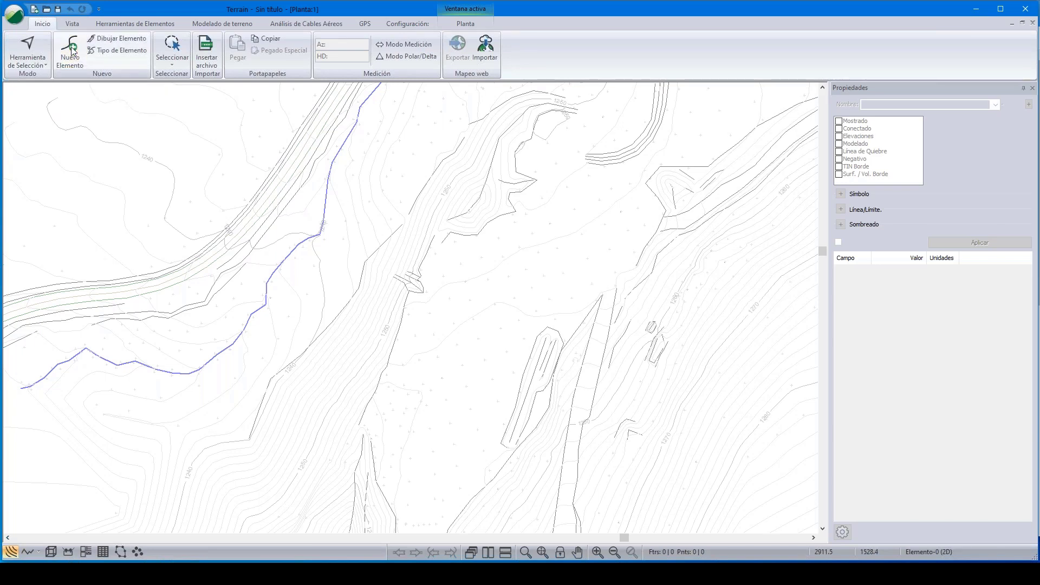
{"action": "left_click", "coordinate": [106, 55]}
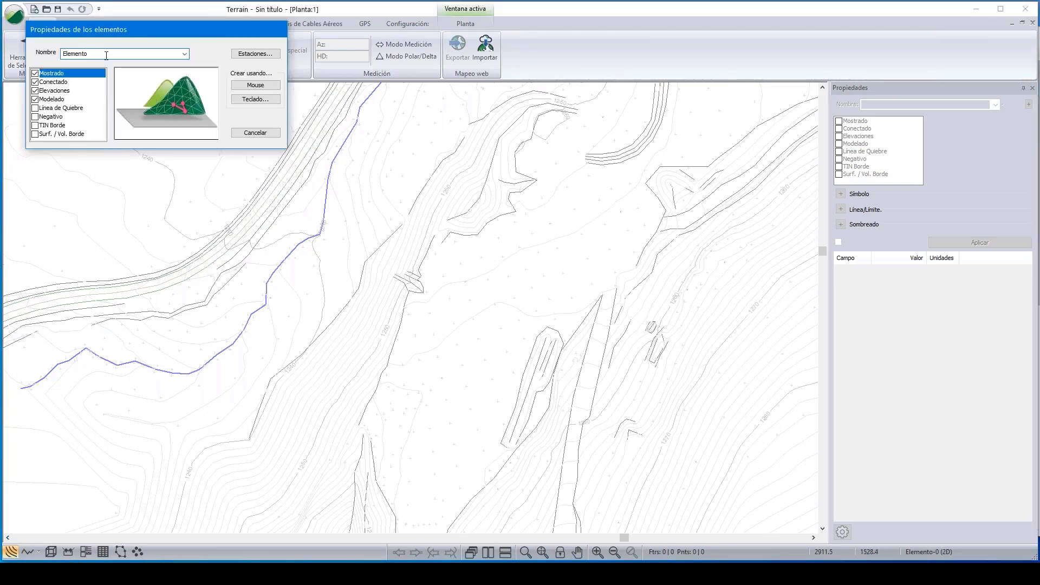
{"action": "key", "text": "BackSpace"}
{"action": "key", "text": "BackSpace"}
{"action": "key", "text": "BackSpace"}
{"action": "key", "text": "BackSpace"}
{"action": "key", "text": "BackSpace"}
{"action": "key", "text": "BackSpace"}
{"action": "key", "text": "BackSpace"}
{"action": "left_click", "coordinate": [249, 90]}
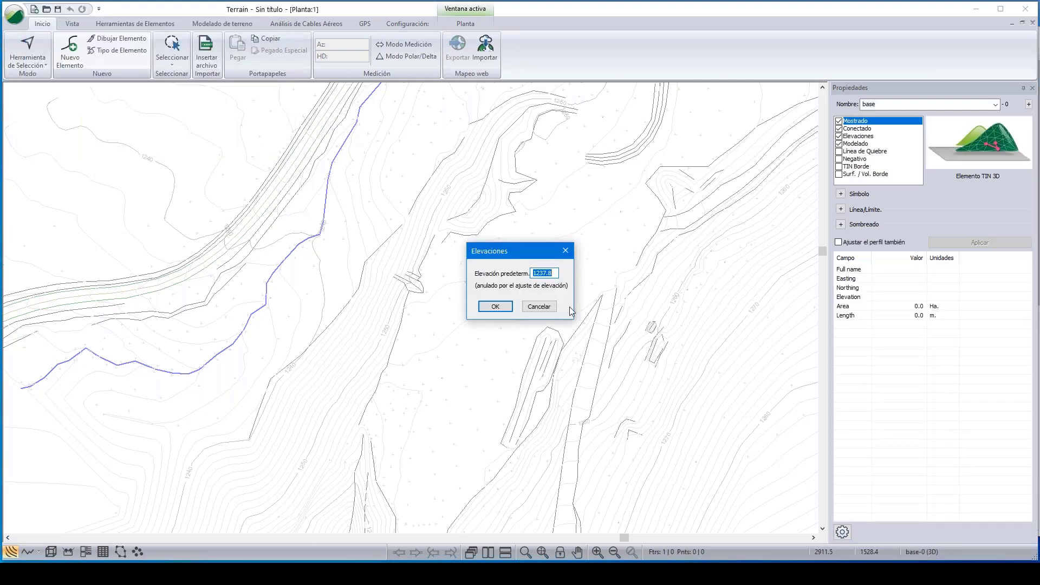
{"action": "type", "text": "1247"}
{"action": "left_click", "coordinate": [495, 306]}
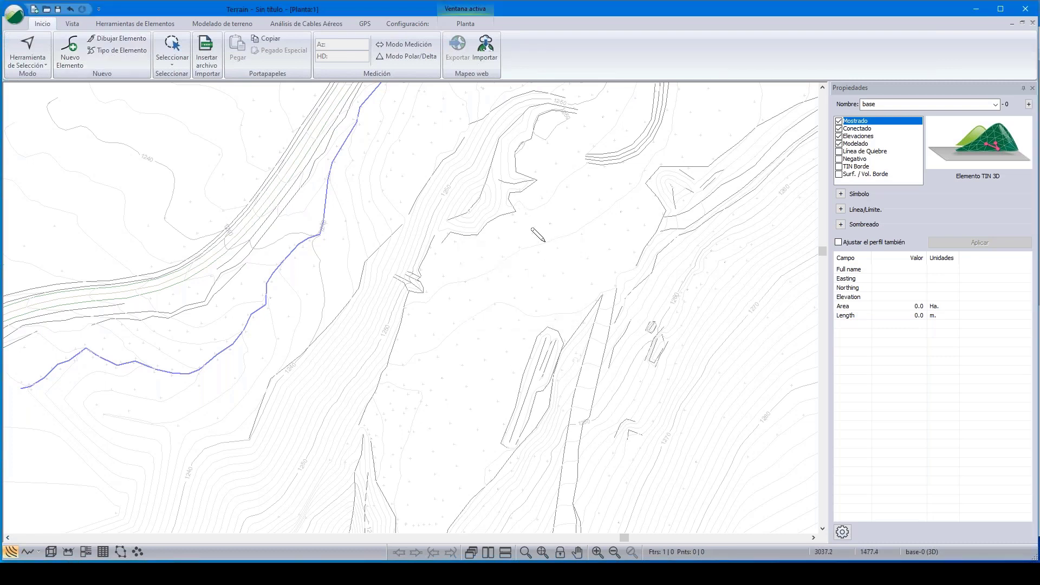
Draw a diagonal about 28 m long on the flat area and convert it to a rectangle with the Diagonal al rectángulo shape operation
{"action": "scroll", "coordinate": [536, 233], "scroll_direction": "up", "scroll_amount": 1}
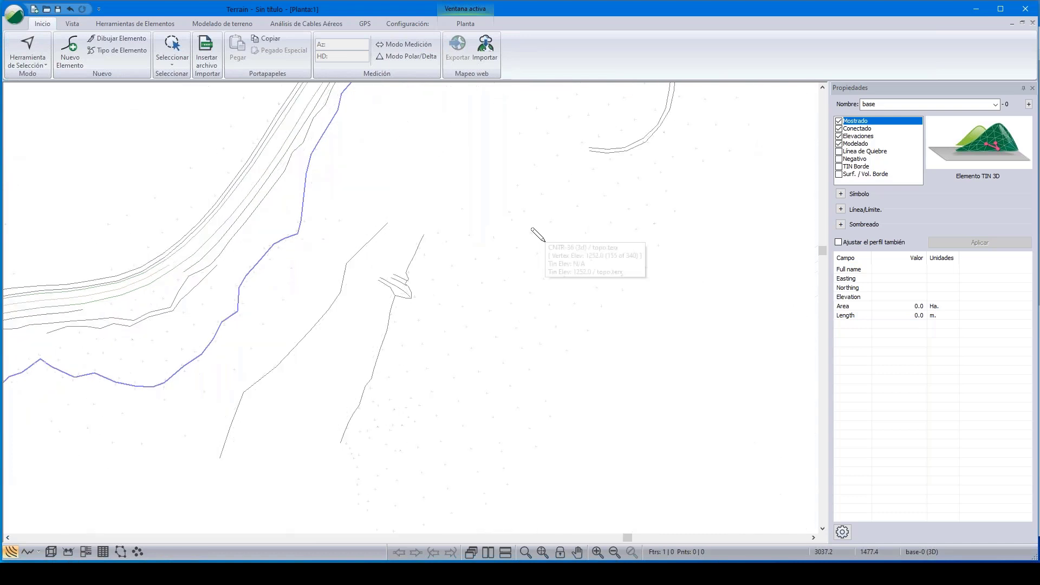
{"action": "left_click", "coordinate": [526, 212]}
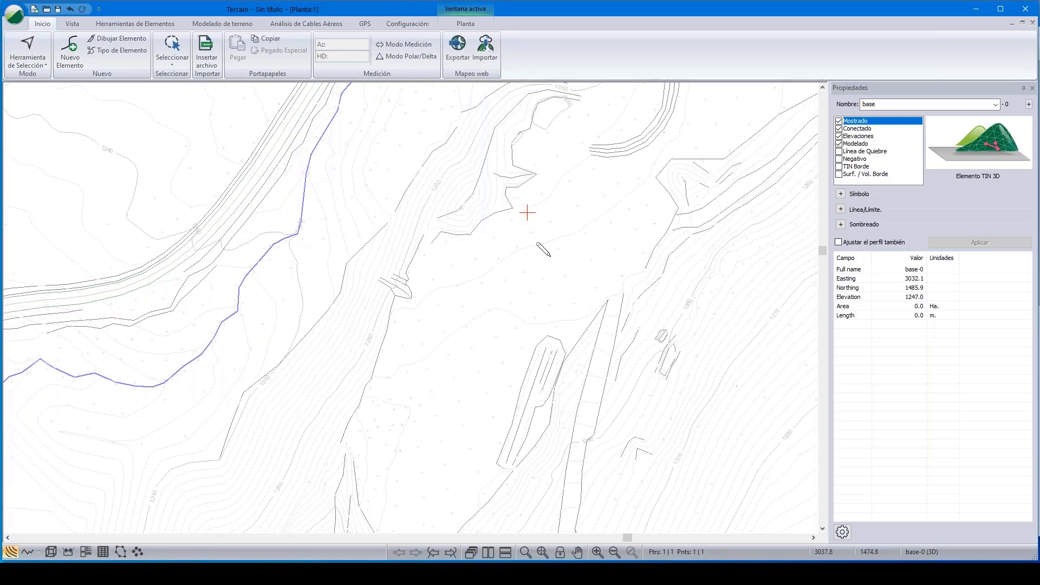
{"action": "left_click", "coordinate": [582, 291]}
{"action": "left_click", "coordinate": [135, 23]}
{"action": "left_click", "coordinate": [402, 50]}
{"action": "left_click", "coordinate": [513, 265]}
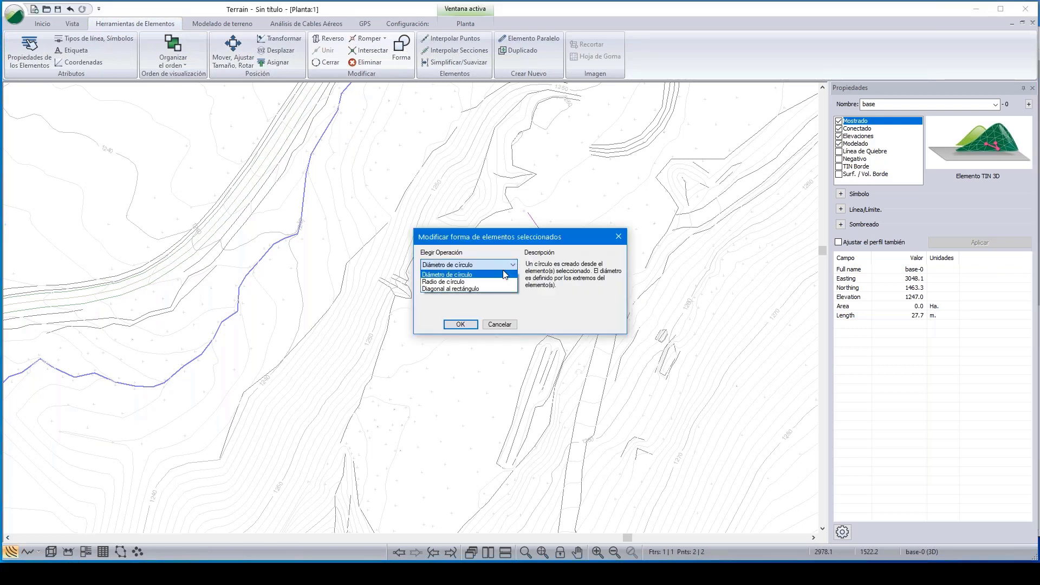
{"action": "left_click", "coordinate": [480, 292]}
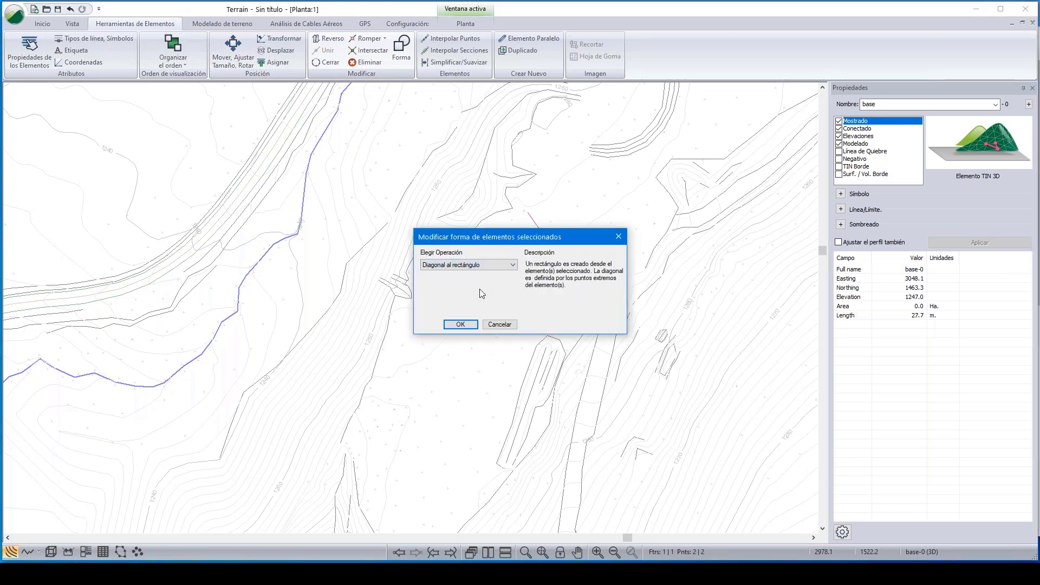
{"action": "left_click", "coordinate": [460, 324]}
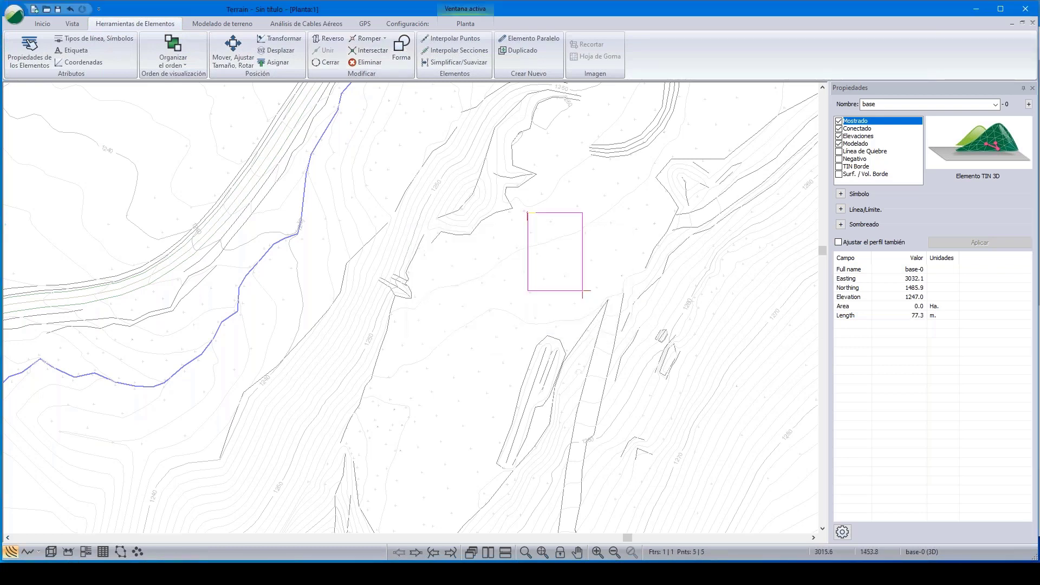
Give the base rectangle the 5 - grueso (medio) line type in naranja and apply the change
{"action": "right_click", "coordinate": [718, 198]}
{"action": "left_click", "coordinate": [758, 203]}
{"action": "left_click", "coordinate": [841, 209]}
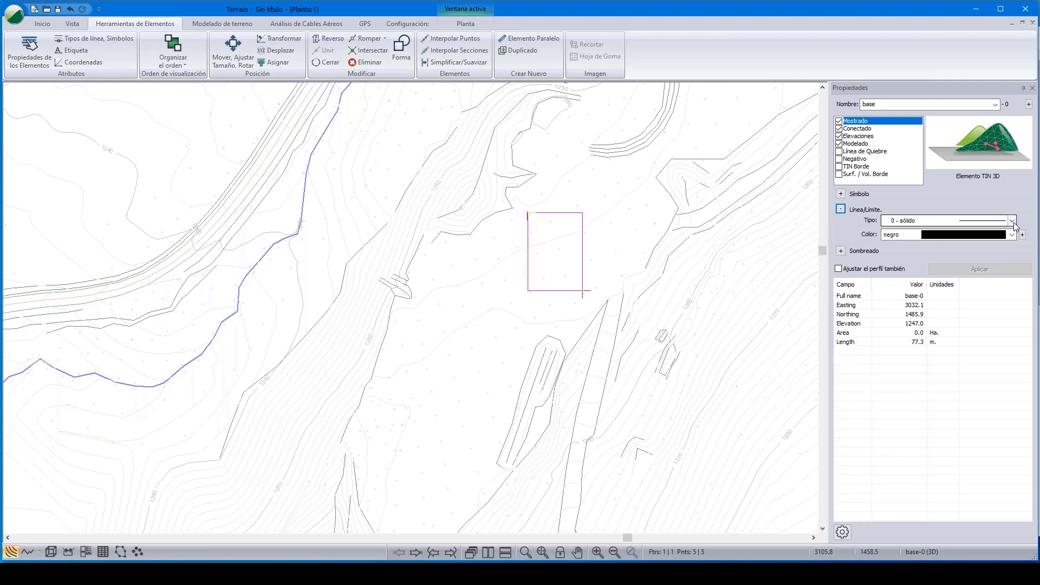
{"action": "left_click", "coordinate": [1012, 221]}
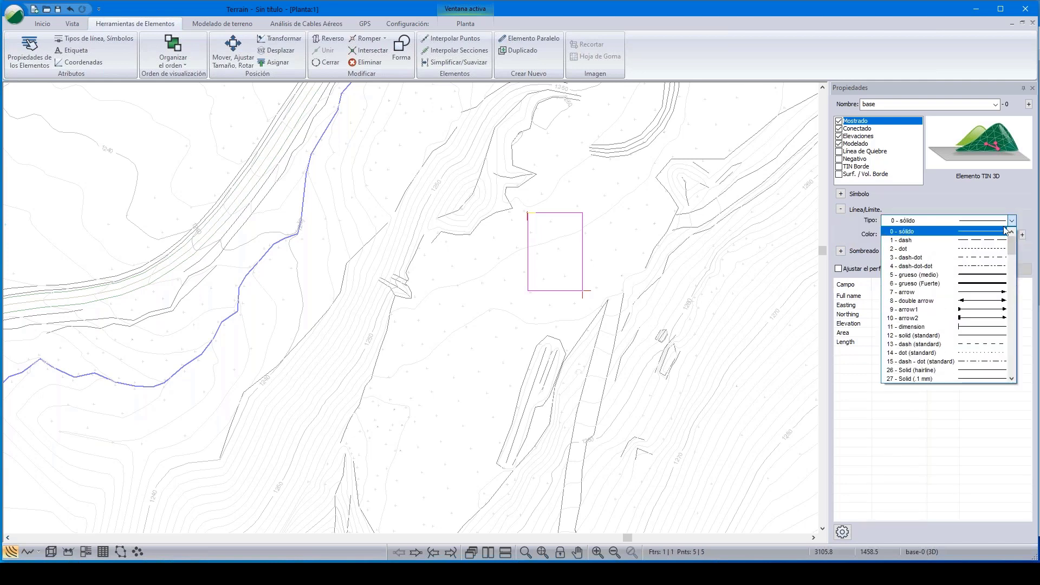
{"action": "left_click", "coordinate": [916, 275]}
{"action": "left_click", "coordinate": [1012, 235]}
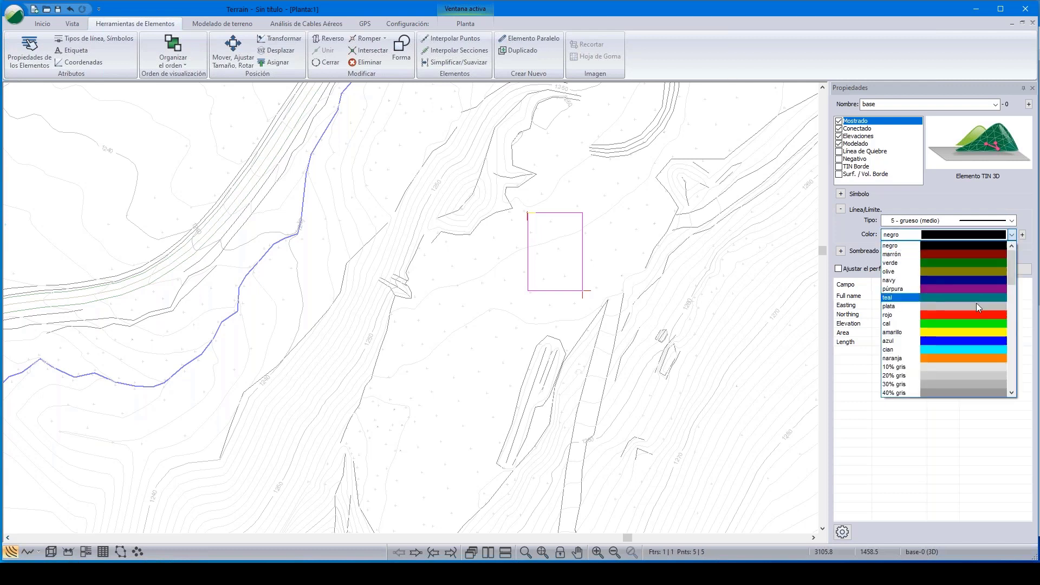
{"action": "left_click", "coordinate": [968, 357]}
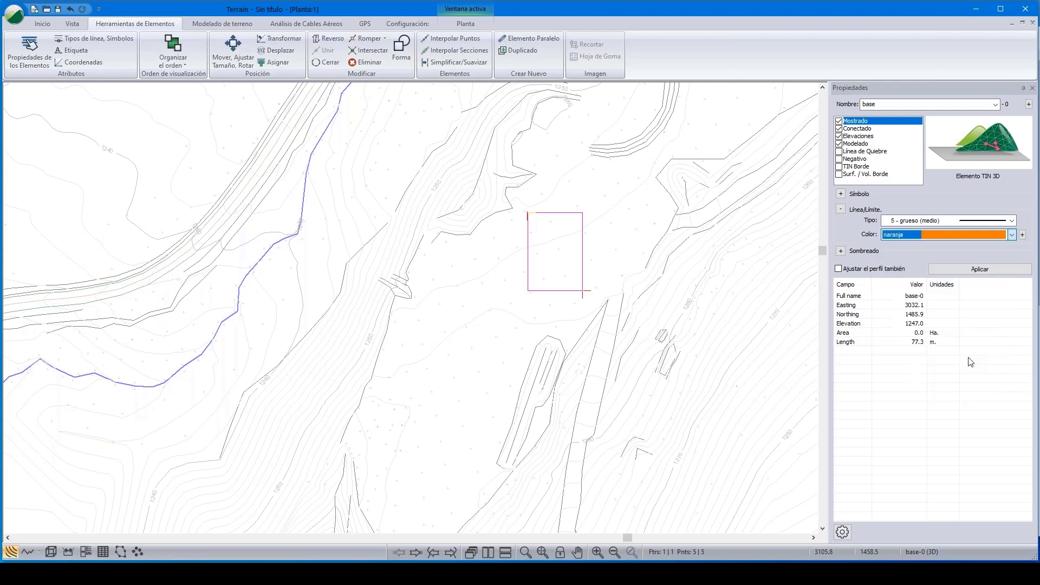
{"action": "left_click", "coordinate": [971, 270]}
{"action": "left_click", "coordinate": [720, 262]}
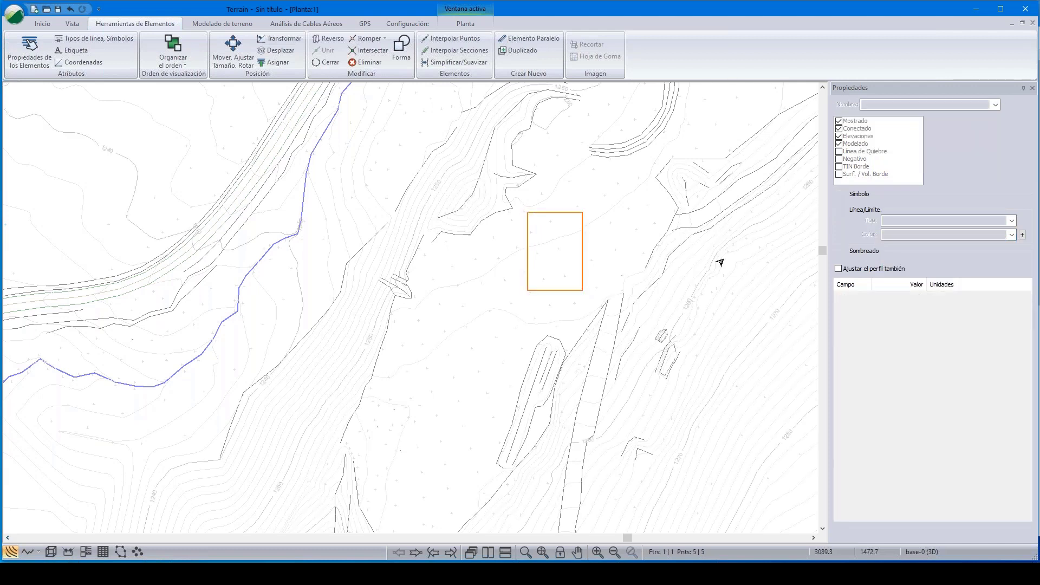
Start Explanar on the base rectangle with the topo.terx file as the destination surface
{"action": "left_click", "coordinate": [579, 245]}
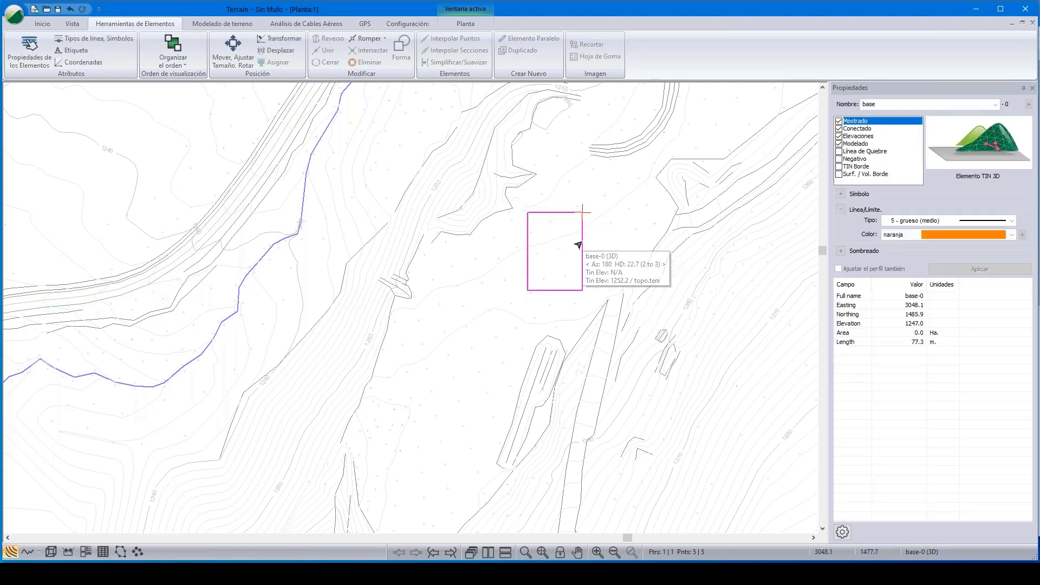
{"action": "left_click", "coordinate": [213, 23]}
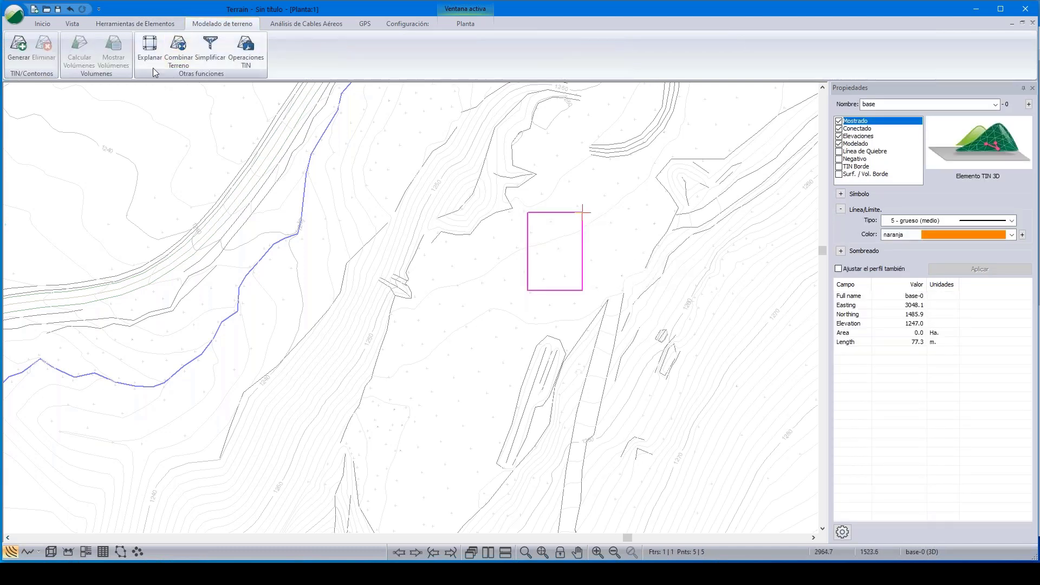
{"action": "left_click", "coordinate": [149, 47]}
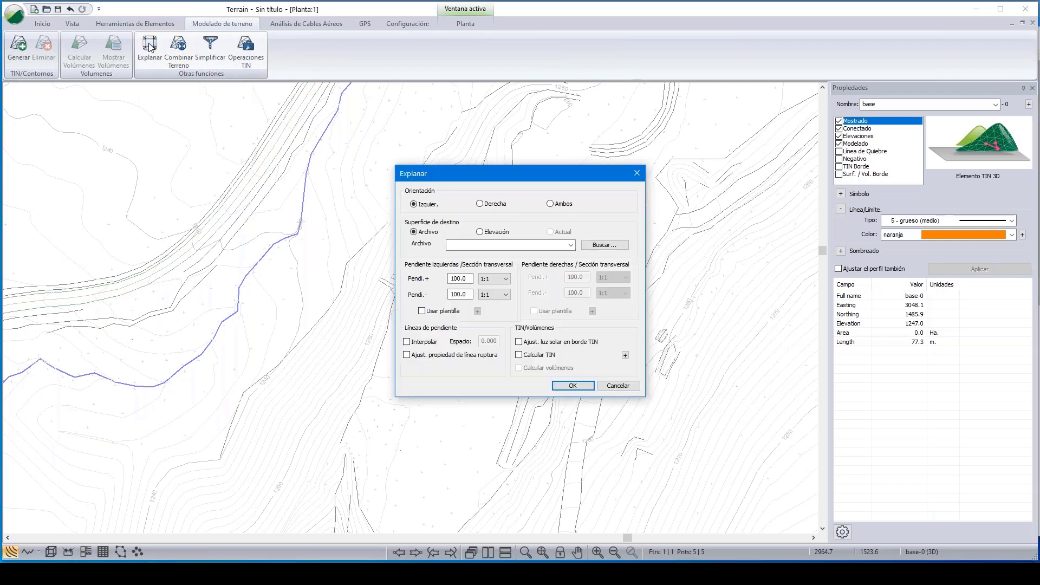
{"action": "left_click_drag", "start_coordinate": [538, 174], "coordinate": [359, 126]}
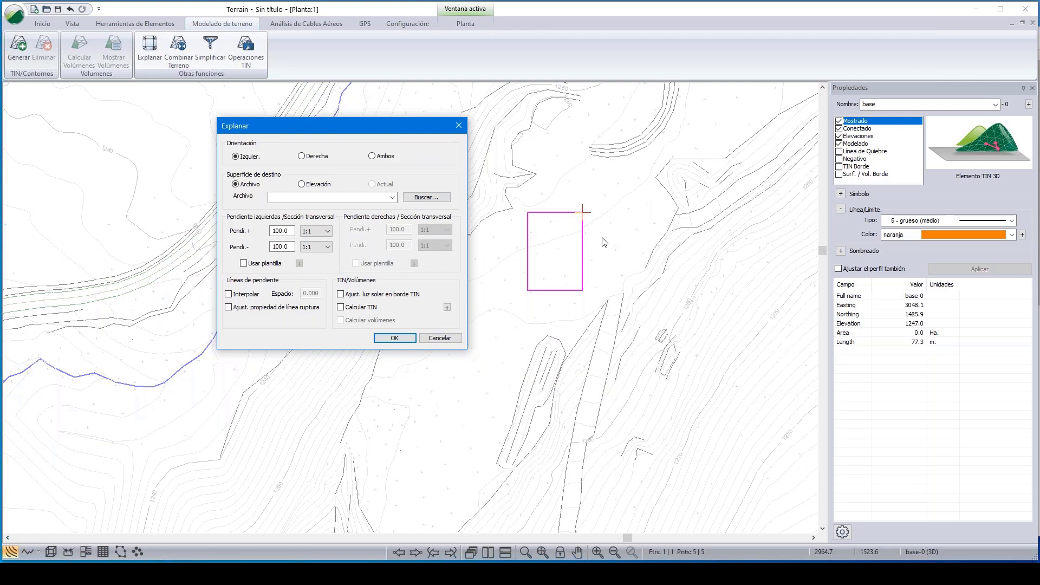
{"action": "left_click", "coordinate": [392, 198]}
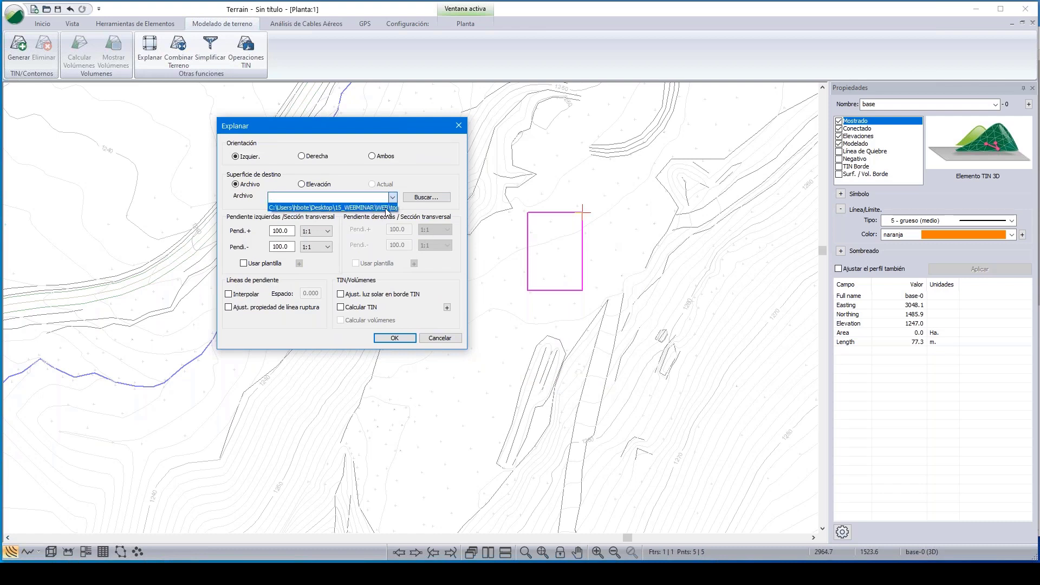
{"action": "left_click", "coordinate": [386, 206]}
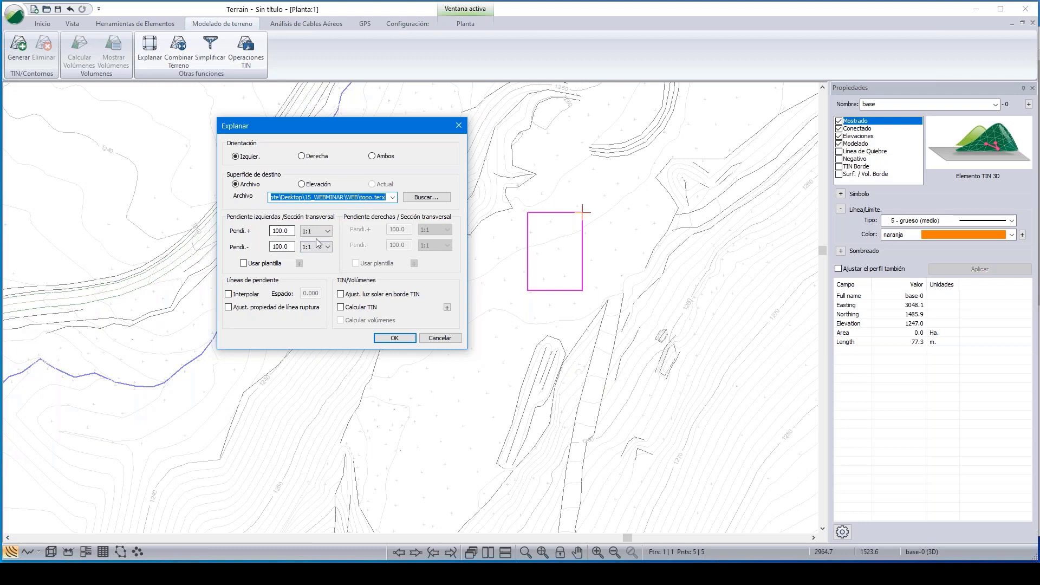
Interpolate the slope lines at a spacing of 1, and enable daylight adjustment to the TIN border and TIN calculation
{"action": "left_click", "coordinate": [231, 294]}
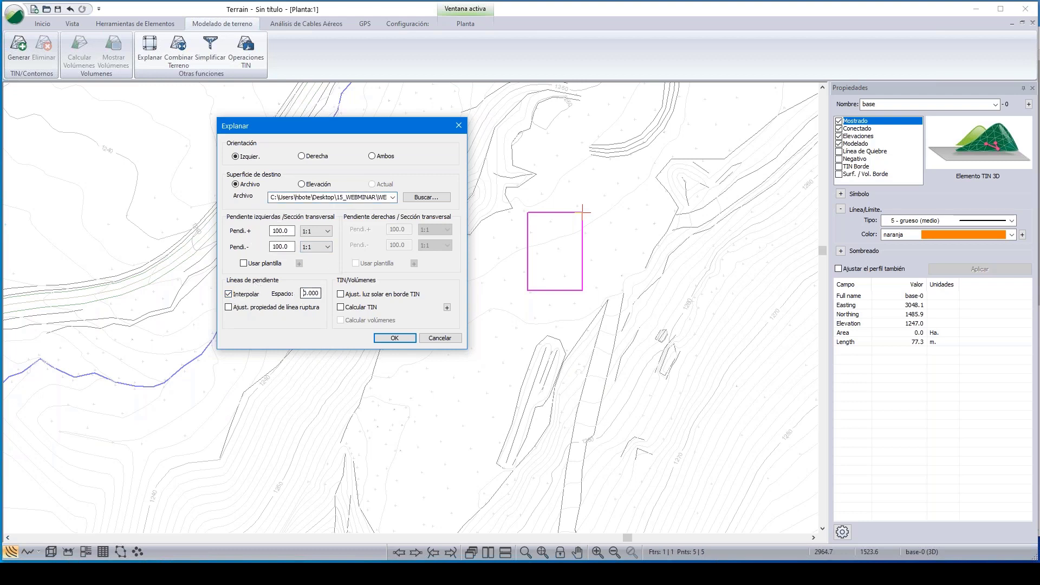
{"action": "type", "text": "1"}
{"action": "left_click", "coordinate": [340, 294]}
{"action": "left_click", "coordinate": [340, 307]}
Turn off major and minor contours in the TIN calculation, run the grading and regenerate the terrain
{"action": "left_click", "coordinate": [447, 308]}
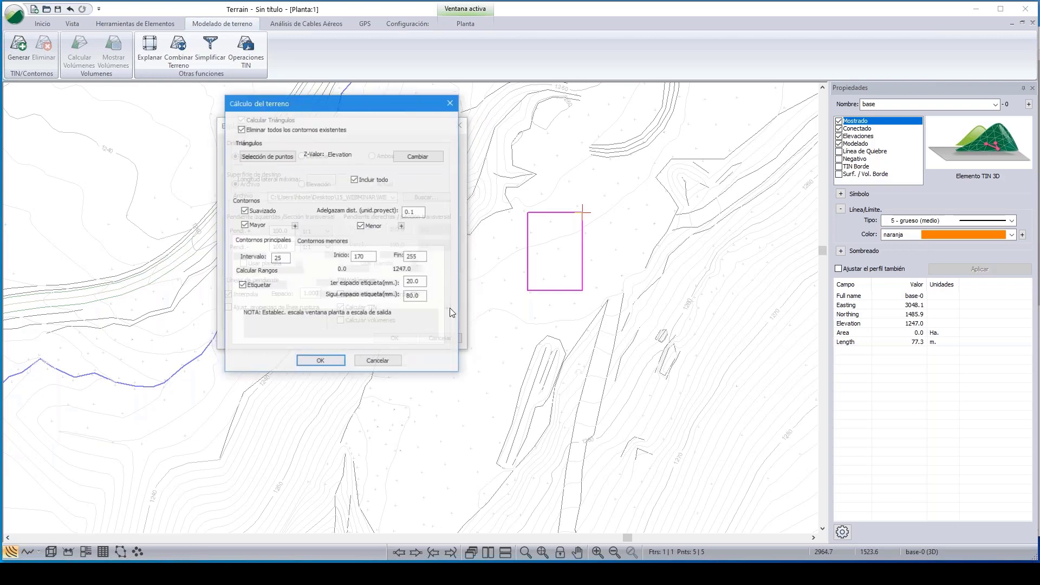
{"action": "left_click", "coordinate": [244, 226]}
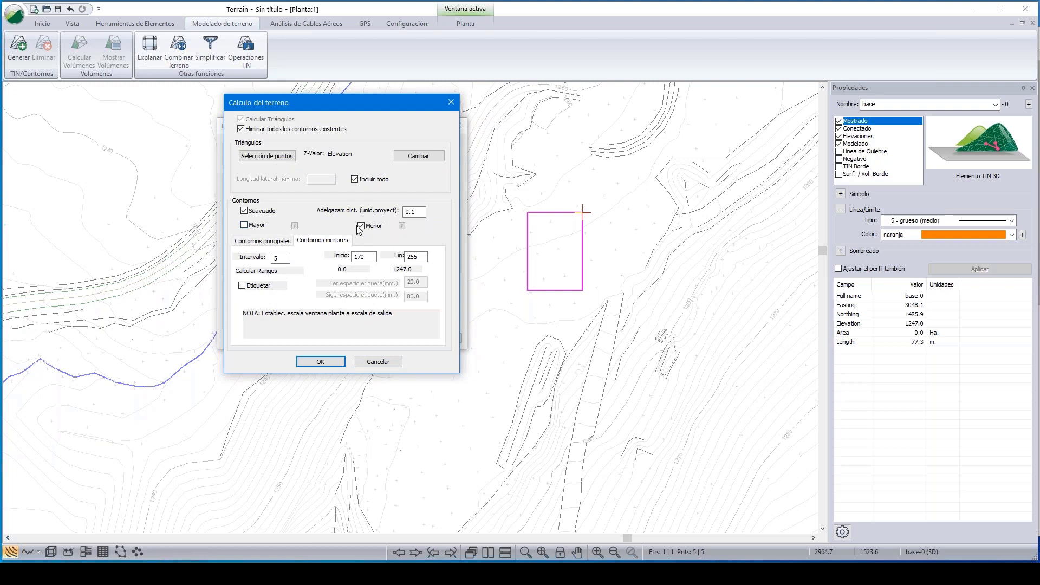
{"action": "left_click", "coordinate": [361, 229]}
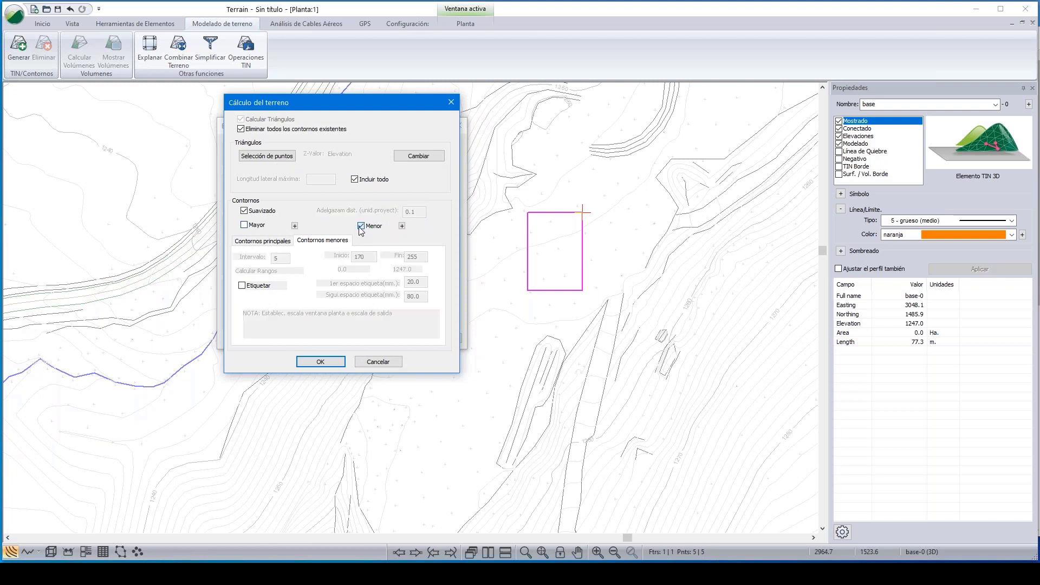
{"action": "left_click", "coordinate": [321, 362]}
{"action": "left_click", "coordinate": [391, 339]}
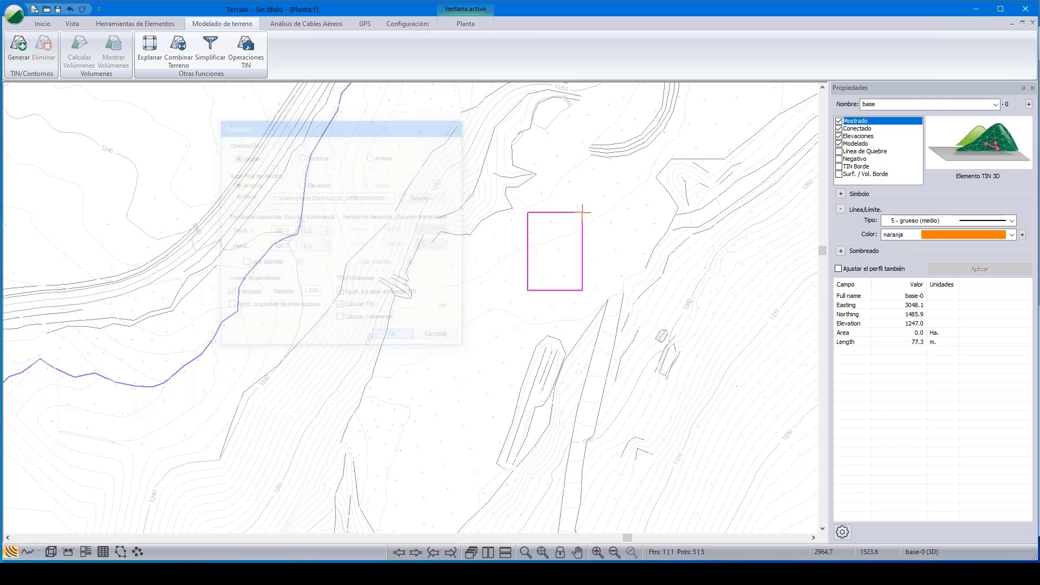
{"action": "left_click", "coordinate": [19, 48]}
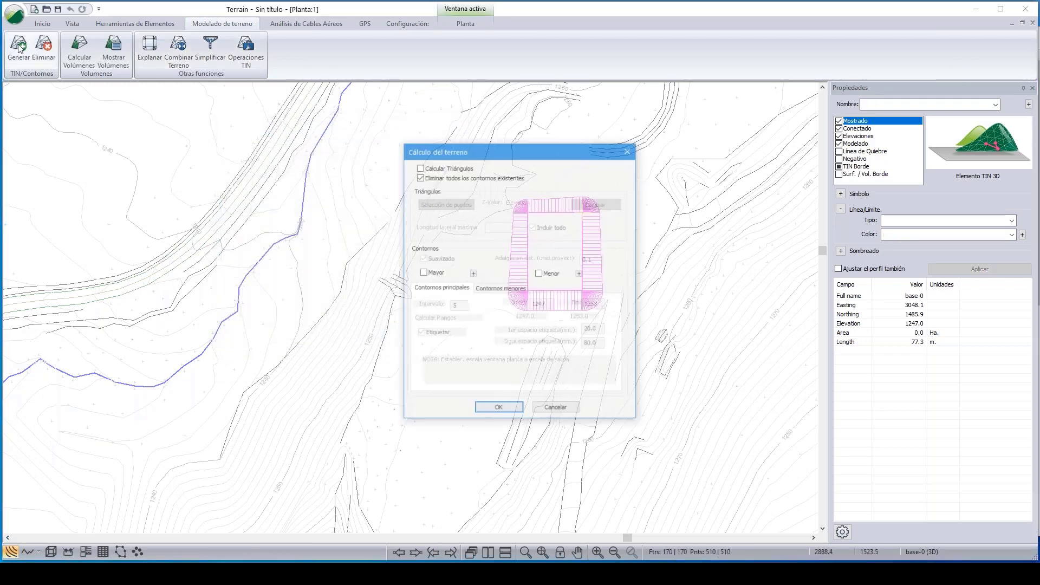
{"action": "left_click", "coordinate": [484, 410]}
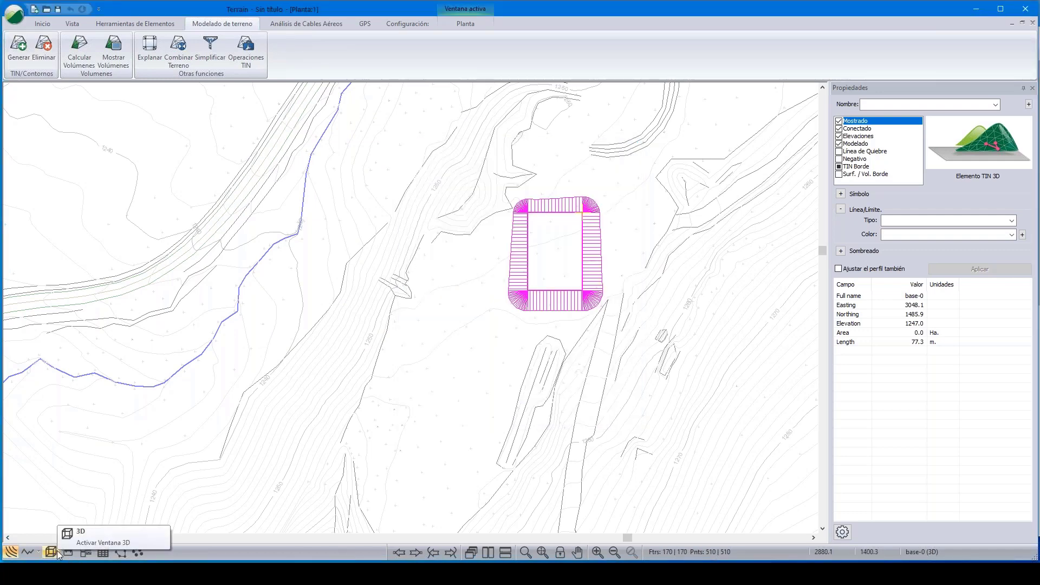
Examine the graded excavation and its side slopes in the 3D view against the surrounding topo
{"action": "left_click", "coordinate": [51, 552]}
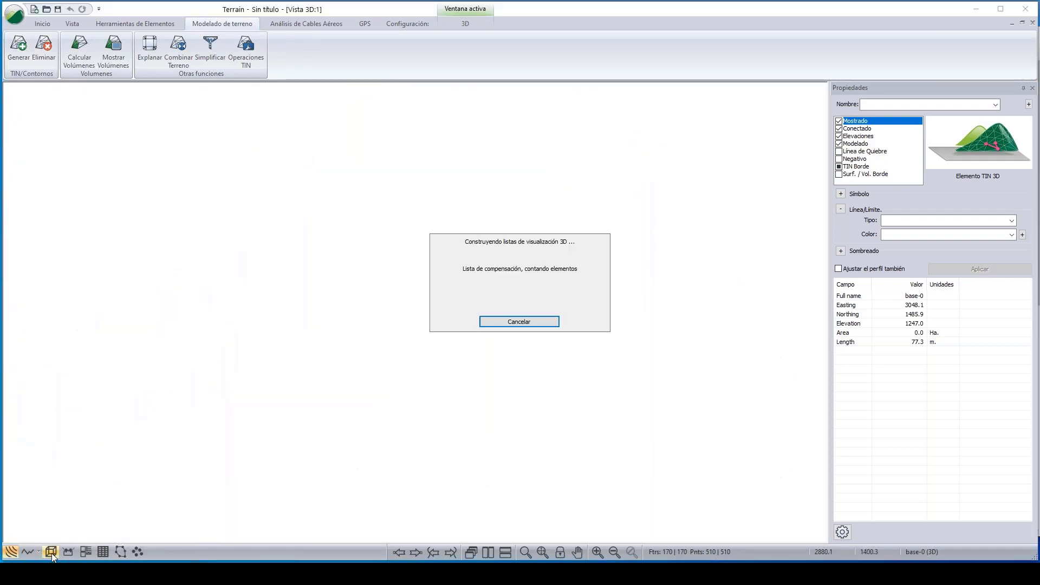
{"action": "scroll", "coordinate": [501, 337], "scroll_direction": "up", "scroll_amount": 3}
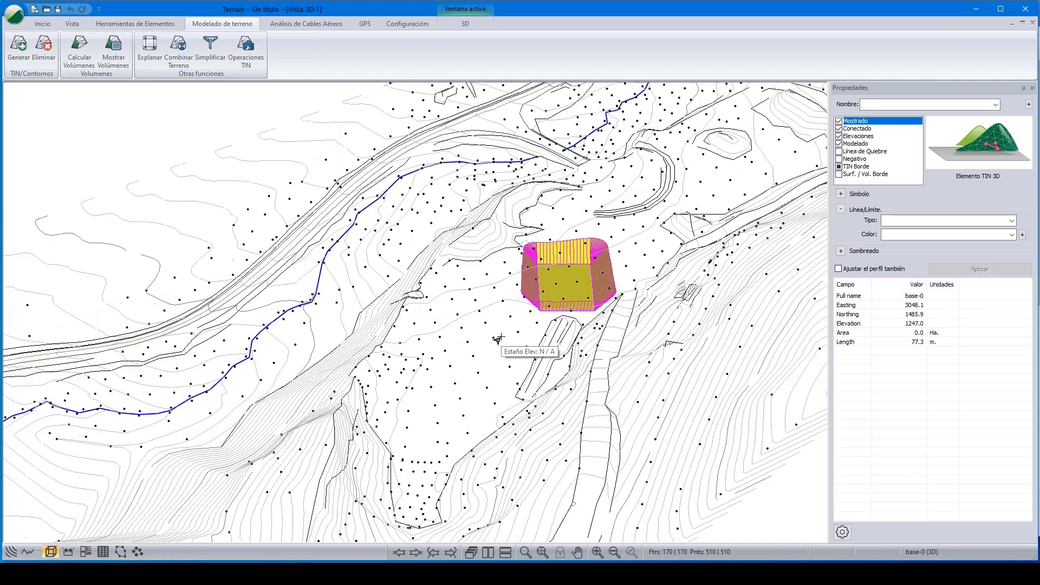
{"action": "middle_click_drag", "start_coordinate": [498, 340], "coordinate": [353, 307]}
{"action": "scroll", "coordinate": [441, 312], "scroll_direction": "up", "scroll_amount": 3}
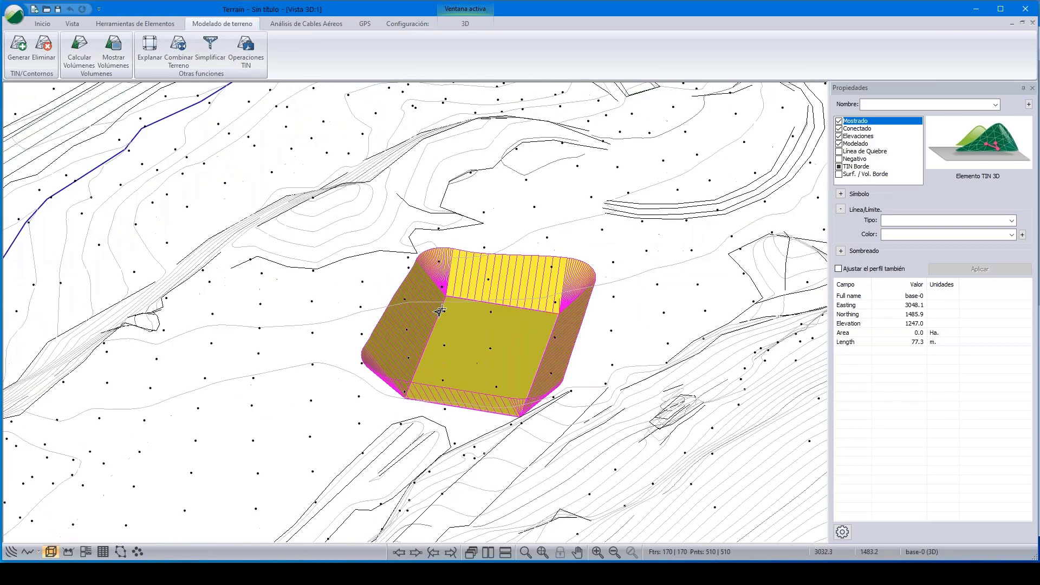
{"action": "middle_click_drag", "start_coordinate": [477, 376], "coordinate": [553, 234]}
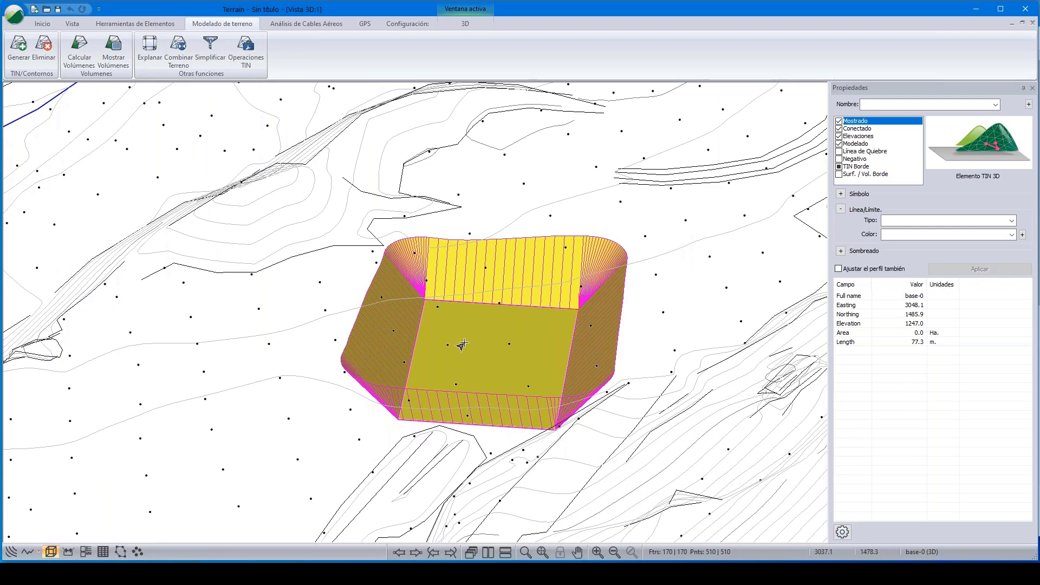
{"action": "scroll", "coordinate": [464, 347], "scroll_direction": "down", "scroll_amount": 3}
{"action": "scroll", "coordinate": [466, 347], "scroll_direction": "down", "scroll_amount": 3}
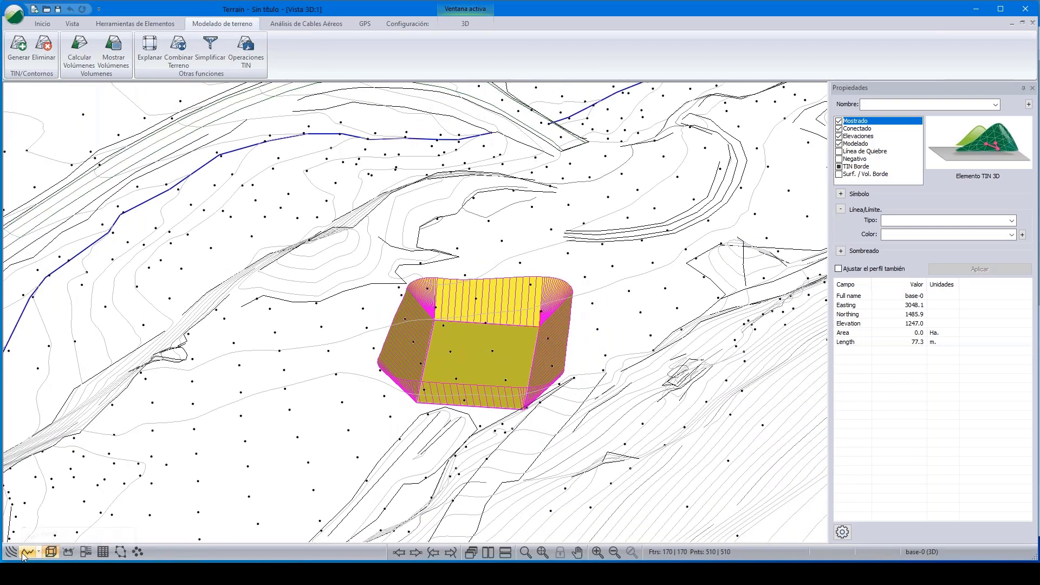
Look over the excavation in plan and check the TIN elevation of its floor in the 3D view
{"action": "left_click", "coordinate": [11, 552]}
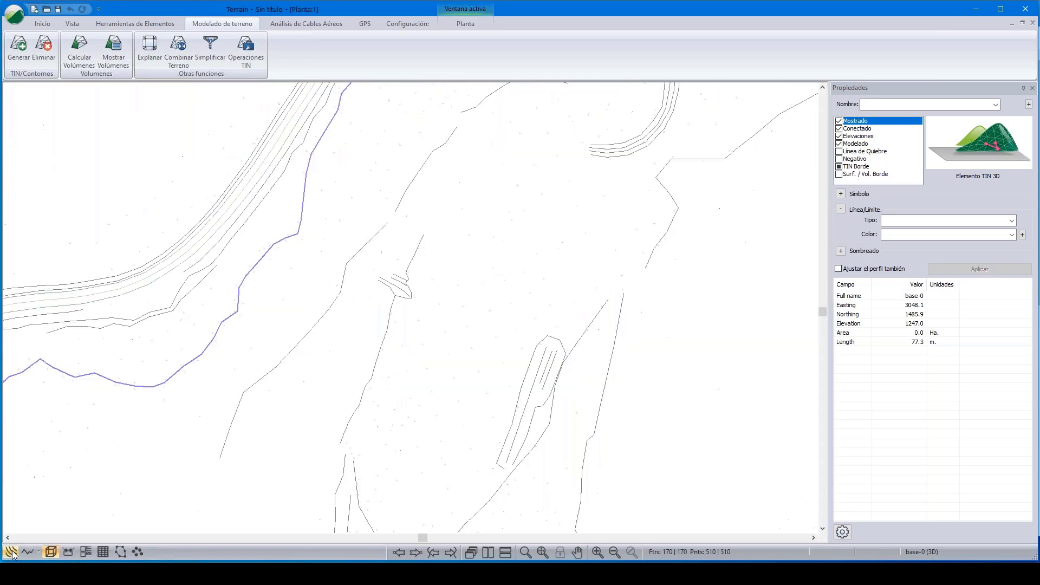
{"action": "scroll", "coordinate": [502, 280], "scroll_direction": "up", "scroll_amount": 2}
{"action": "scroll", "coordinate": [557, 314], "scroll_direction": "down", "scroll_amount": 1}
{"action": "left_click", "coordinate": [51, 551]}
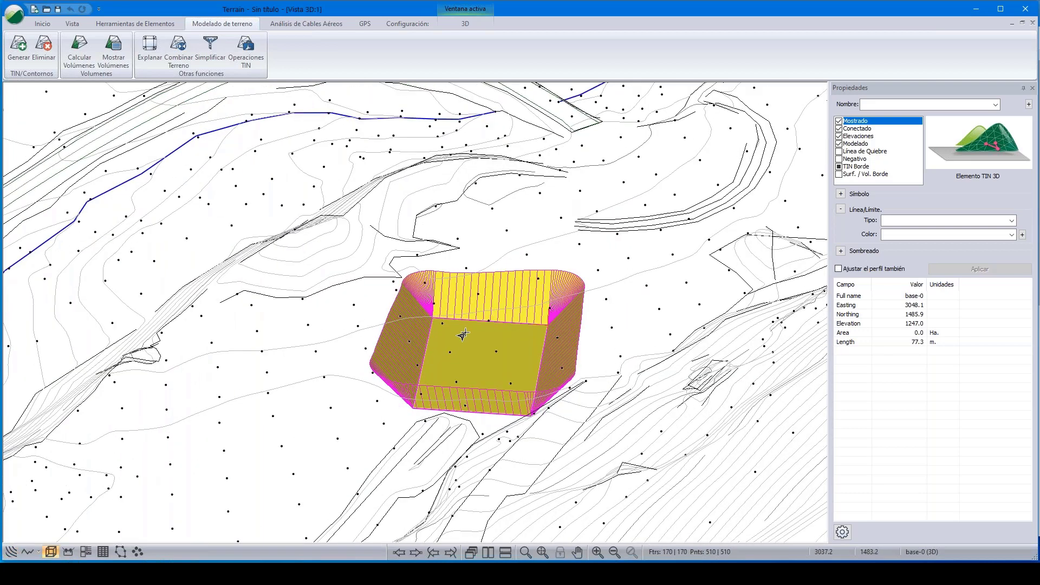
{"action": "scroll", "coordinate": [485, 303], "scroll_direction": "up", "scroll_amount": 4}
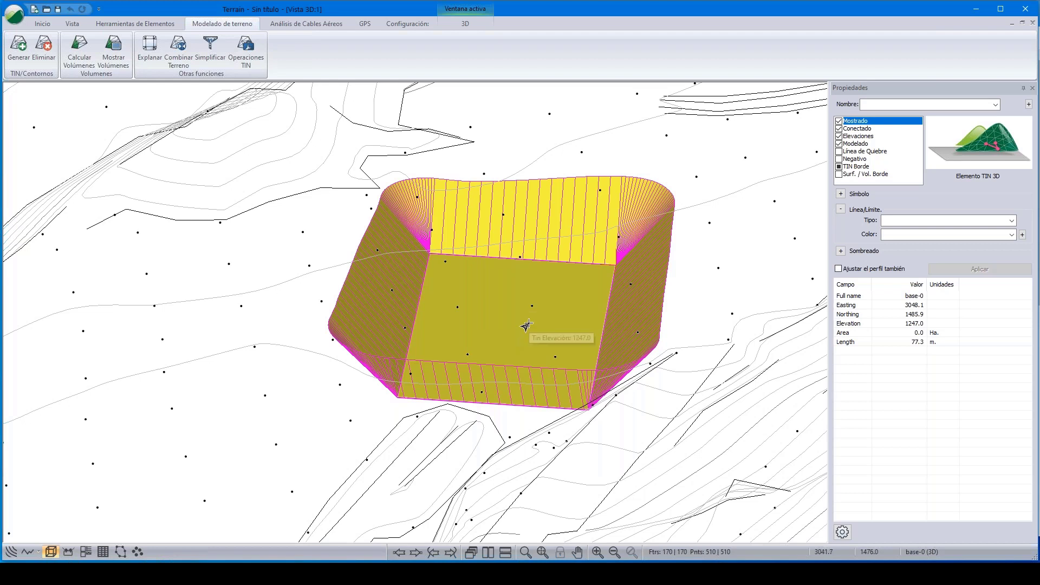
{"action": "middle_click_drag", "start_coordinate": [528, 326], "coordinate": [529, 331]}
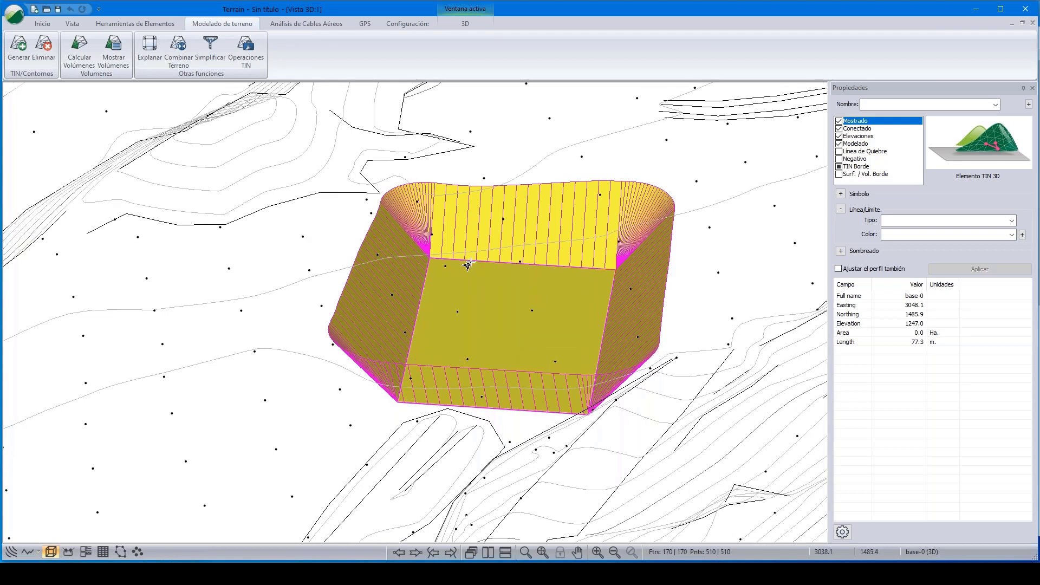
{"action": "mouse_move", "coordinate": [438, 263]}
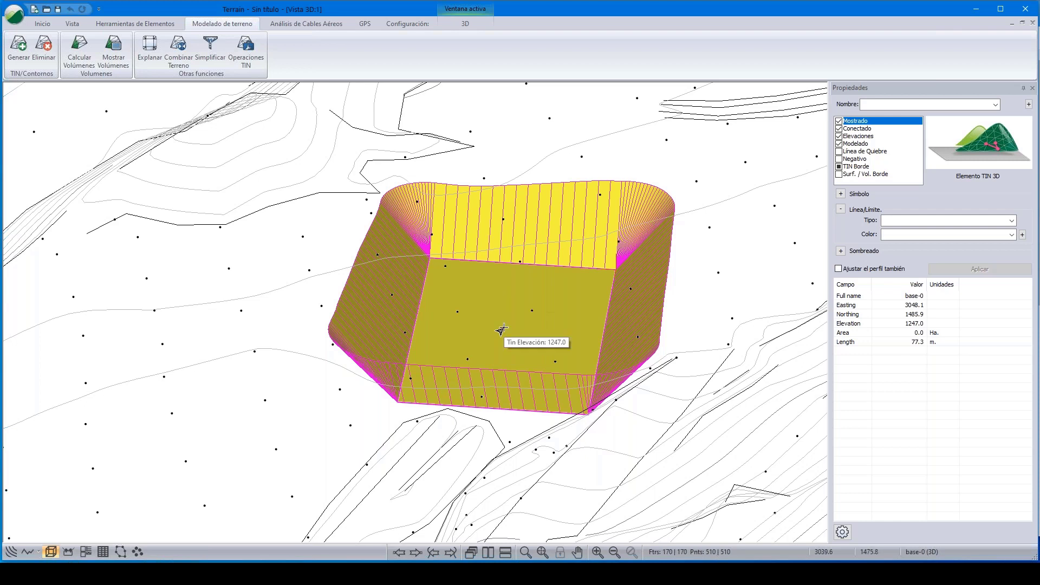
Compare the new TIN and topo.terx elevations inside the base rectangle in the plan view
{"action": "left_click", "coordinate": [11, 552]}
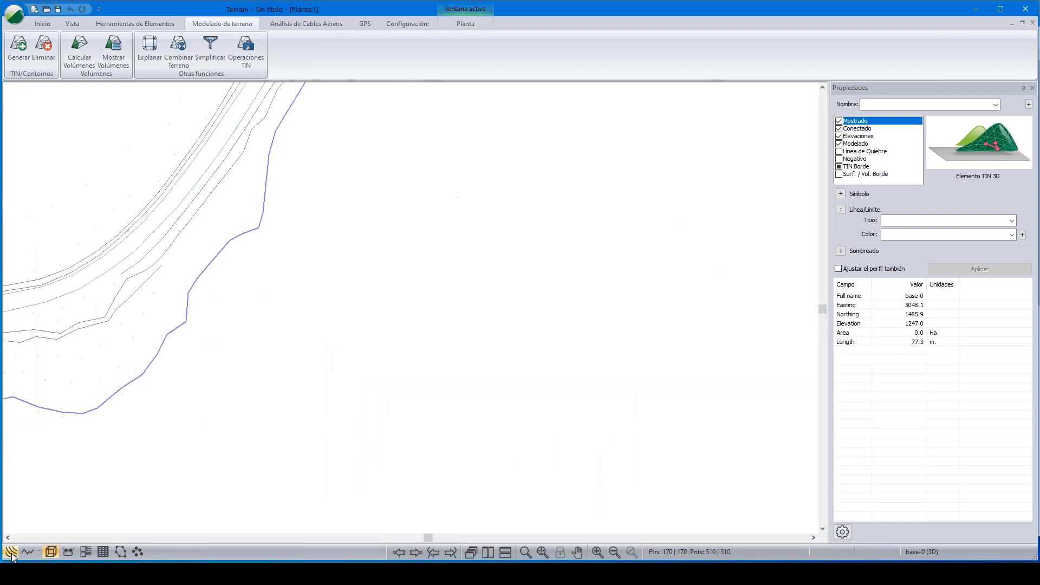
{"action": "scroll", "coordinate": [425, 353], "scroll_direction": "up", "scroll_amount": 2}
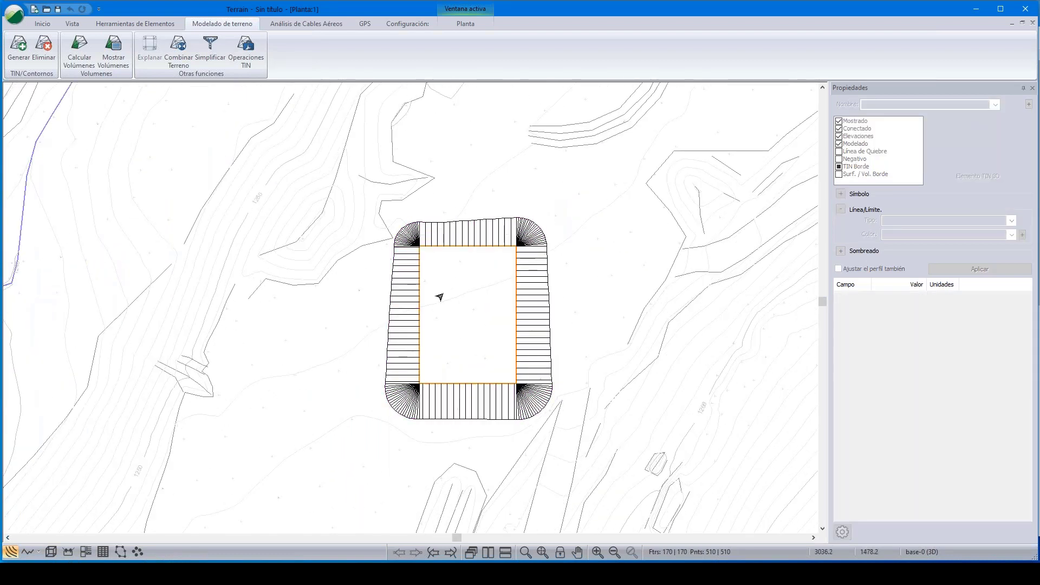
{"action": "scroll", "coordinate": [439, 295], "scroll_direction": "up", "scroll_amount": 1}
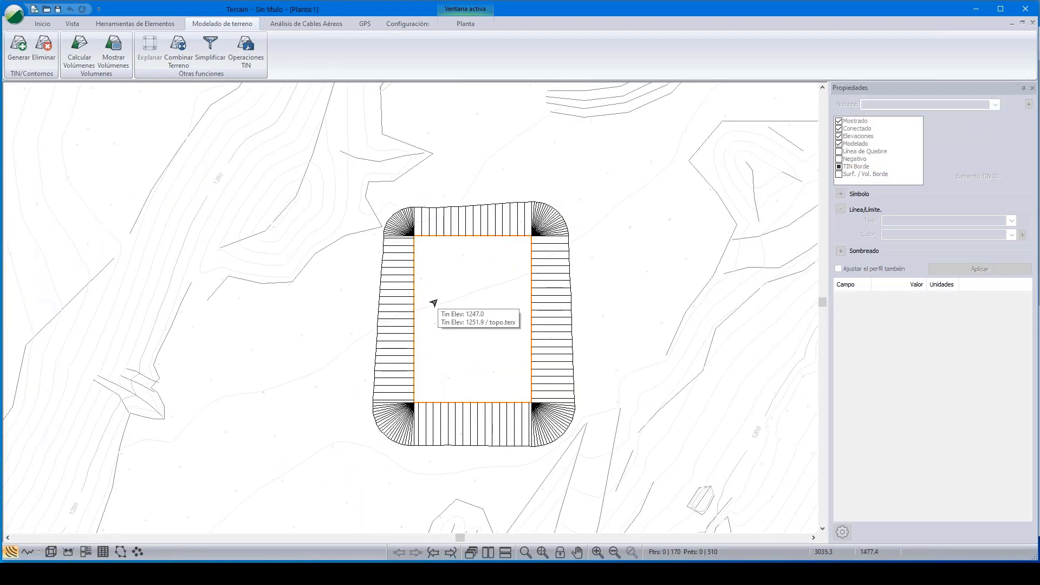
{"action": "mouse_move", "coordinate": [435, 294]}
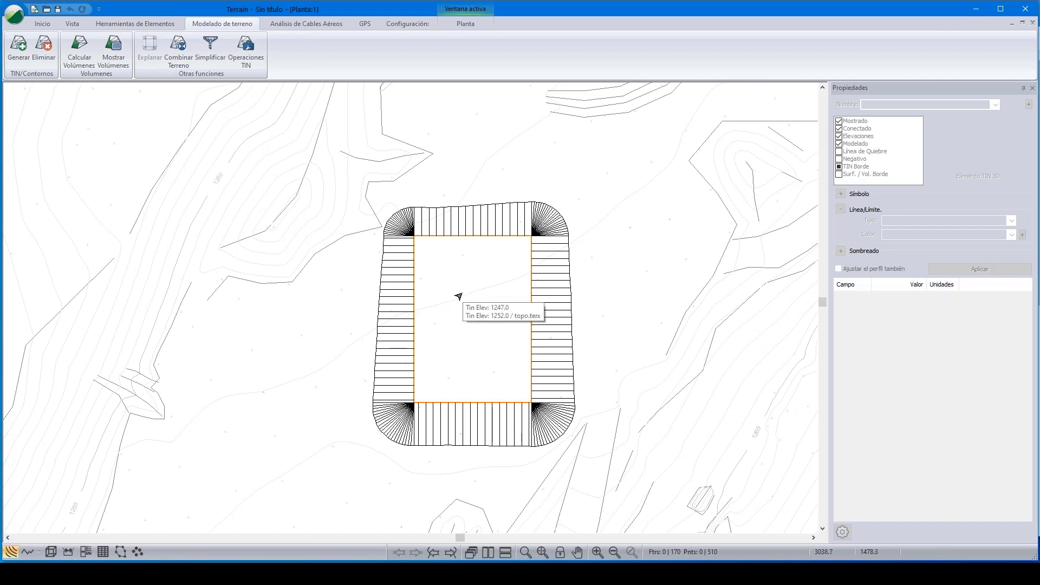
{"action": "scroll", "coordinate": [512, 240], "scroll_direction": "up", "scroll_amount": 1}
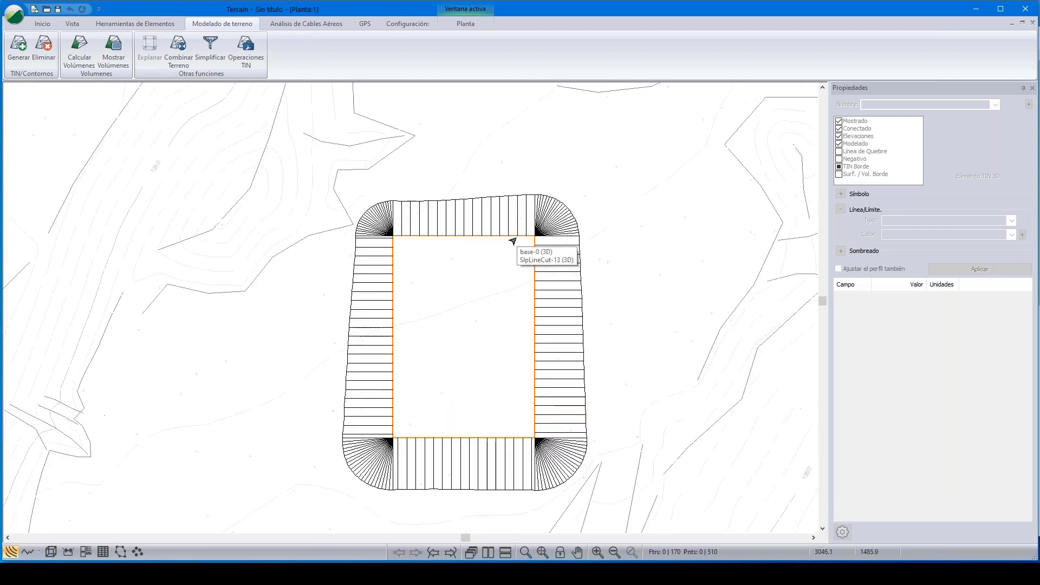
Create a new element named fondo, drawn with the mouse, with a default elevation of 1246.5
{"action": "left_click", "coordinate": [509, 238]}
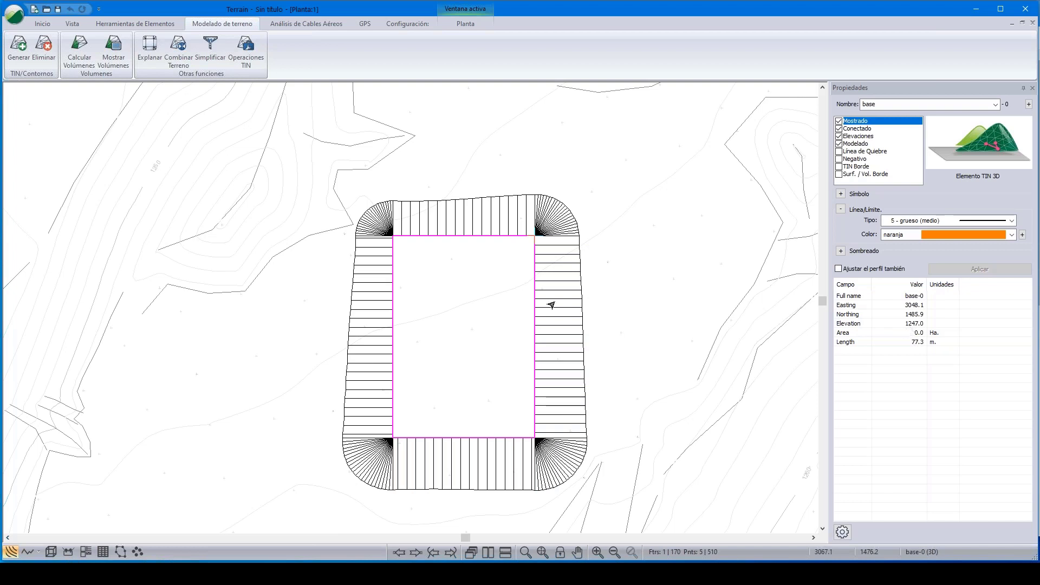
{"action": "mouse_move", "coordinate": [459, 279]}
{"action": "left_click", "coordinate": [42, 23]}
{"action": "left_click", "coordinate": [71, 48]}
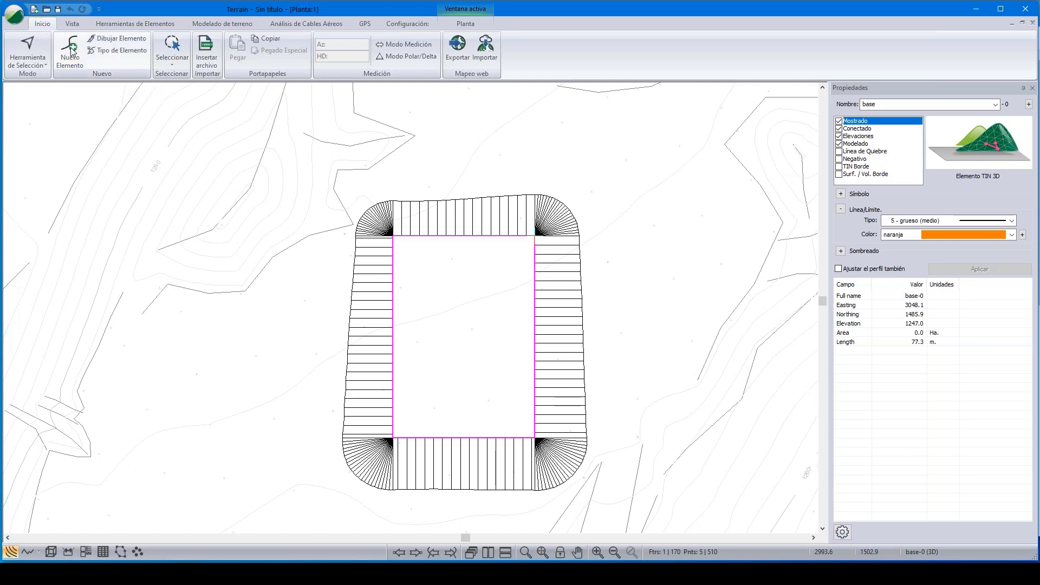
{"action": "type", "text": "fondo"}
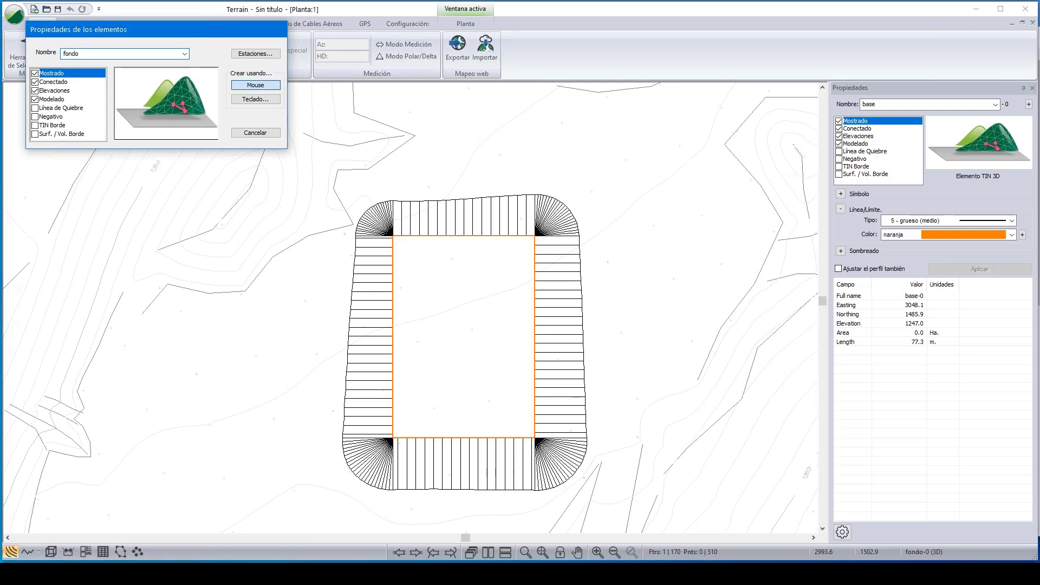
{"action": "left_click", "coordinate": [246, 86]}
{"action": "type", "text": "1246.5"}
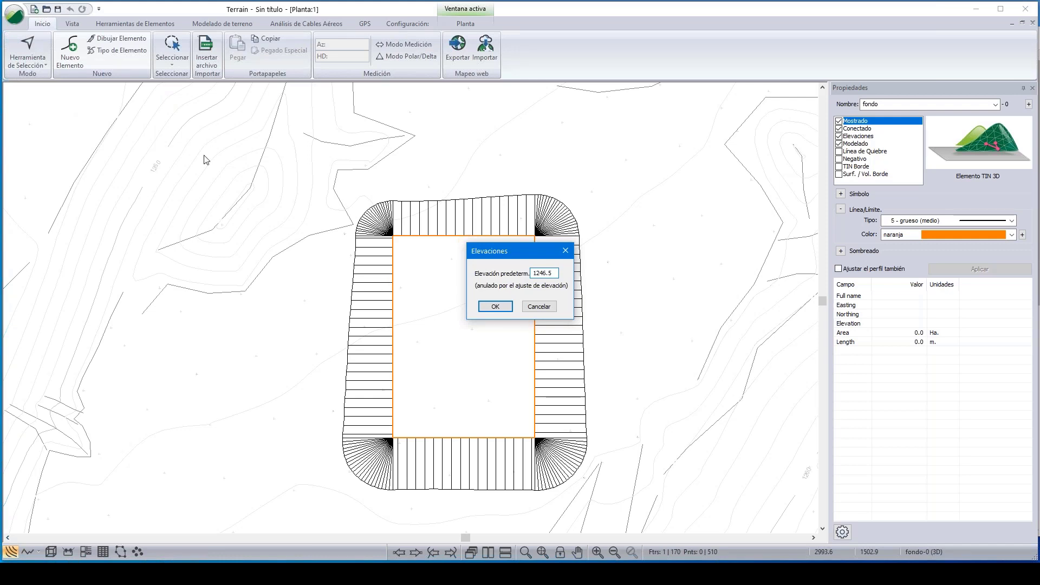
{"action": "left_click", "coordinate": [496, 307]}
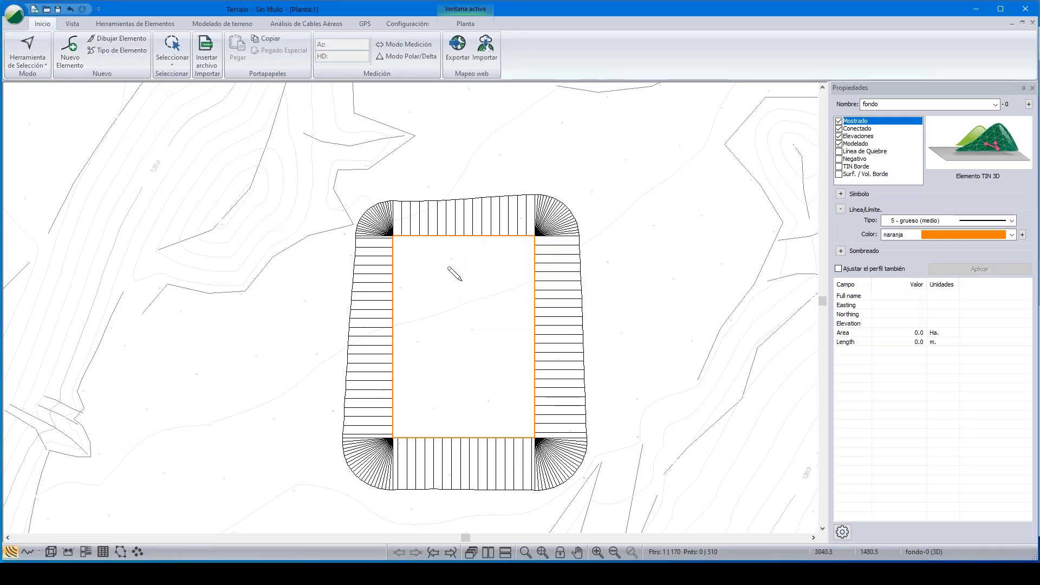
Draw the fondo centreline about 12.9 m long down the middle of the base rectangle
{"action": "left_click", "coordinate": [462, 278]}
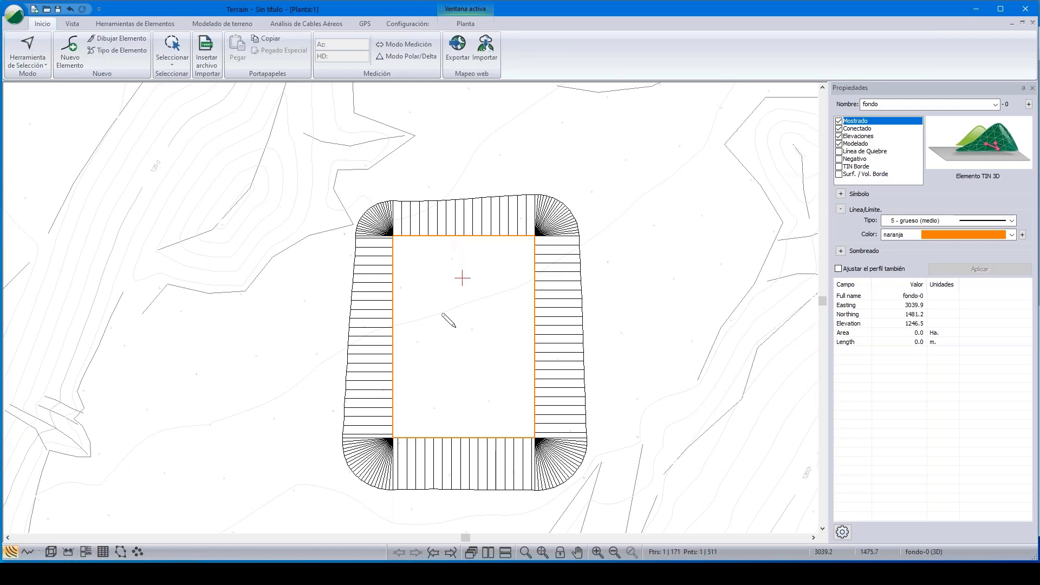
{"action": "left_click", "coordinate": [462, 367]}
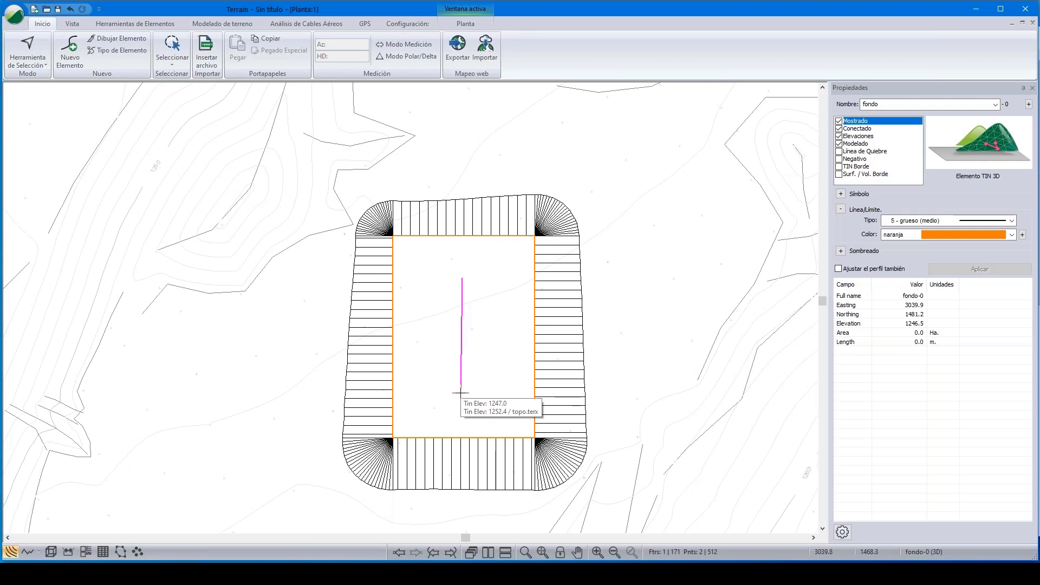
{"action": "left_click", "coordinate": [461, 392]}
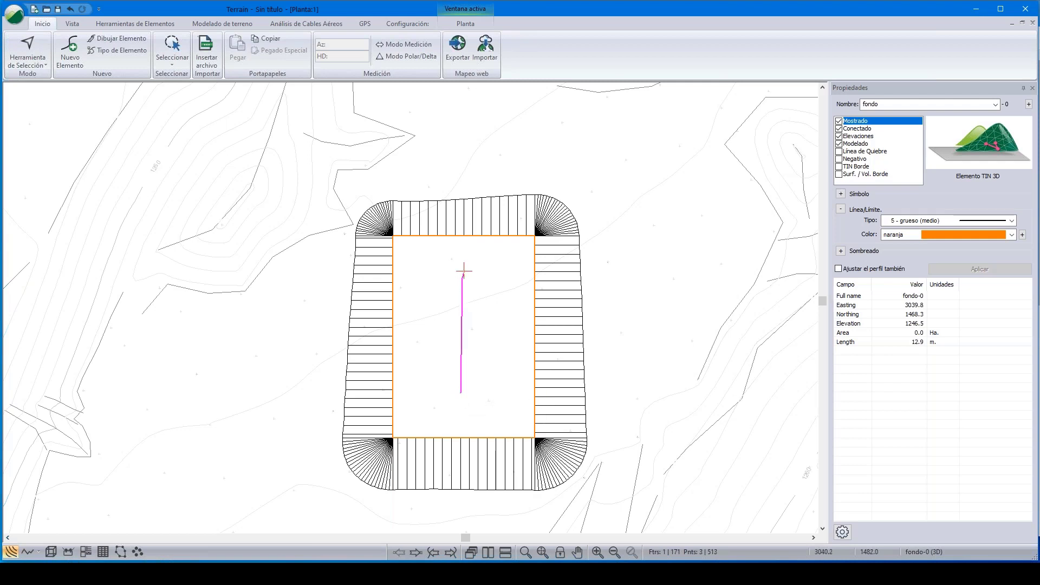
Extend fondo from the centreline's upper end through the base rectangle's two upper corners and back to that end, and finish drawing
{"action": "scroll", "coordinate": [532, 277], "scroll_direction": "up", "scroll_amount": 1}
{"action": "scroll", "coordinate": [532, 213], "scroll_direction": "up", "scroll_amount": 2}
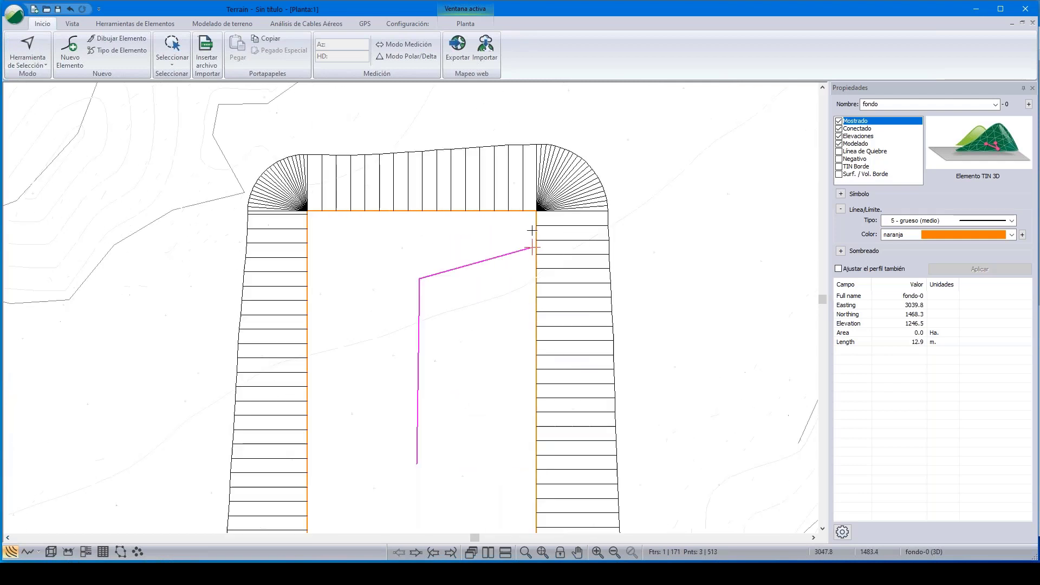
{"action": "scroll", "coordinate": [531, 212], "scroll_direction": "up", "scroll_amount": 1}
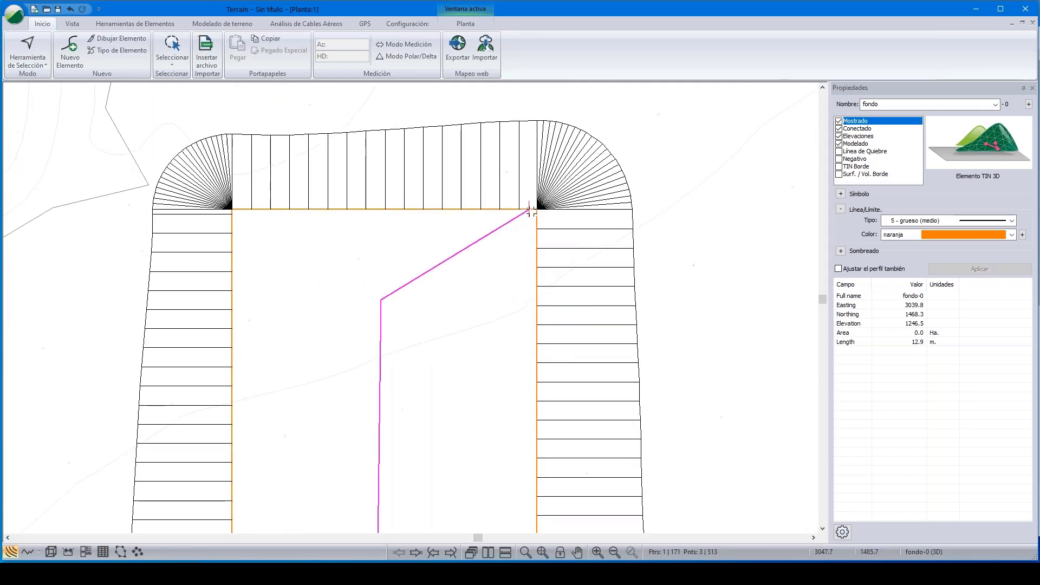
{"action": "left_click", "coordinate": [536, 210]}
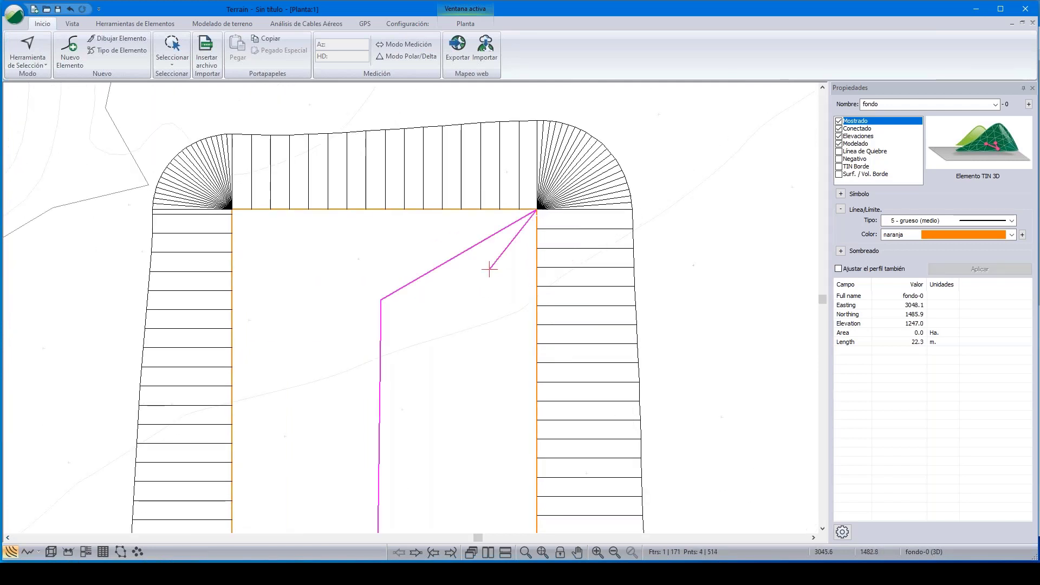
{"action": "left_click", "coordinate": [233, 210]}
{"action": "mouse_move", "coordinate": [232, 209]}
{"action": "left_mouse_down"}
{"action": "mouse_move", "coordinate": [252, 232]}
{"action": "mouse_move", "coordinate": [229, 211]}
{"action": "left_mouse_up"}
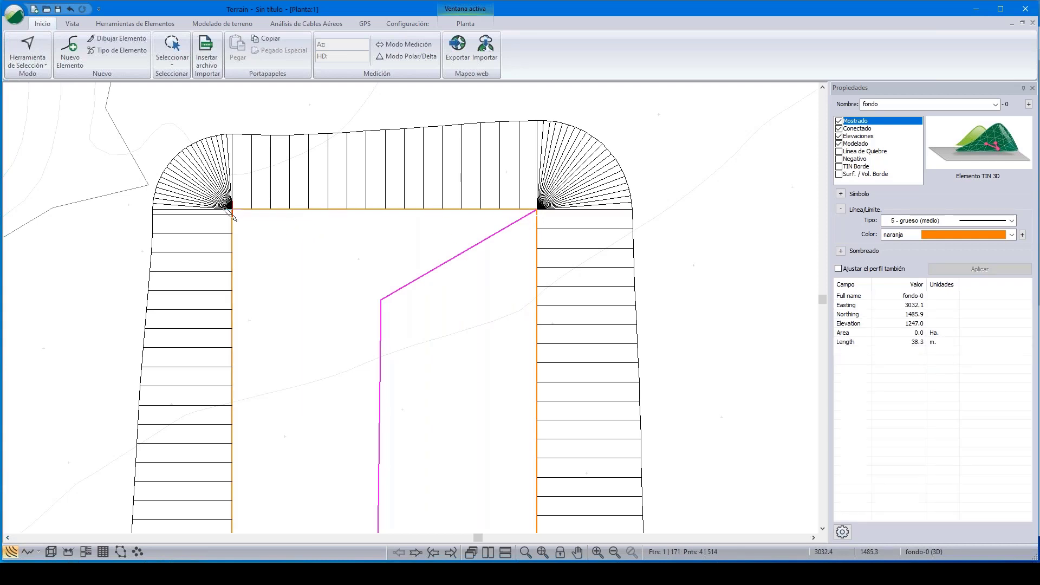
{"action": "left_click", "coordinate": [381, 298]}
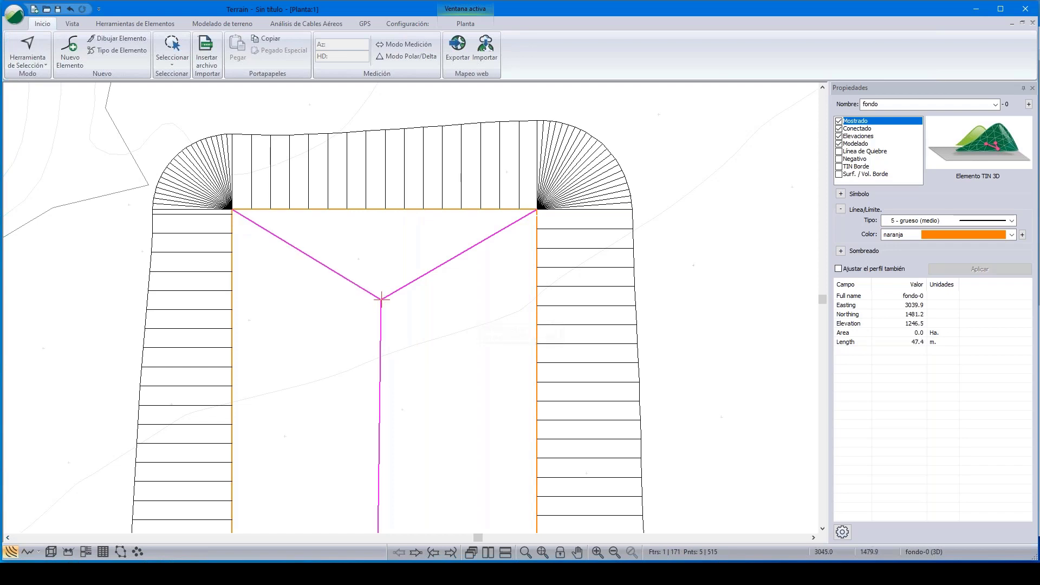
{"action": "scroll", "coordinate": [480, 323], "scroll_direction": "down", "scroll_amount": 3}
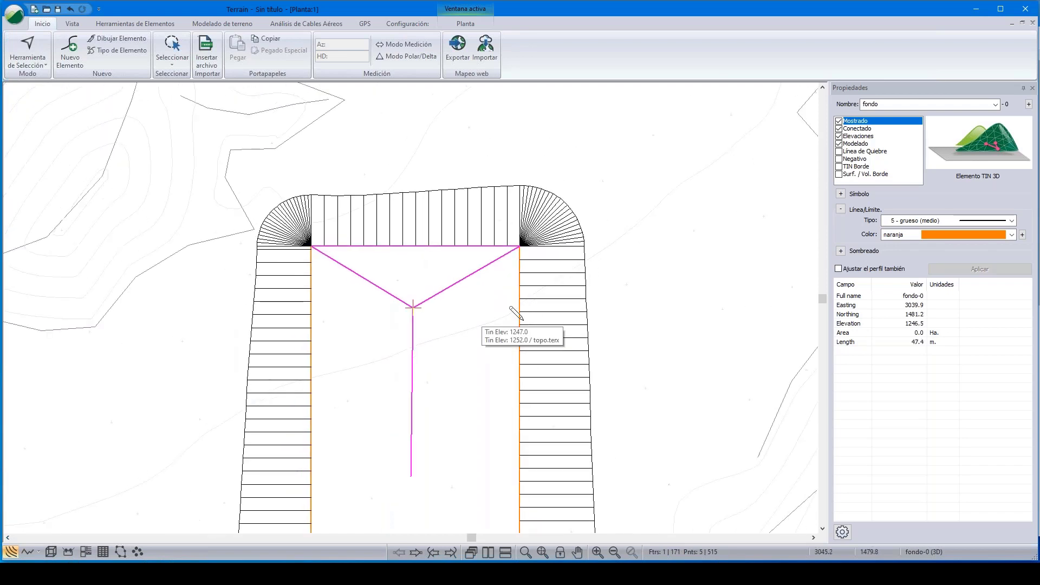
{"action": "right_click", "coordinate": [709, 260]}
{"action": "left_click", "coordinate": [726, 265]}
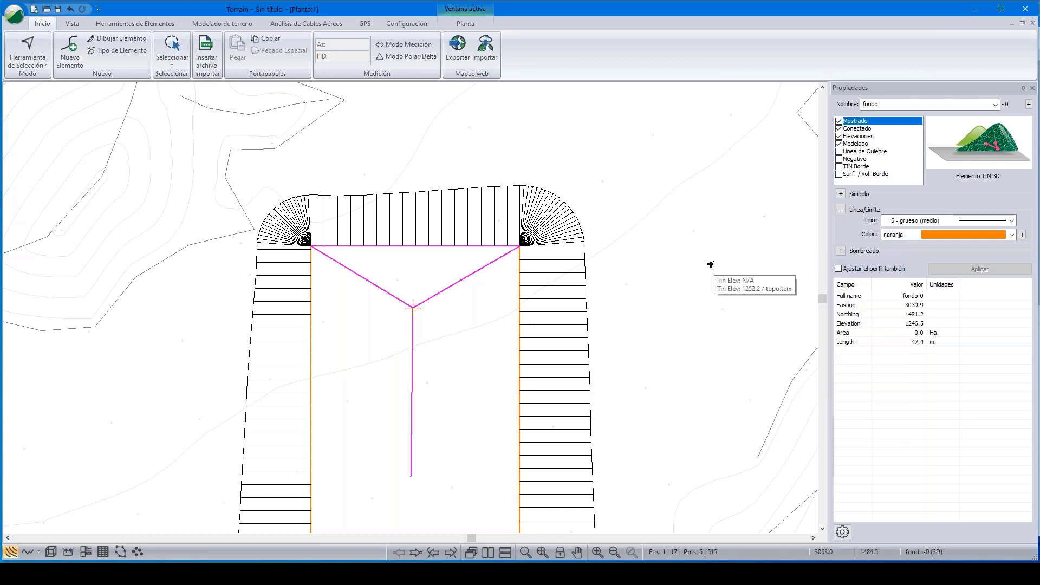
Set fondo as a breakline (Línea de Quiebre) and recalculate the terrain triangles
{"action": "left_click", "coordinate": [840, 152]}
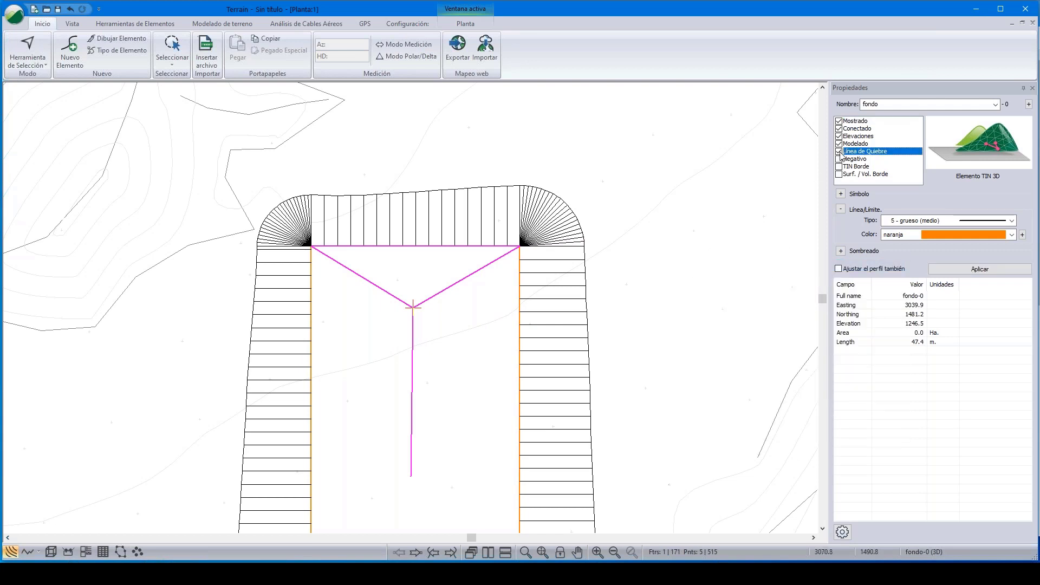
{"action": "left_click", "coordinate": [952, 270]}
{"action": "scroll", "coordinate": [470, 321], "scroll_direction": "up", "scroll_amount": 1}
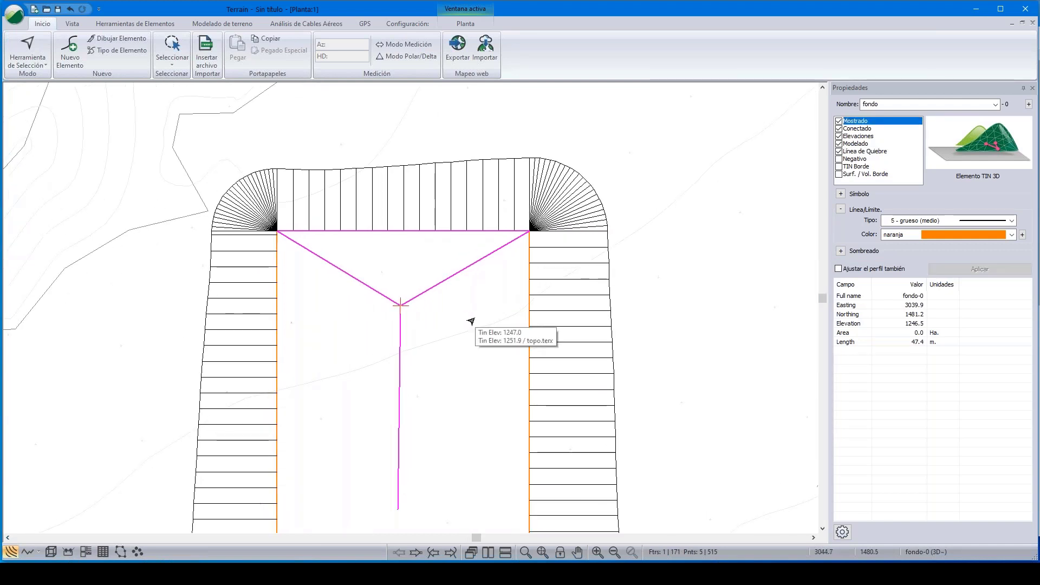
{"action": "middle_click_drag", "start_coordinate": [475, 317], "coordinate": [521, 306]}
{"action": "scroll", "coordinate": [488, 344], "scroll_direction": "up", "scroll_amount": 1}
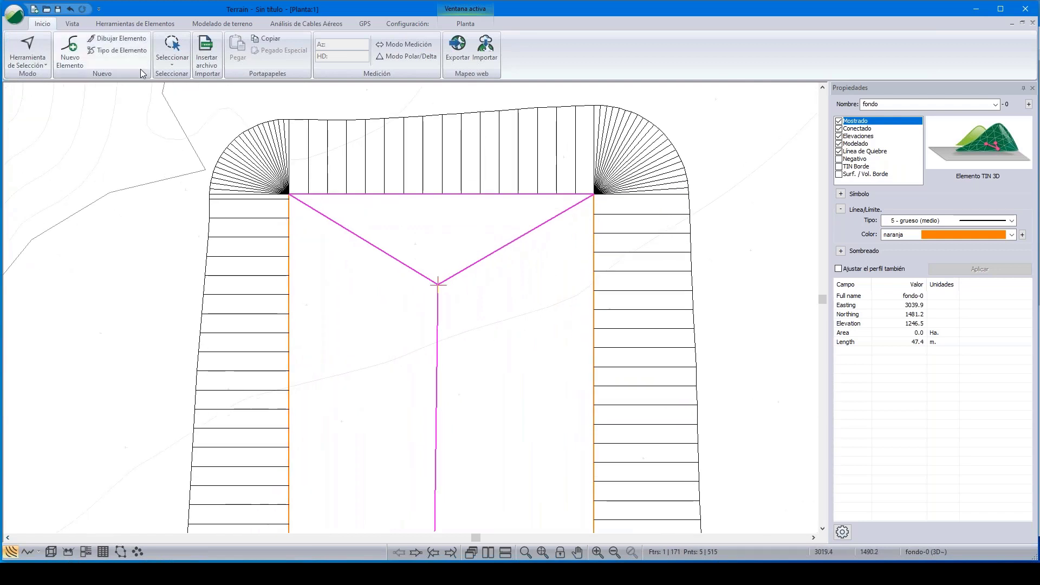
{"action": "left_click", "coordinate": [204, 25]}
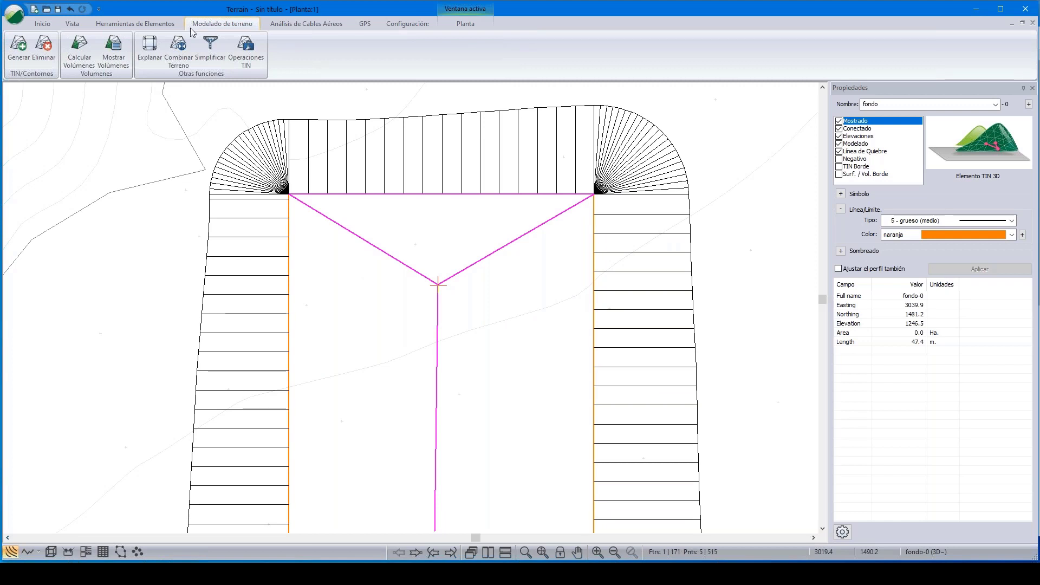
{"action": "left_click", "coordinate": [20, 49]}
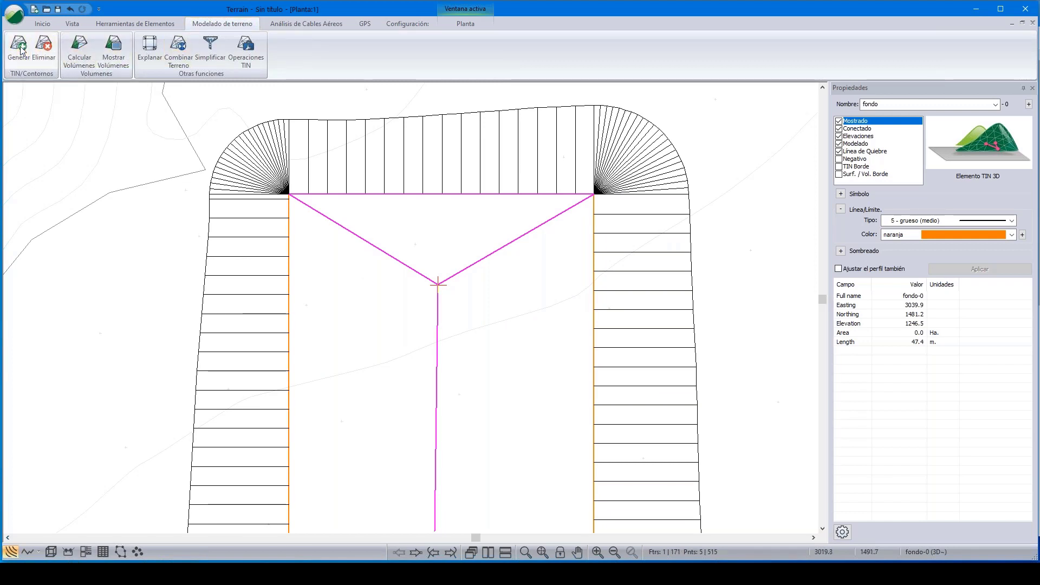
{"action": "left_click", "coordinate": [498, 410]}
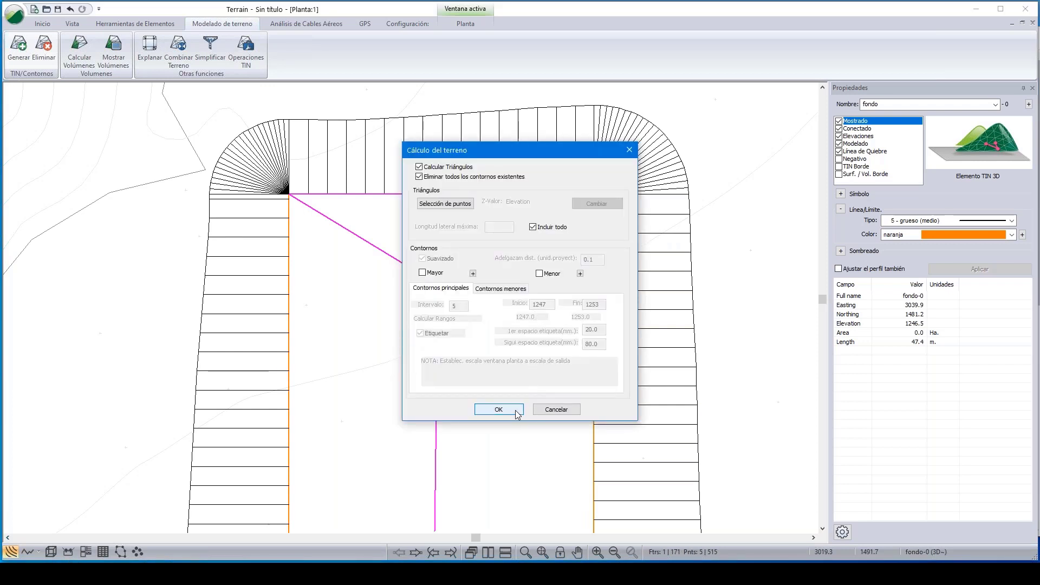
Examine the sloped excavation floor along the fondo lines in the 3D view and check its TIN elevations
{"action": "left_click", "coordinate": [51, 552]}
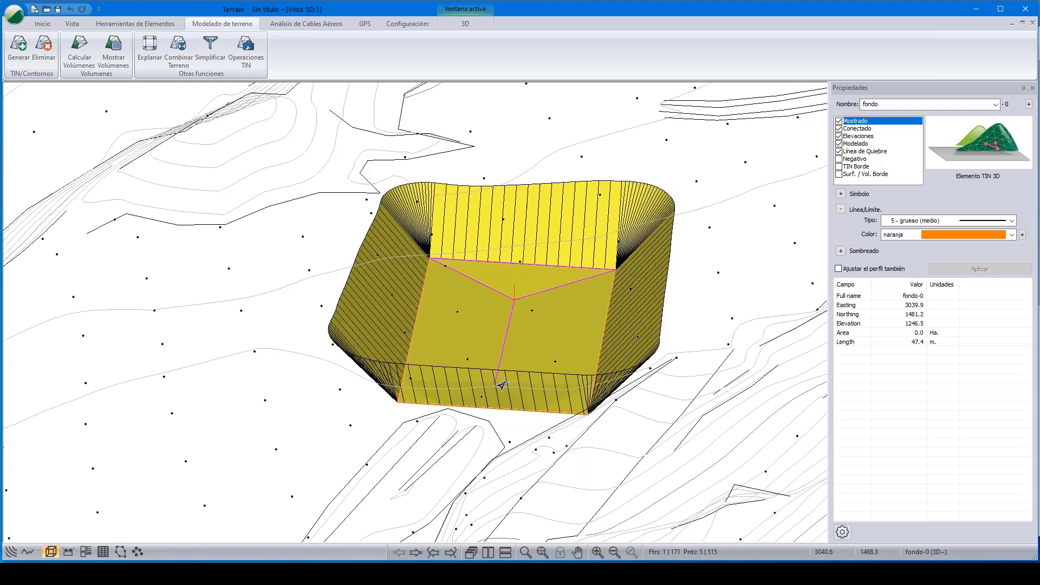
{"action": "scroll", "coordinate": [586, 350], "scroll_direction": "up", "scroll_amount": 5}
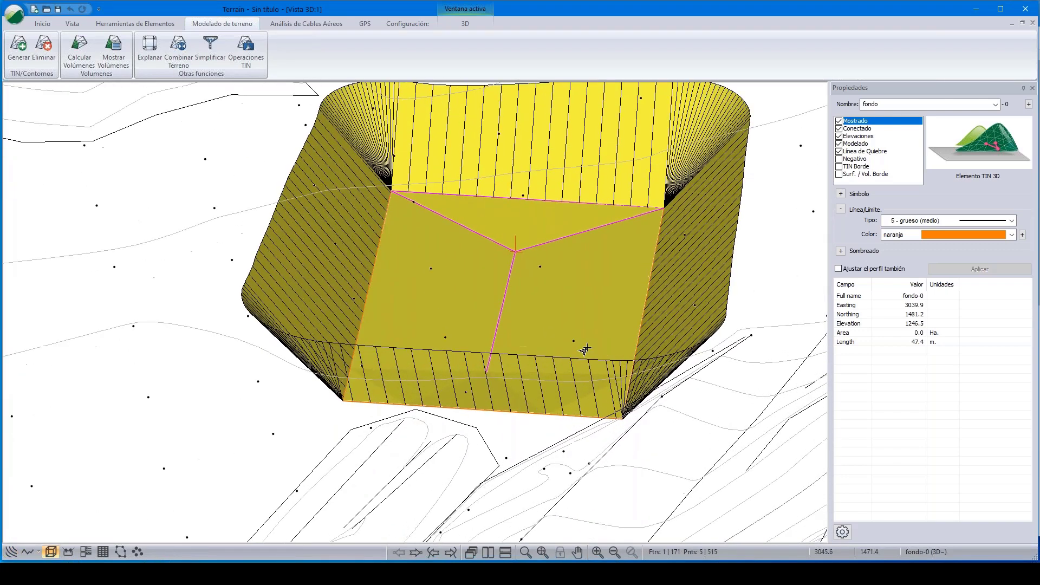
{"action": "left_click_drag", "start_coordinate": [577, 311], "coordinate": [551, 348]}
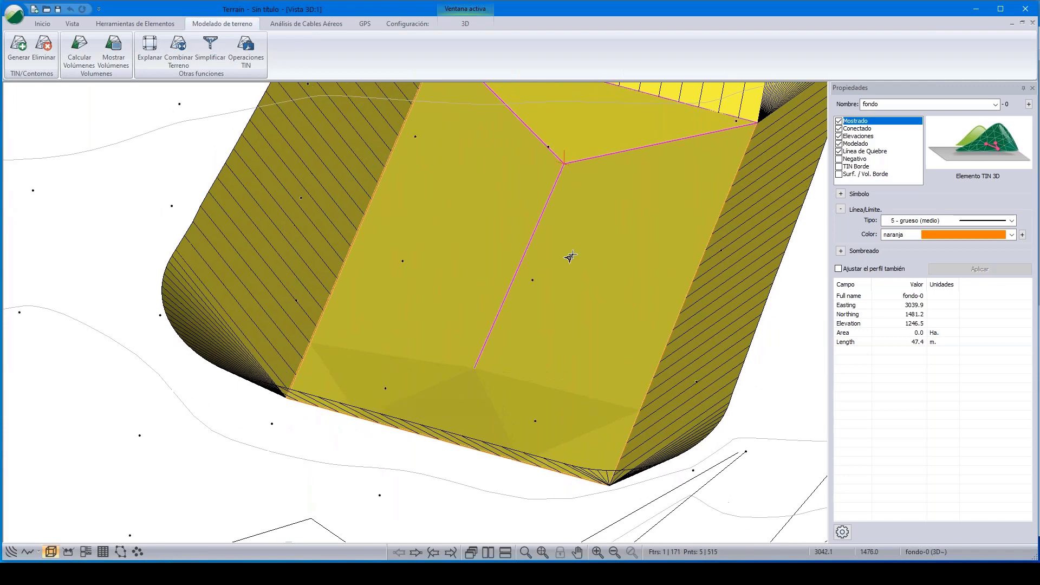
{"action": "scroll", "coordinate": [570, 257], "scroll_direction": "down", "scroll_amount": 5}
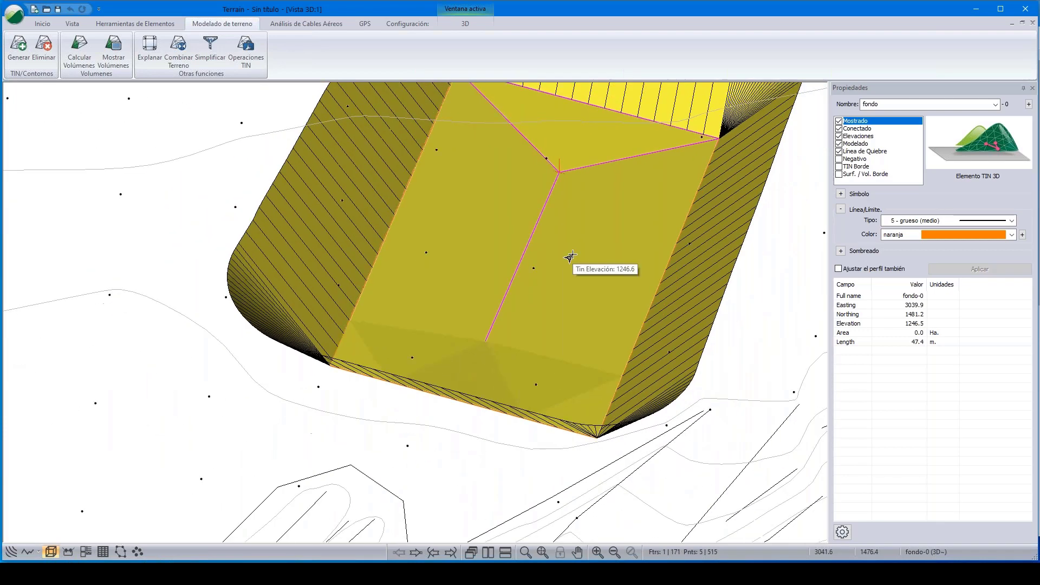
{"action": "middle_click_drag", "start_coordinate": [571, 271], "coordinate": [564, 330]}
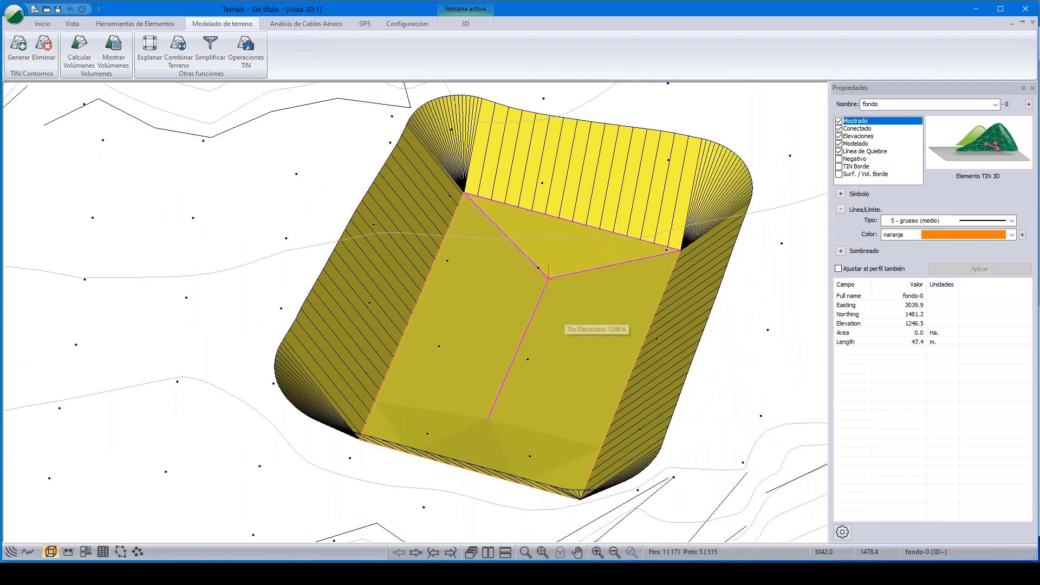
{"action": "scroll", "coordinate": [563, 330], "scroll_direction": "down", "scroll_amount": 2}
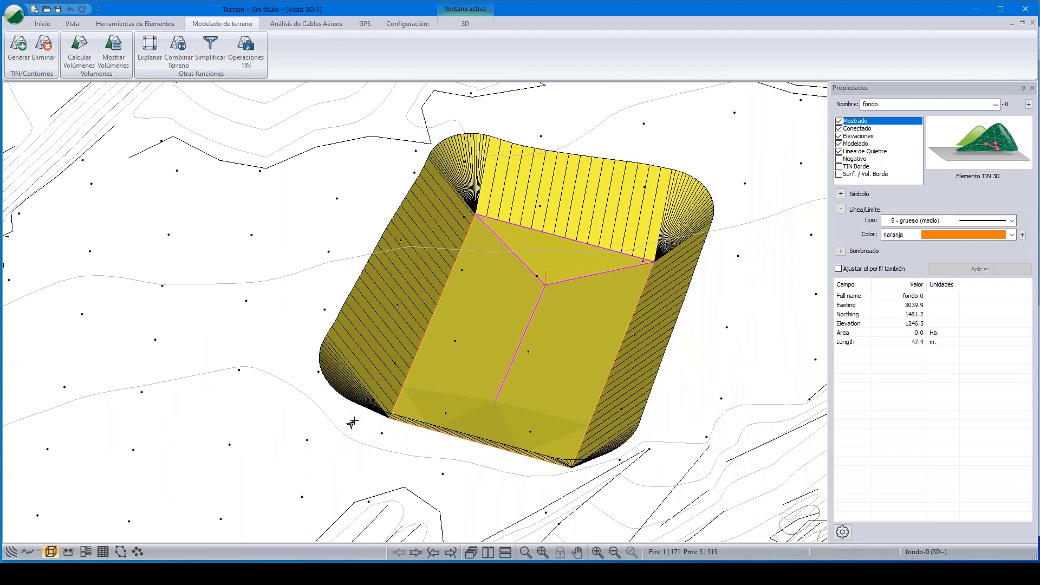
{"action": "scroll", "coordinate": [573, 332], "scroll_direction": "up", "scroll_amount": 1}
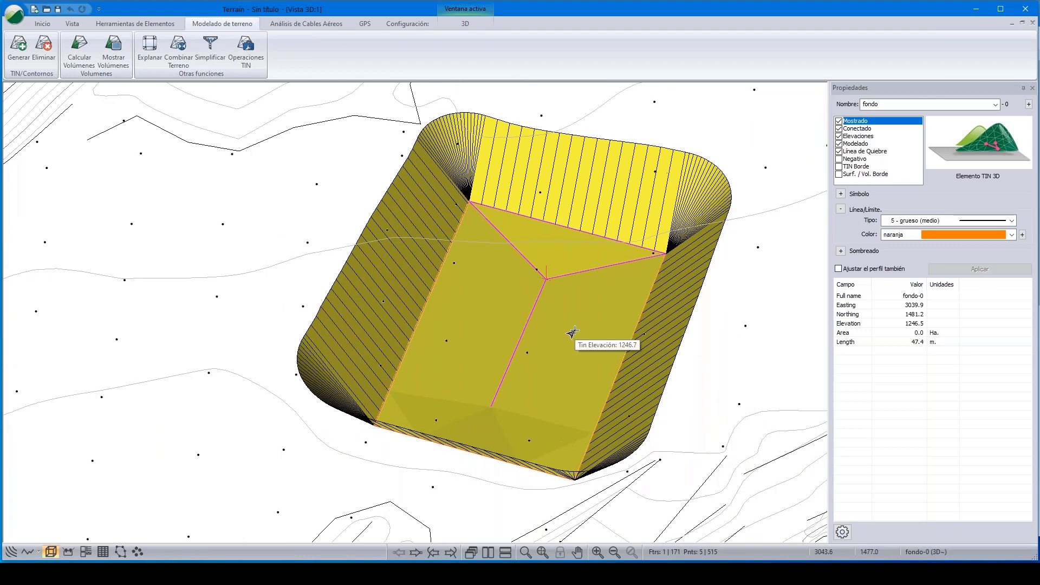
{"action": "scroll", "coordinate": [572, 332], "scroll_direction": "up", "scroll_amount": 1}
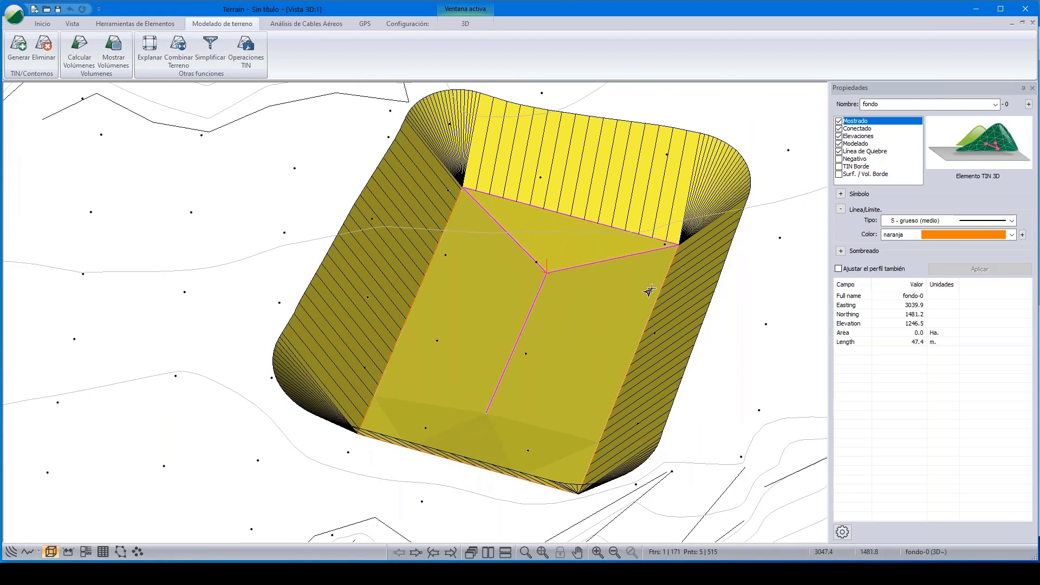
{"action": "mouse_move", "coordinate": [657, 296]}
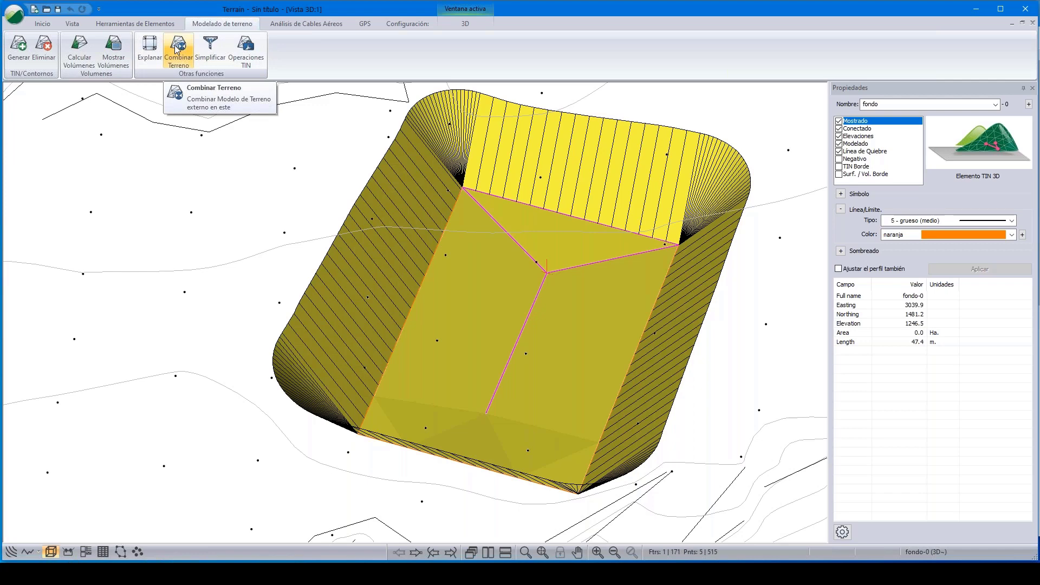
{"action": "scroll", "coordinate": [552, 282], "scroll_direction": "up", "scroll_amount": 1}
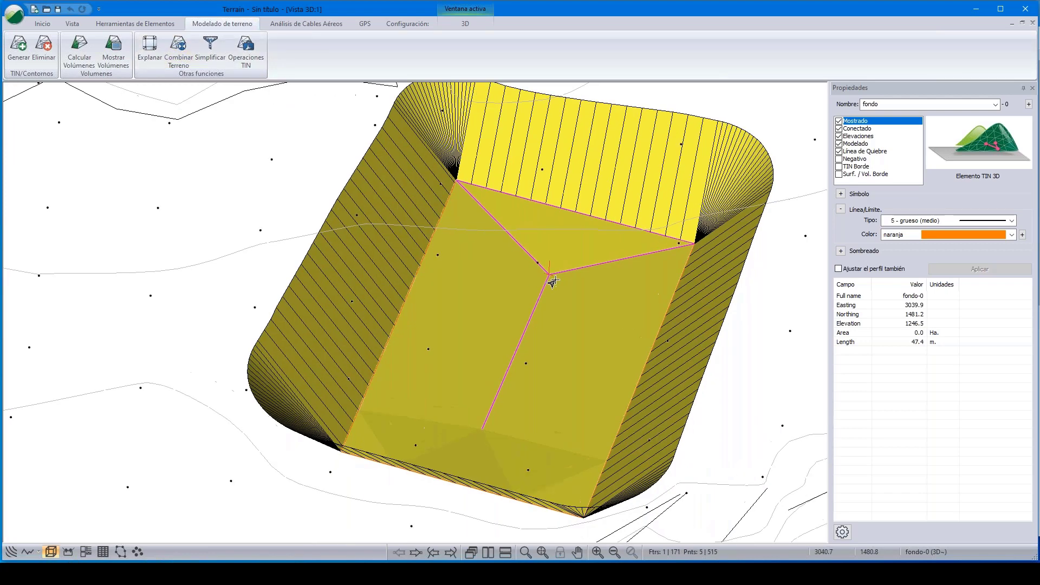
{"action": "scroll", "coordinate": [552, 281], "scroll_direction": "up", "scroll_amount": 4}
{"action": "scroll", "coordinate": [525, 324], "scroll_direction": "down", "scroll_amount": 3}
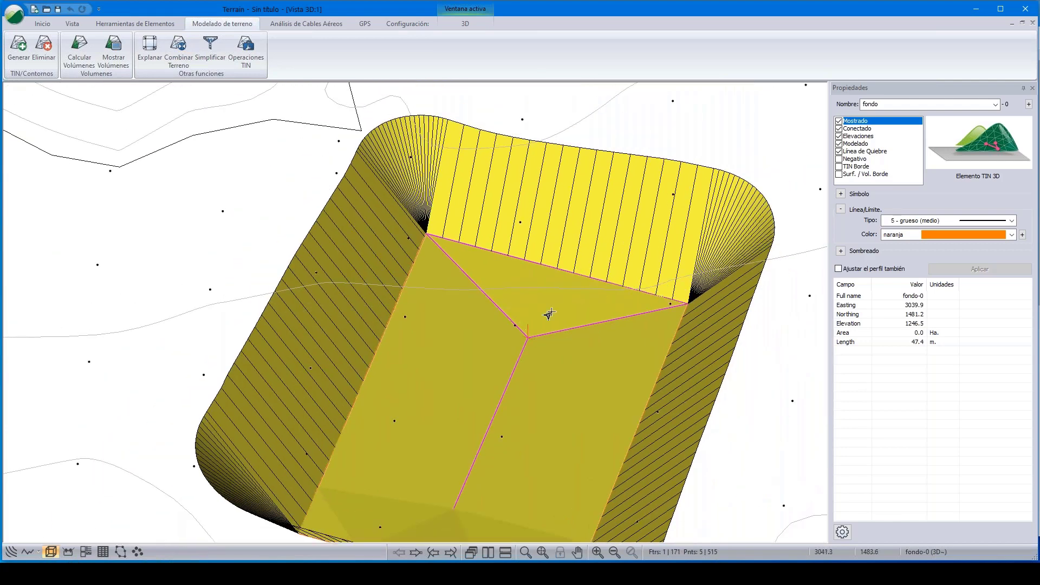
{"action": "scroll", "coordinate": [639, 325], "scroll_direction": "down", "scroll_amount": 2}
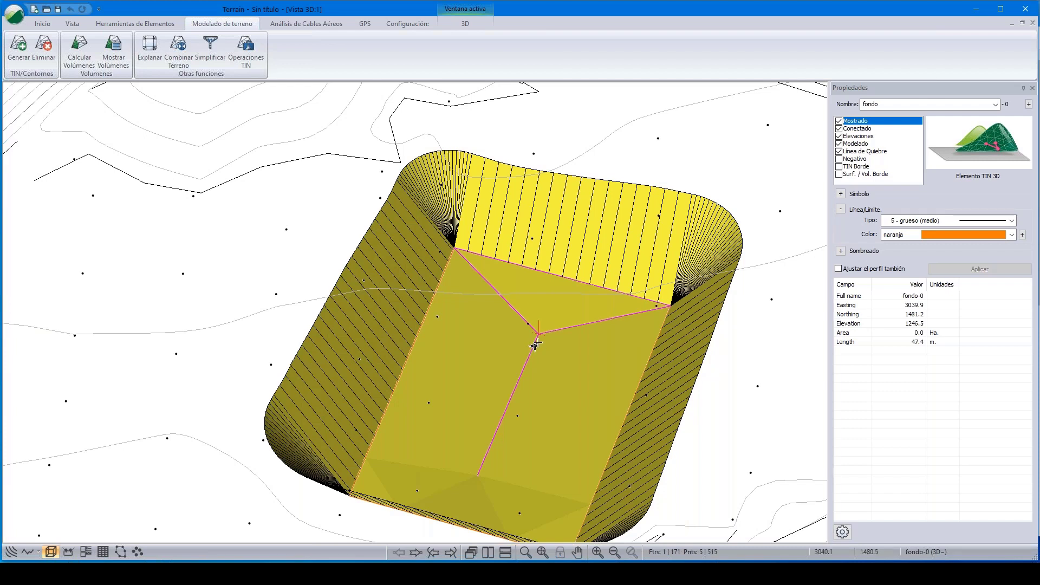
{"action": "scroll", "coordinate": [534, 343], "scroll_direction": "down", "scroll_amount": 2}
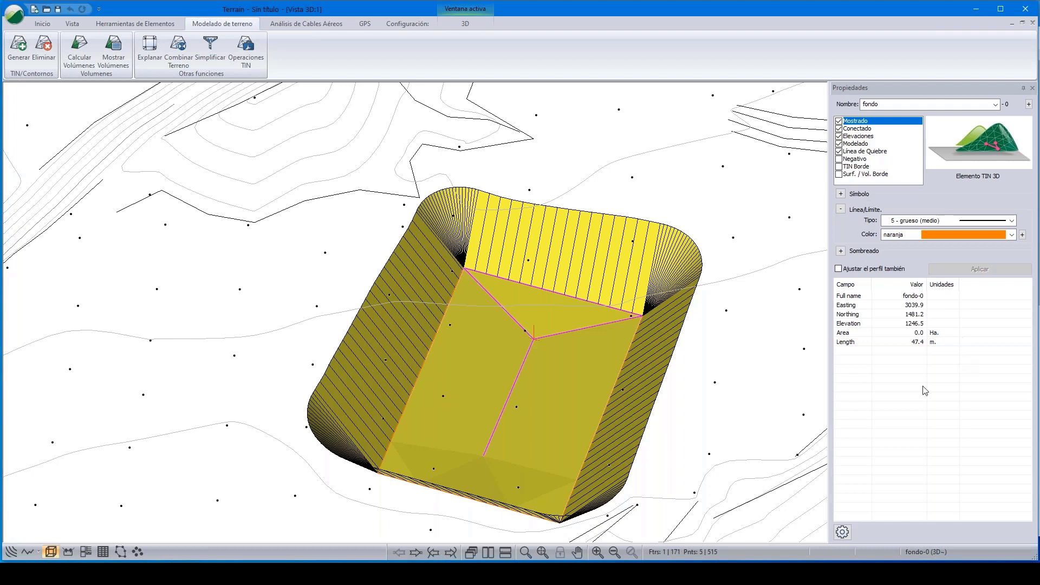
{"action": "left_click", "coordinate": [730, 574]}
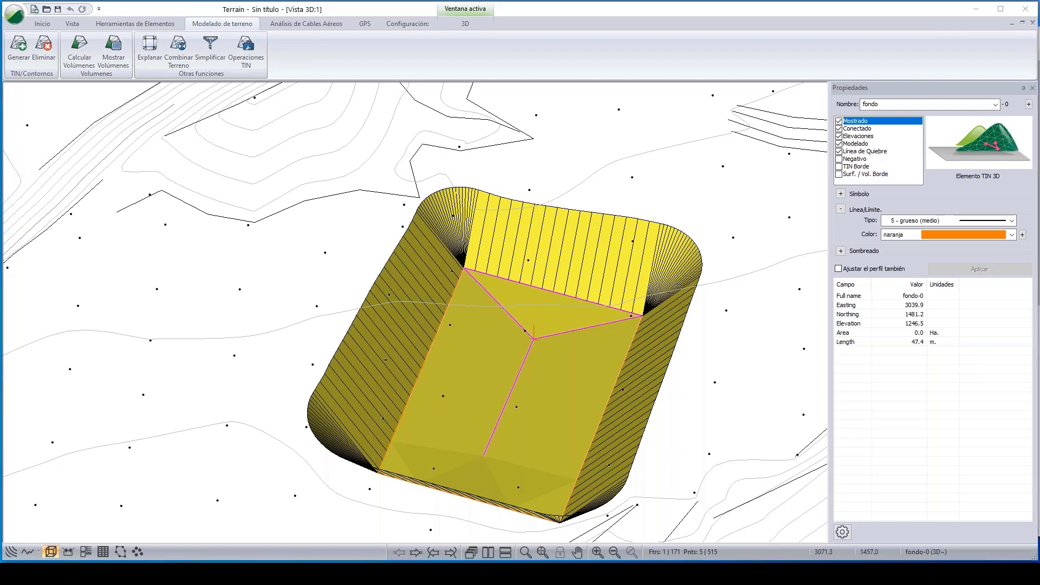
Switch to the topo_final project, show its plan view (Planta) and select the creek line crossing the dam
{"action": "left_click", "coordinate": [670, 528]}
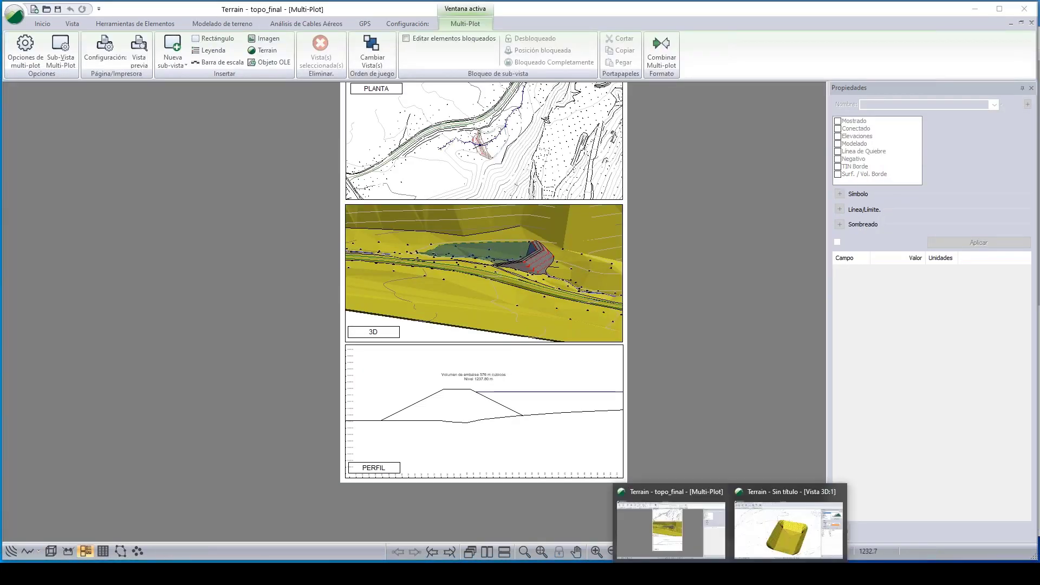
{"action": "left_click", "coordinate": [10, 551]}
{"action": "left_click", "coordinate": [469, 306]}
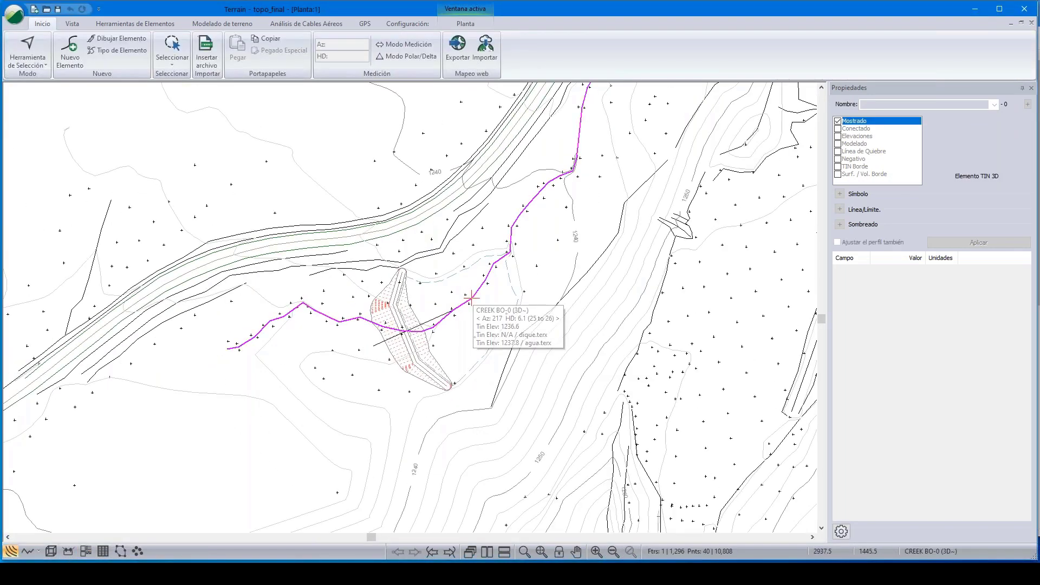
{"action": "scroll", "coordinate": [472, 329], "scroll_direction": "down", "scroll_amount": 2}
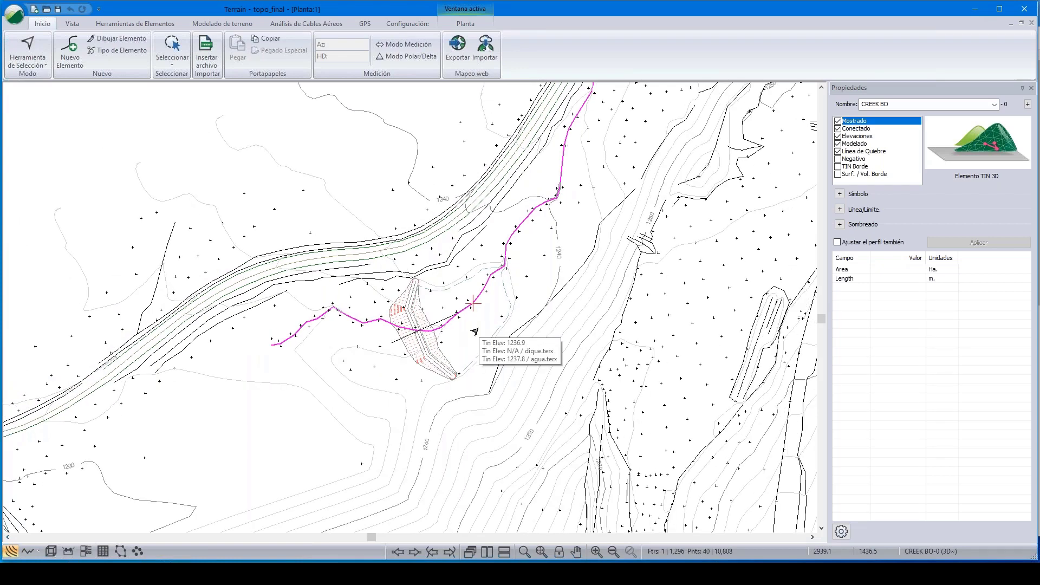
Inspect the coordinate list of the BL-BOT P breakline beside the creek, close it without changes and clear the selection
{"action": "left_click", "coordinate": [538, 313]}
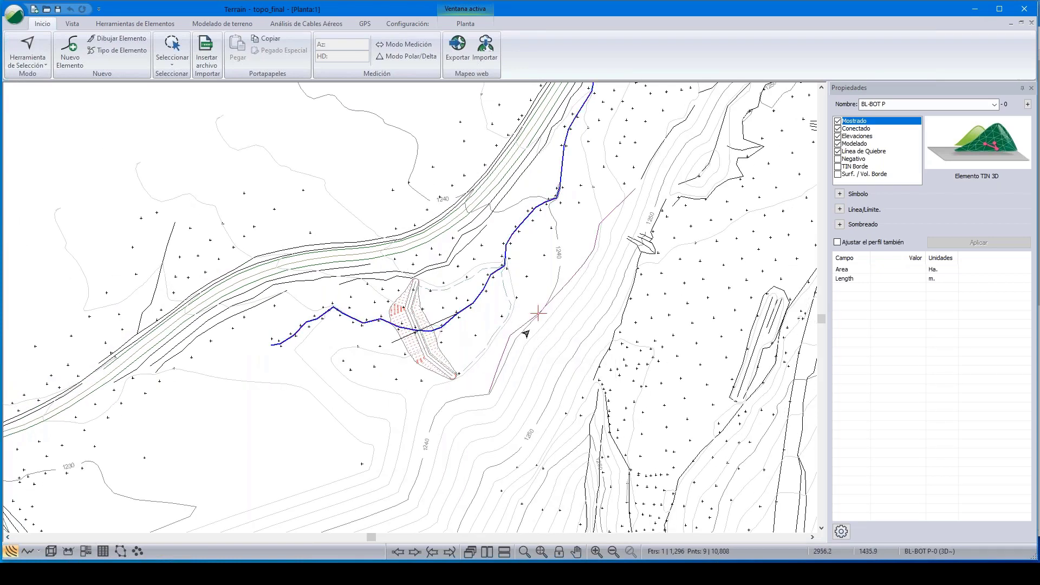
{"action": "scroll", "coordinate": [526, 333], "scroll_direction": "down", "scroll_amount": 4}
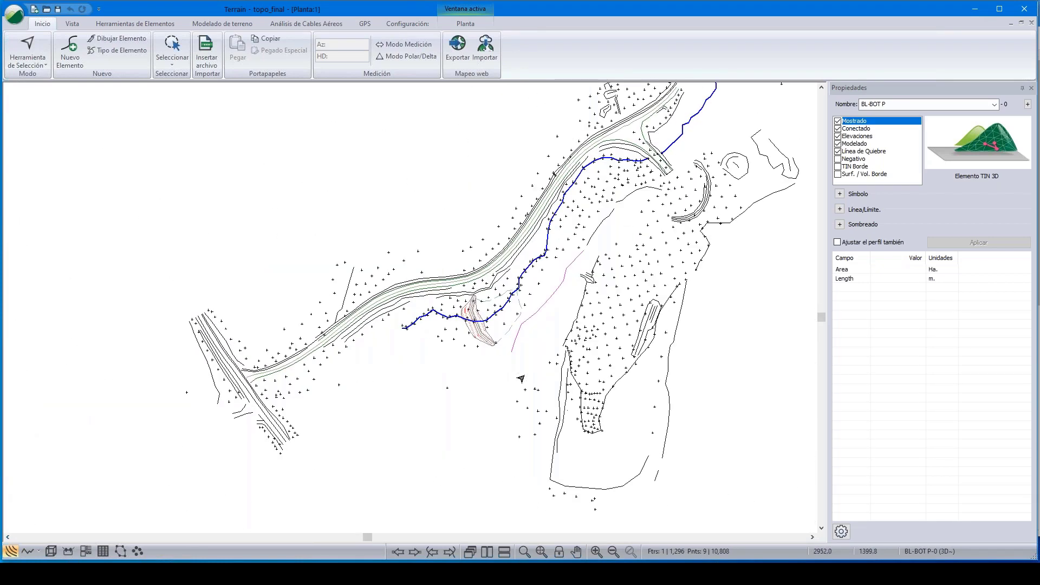
{"action": "scroll", "coordinate": [503, 331], "scroll_direction": "up", "scroll_amount": 1}
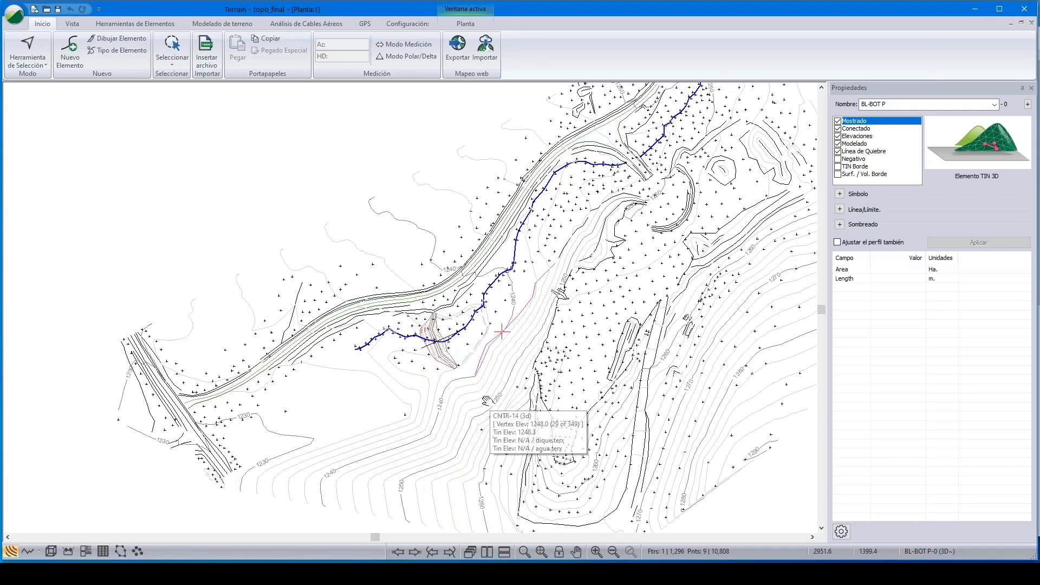
{"action": "middle_click_drag", "start_coordinate": [502, 331], "coordinate": [300, 330]}
{"action": "scroll", "coordinate": [435, 277], "scroll_direction": "up", "scroll_amount": 1}
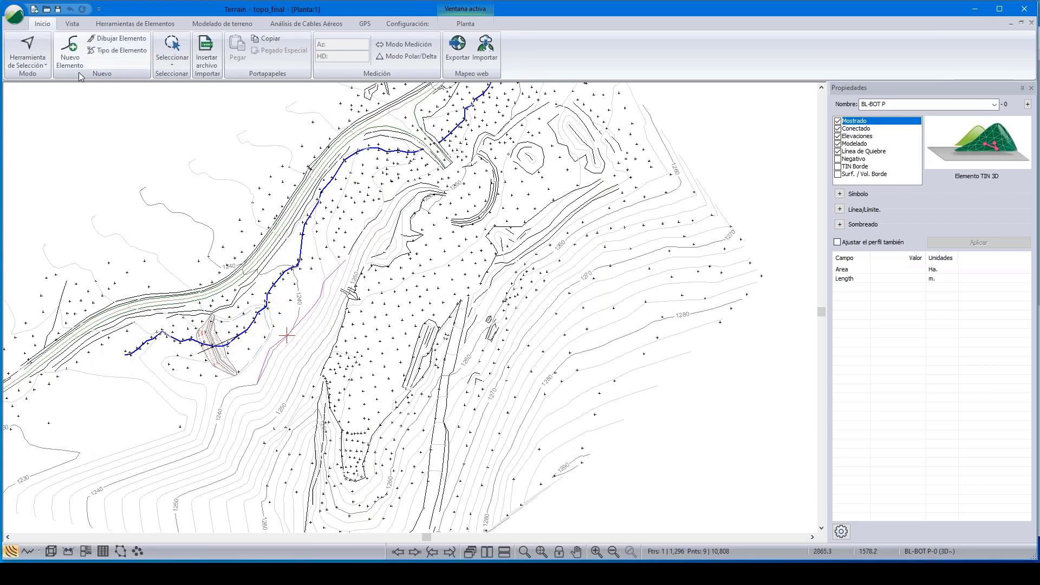
{"action": "left_click", "coordinate": [116, 24]}
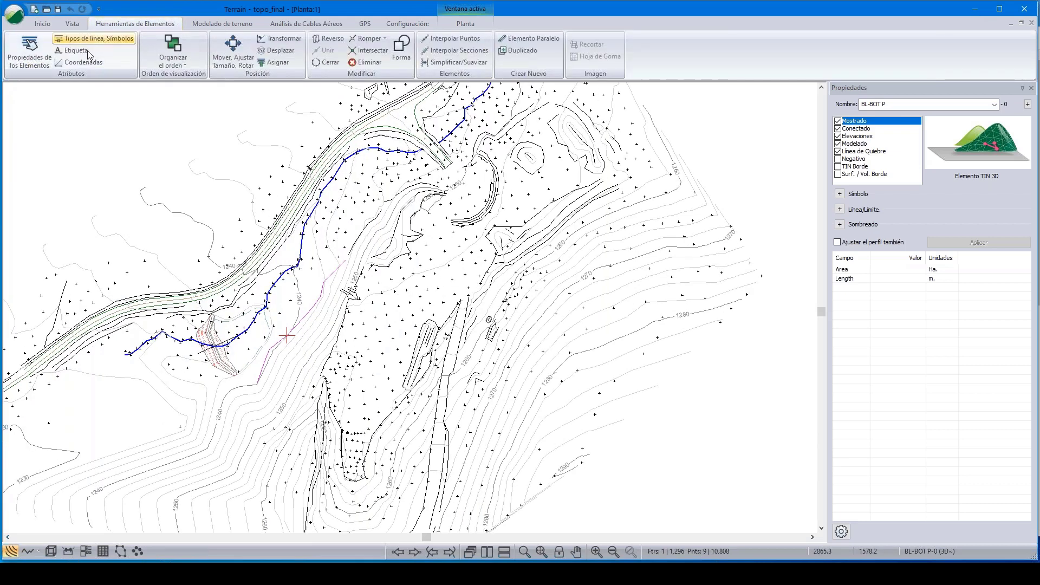
{"action": "left_click", "coordinate": [81, 62]}
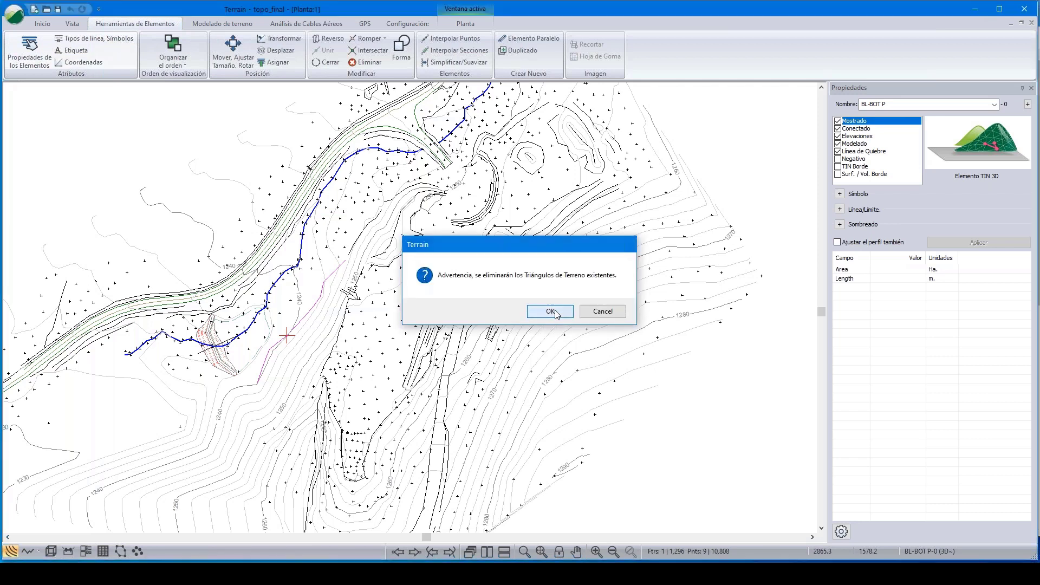
{"action": "left_click", "coordinate": [550, 312]}
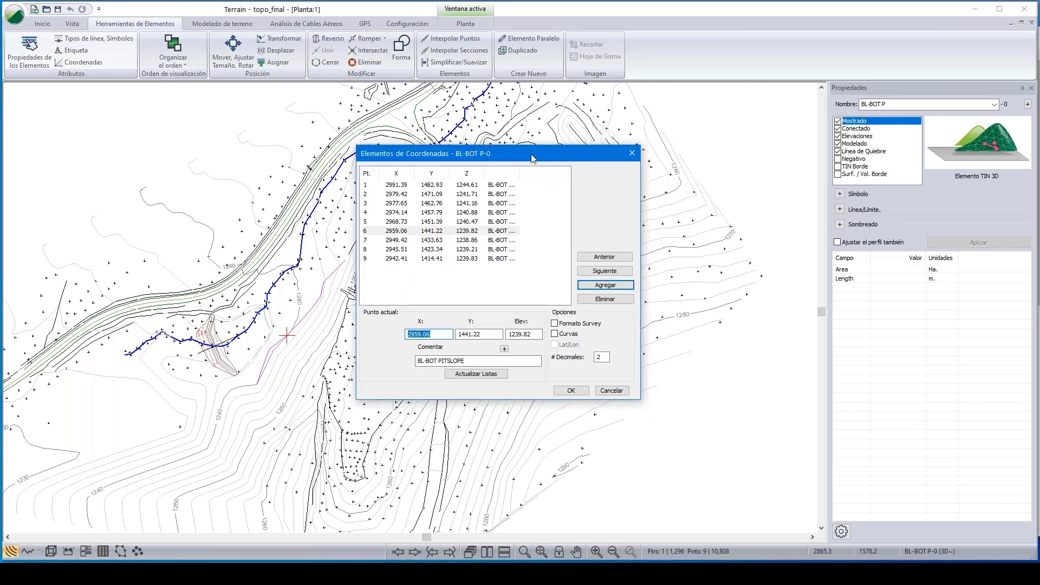
{"action": "left_click", "coordinate": [581, 380]}
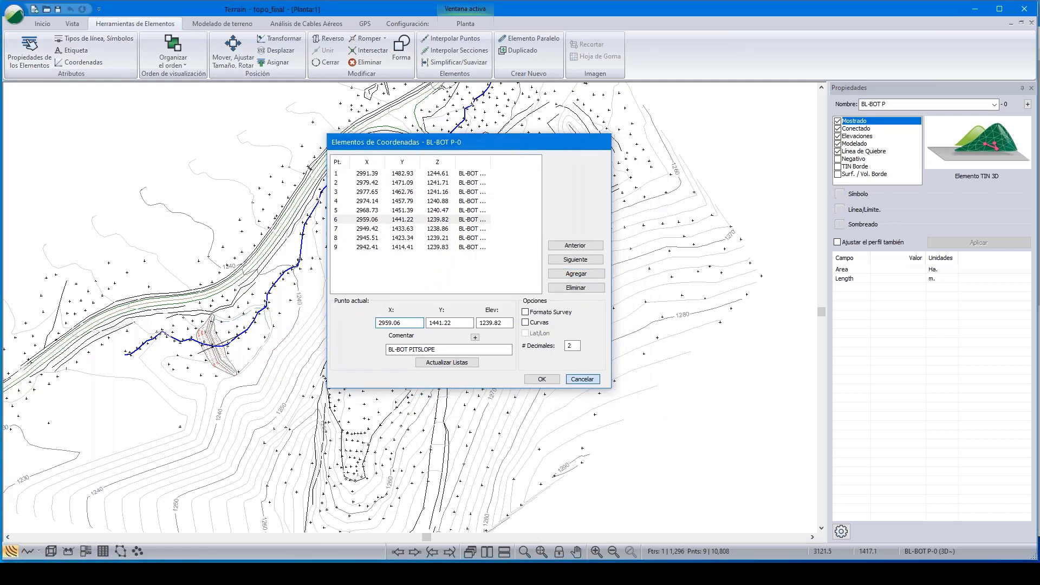
{"action": "left_click", "coordinate": [582, 379]}
{"action": "key", "text": "Escape"}
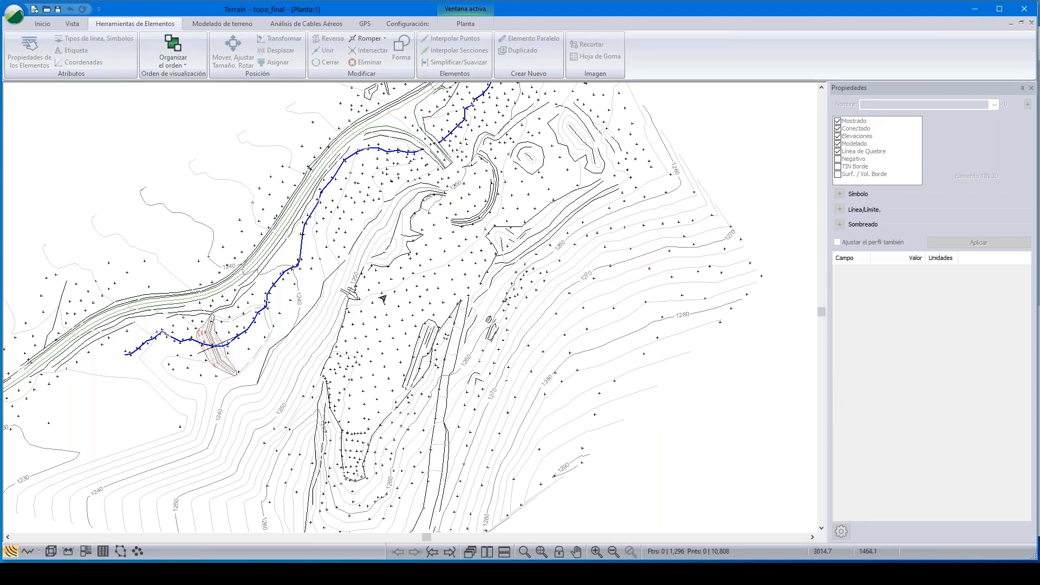
Start a new mouse-drawn element named Elemento with a default elevation of 100
{"action": "middle_click_drag", "start_coordinate": [428, 309], "coordinate": [430, 313]}
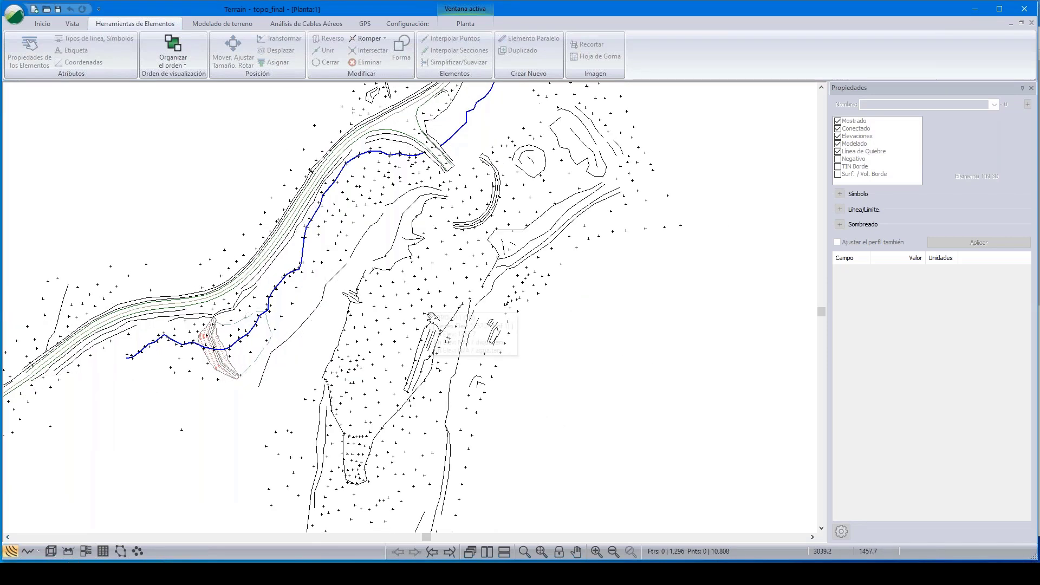
{"action": "scroll", "coordinate": [419, 256], "scroll_direction": "up", "scroll_amount": 3}
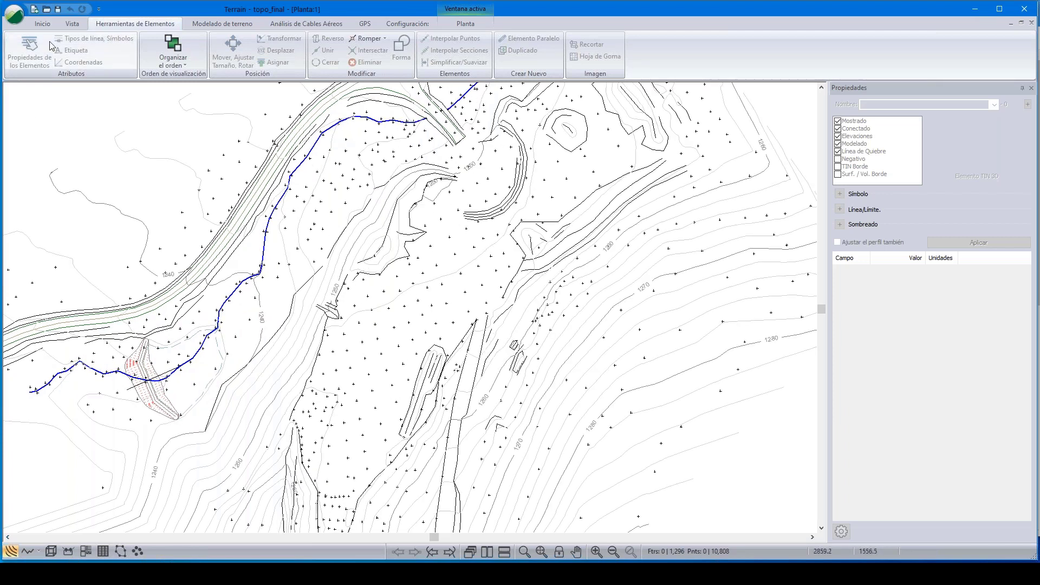
{"action": "left_click", "coordinate": [43, 24]}
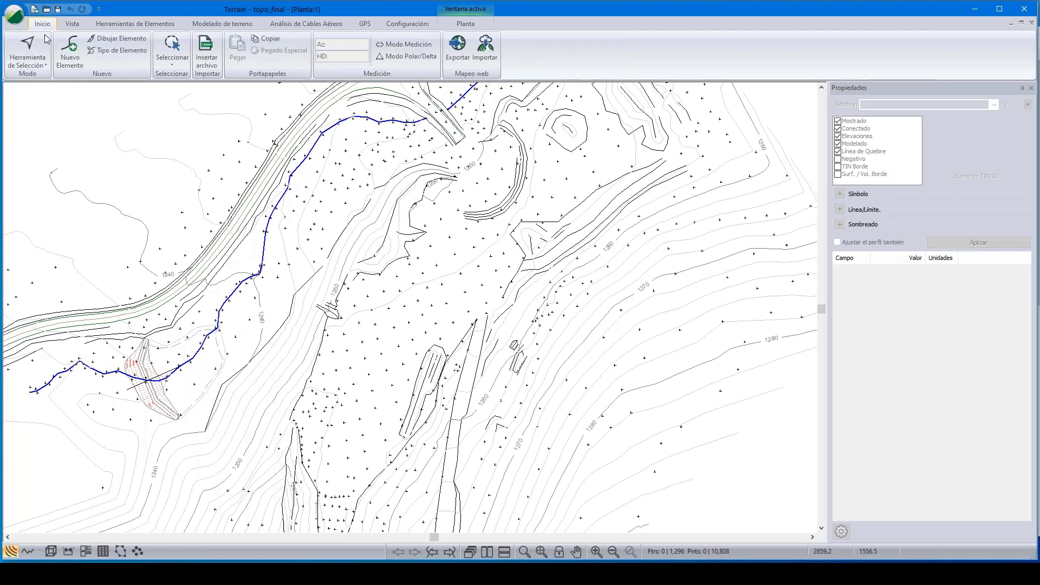
{"action": "left_click", "coordinate": [71, 45]}
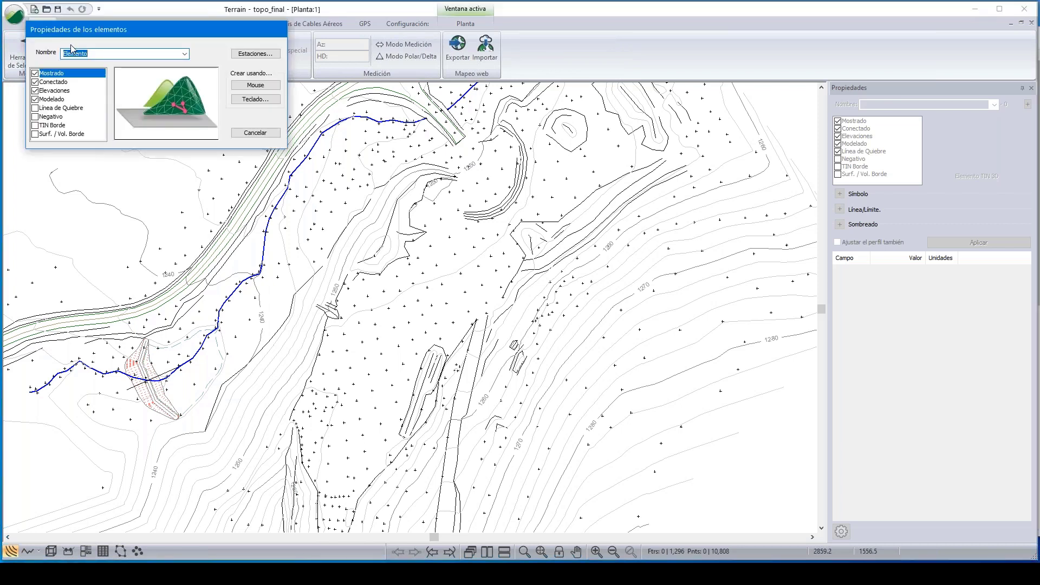
{"action": "left_click", "coordinate": [248, 87]}
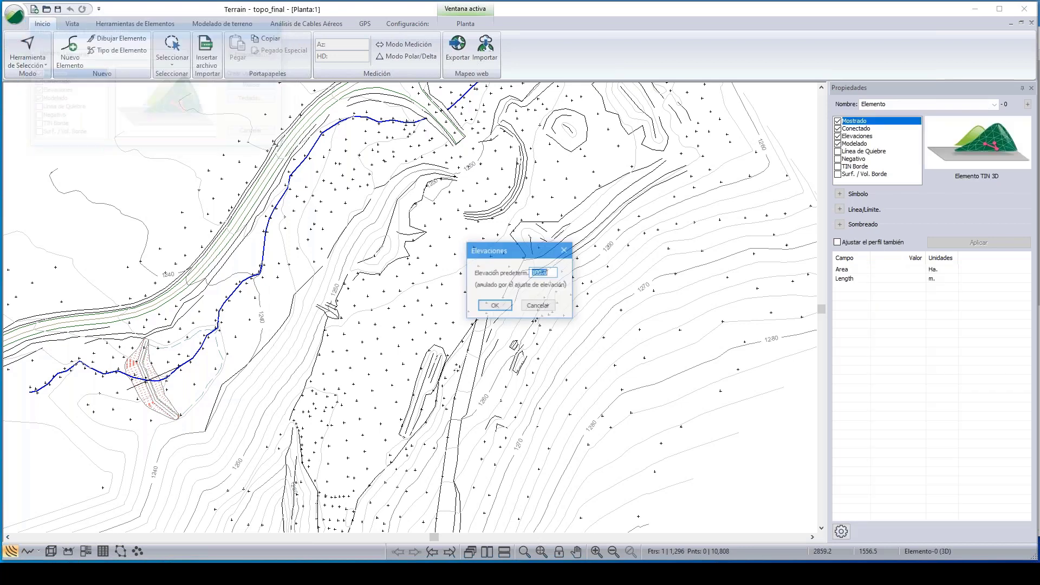
{"action": "left_click", "coordinate": [495, 306]}
Draw Elemento as a closed quadrilateral about 23 m wide and 20 m high on the flat area, and return to mouse selection
{"action": "scroll", "coordinate": [441, 280], "scroll_direction": "up", "scroll_amount": 5}
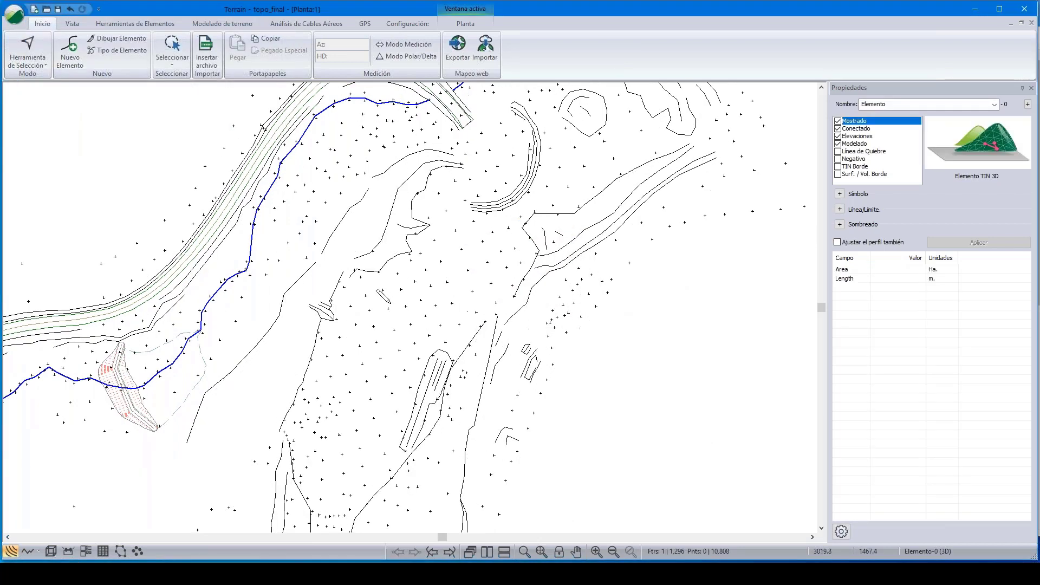
{"action": "scroll", "coordinate": [439, 281], "scroll_direction": "down", "scroll_amount": 1}
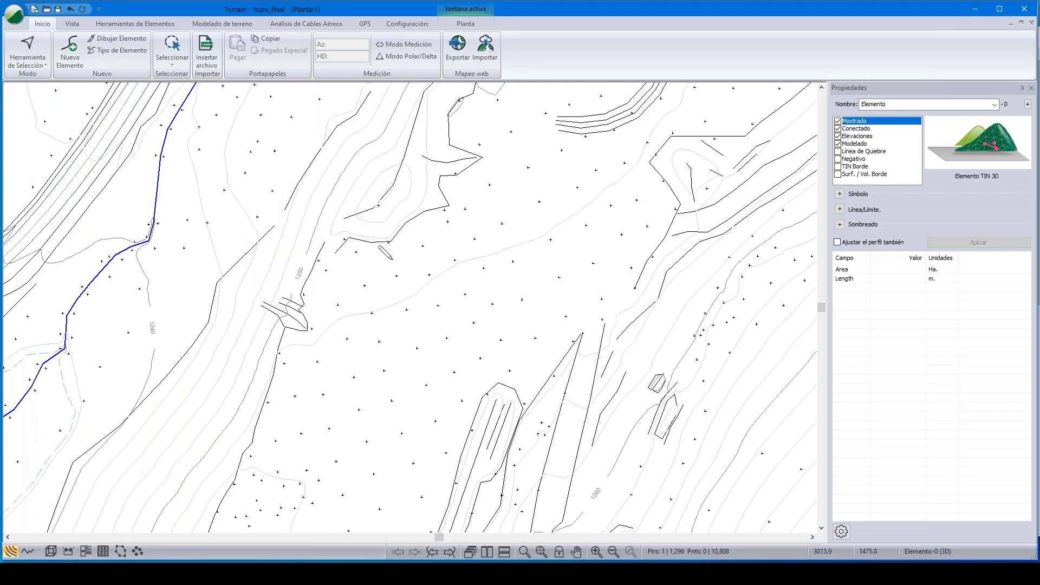
{"action": "left_click", "coordinate": [393, 259]}
{"action": "left_click", "coordinate": [501, 246]}
{"action": "left_click", "coordinate": [508, 327]}
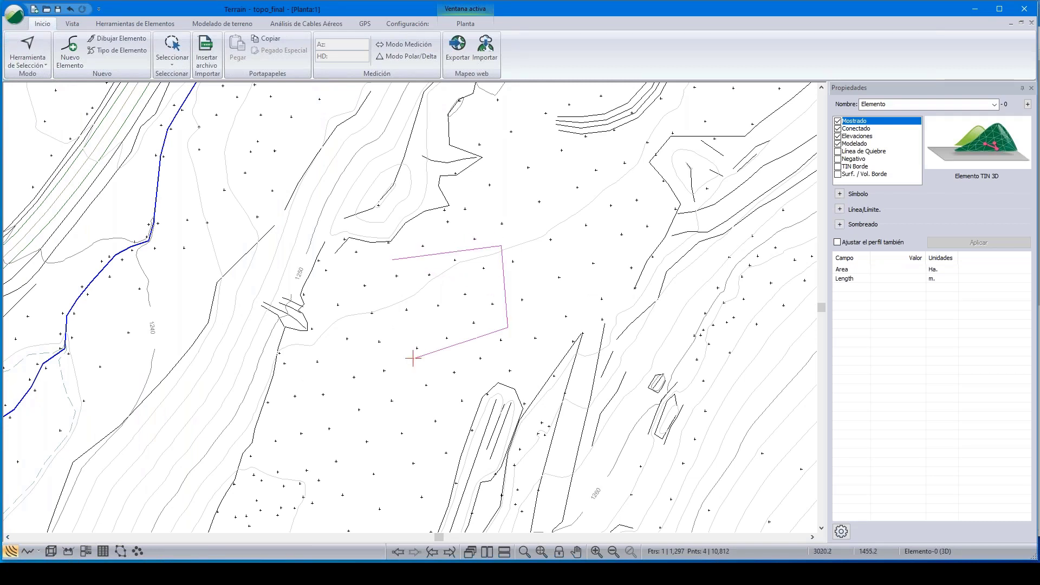
{"action": "left_click", "coordinate": [413, 356]}
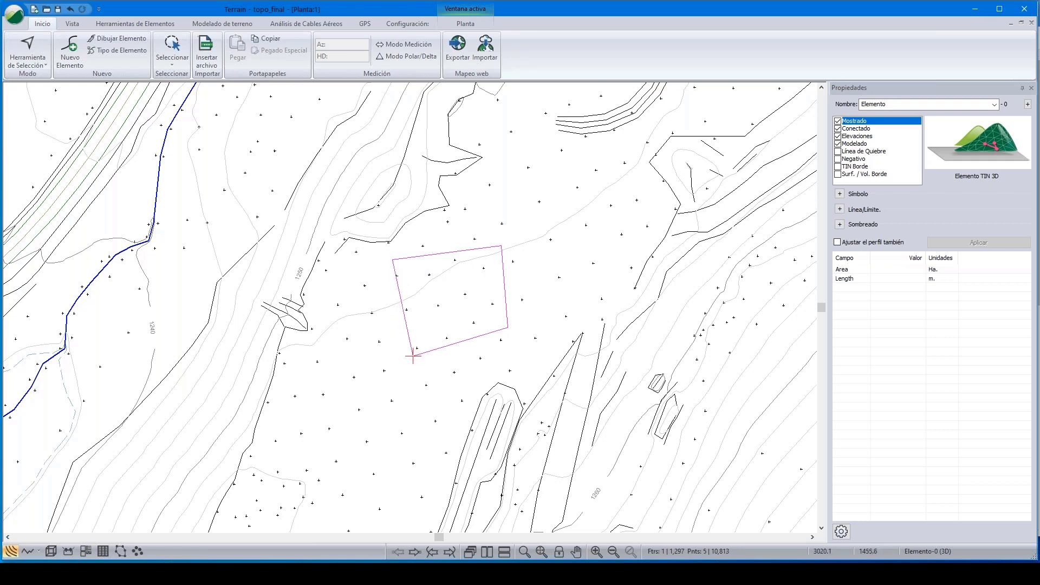
{"action": "right_click", "coordinate": [384, 386]}
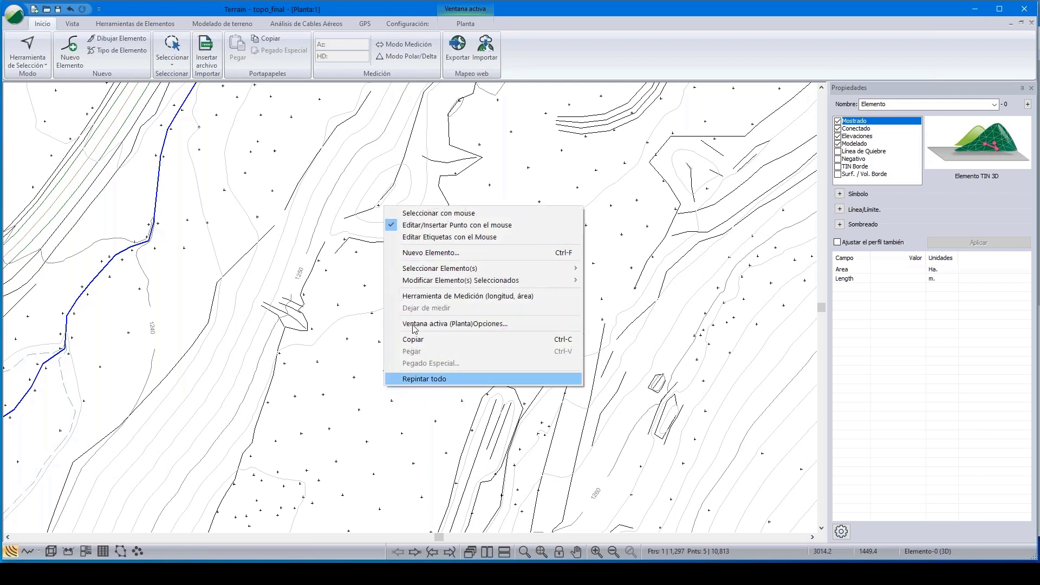
{"action": "left_click", "coordinate": [434, 213]}
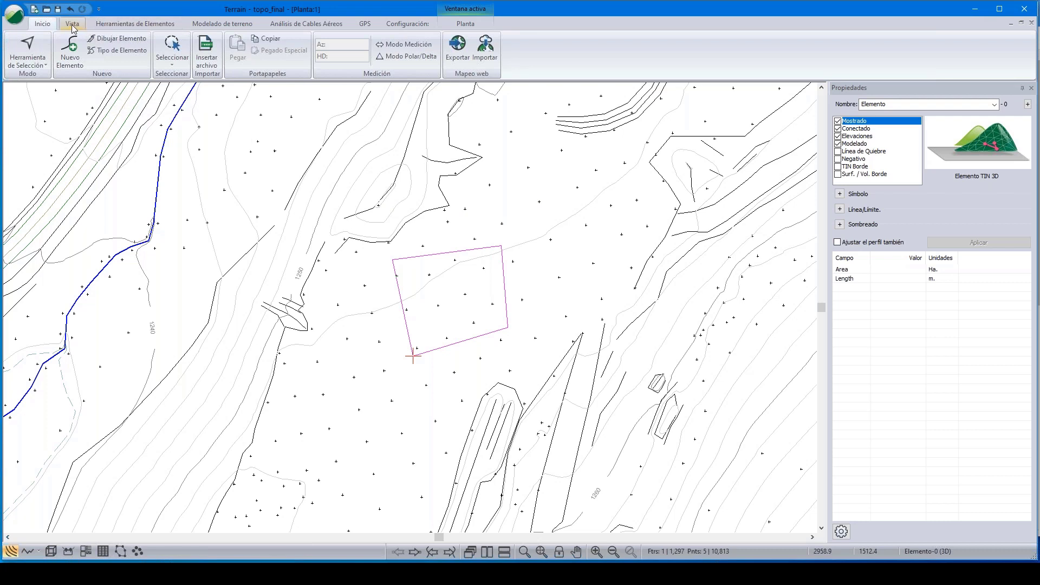
Try an X coordinate of 3030.24 for the quadrilateral's first point, show its coordinates in Formato Survey, and discard the edits
{"action": "left_click", "coordinate": [106, 24]}
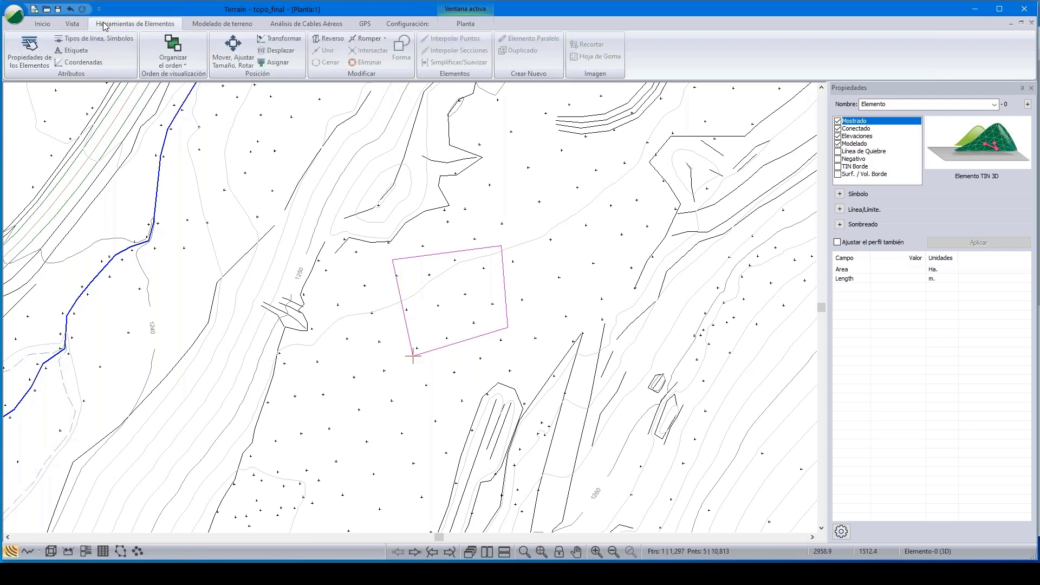
{"action": "left_click", "coordinate": [77, 64]}
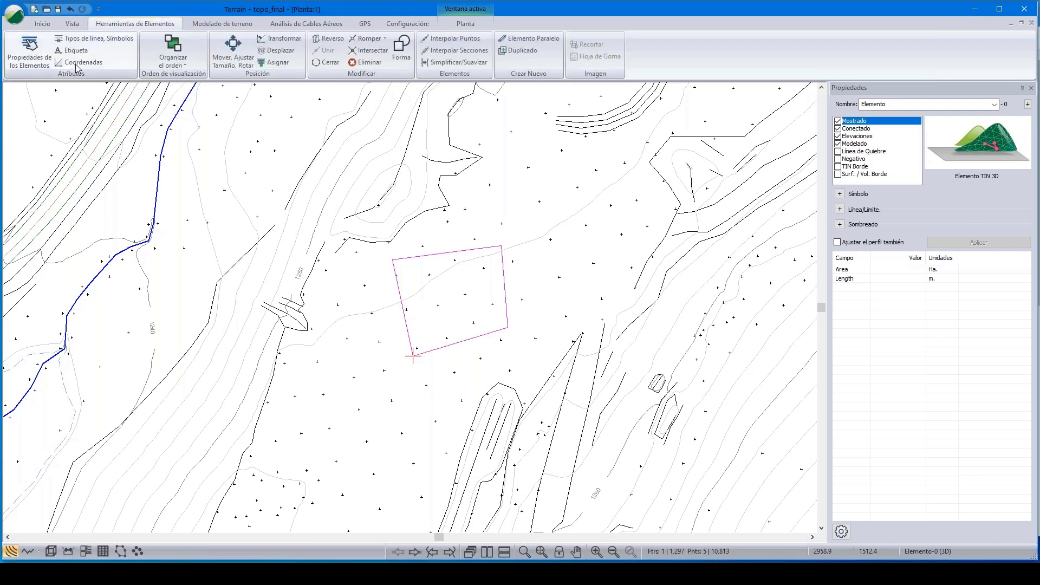
{"action": "left_click_drag", "start_coordinate": [451, 158], "coordinate": [140, 91]}
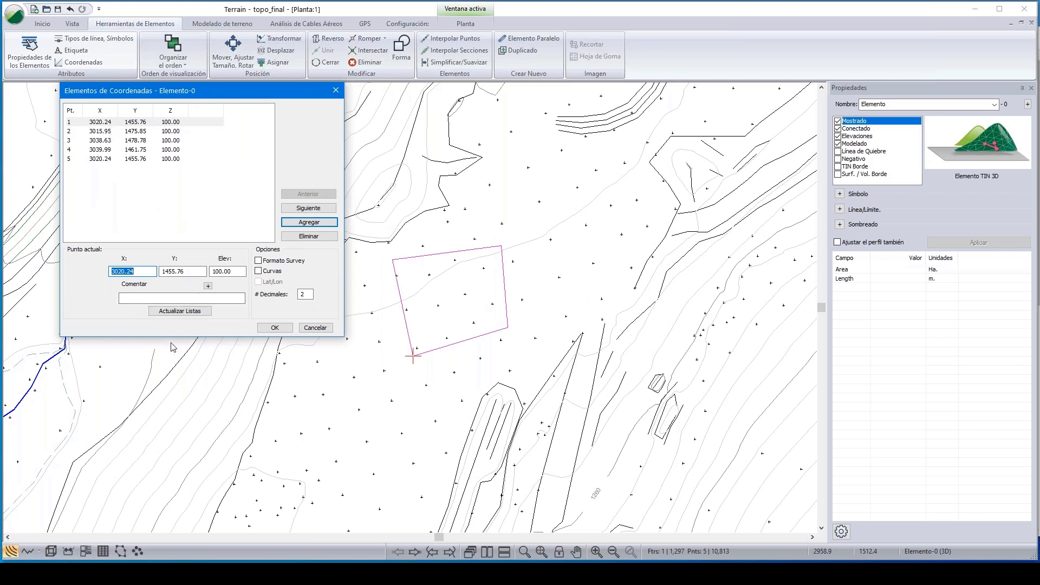
{"action": "left_click", "coordinate": [122, 272]}
{"action": "key", "text": "BackSpace"}
{"action": "type", "text": "3"}
{"action": "left_click", "coordinate": [180, 311]}
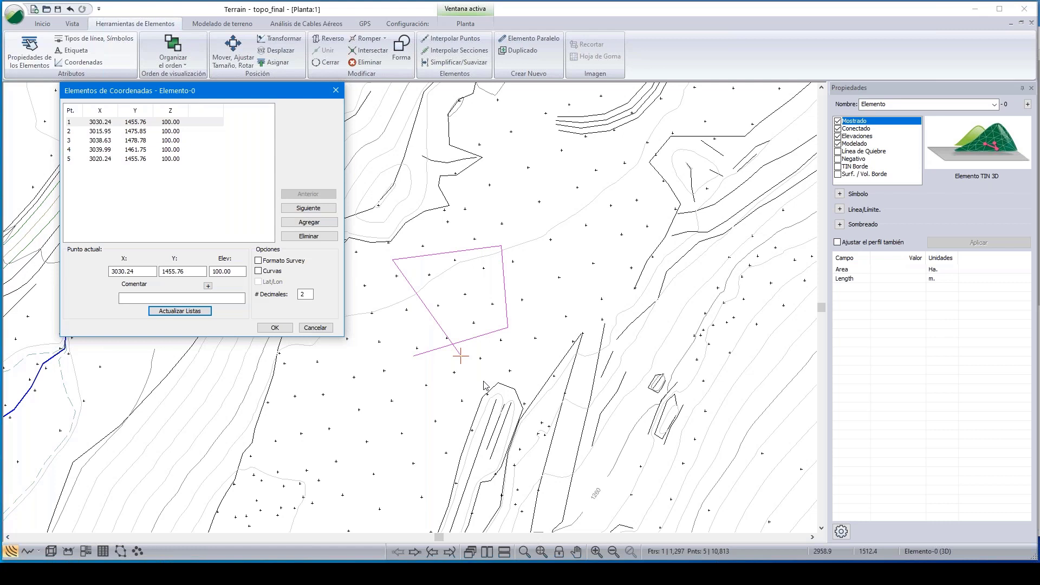
{"action": "left_click", "coordinate": [259, 261]}
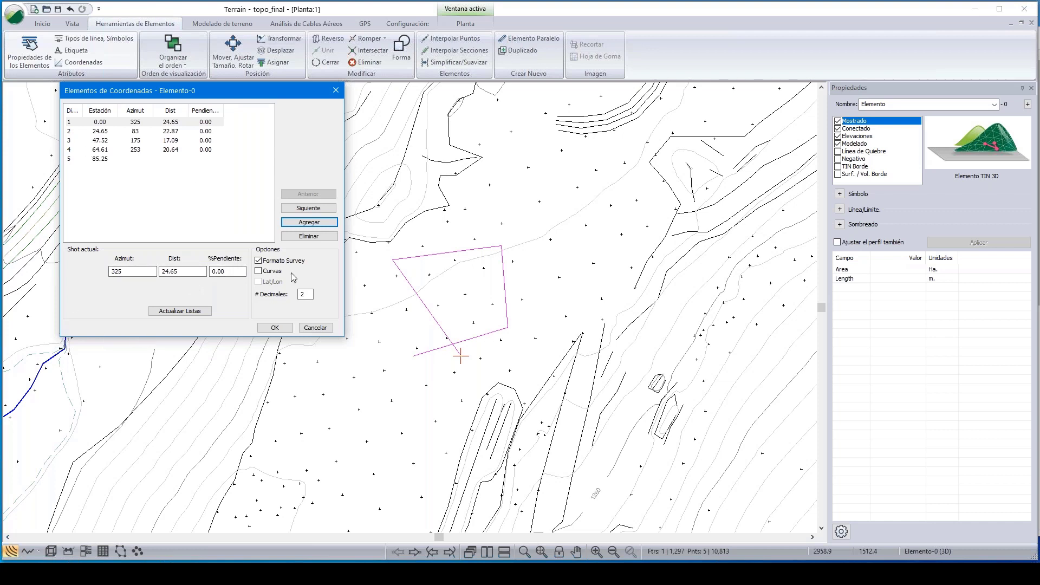
{"action": "left_click", "coordinate": [316, 328]}
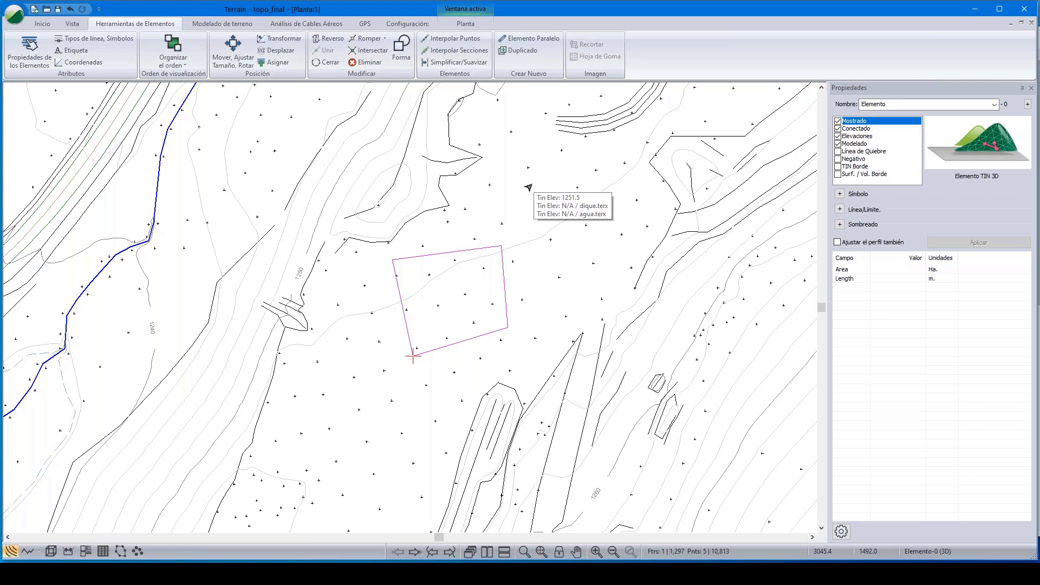
Delete the quadrilateral Elemento and undo the deletion
{"action": "scroll", "coordinate": [509, 207], "scroll_direction": "down", "scroll_amount": 2}
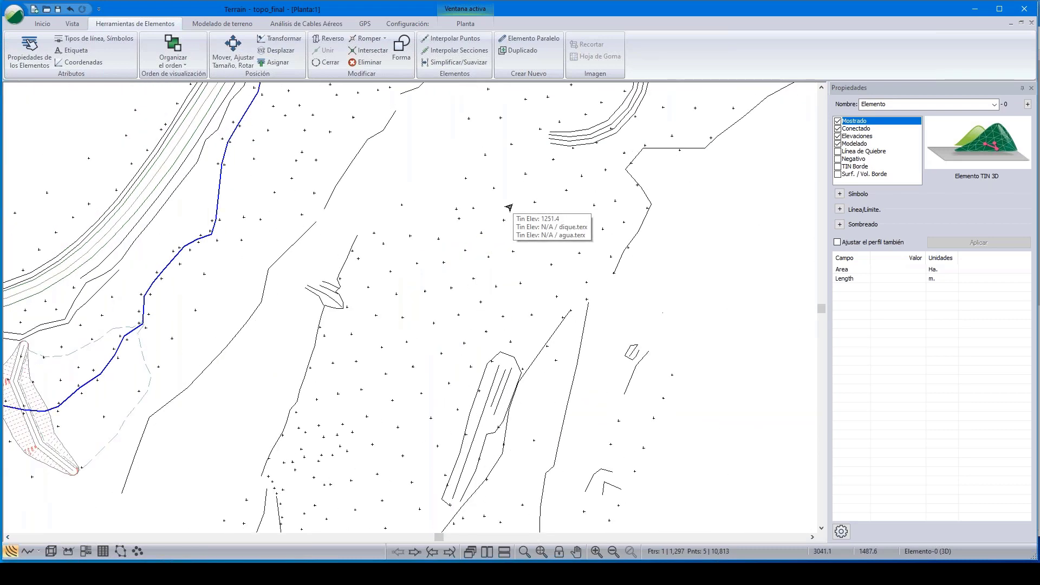
{"action": "scroll", "coordinate": [364, 340], "scroll_direction": "up", "scroll_amount": 2}
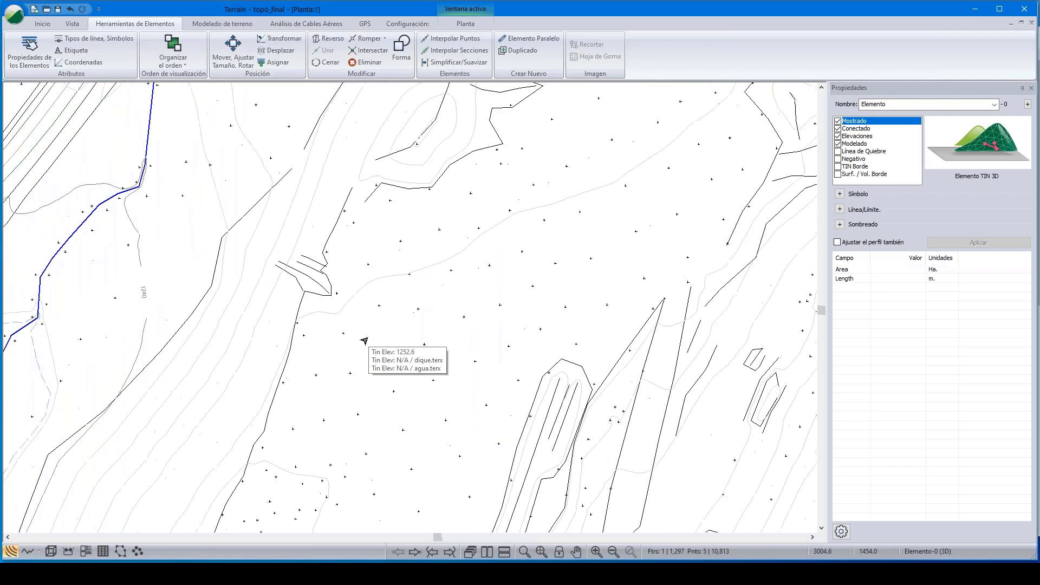
{"action": "scroll", "coordinate": [365, 340], "scroll_direction": "up", "scroll_amount": 1}
{"action": "scroll", "coordinate": [522, 157], "scroll_direction": "down", "scroll_amount": 3}
{"action": "left_click", "coordinate": [414, 275]}
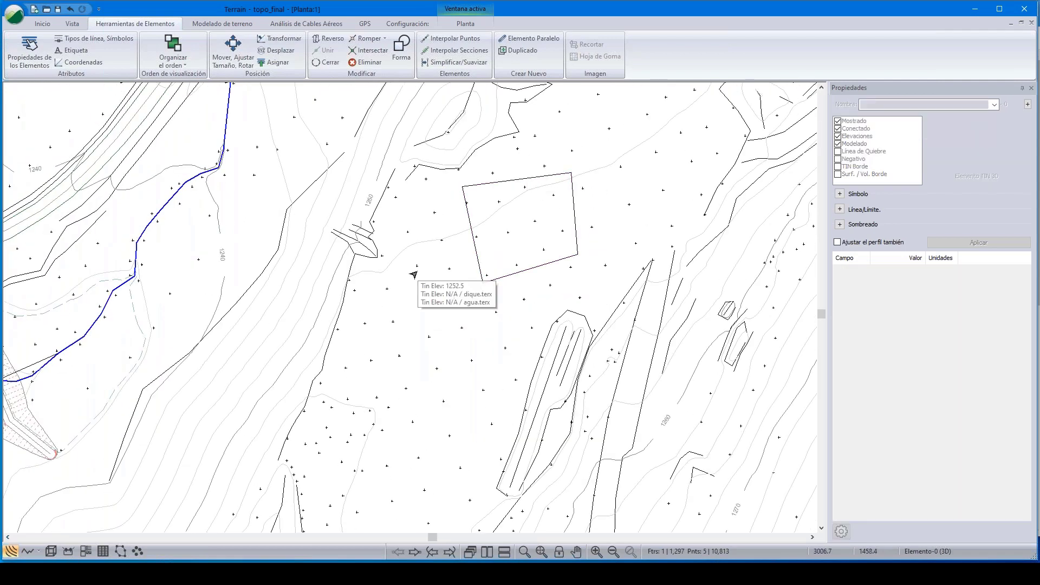
{"action": "middle_click_drag", "start_coordinate": [470, 203], "coordinate": [384, 218]}
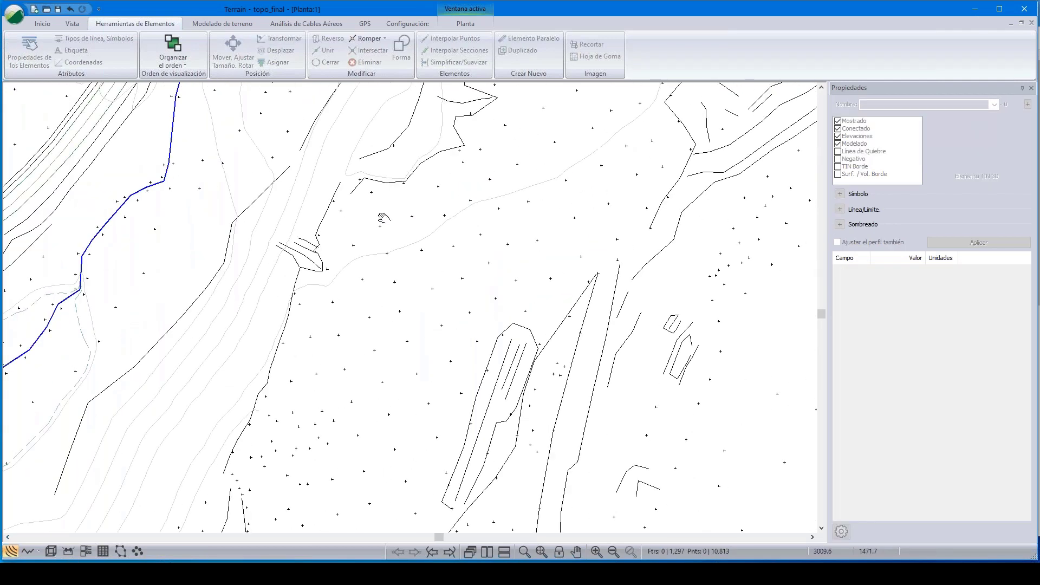
{"action": "scroll", "coordinate": [362, 206], "scroll_direction": "up", "scroll_amount": 1}
{"action": "left_click", "coordinate": [361, 208]}
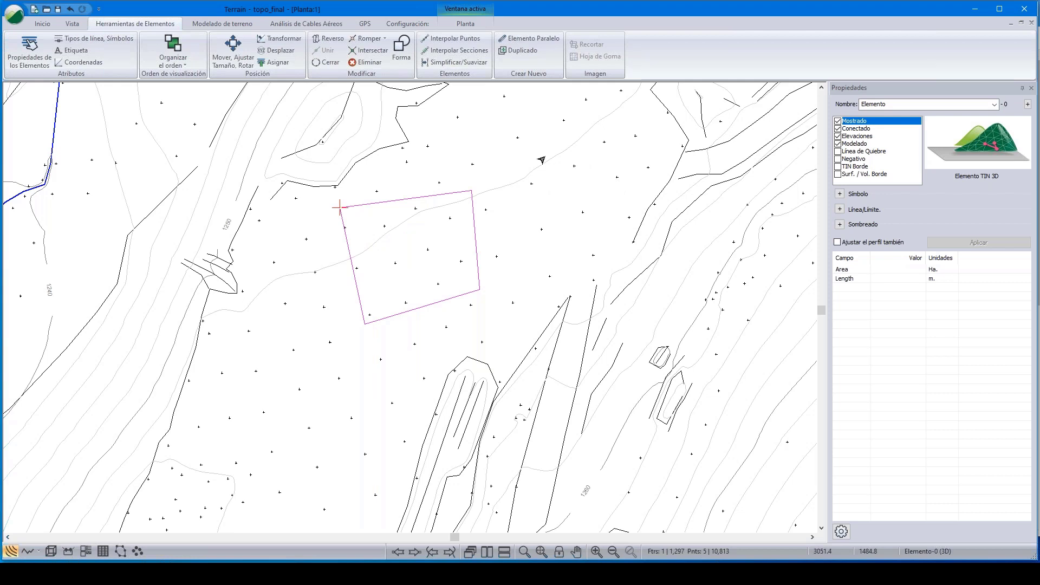
{"action": "key", "text": "Delete"}
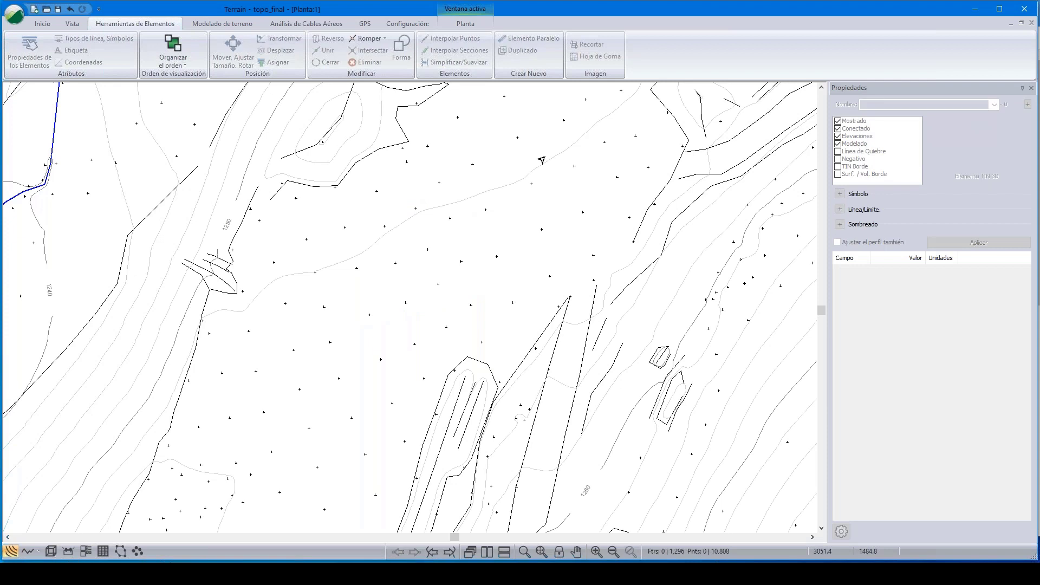
{"action": "key", "text": "ctrl+z"}
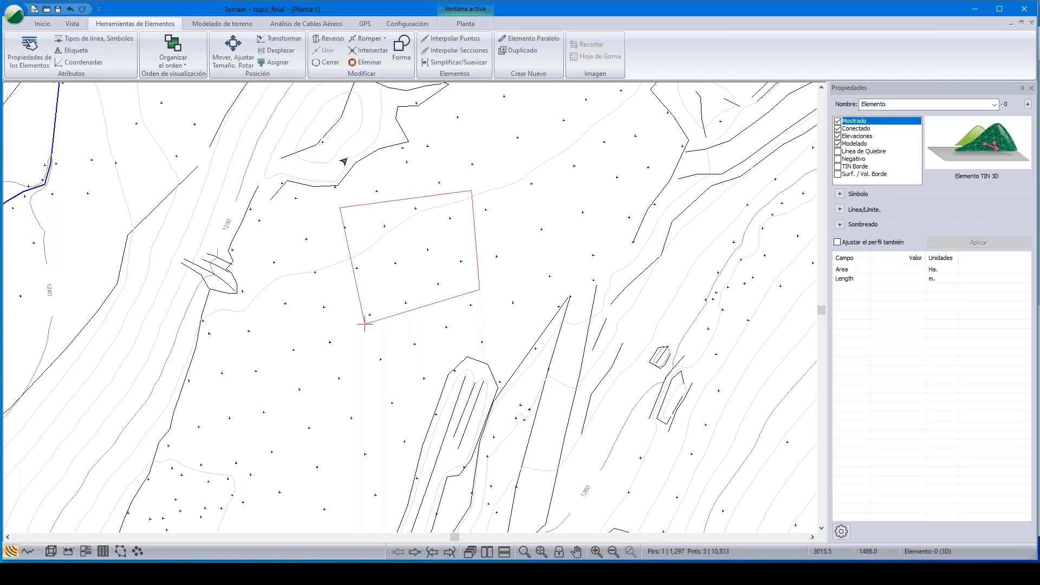
Move the quadrilateral Elemento slightly to the northwest in plan and deselect it
{"action": "left_click", "coordinate": [233, 51]}
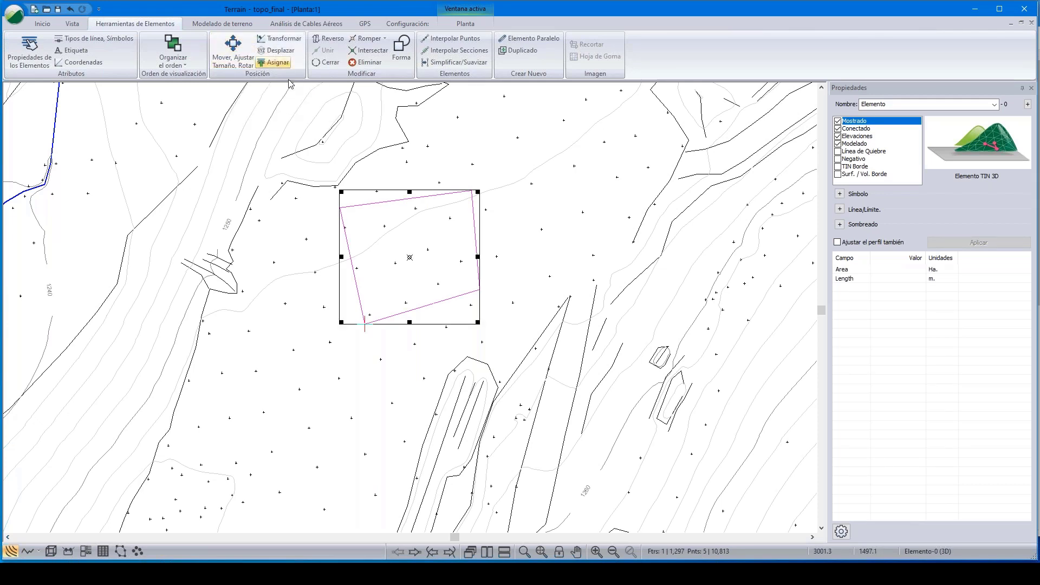
{"action": "left_click_drag", "start_coordinate": [428, 239], "coordinate": [399, 228]}
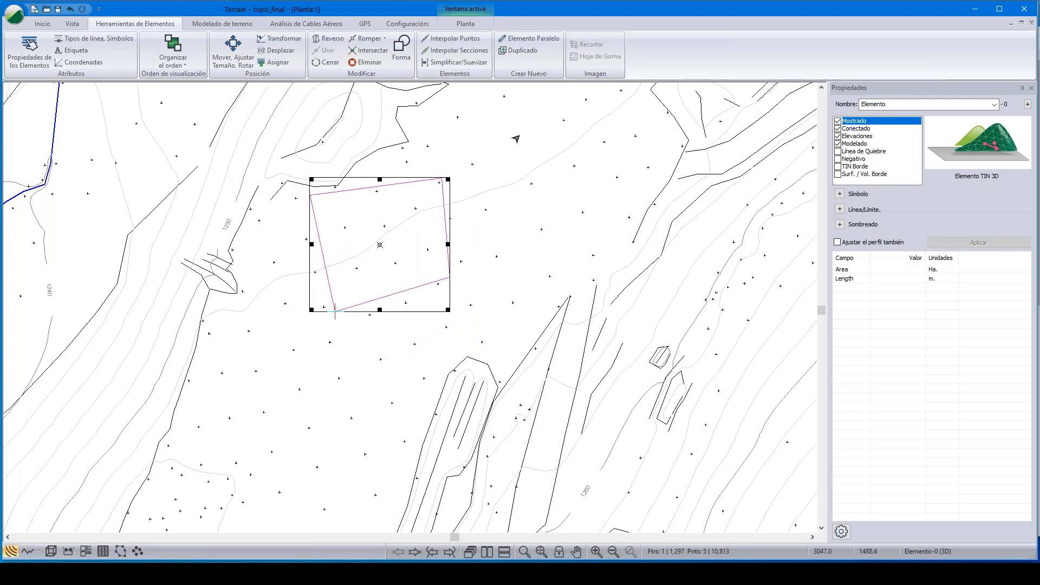
{"action": "left_click", "coordinate": [512, 124]}
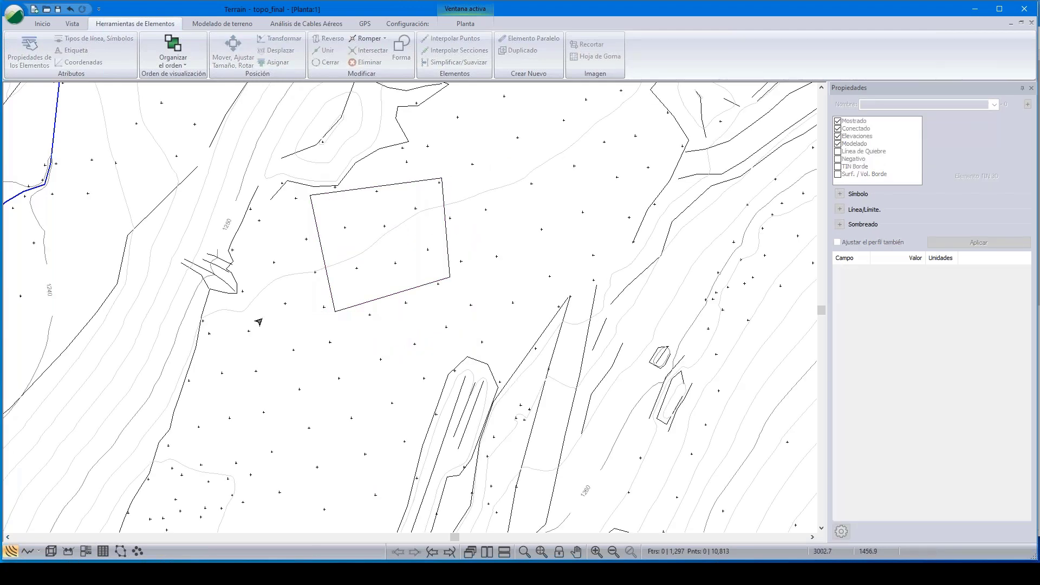
{"action": "mouse_move", "coordinate": [259, 322]}
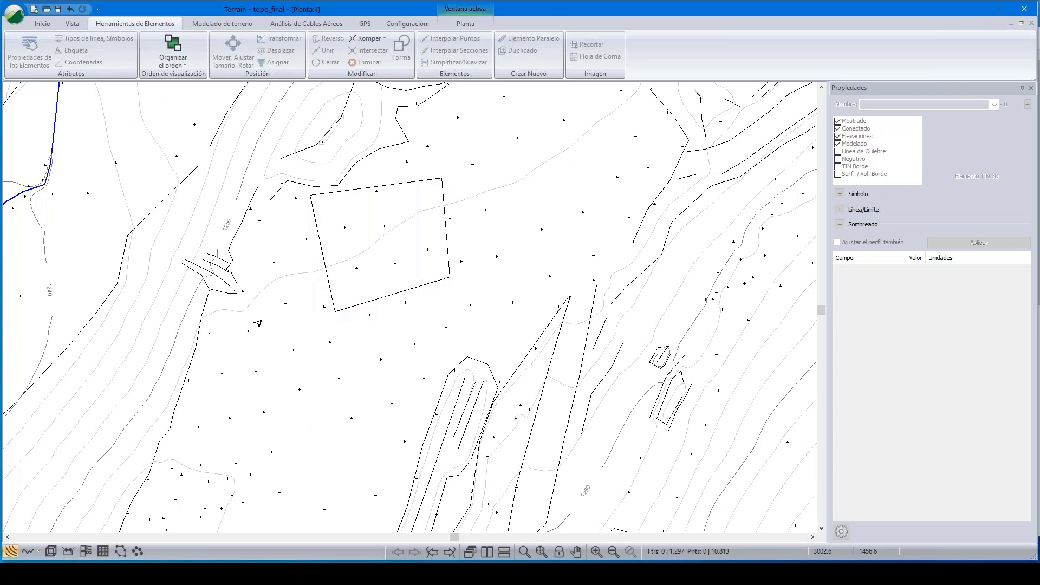